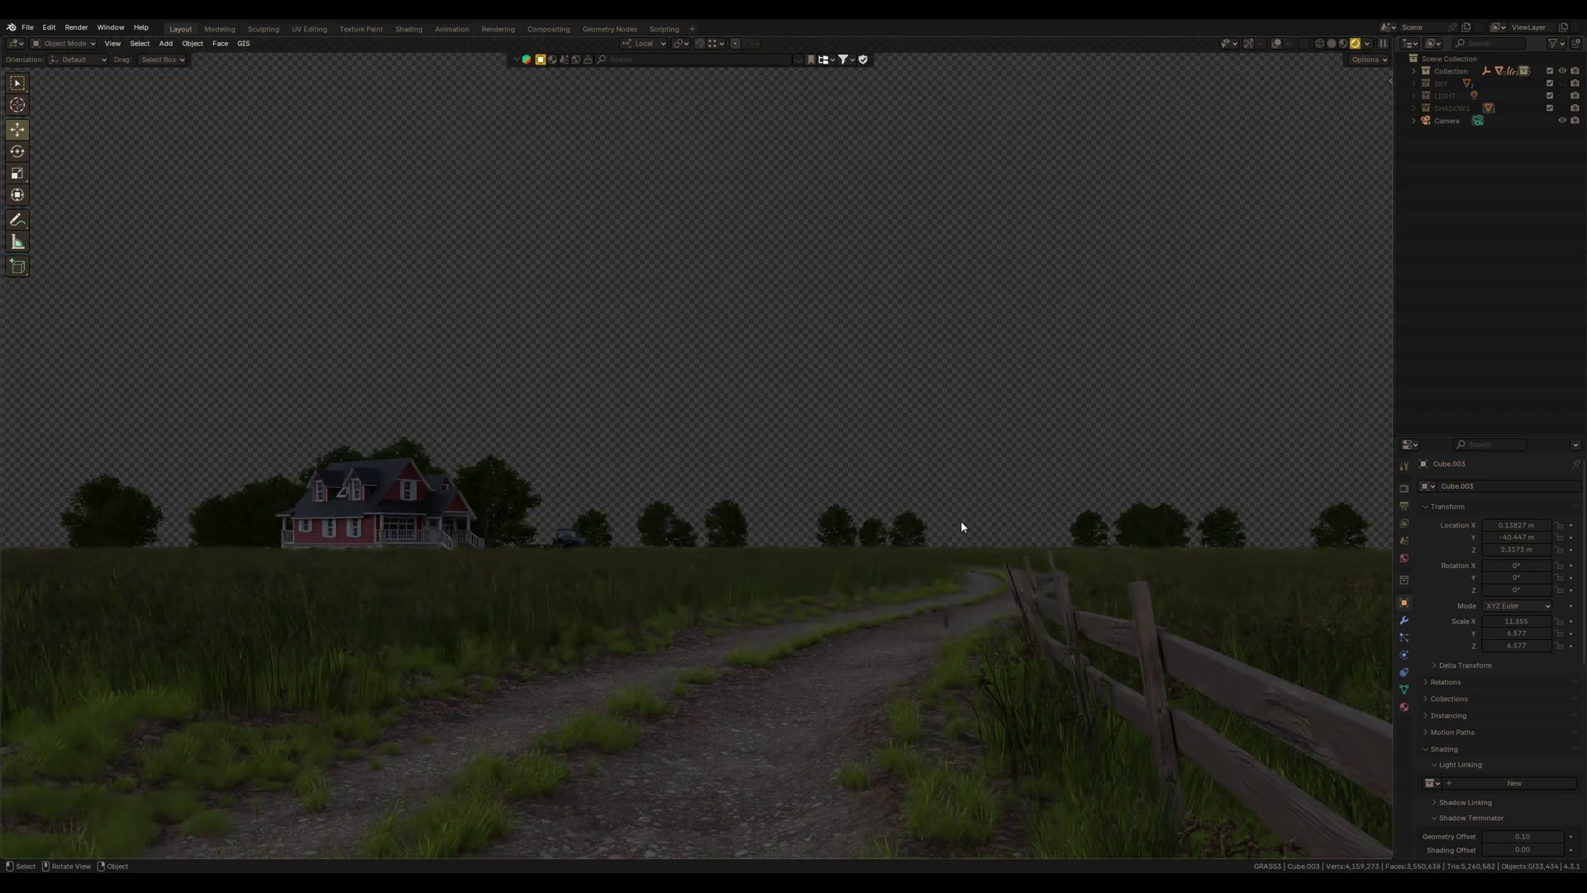
Show the LIGHT and SHADOWS collections and toggle the Power Grade before/after comparison
click(1563, 96)
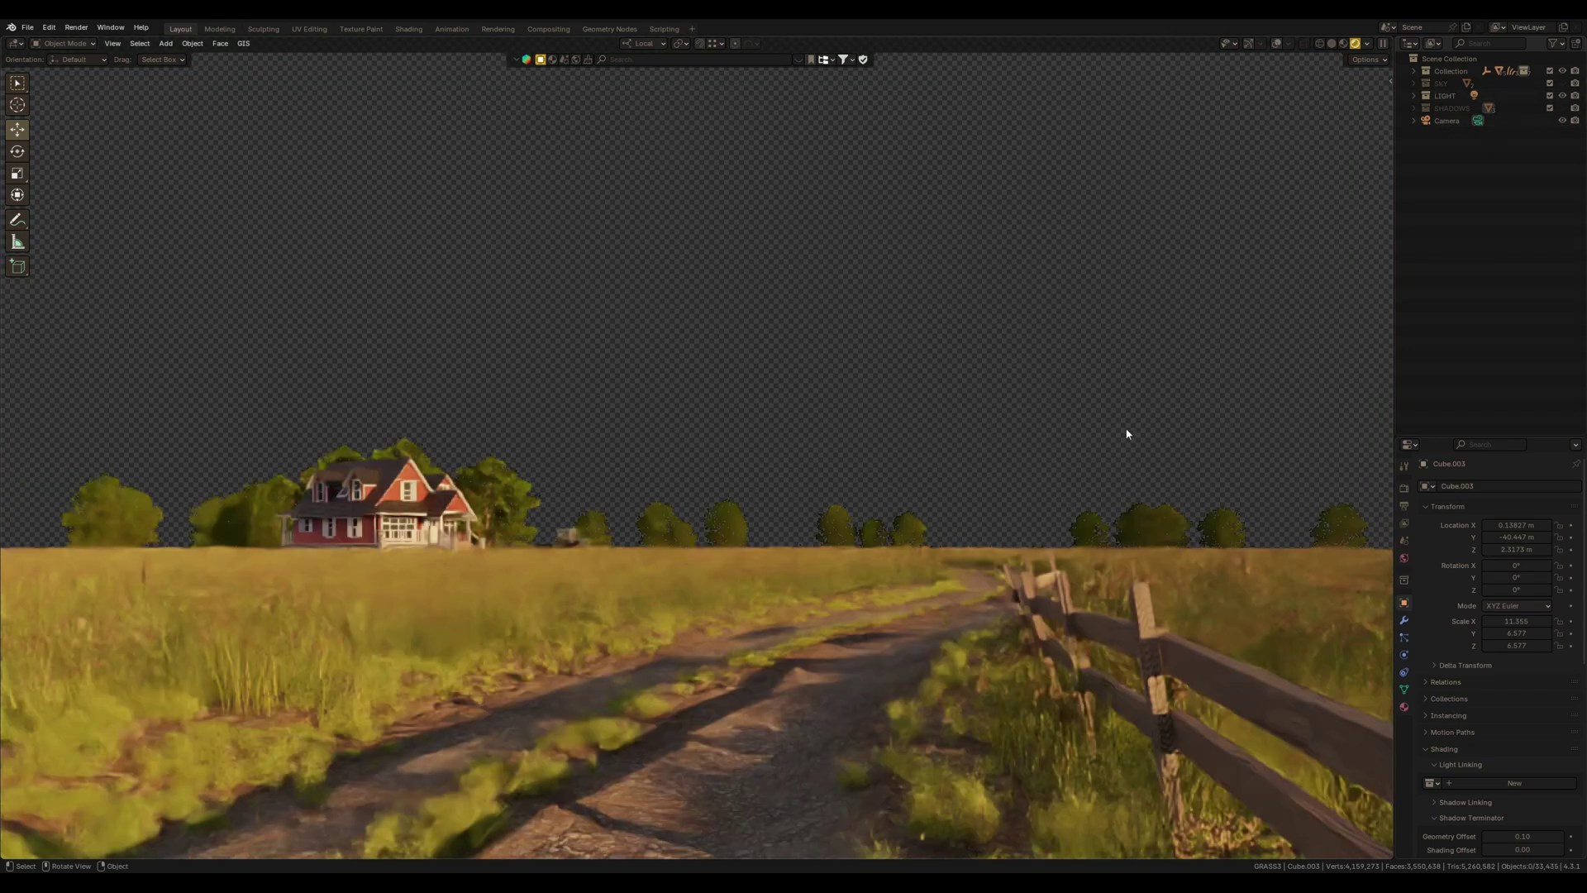
click(1562, 108)
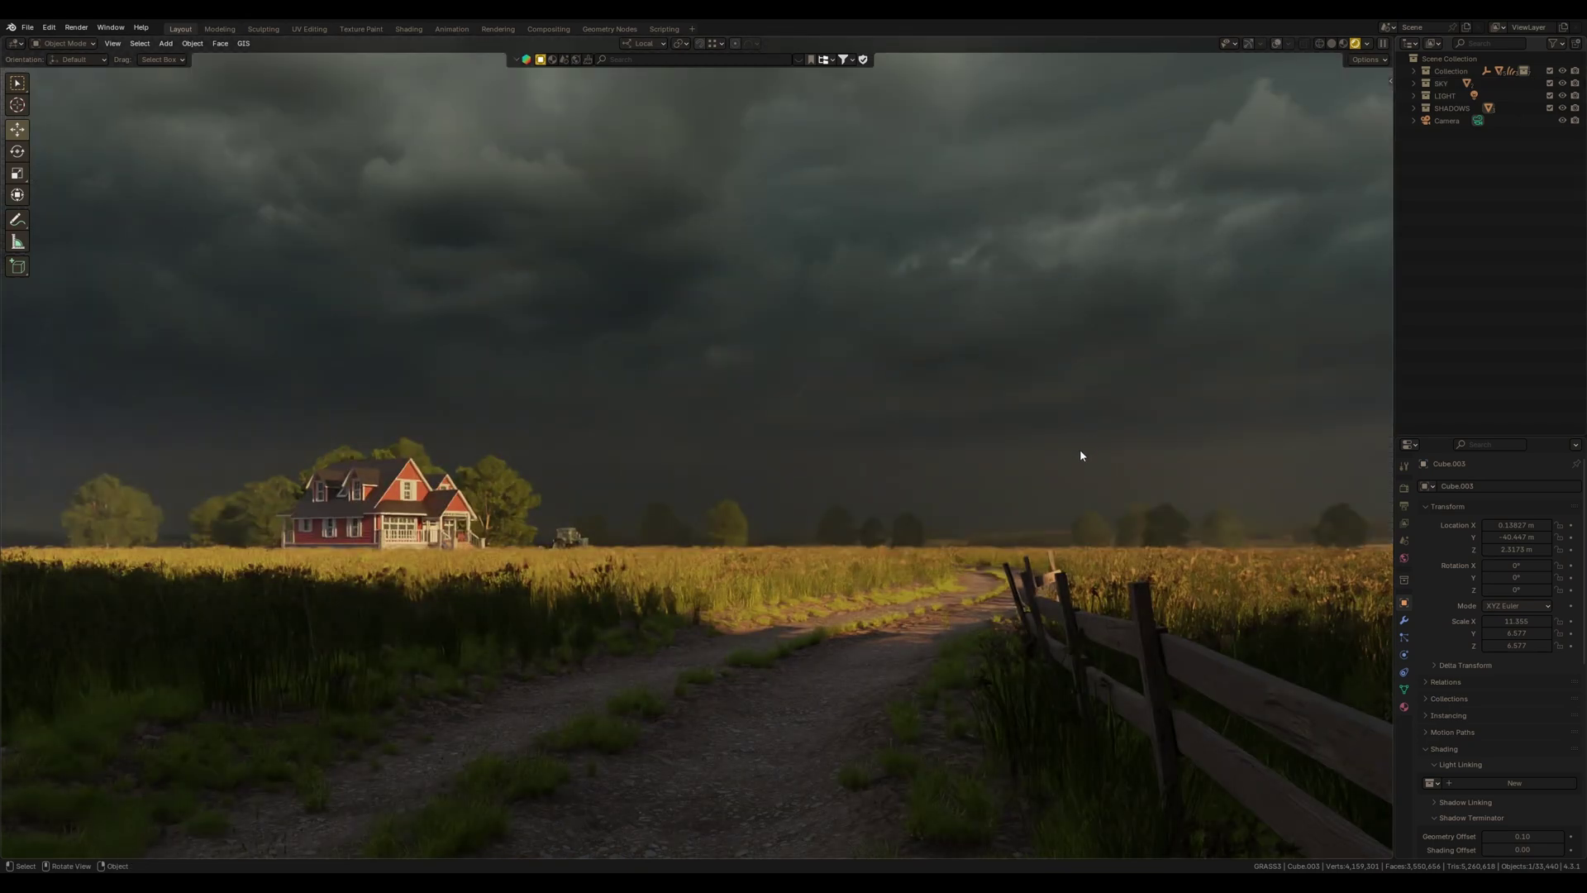
key(n)
click(1286, 212)
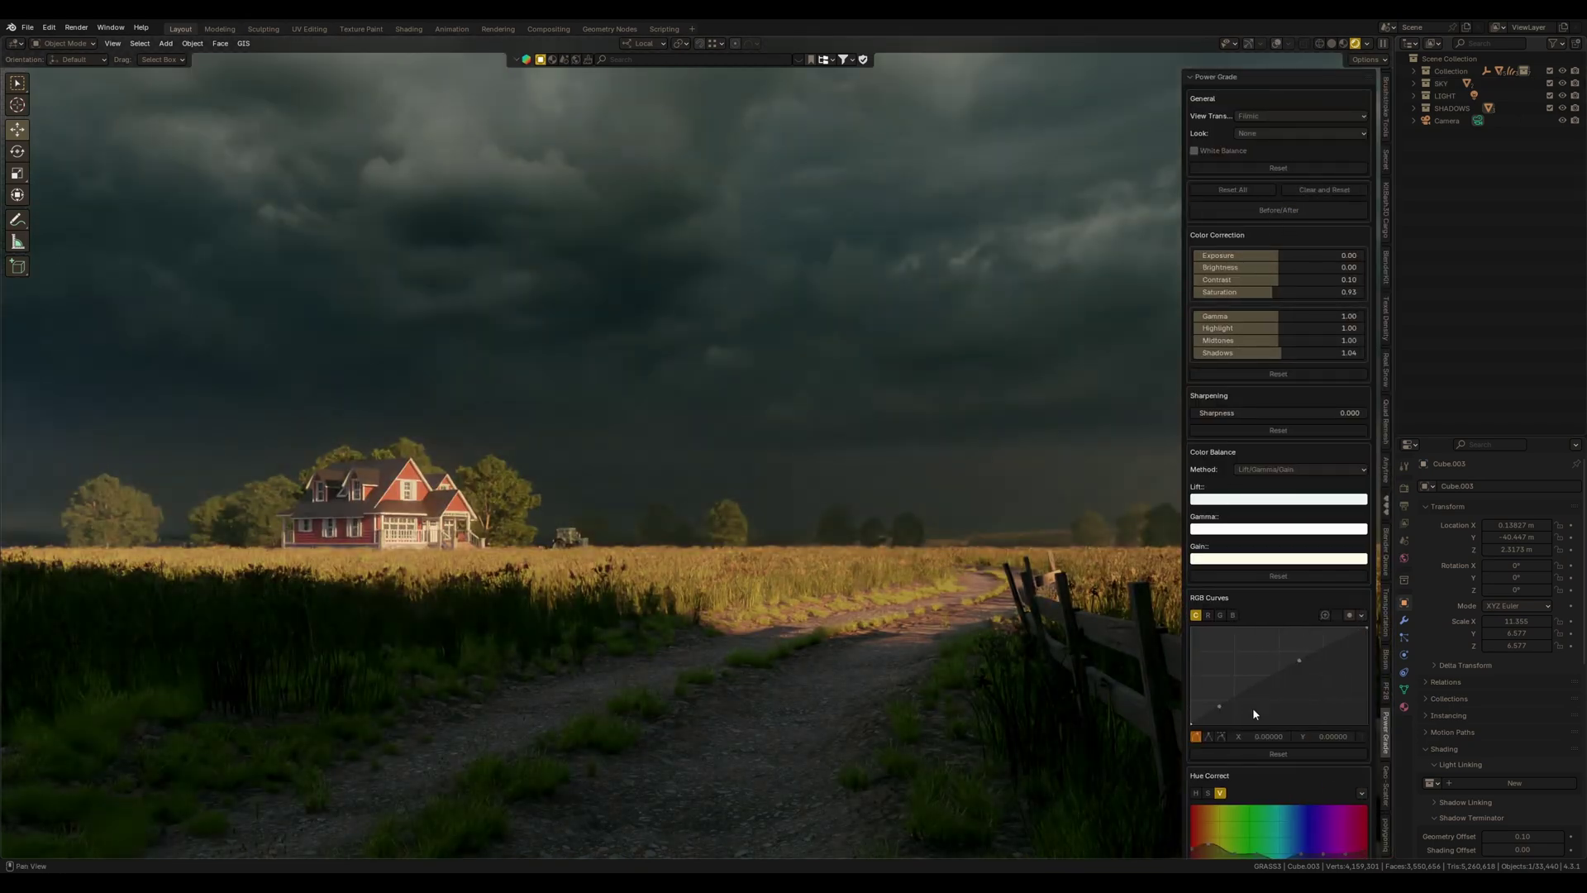
Examine the Power Grade settings for color correction, color balance, RGB curves, hue correction and glare
scroll(1265, 508, down, 9)
scroll(1283, 365, up, 8)
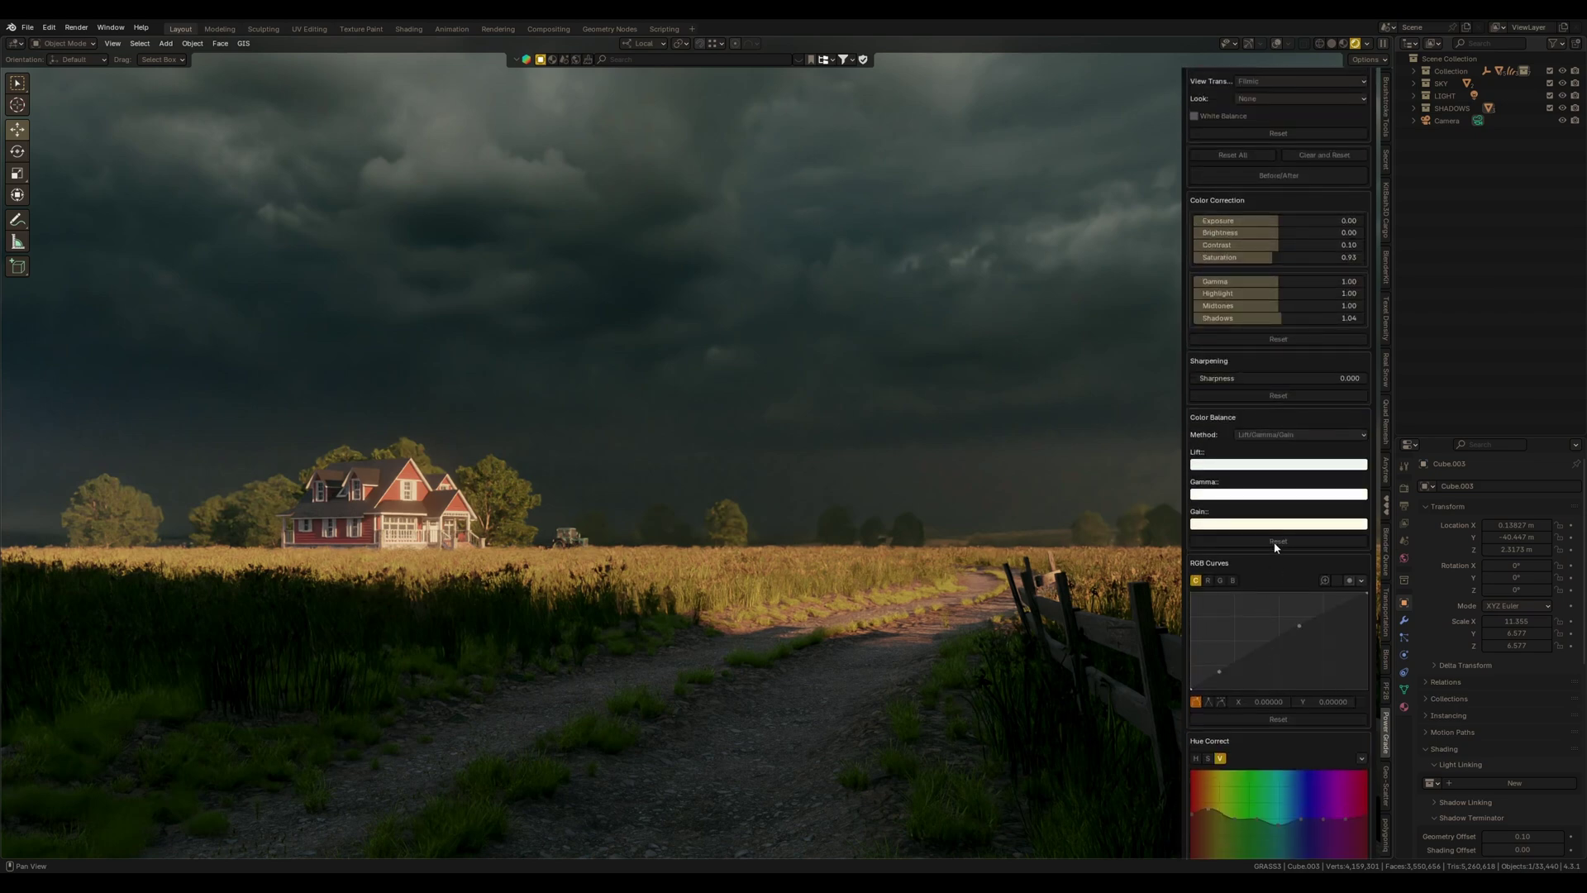
scroll(1264, 393, up, 1)
scroll(1244, 399, down, 6)
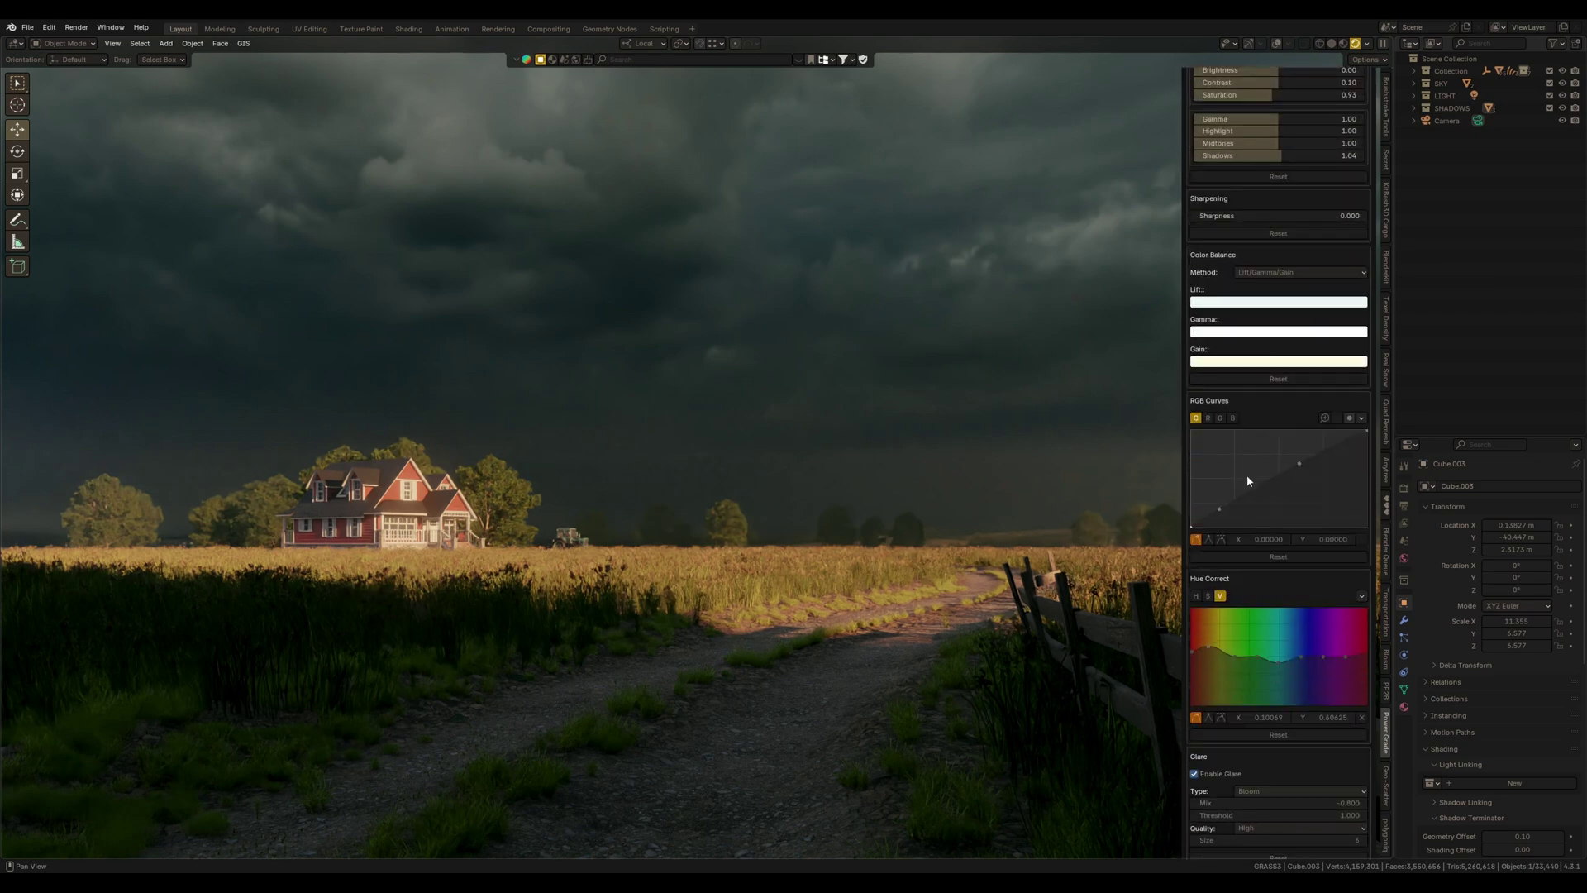
scroll(1258, 314, down, 3)
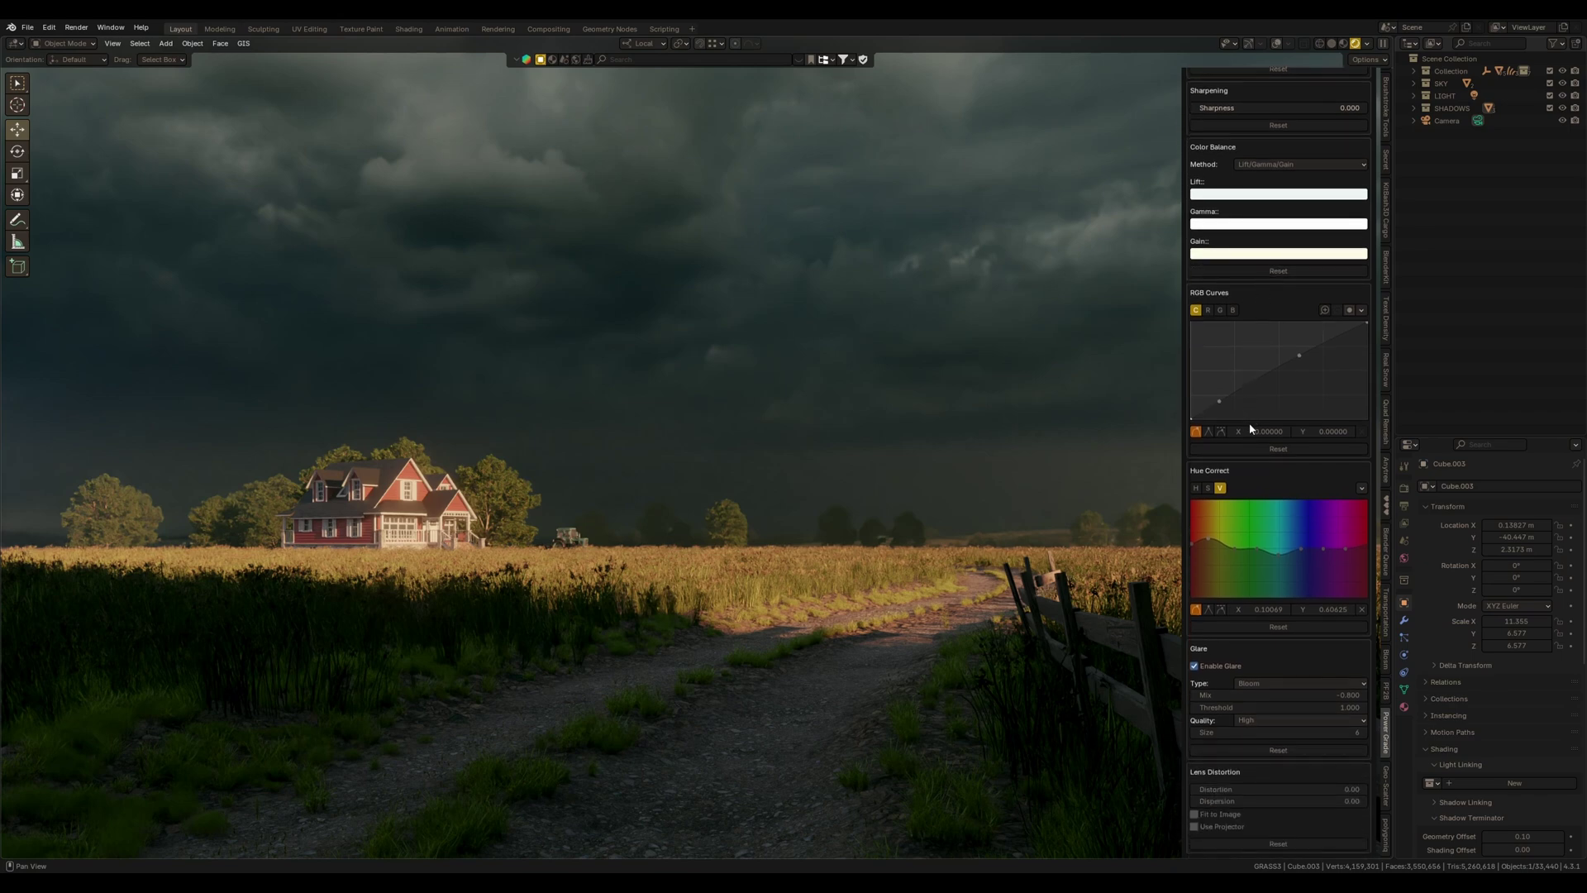
scroll(1244, 476, up, 3)
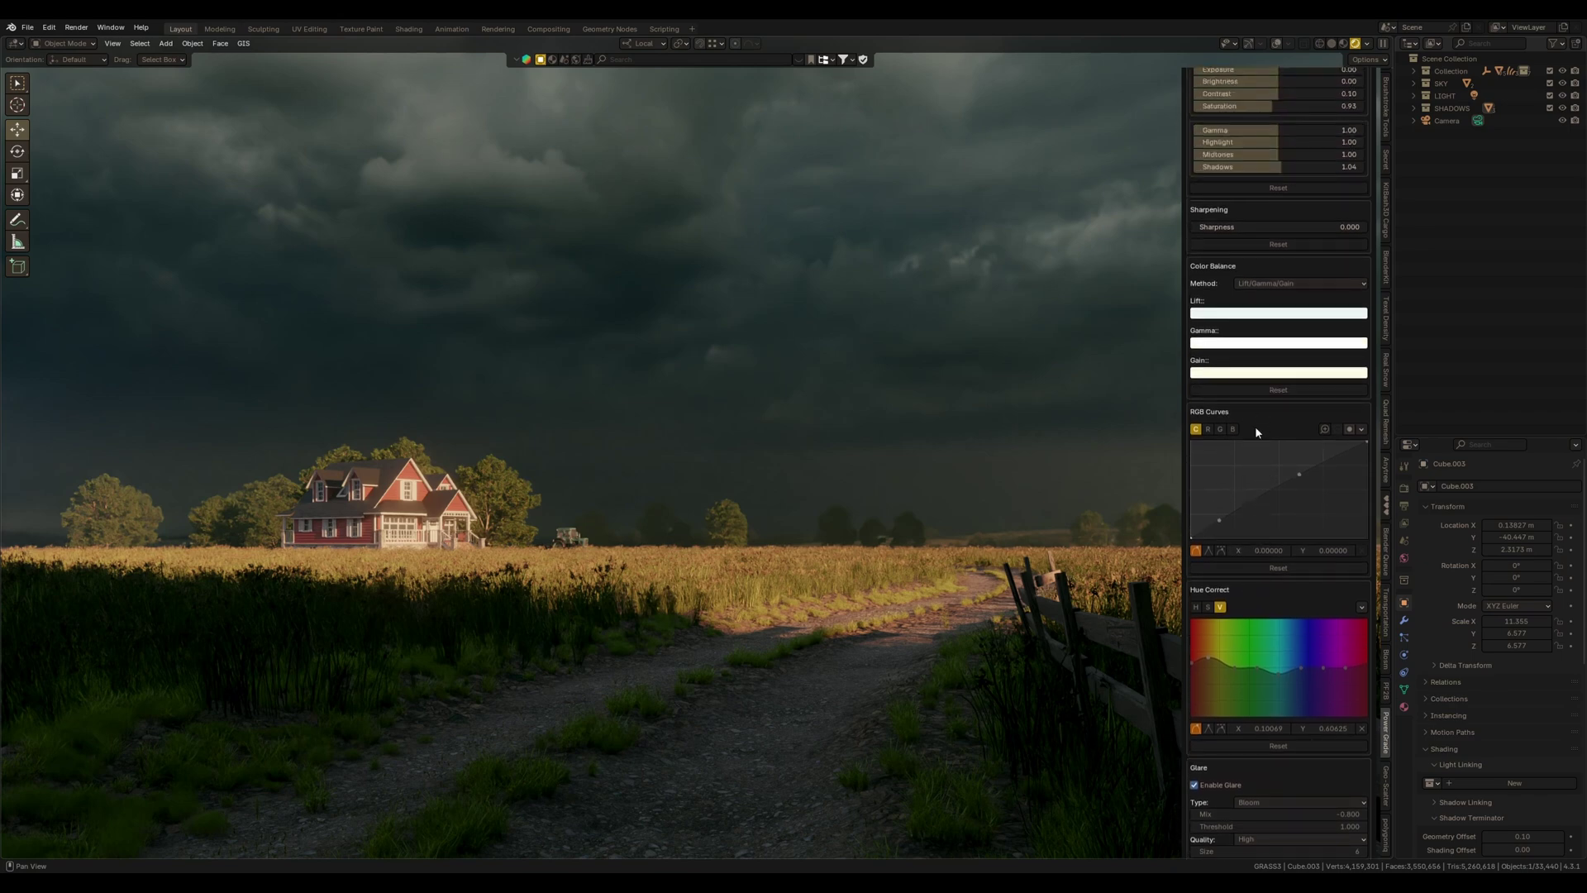
scroll(1250, 496, up, 5)
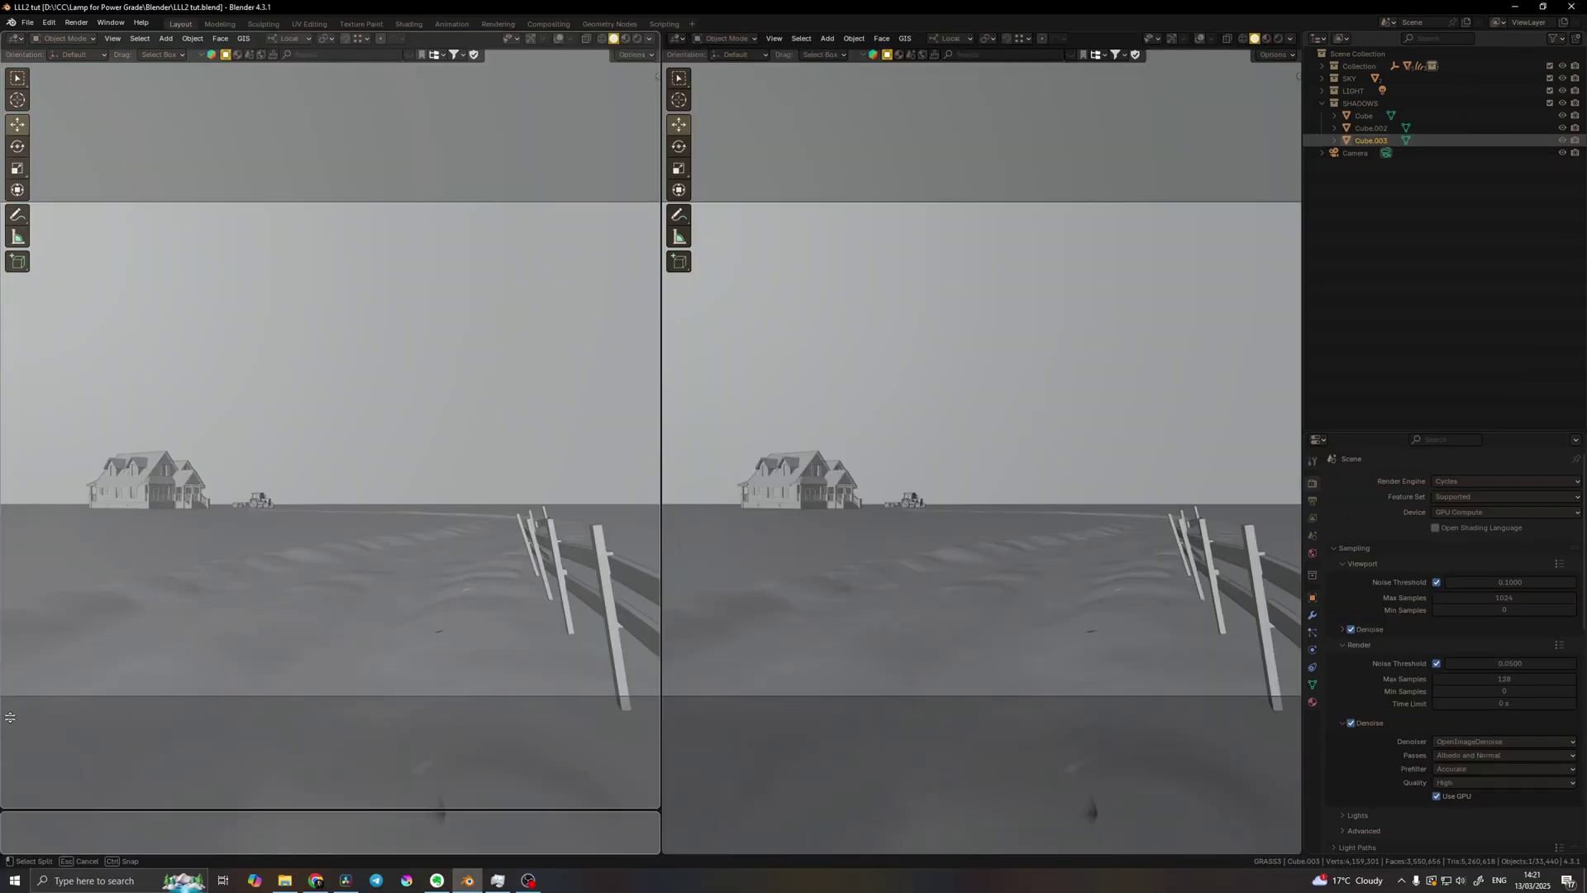
Split the camera viewport horizontally and turn its lower area into a Shader Editor
click(10, 529)
click(14, 538)
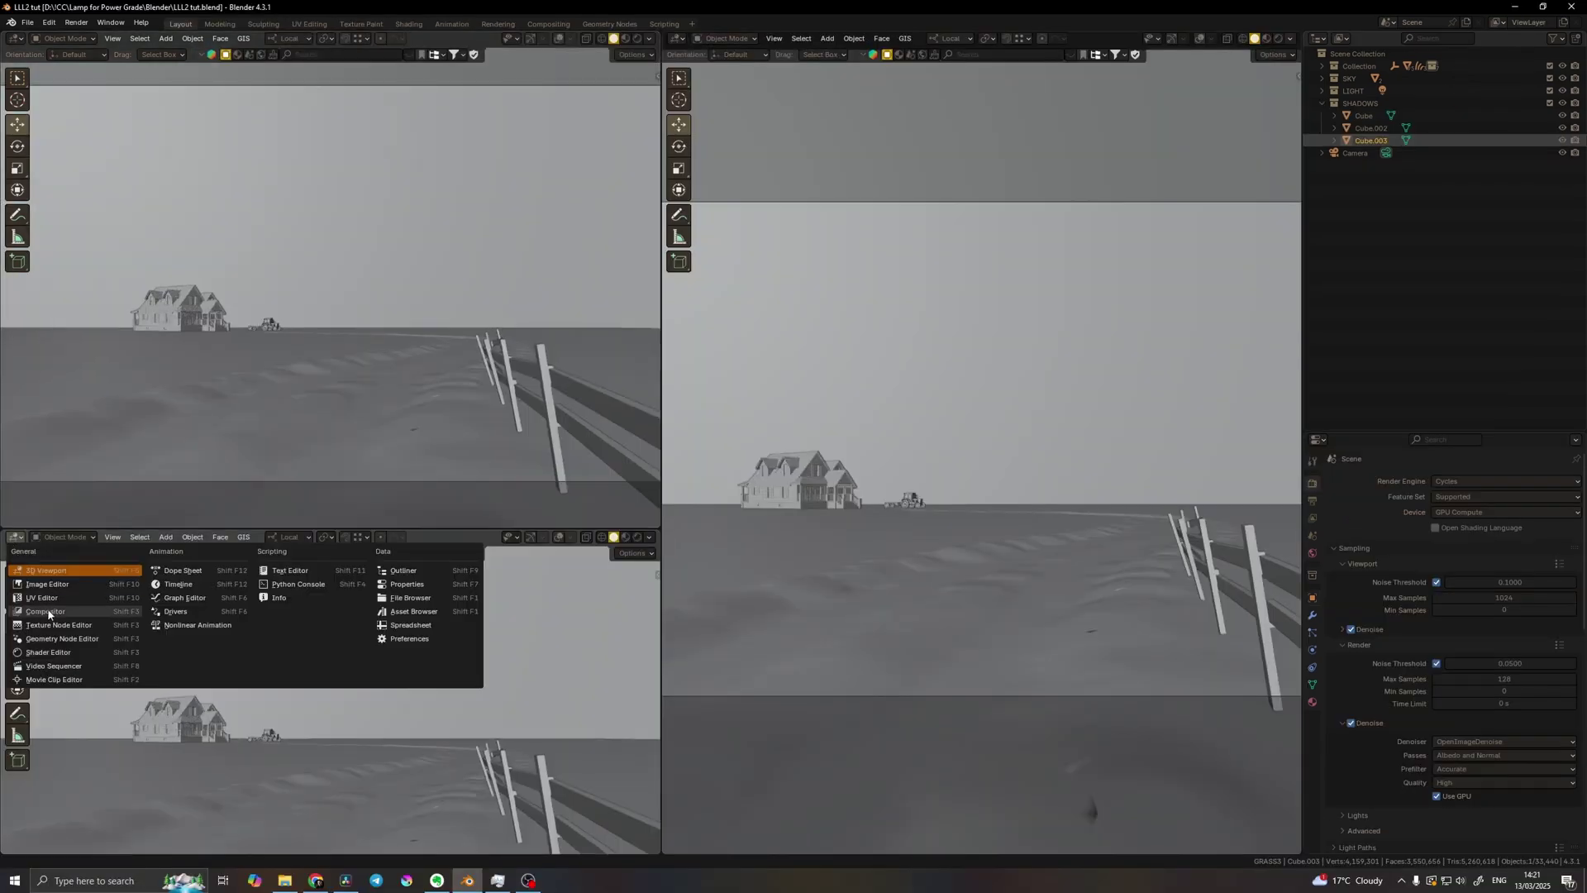
click(50, 665)
click(405, 661)
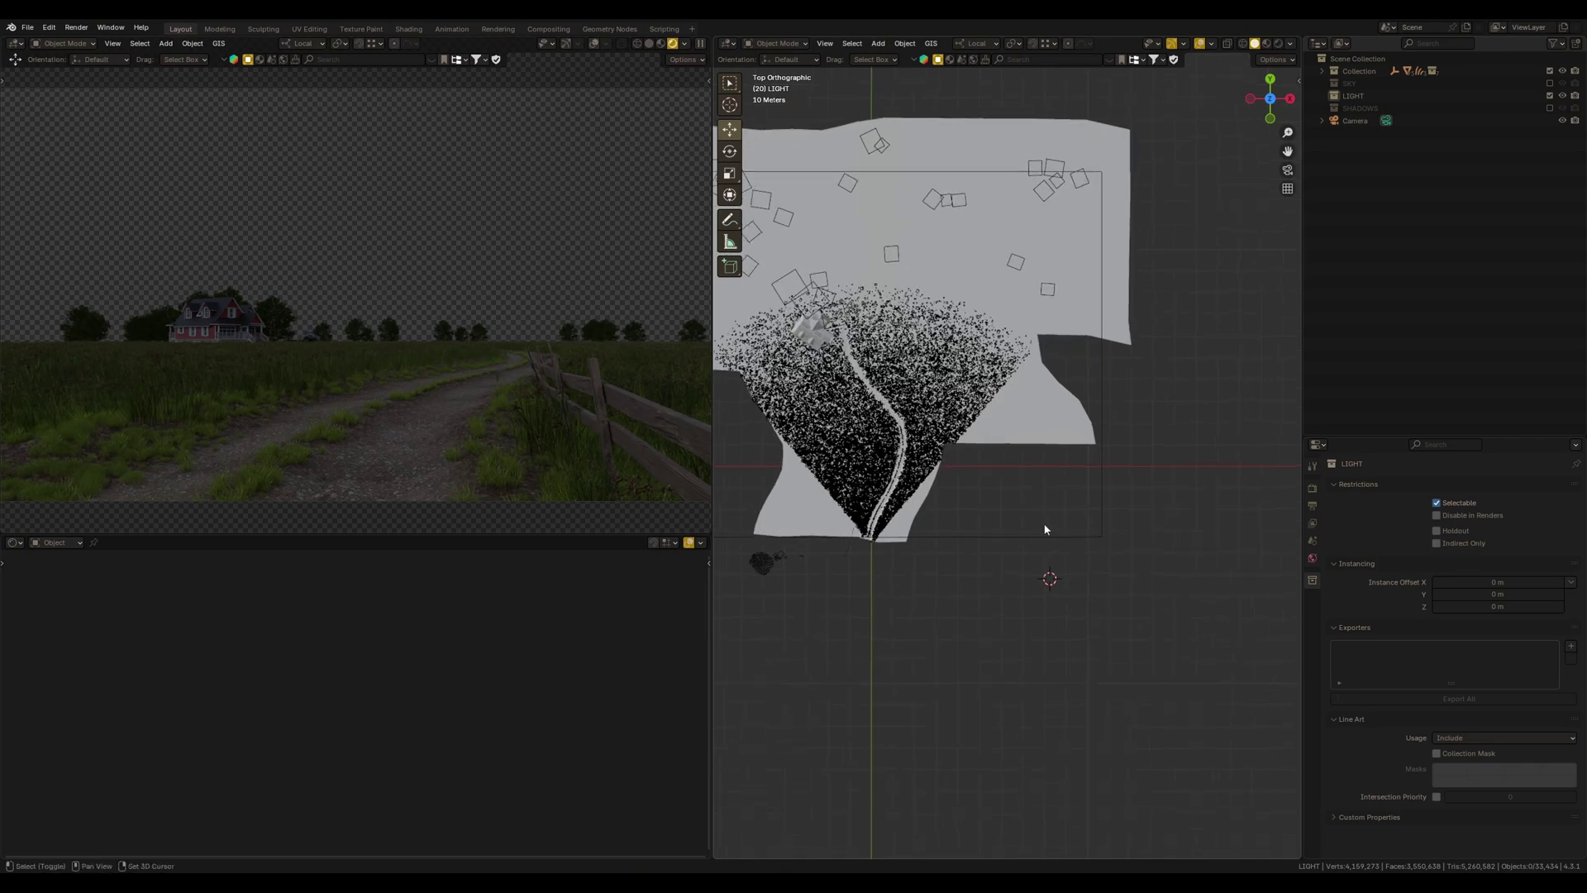
Add a Sun light at the 3D cursor beside the terrain in the LIGHT collection
shift+middle_drag(1045, 530, 1019, 531)
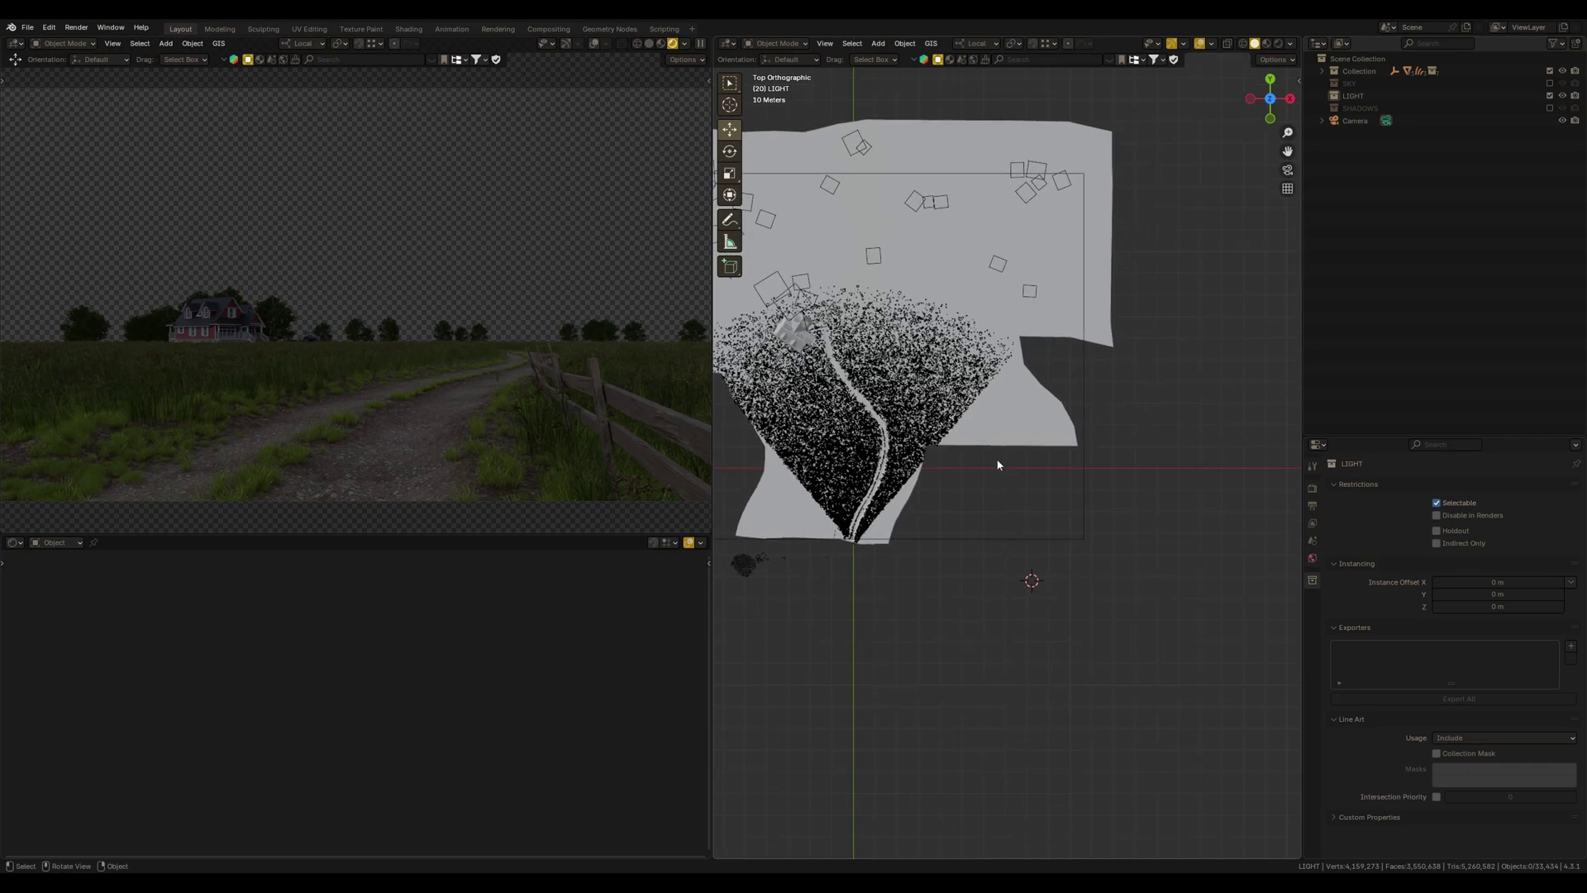
shift+middle_drag(964, 584, 932, 542)
key(shift+a)
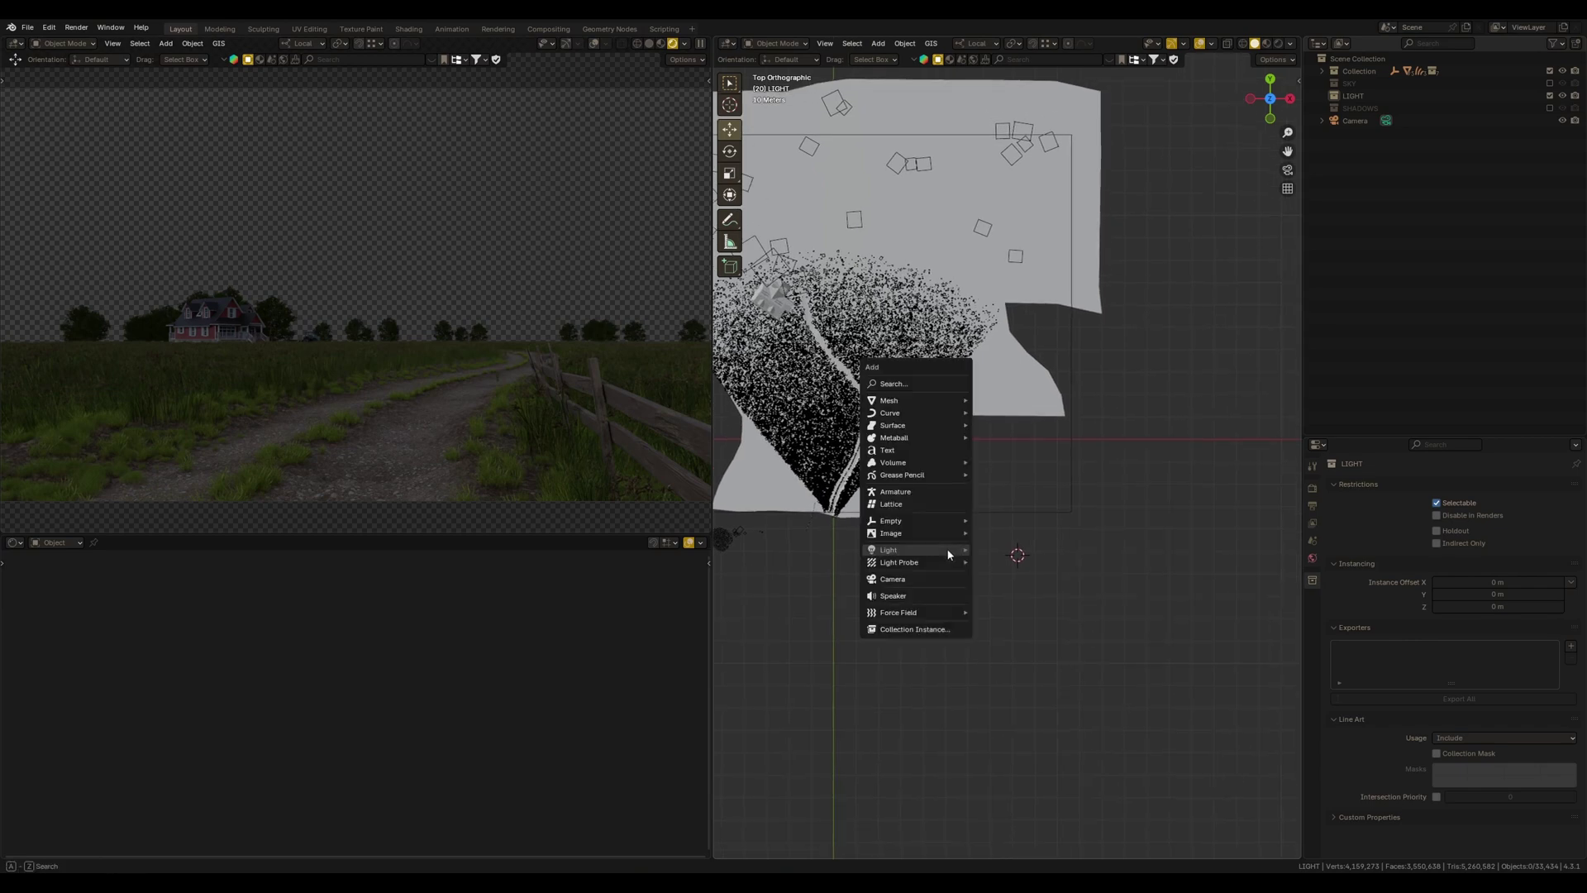
mouse_move(949, 551)
click(1030, 561)
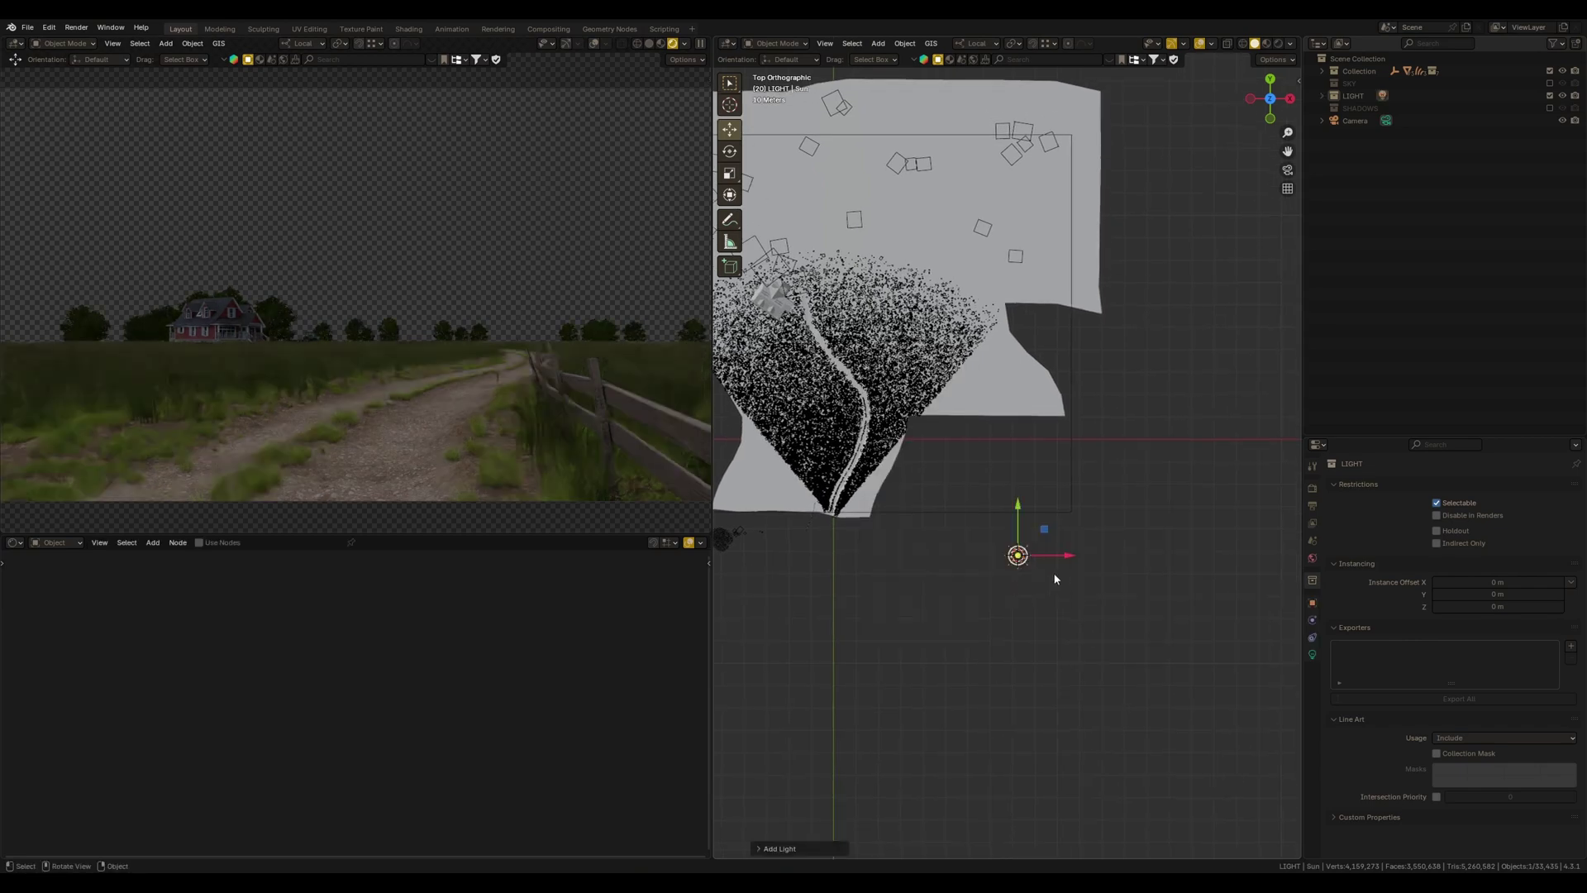
Rotate the sun light in the front view until it points almost horizontally across the field
key(KP_1)
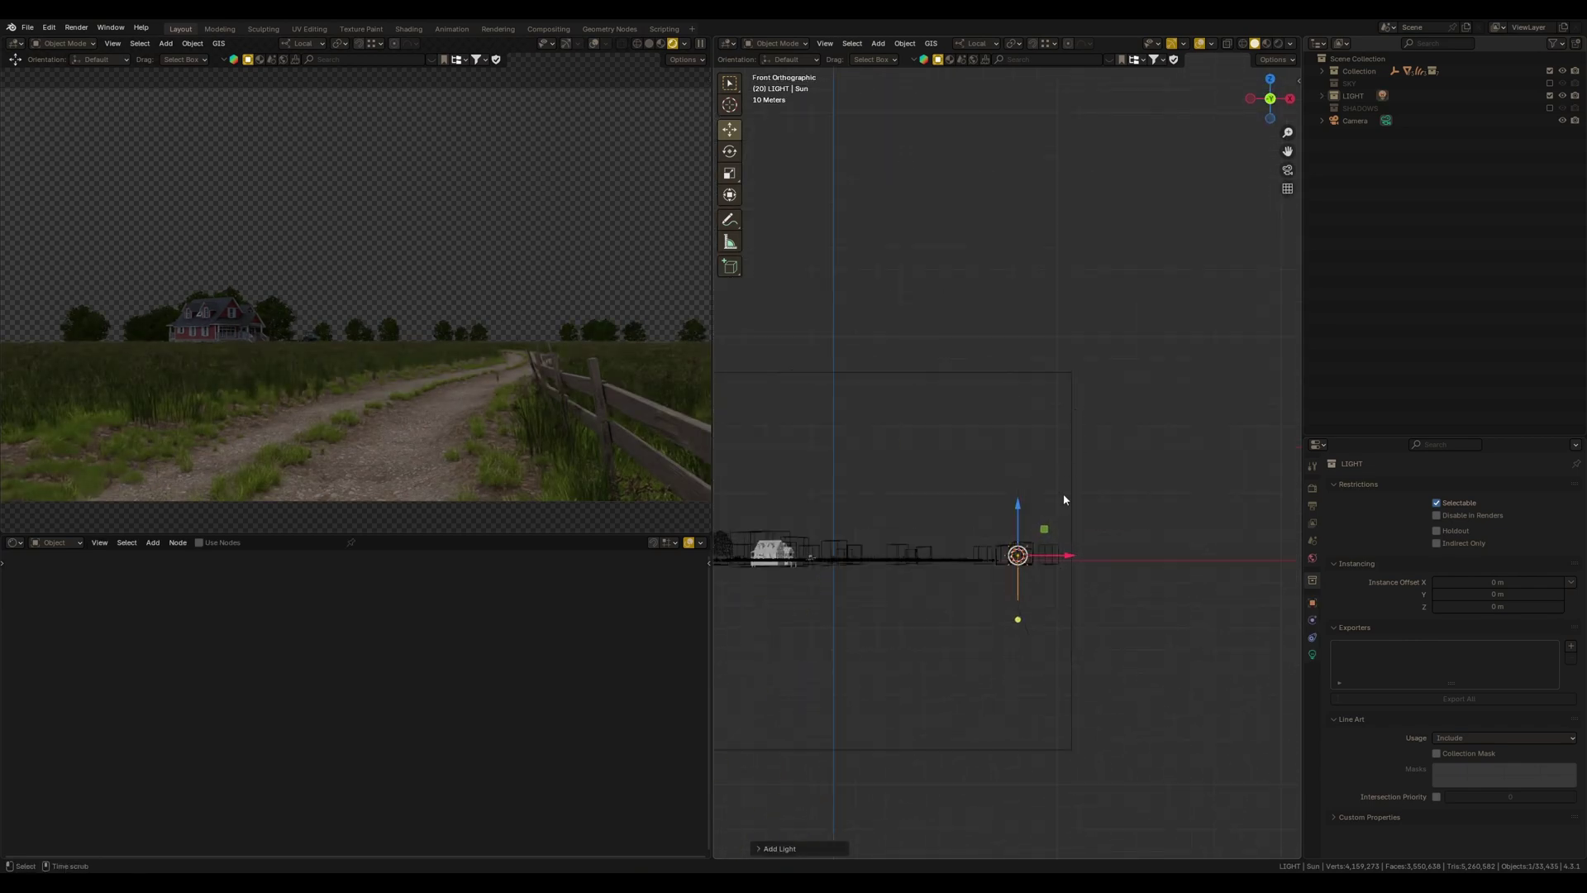
key(r)
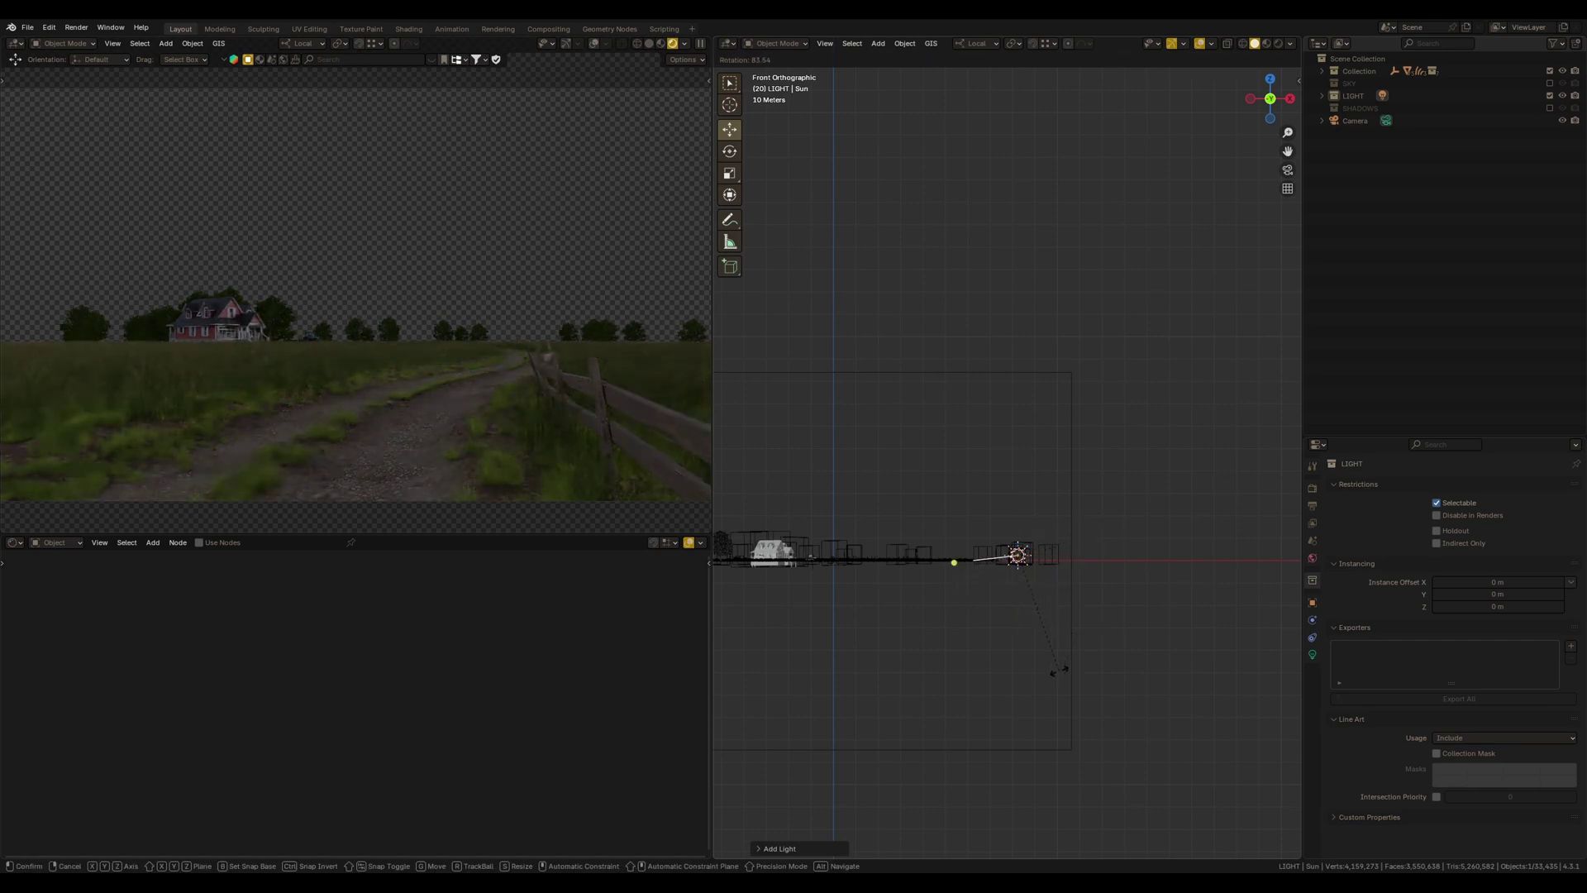
click(1069, 663)
In the top view, turn the sun light diagonally toward the house and move it farther out beside the terrain
key(KP_7)
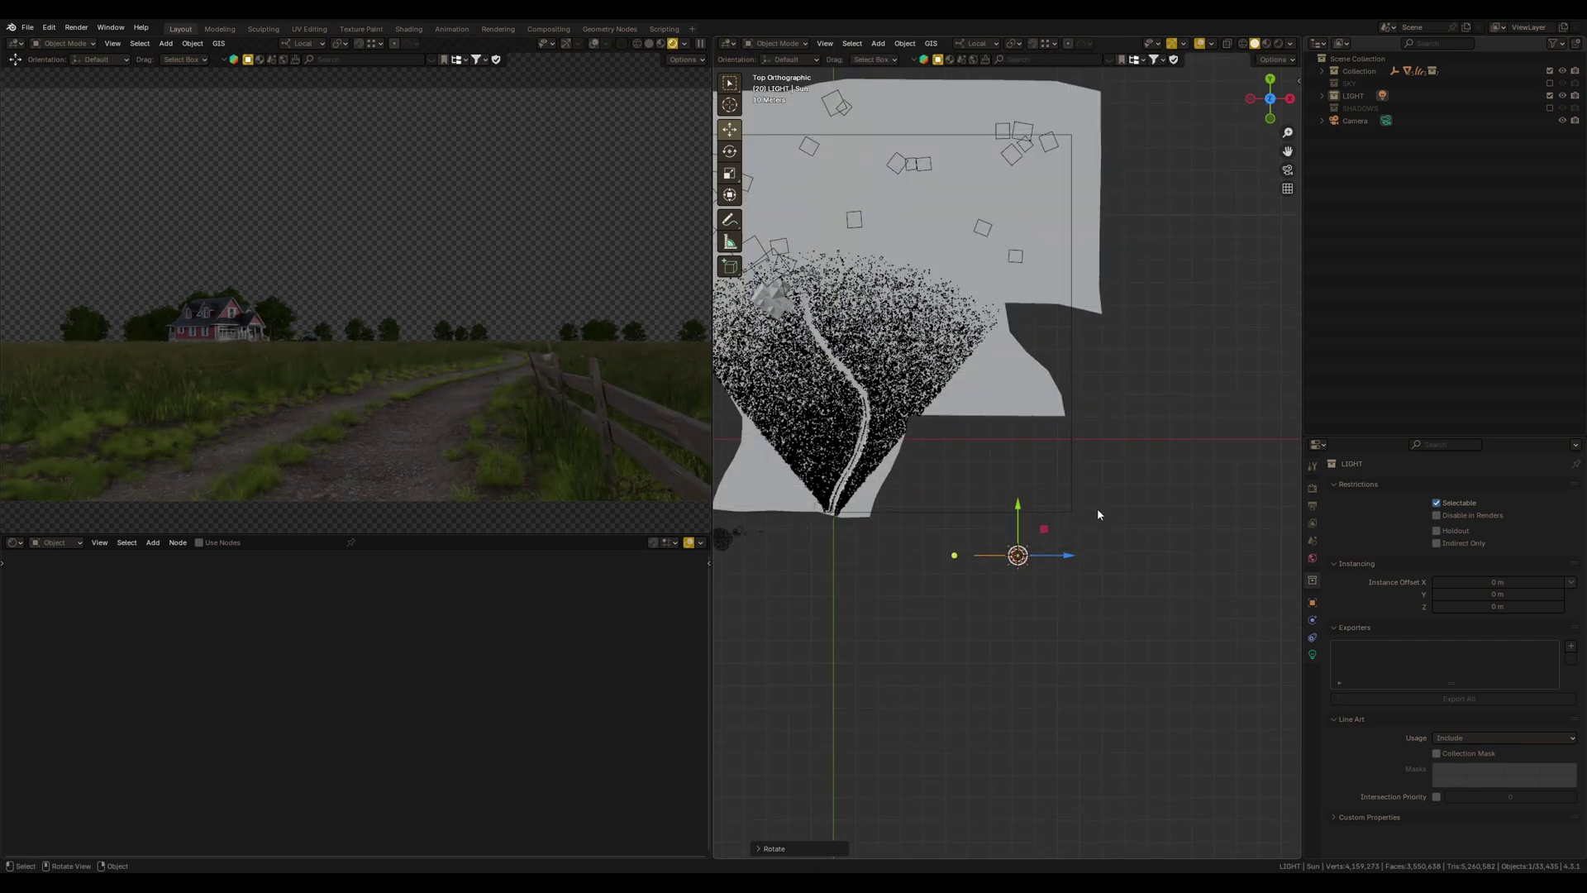
click(1118, 610)
key(g)
click(1172, 578)
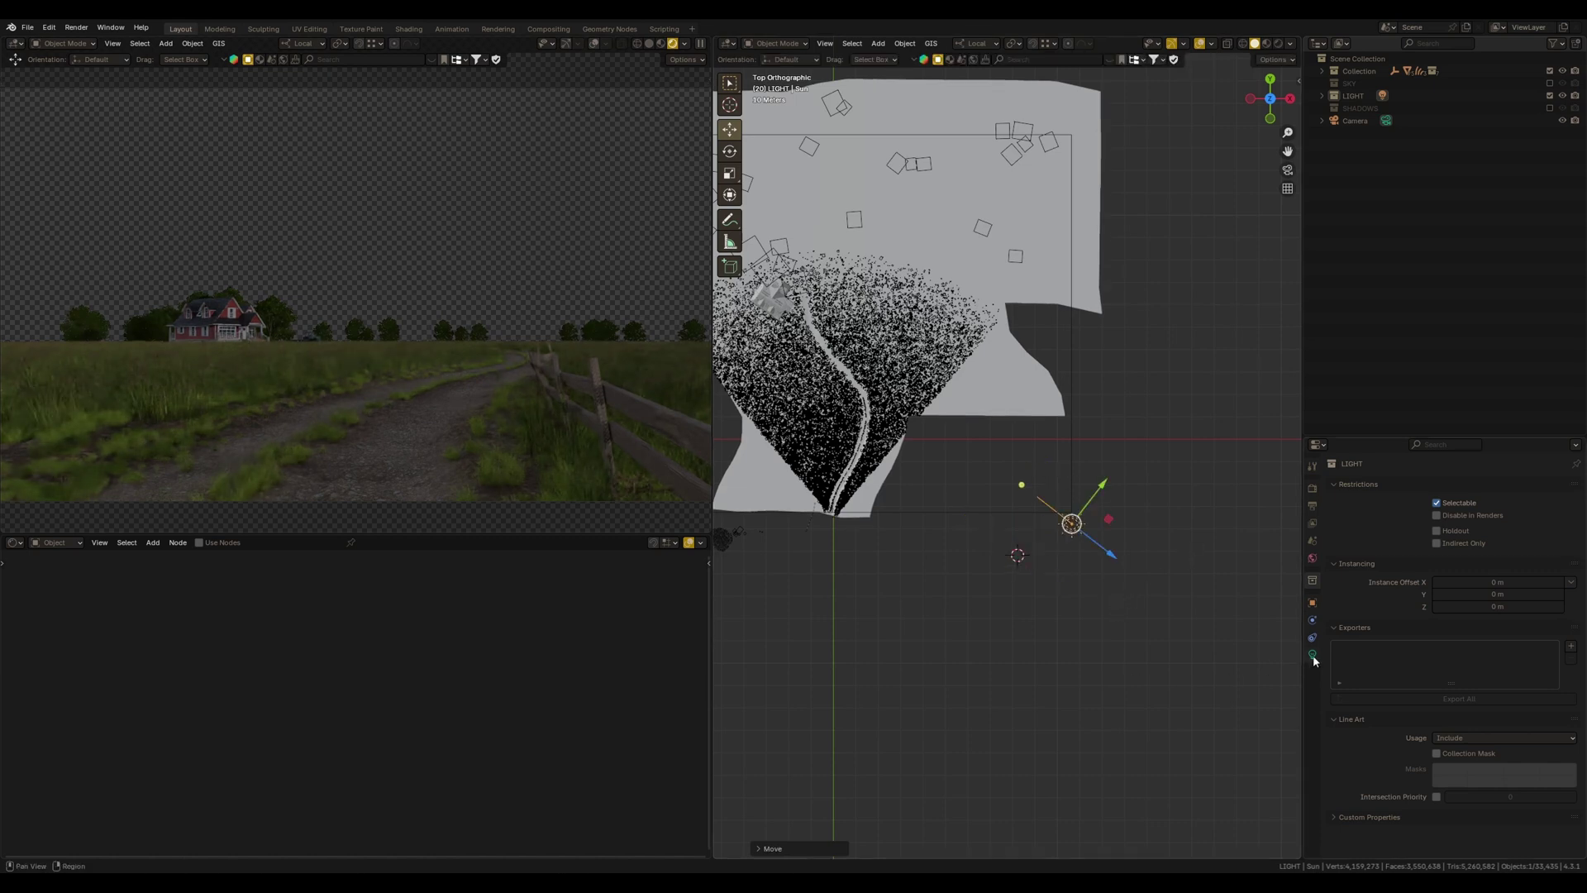
Set the sun light's strength to 10
click(1312, 653)
click(1502, 569)
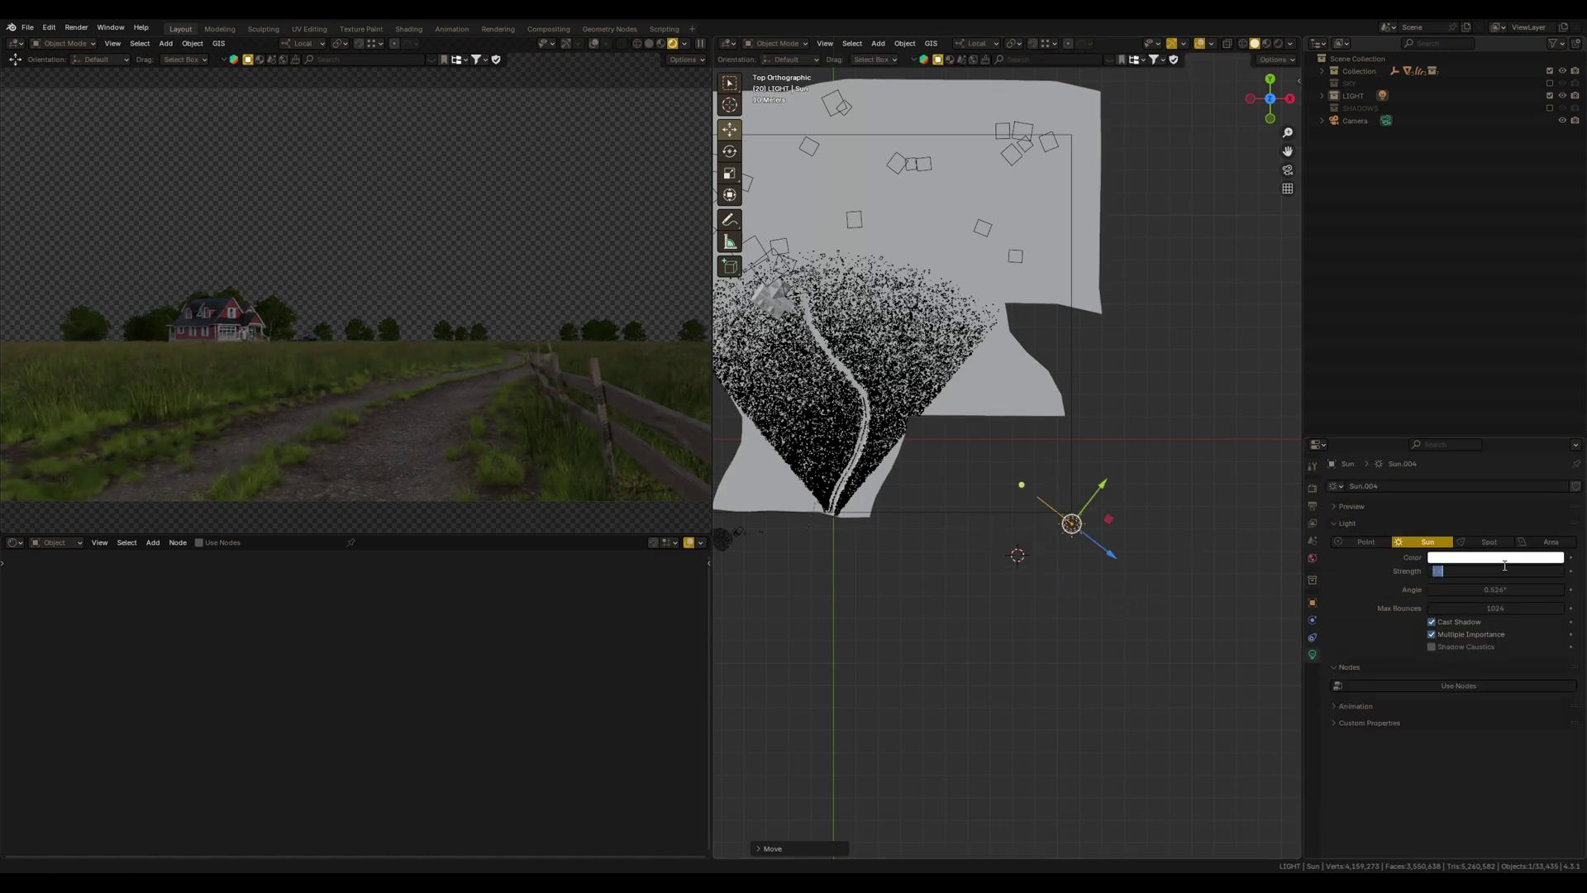
text(10)
key(Return)
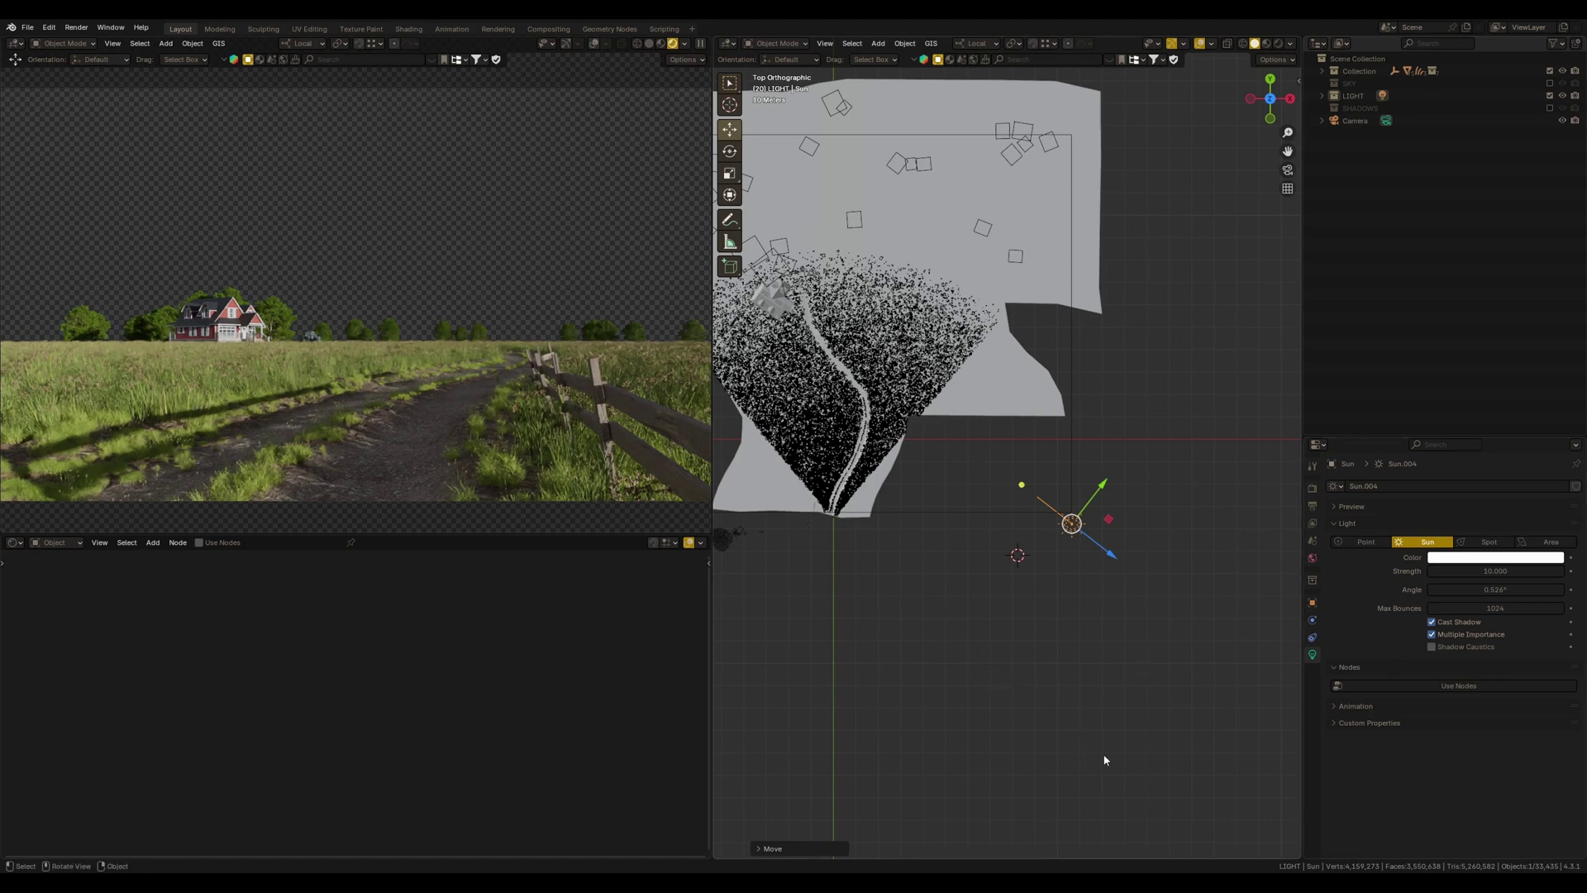
Enable shader nodes for the sun light and frame its Emission node
click(201, 543)
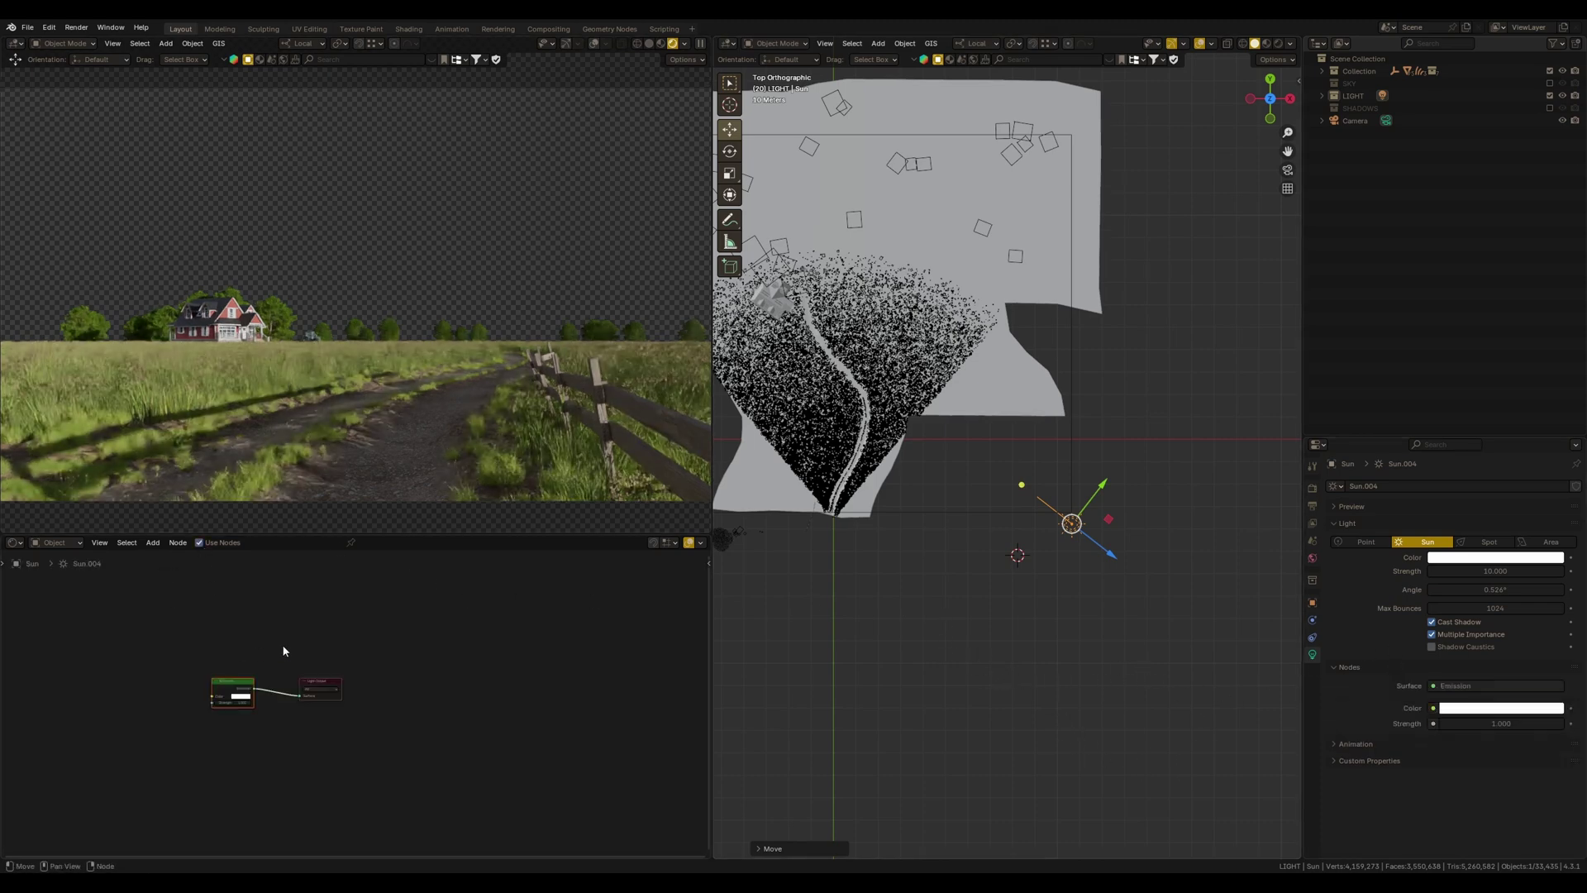
middle_drag(298, 725, 375, 682)
middle_drag(375, 681, 333, 741)
ctrl+middle_drag(334, 740, 384, 669)
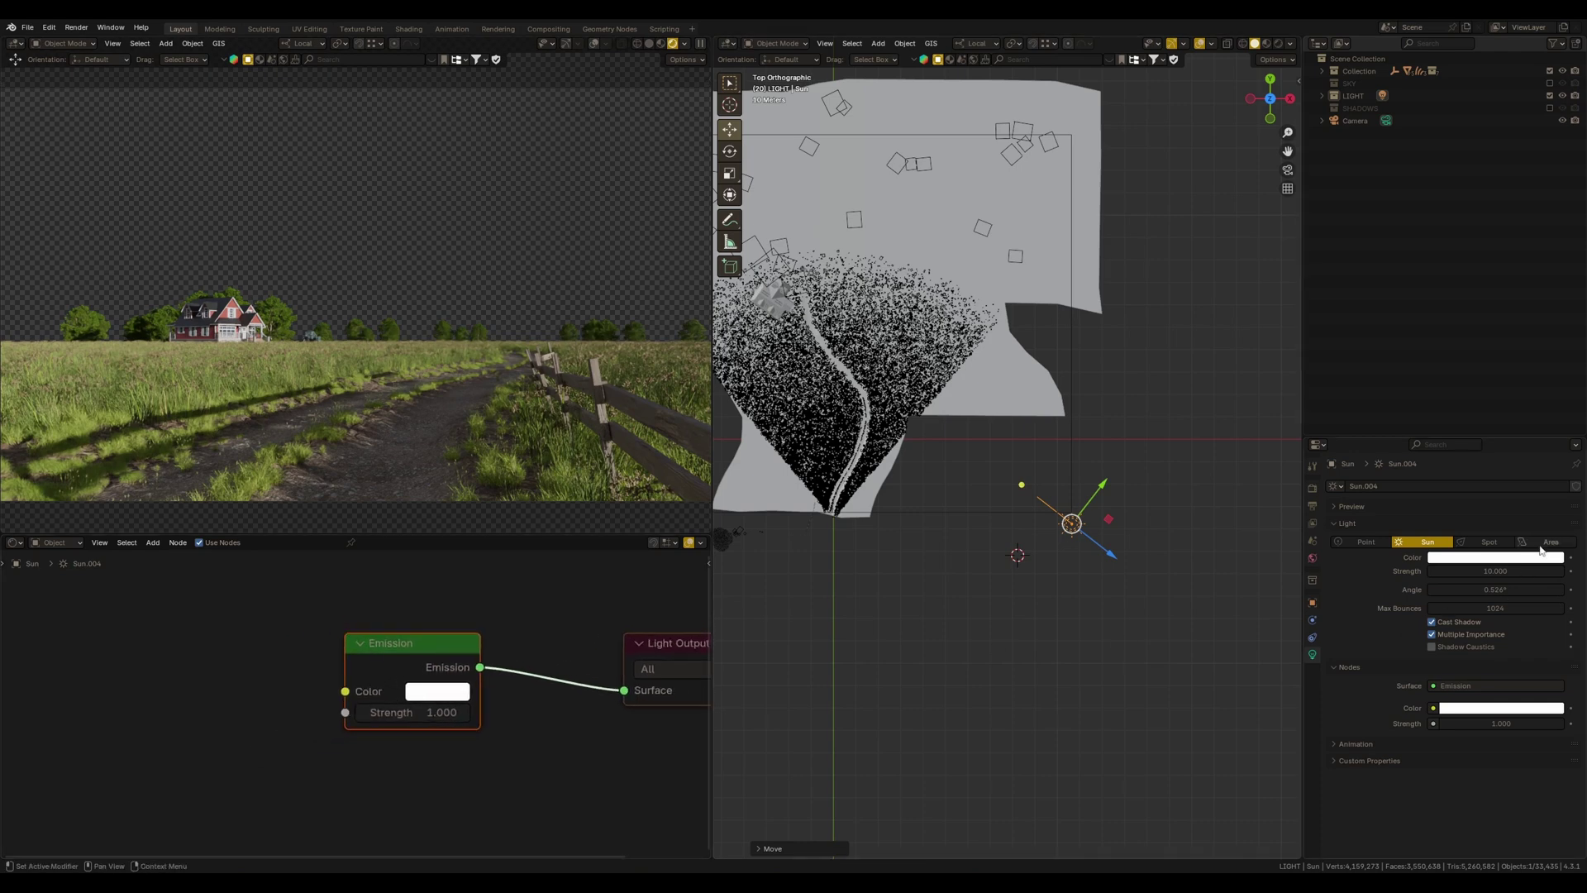
click(1505, 558)
drag(1469, 454, 1495, 428)
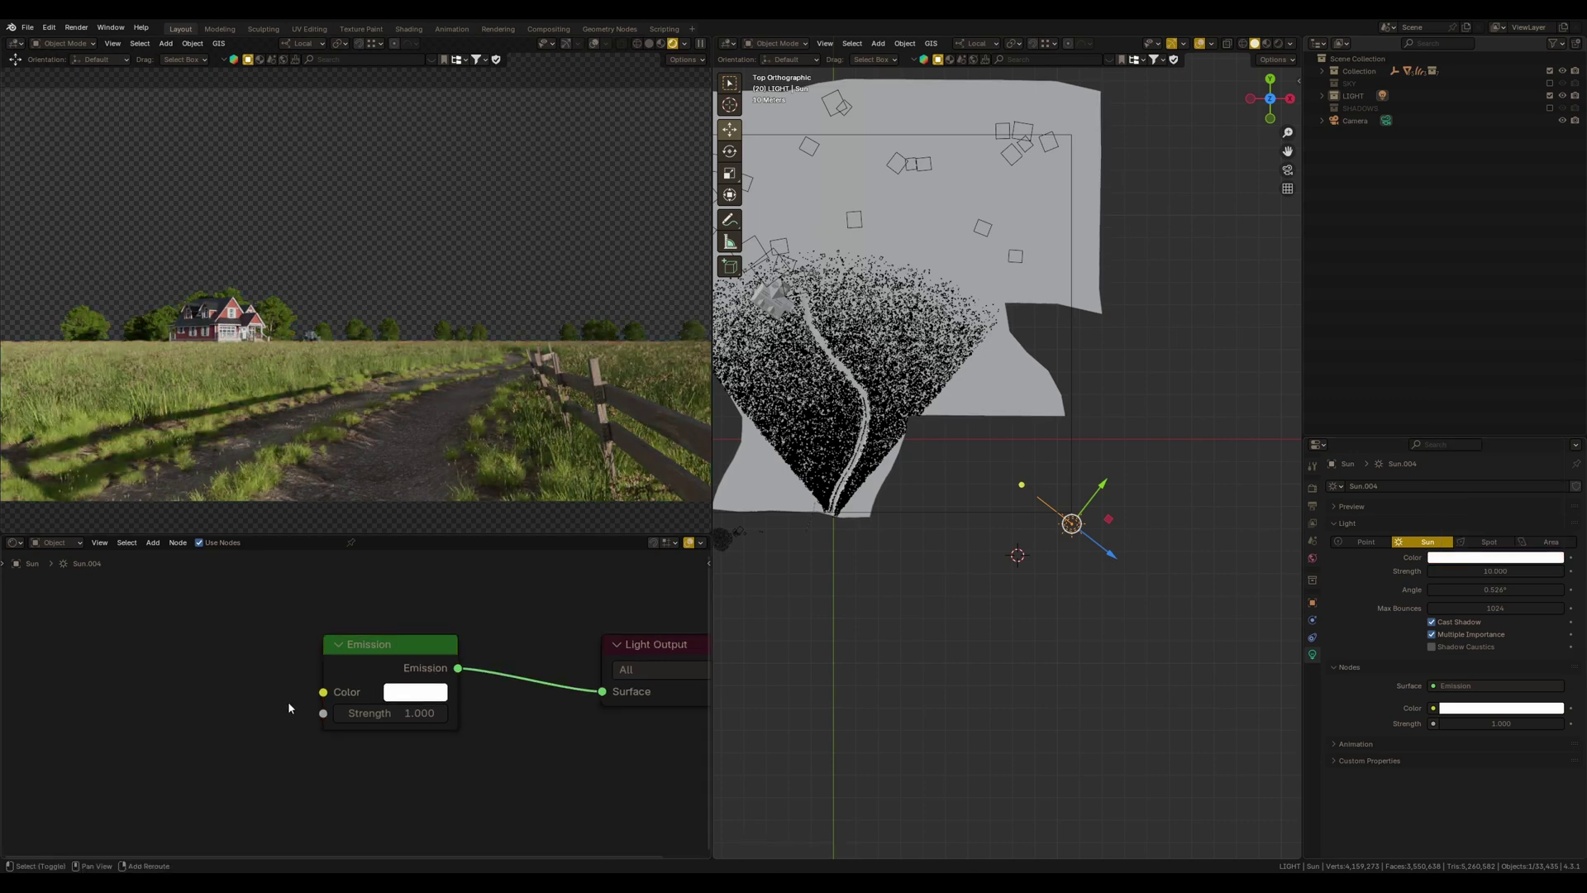
Add a Blackbody node in front of the sun light's Emission node
key(shift+a)
click(276, 710)
text(b)
key(Down)
key(Return)
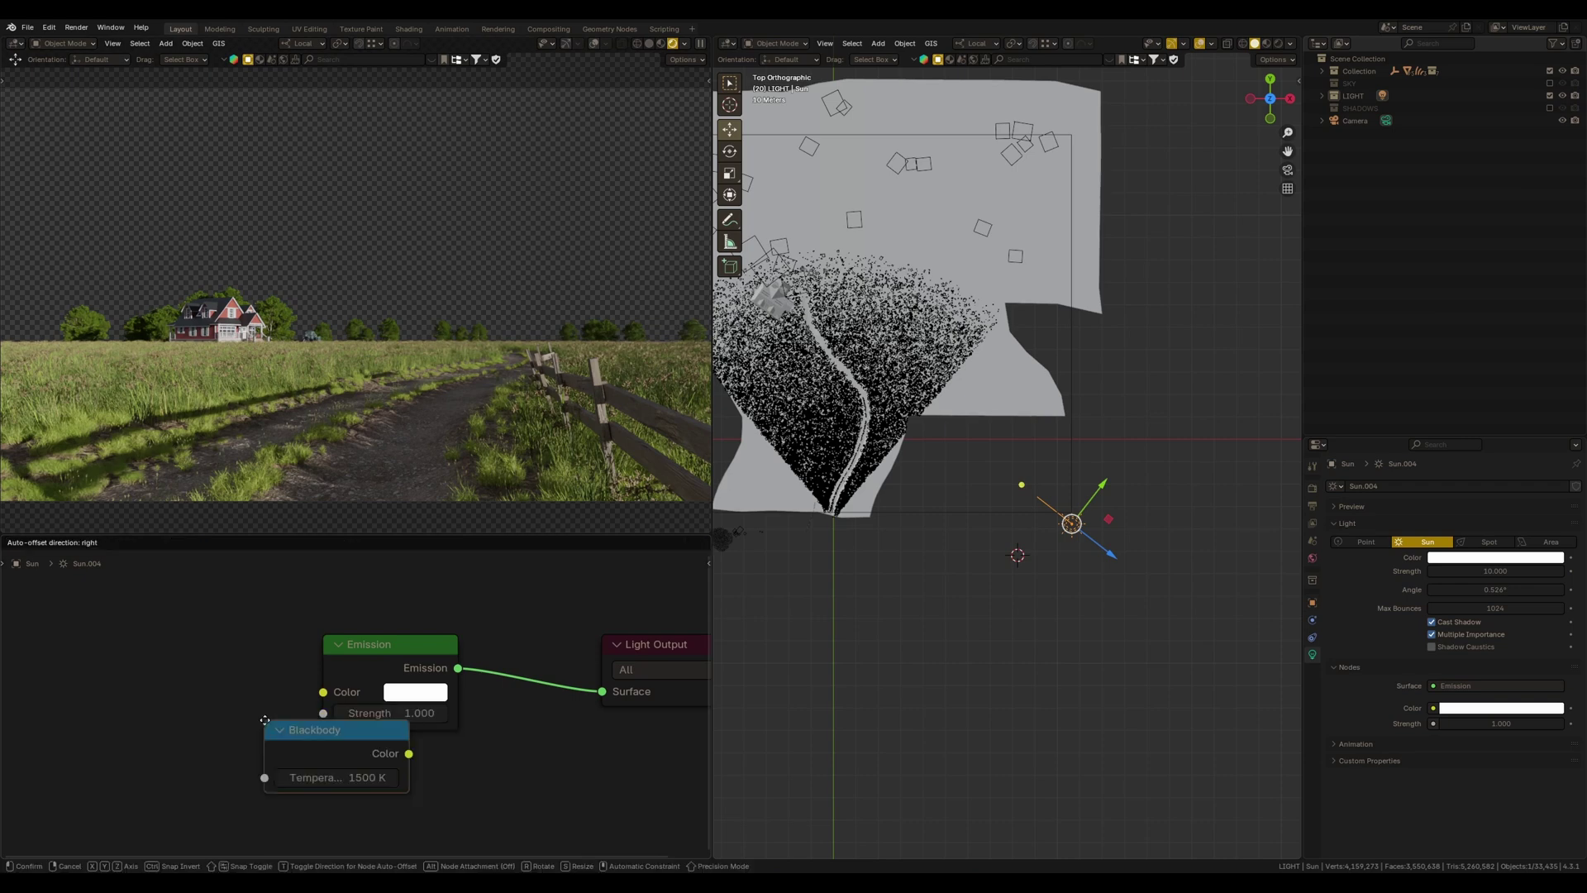
click(120, 668)
Connect the Blackbody node's Color output to the Emission node's Color input and line the nodes up
middle_drag(290, 686, 434, 672)
drag(319, 688, 326, 728)
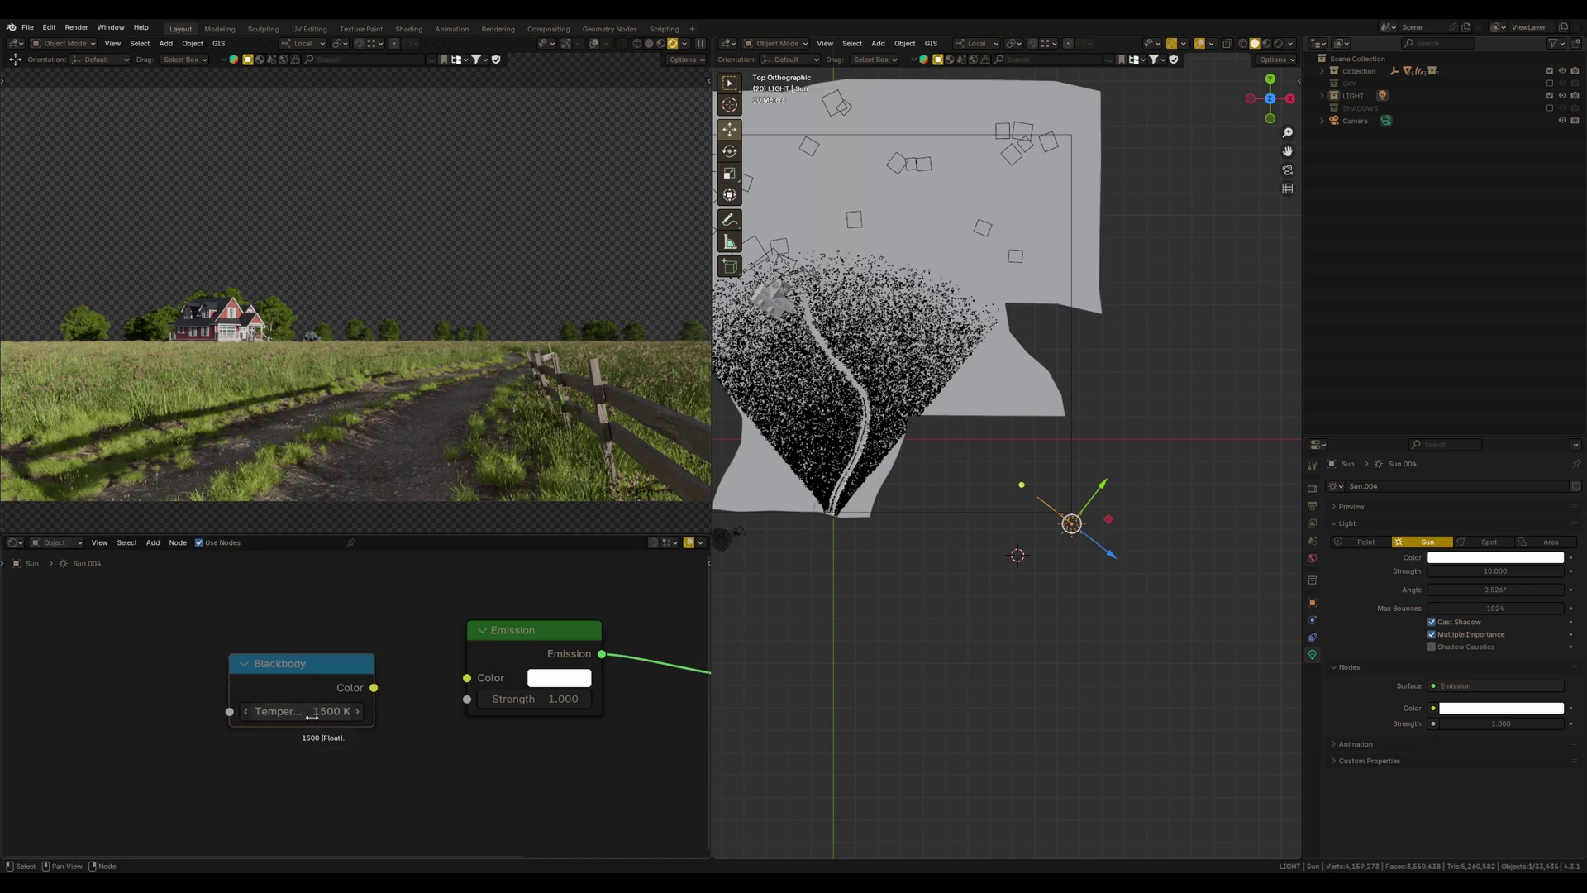
drag(375, 688, 467, 678)
drag(329, 700, 334, 689)
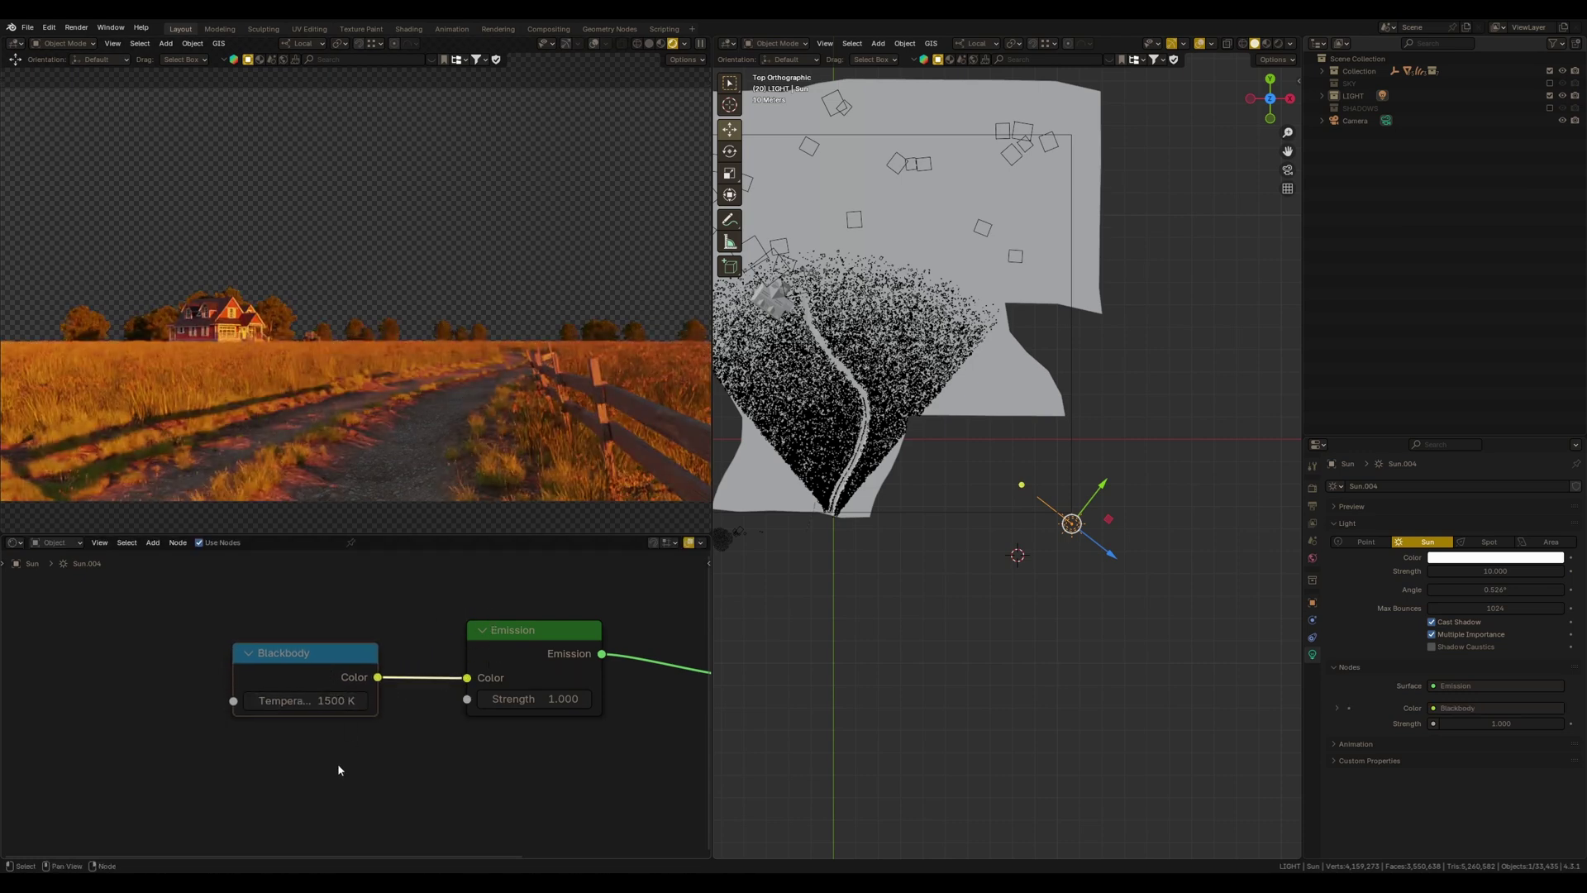
Set the Blackbody temperature to 3000 K
middle_drag(338, 763, 393, 782)
double_click(380, 721)
text(3000)
key(Return)
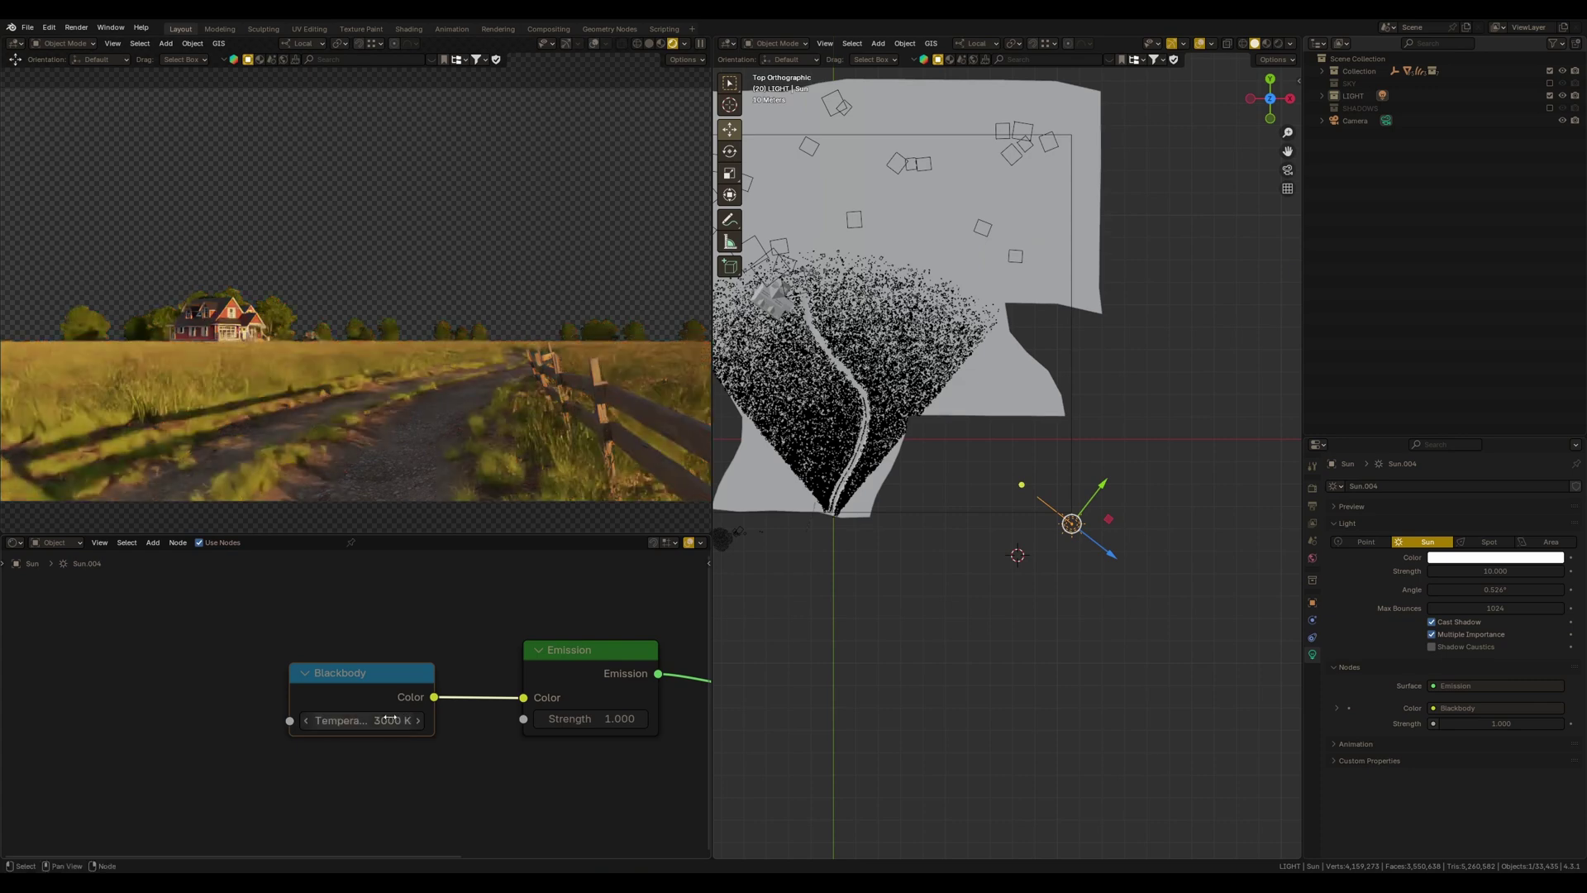
drag(336, 683, 340, 682)
Fine-tune the sun light's rotation in the top view
shift+middle_drag(1135, 545, 1121, 548)
key(r)
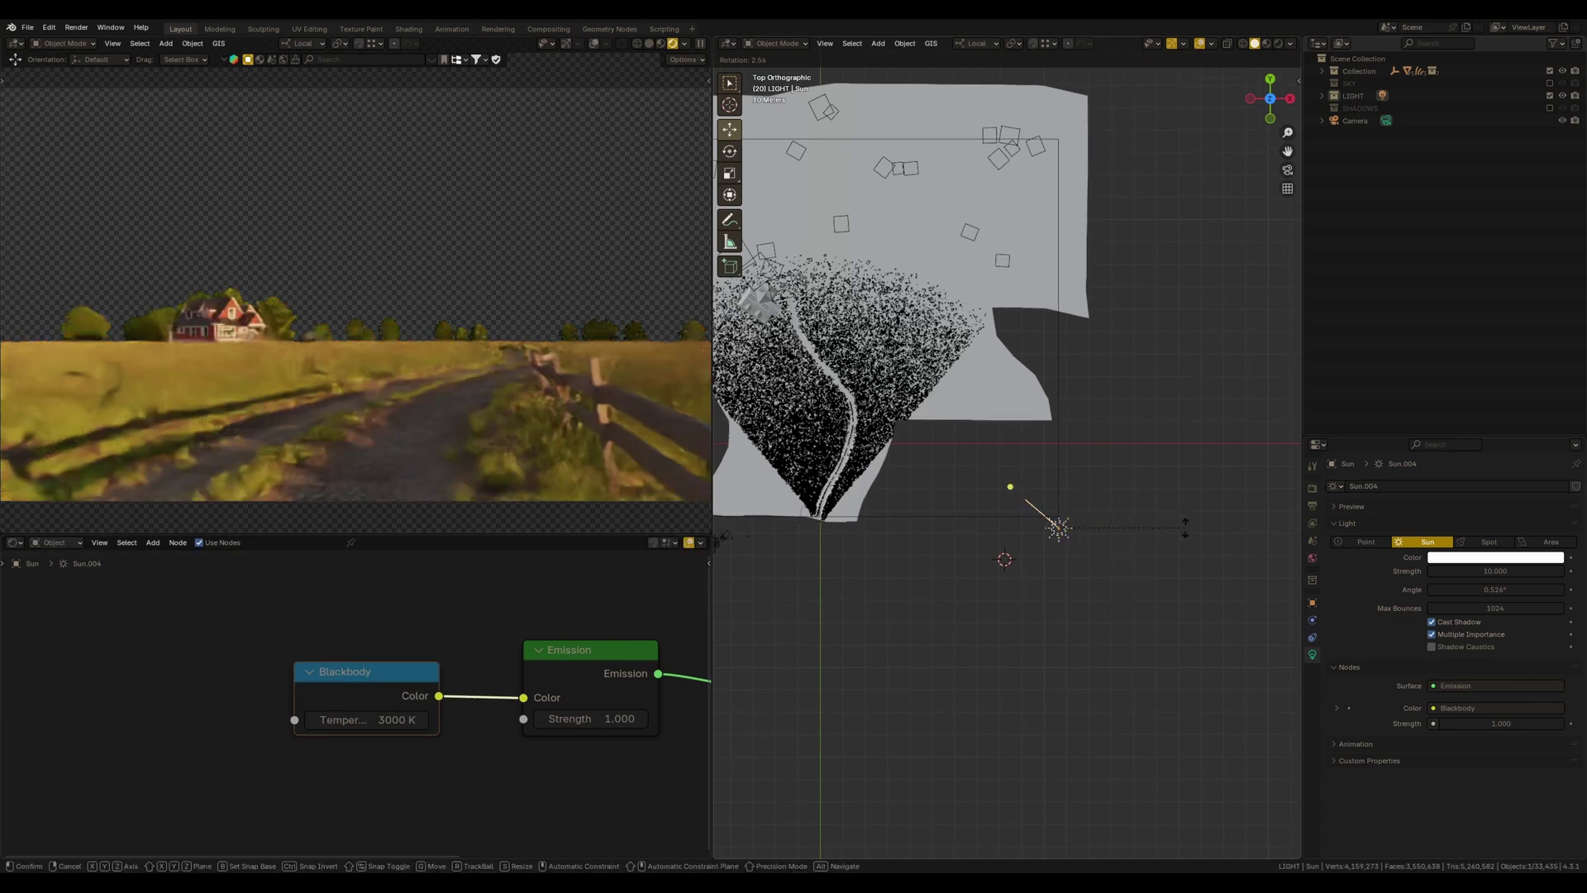
click(1190, 522)
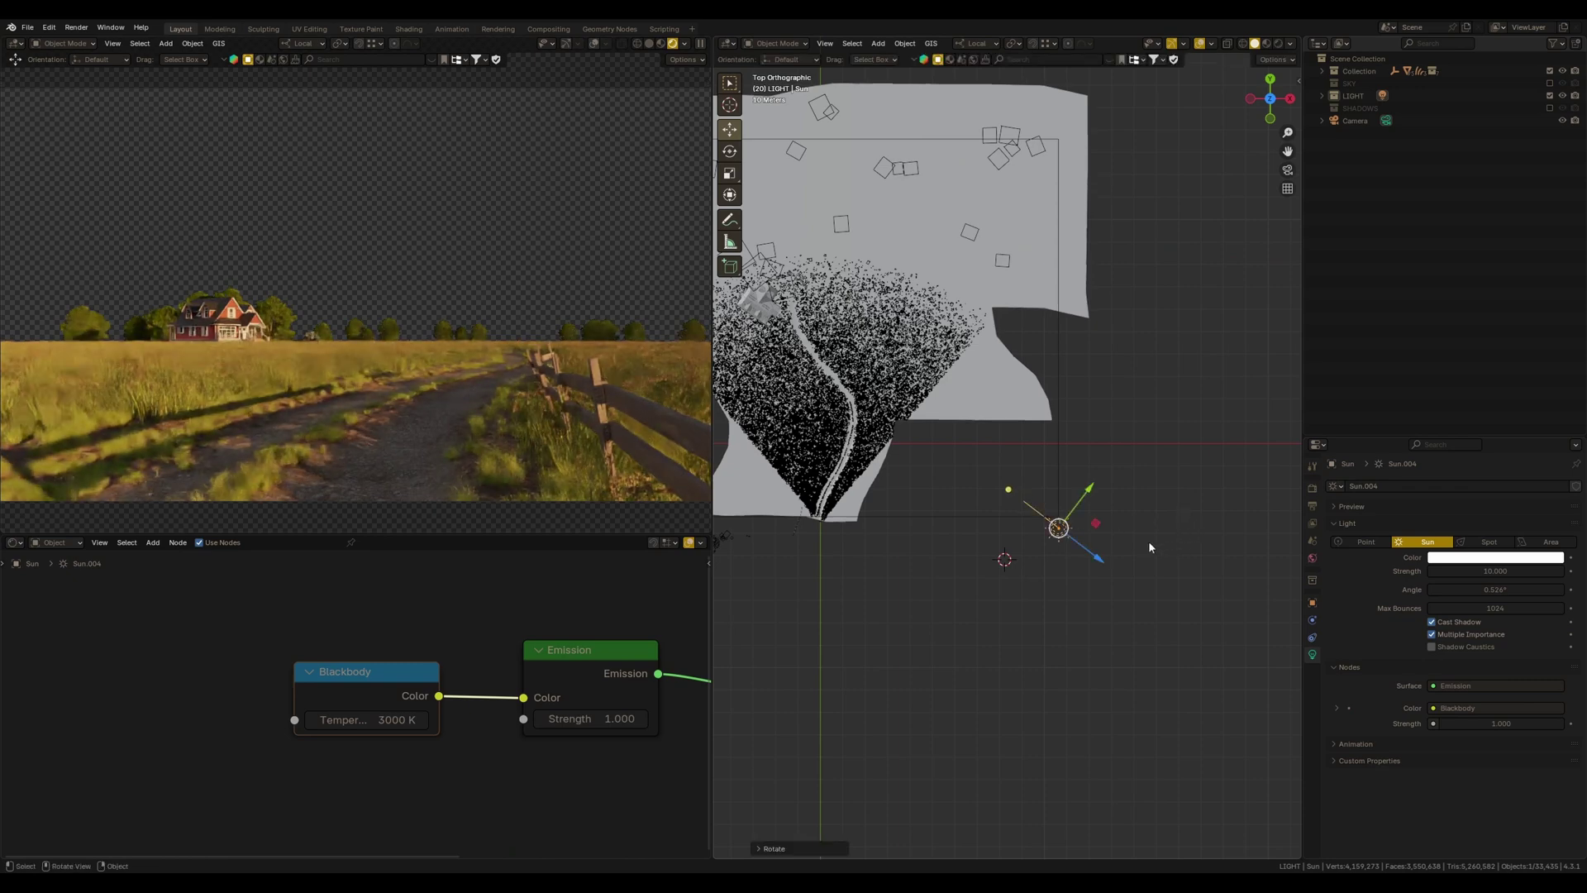
scroll(1137, 571, down, 1)
shift+middle_drag(1132, 599, 1132, 633)
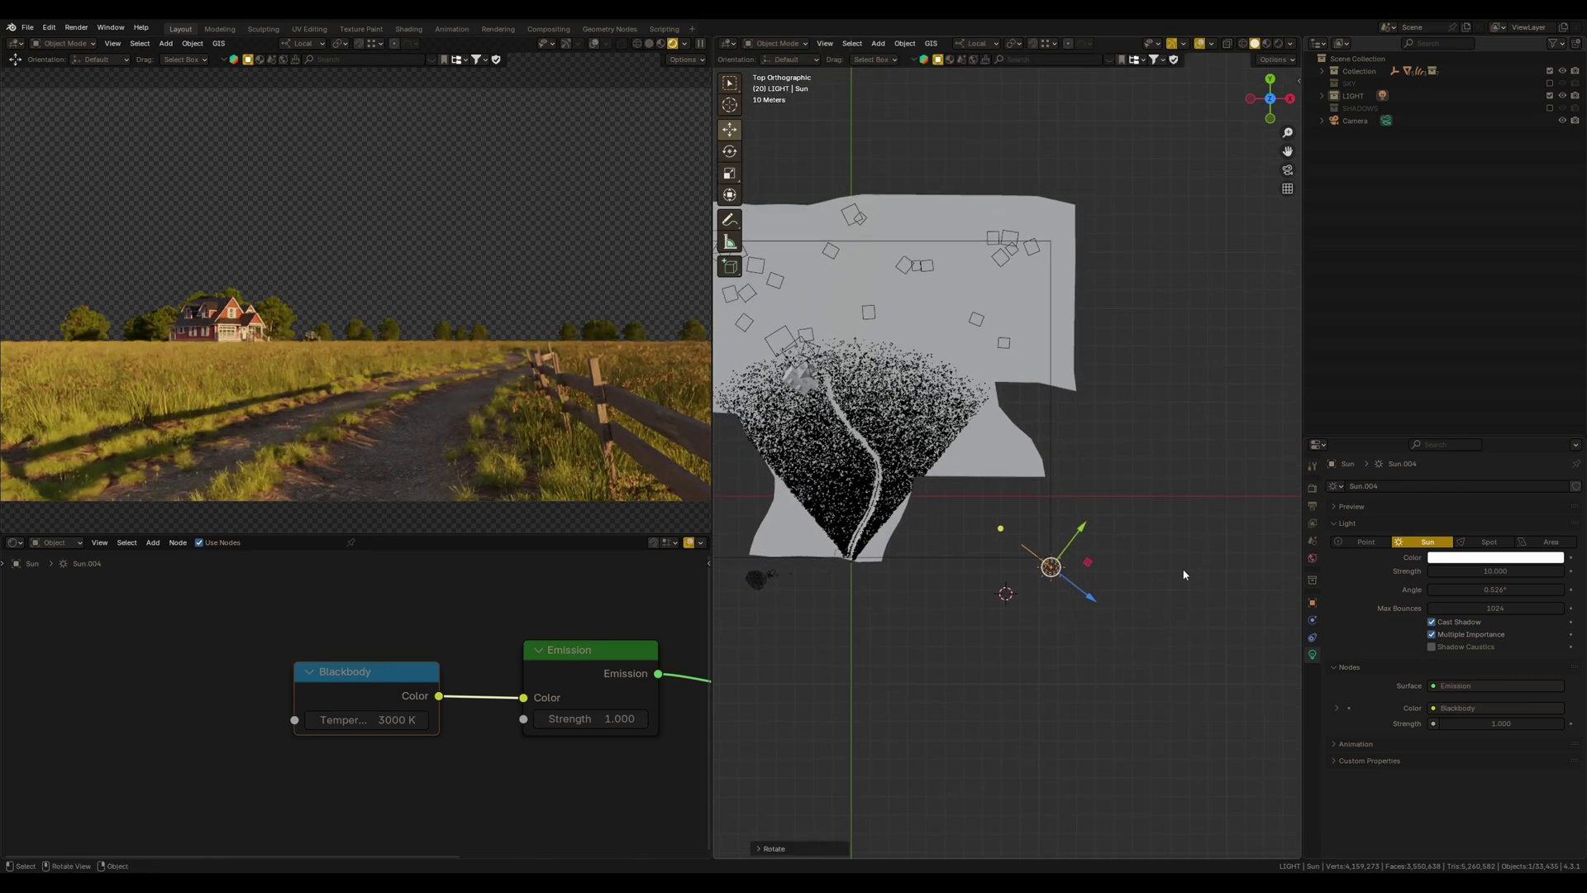
mouse_move(1155, 543)
shift+middle_down()
mouse_move(1154, 568)
mouse_move(1130, 550)
shift+middle_up()
shift+middle_drag(1041, 612, 1102, 611)
shift+middle_drag(1098, 555, 1091, 611)
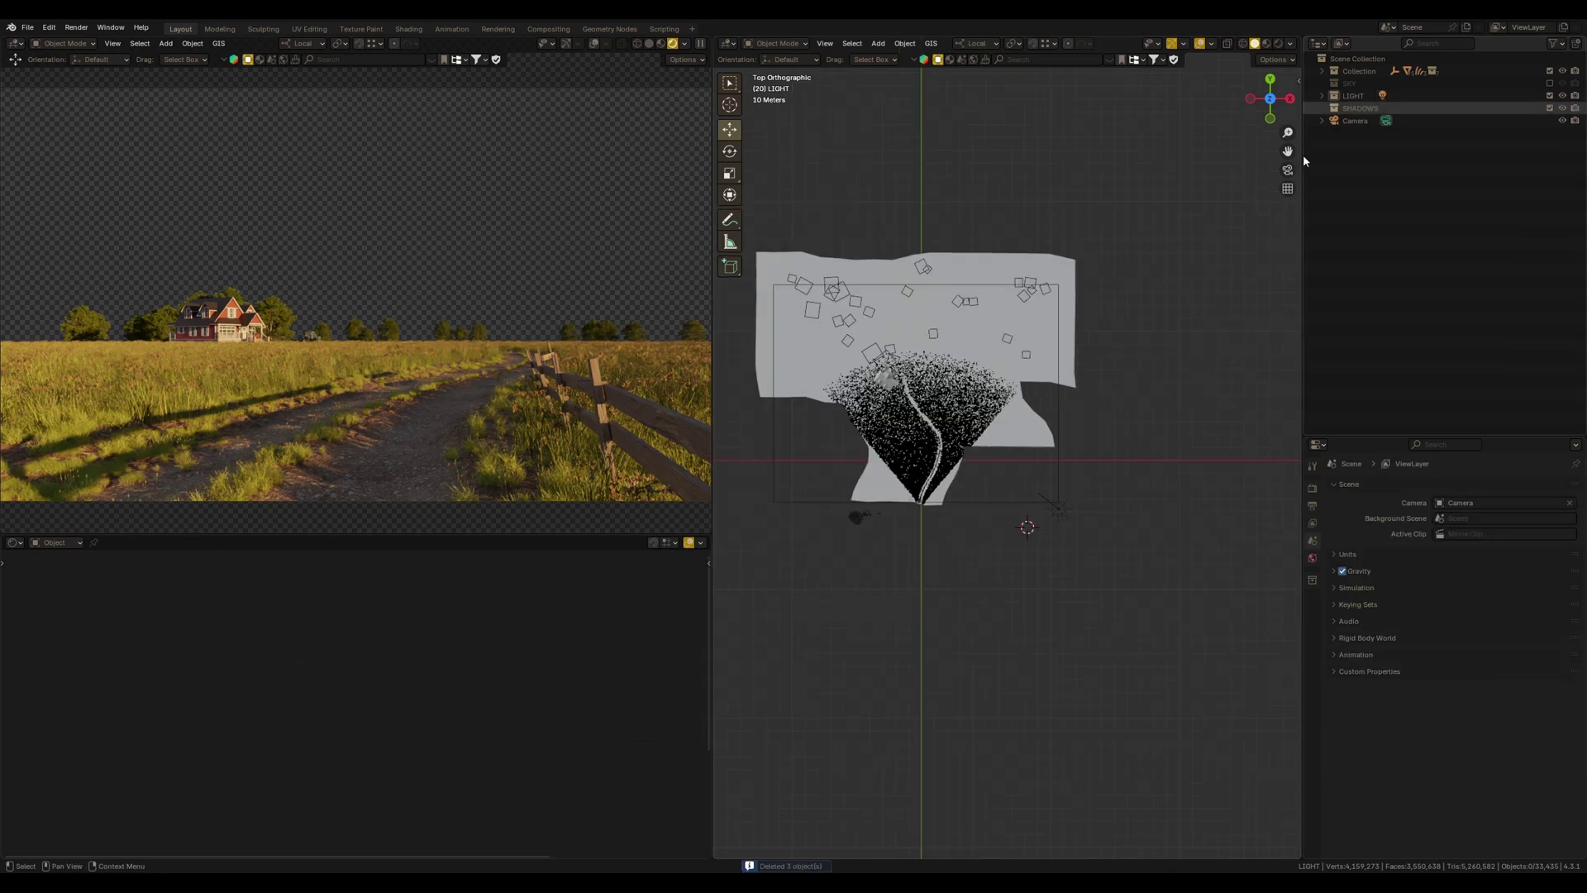
Make SHADOWS the active collection and add a cube to it near the sun light
click(1334, 108)
shift+middle_drag(1004, 603, 1032, 602)
scroll(1033, 601, up, 2)
shift+middle_drag(1042, 524, 979, 577)
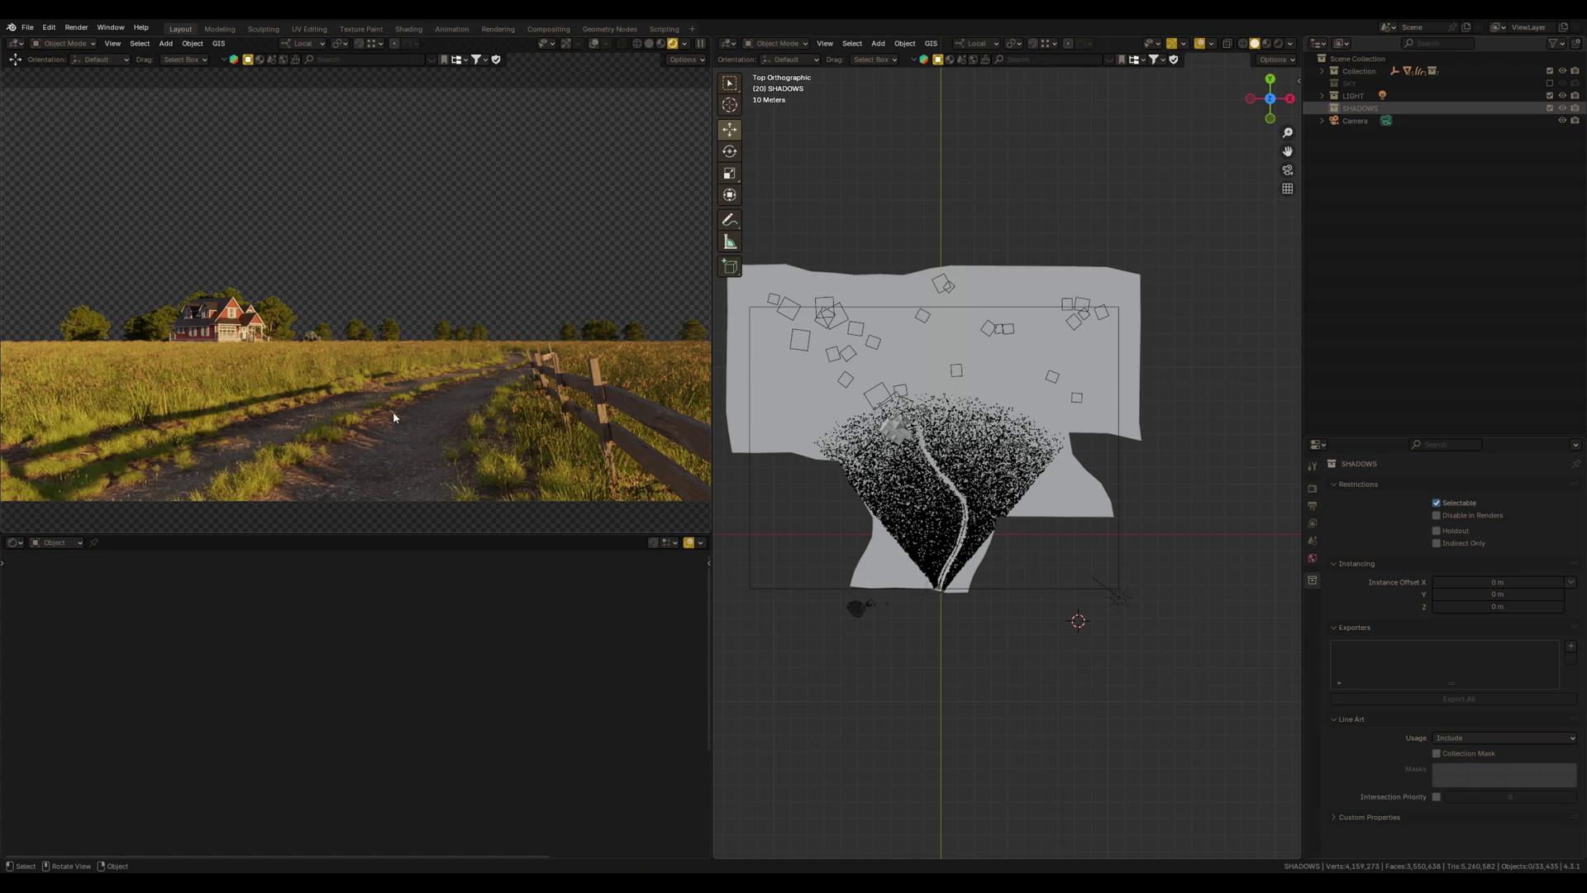
scroll(1036, 636, up, 1)
key(shift+a)
click(1090, 638)
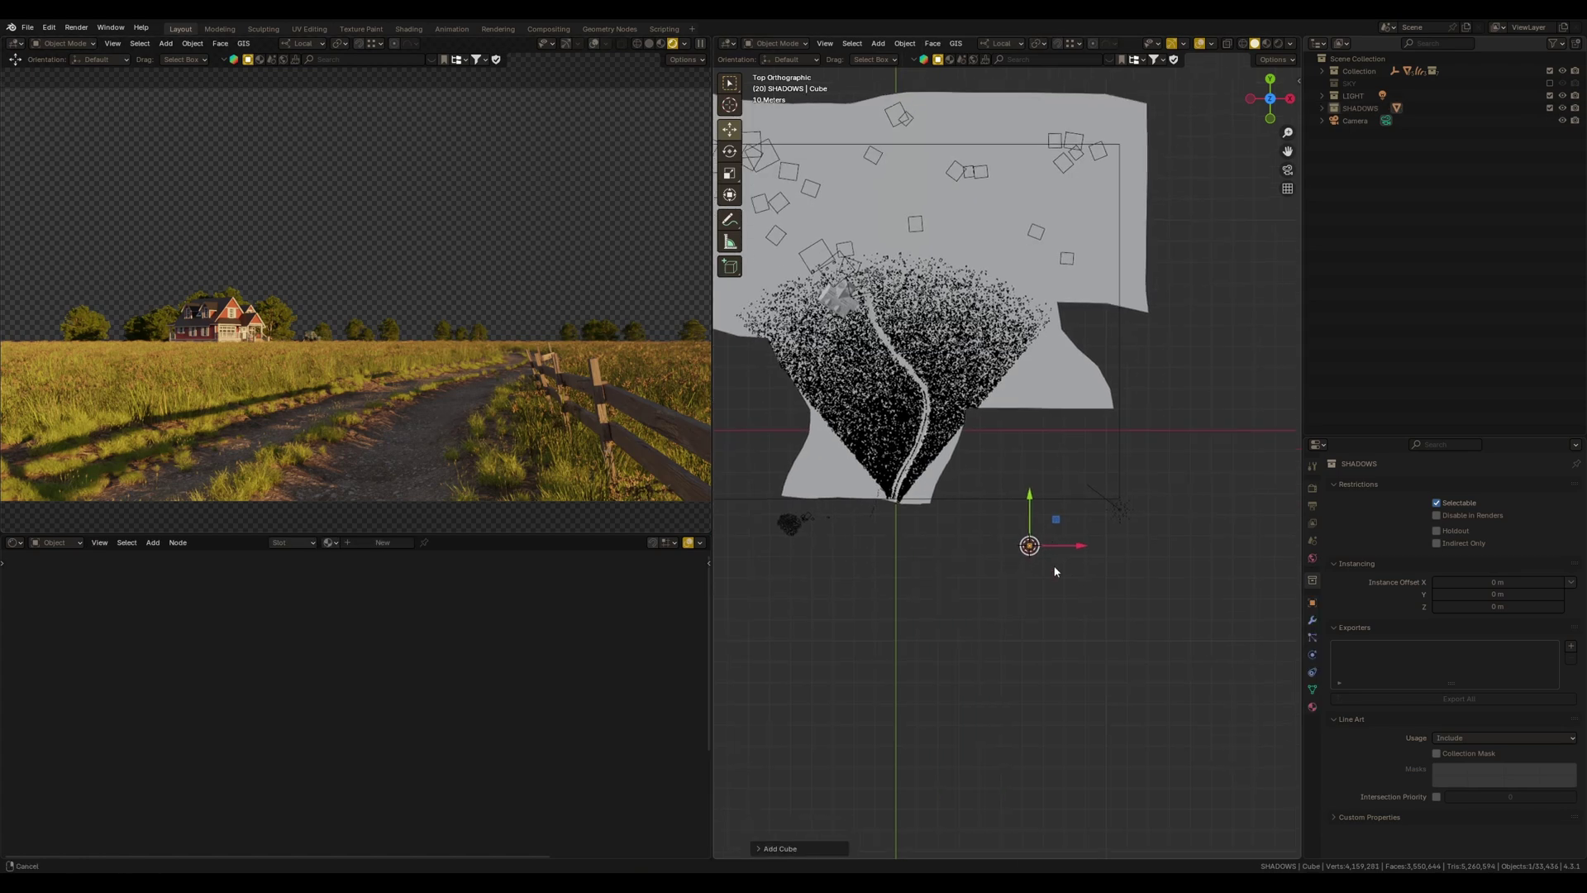
Scale the cube up and stretch it along Z into a tall column that casts shadow on the field
key(s)
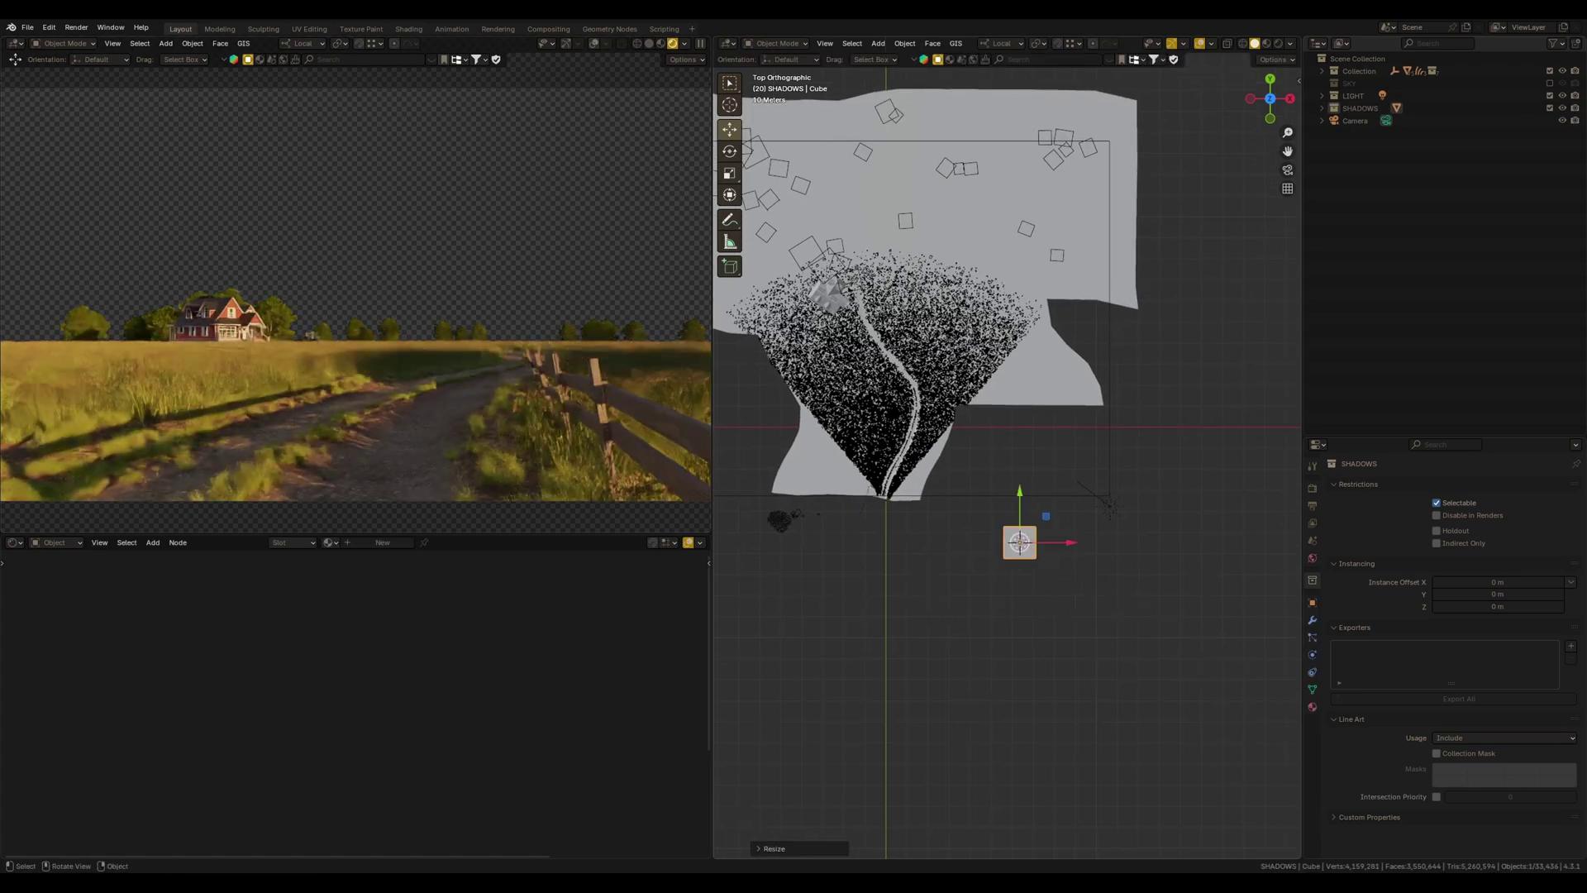
alt+middle_drag(1089, 612, 1080, 581)
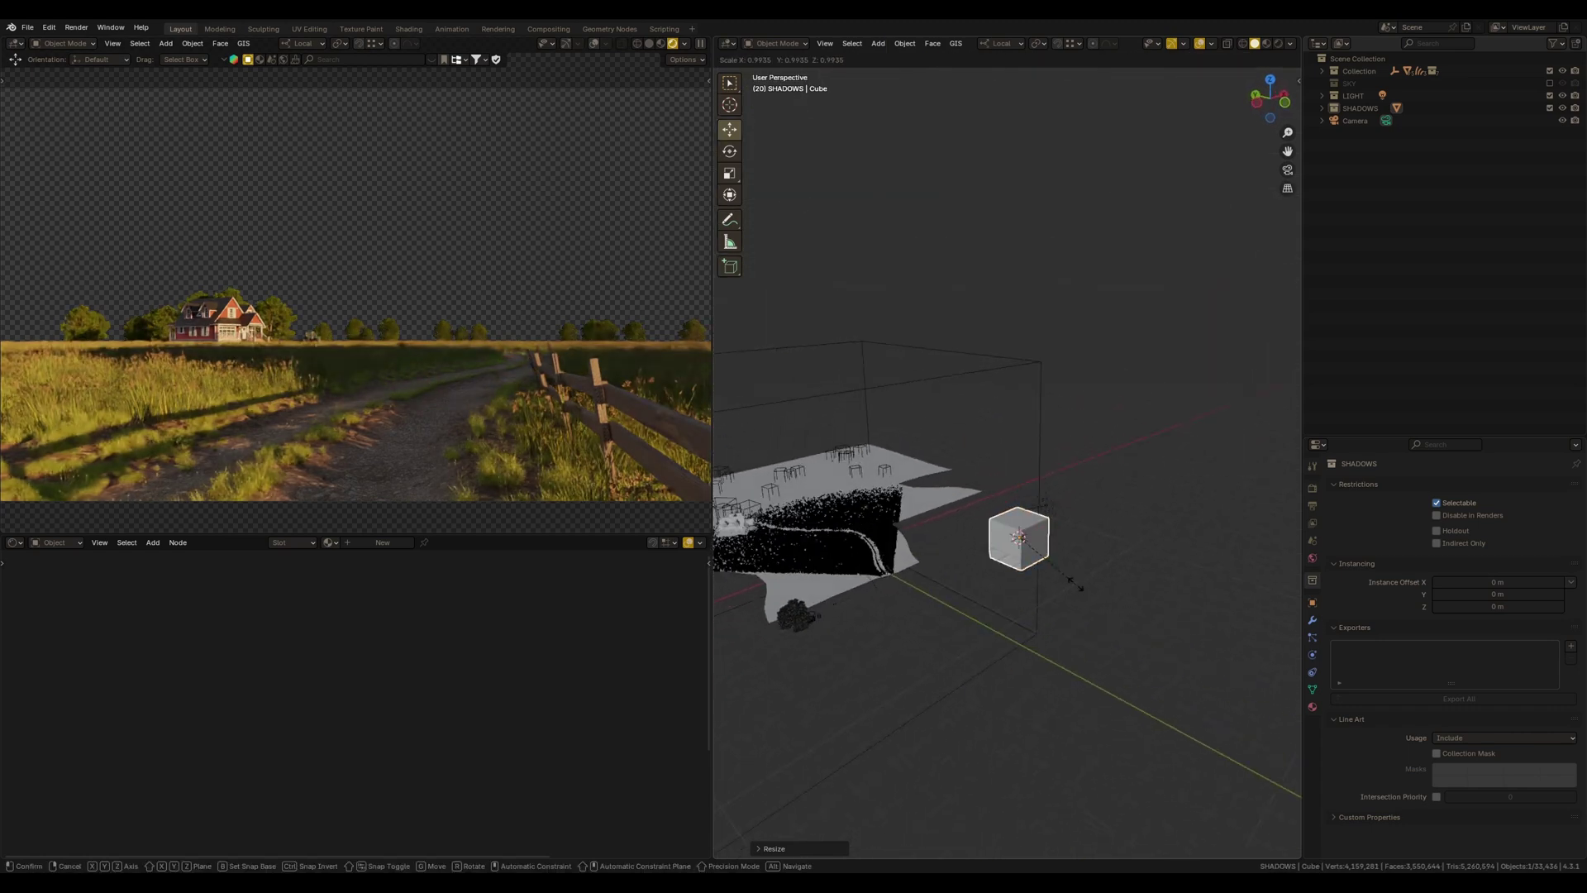
key(z)
click(1140, 637)
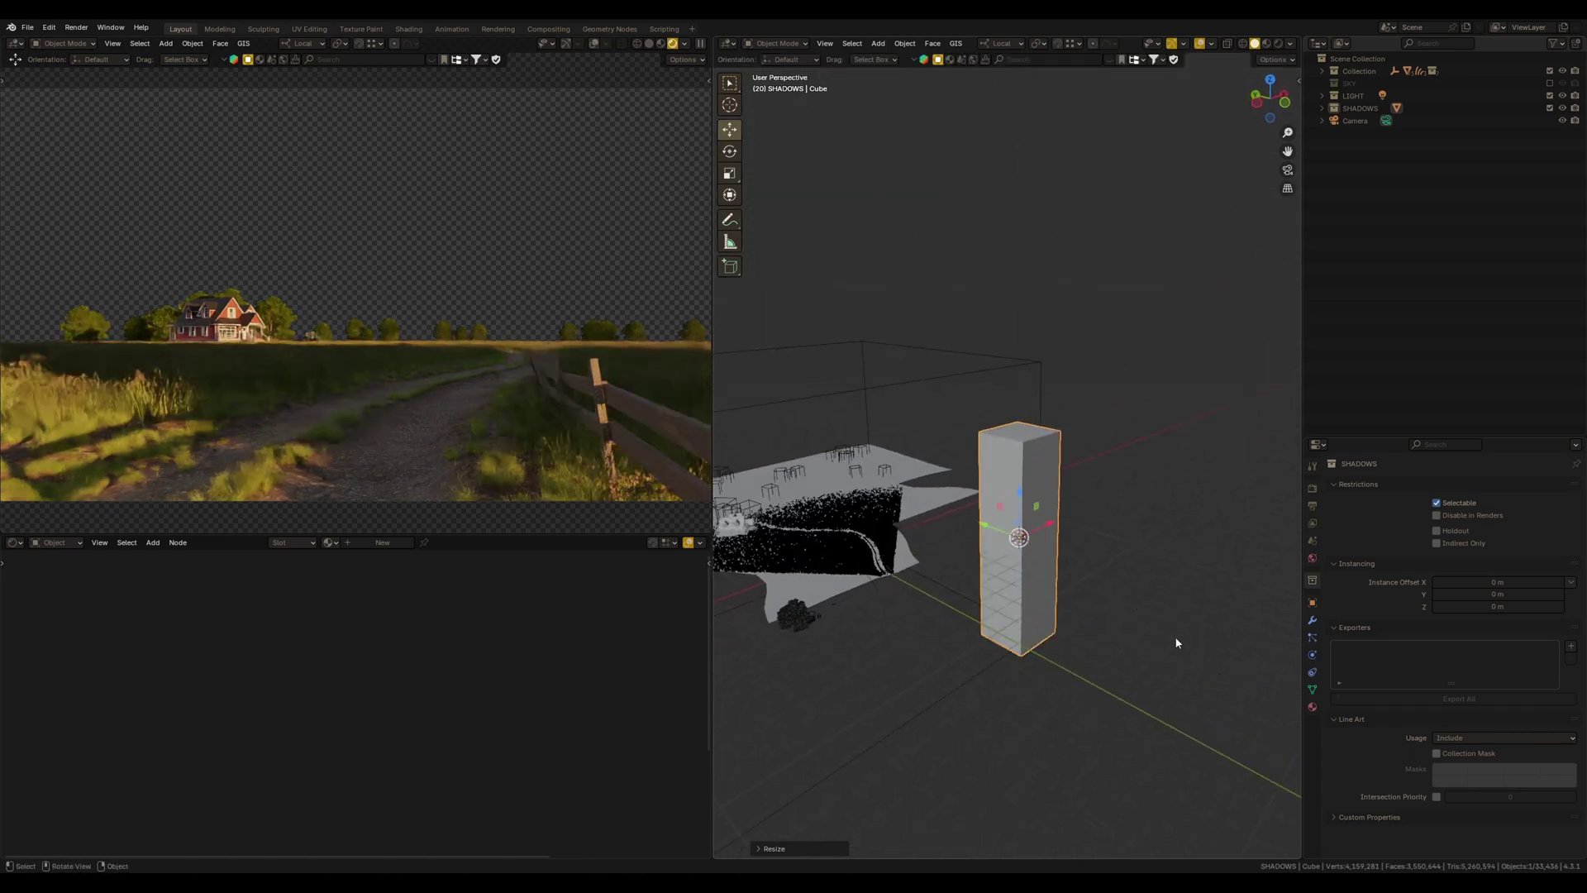
Move and slightly rotate the column in the top view, fine-tuning where its shadow falls on the field
key(KP_7)
key(g)
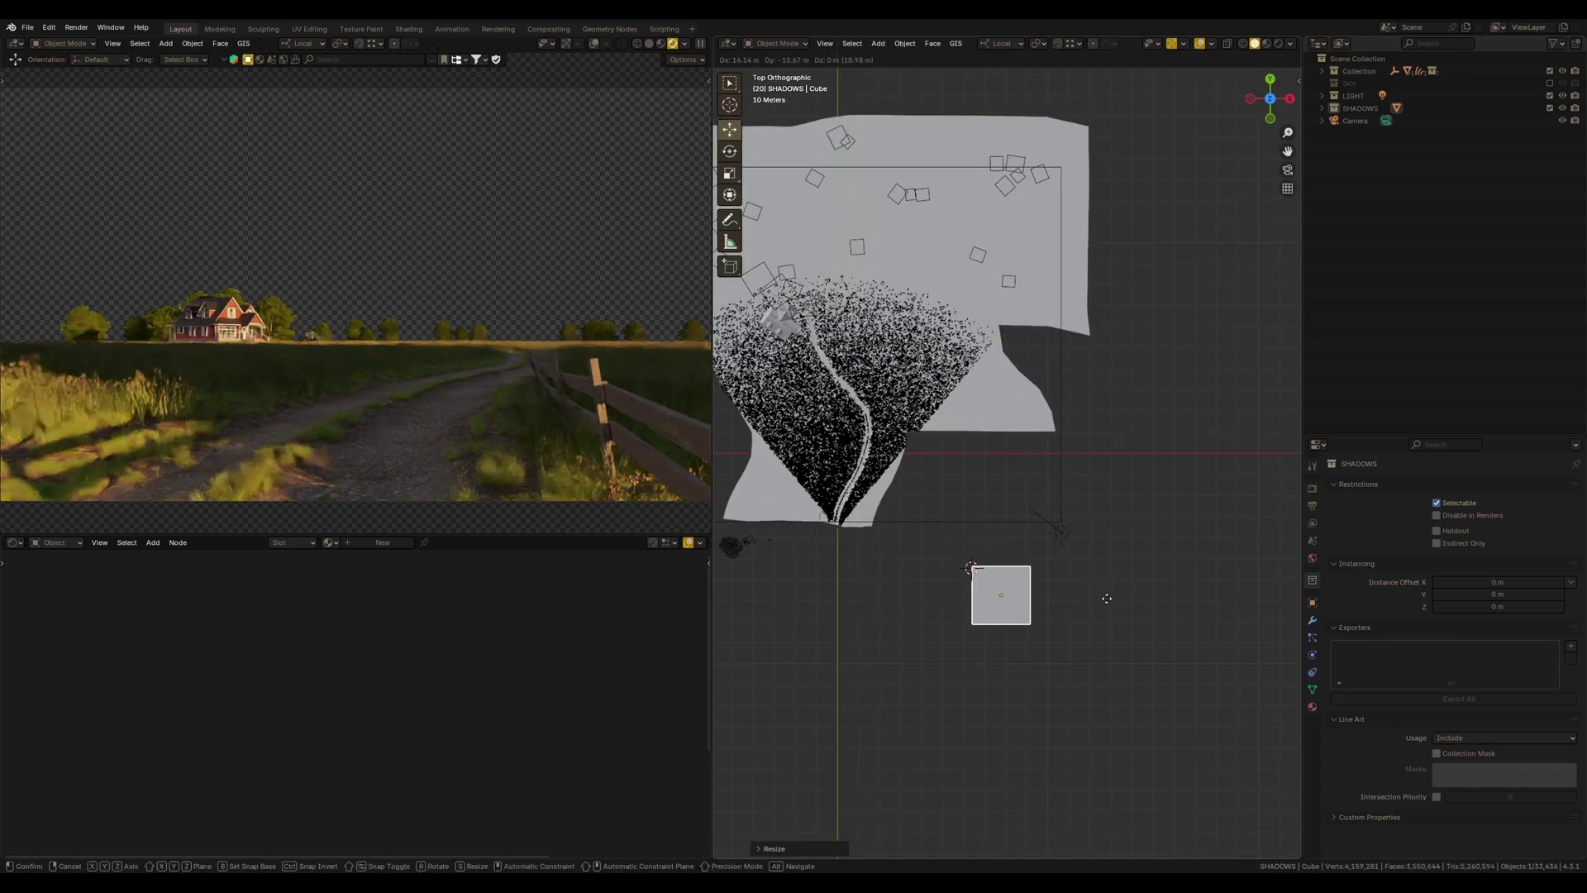
click(1111, 665)
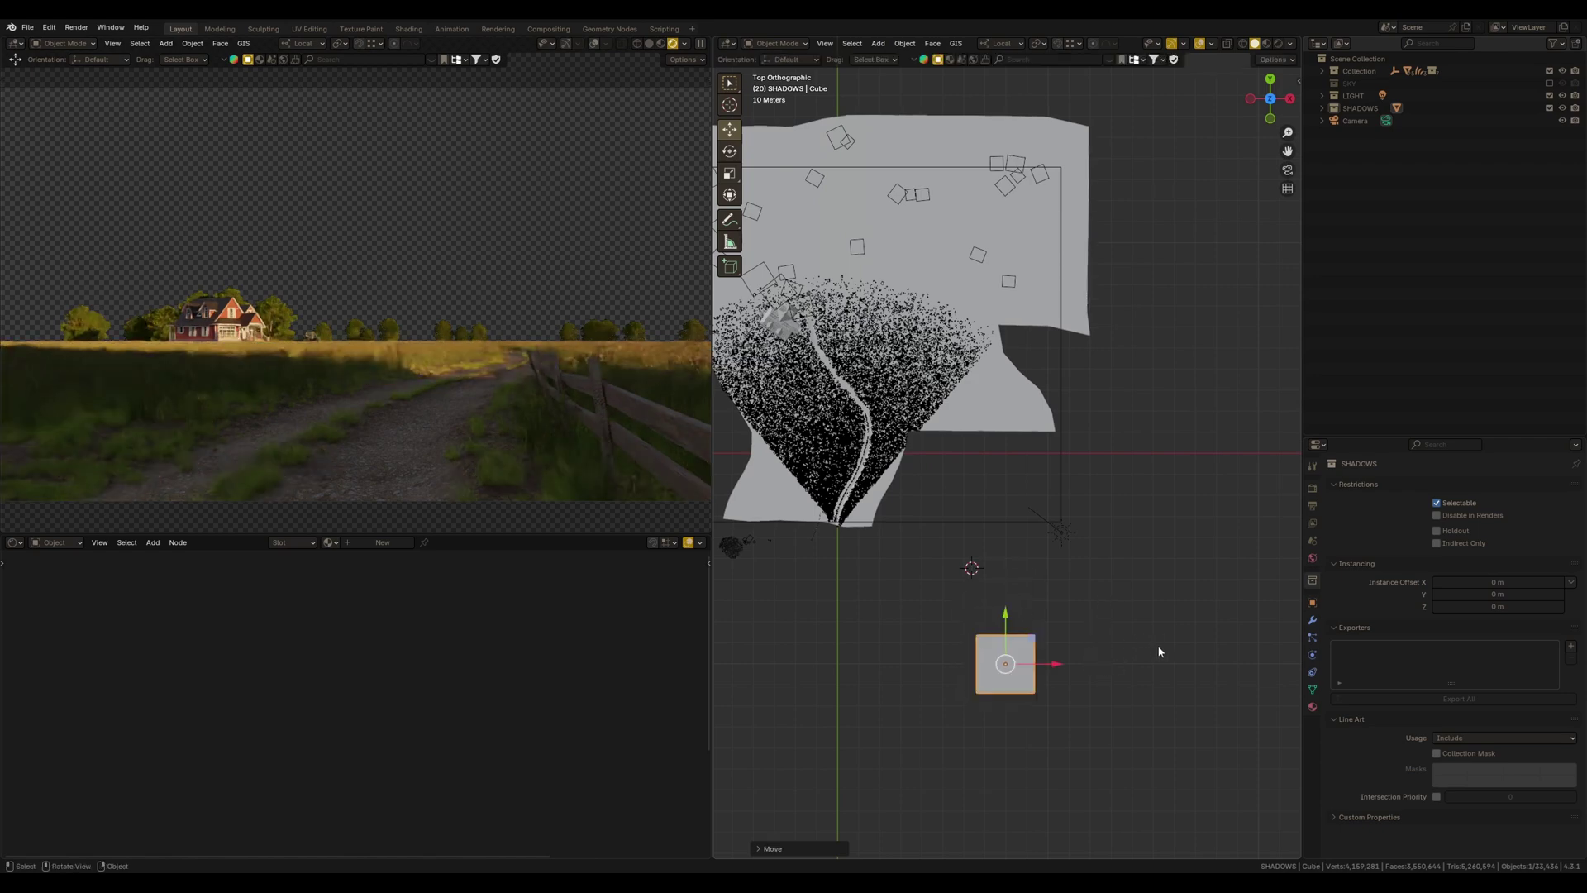
key(r)
click(1148, 667)
key(g)
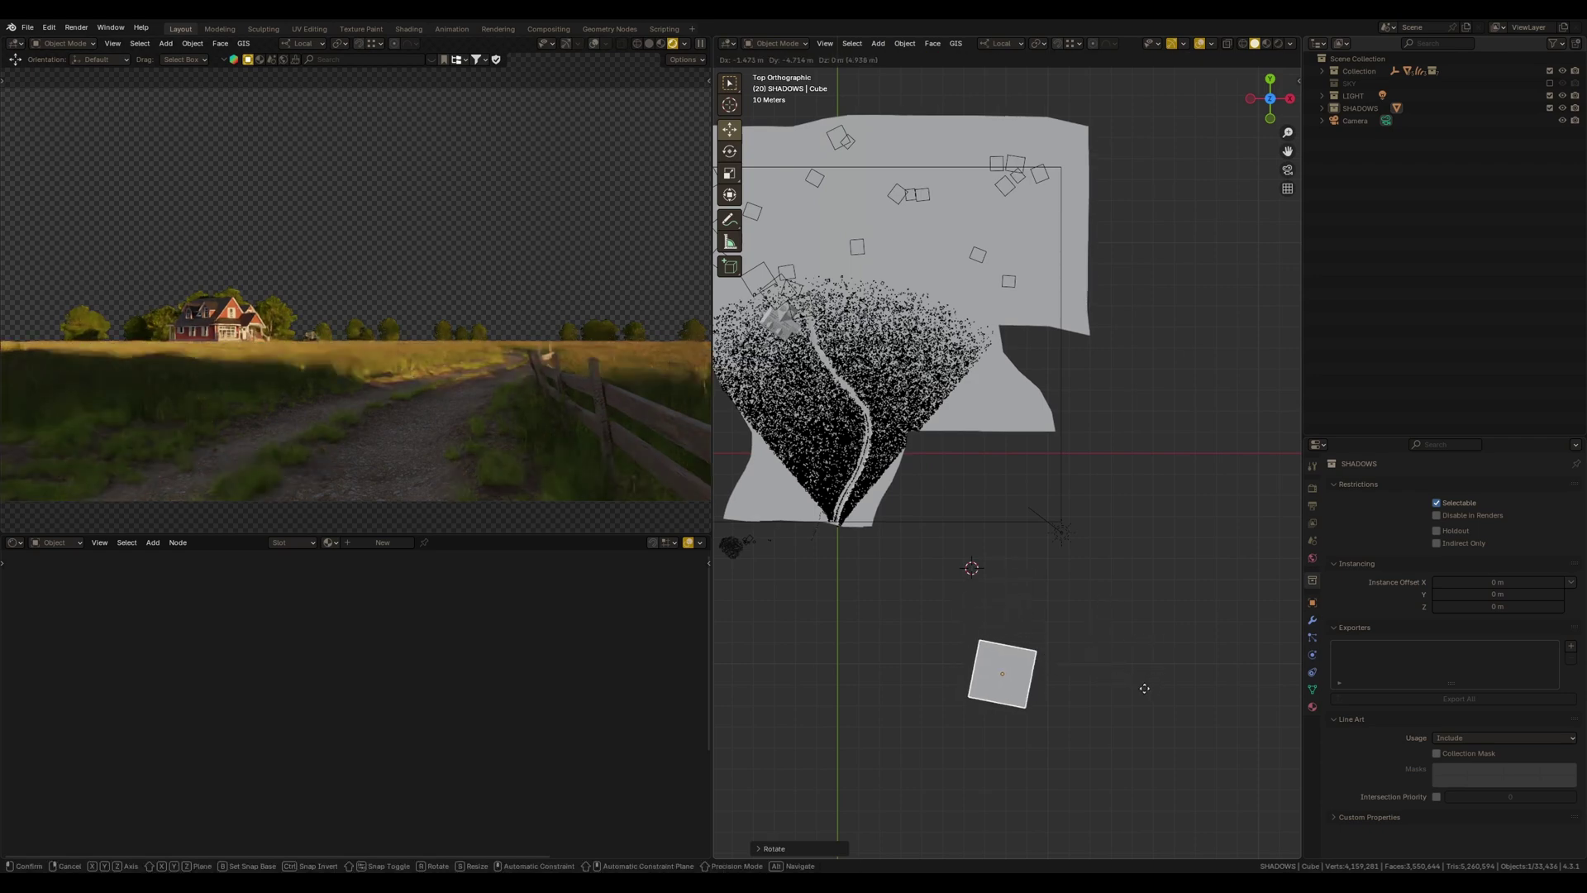
click(1139, 688)
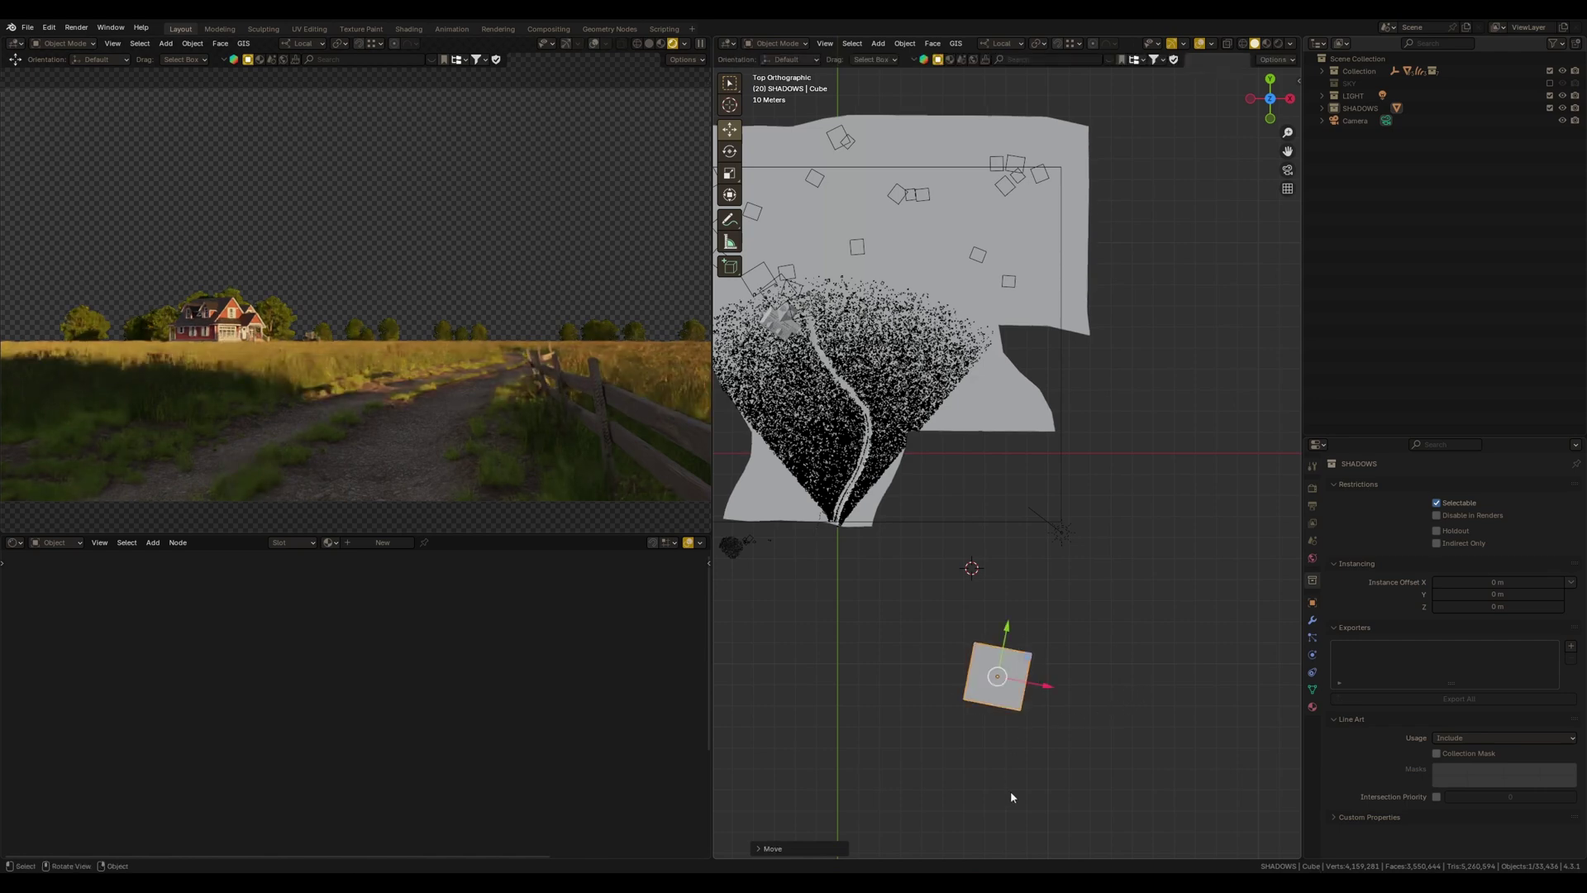
key(g)
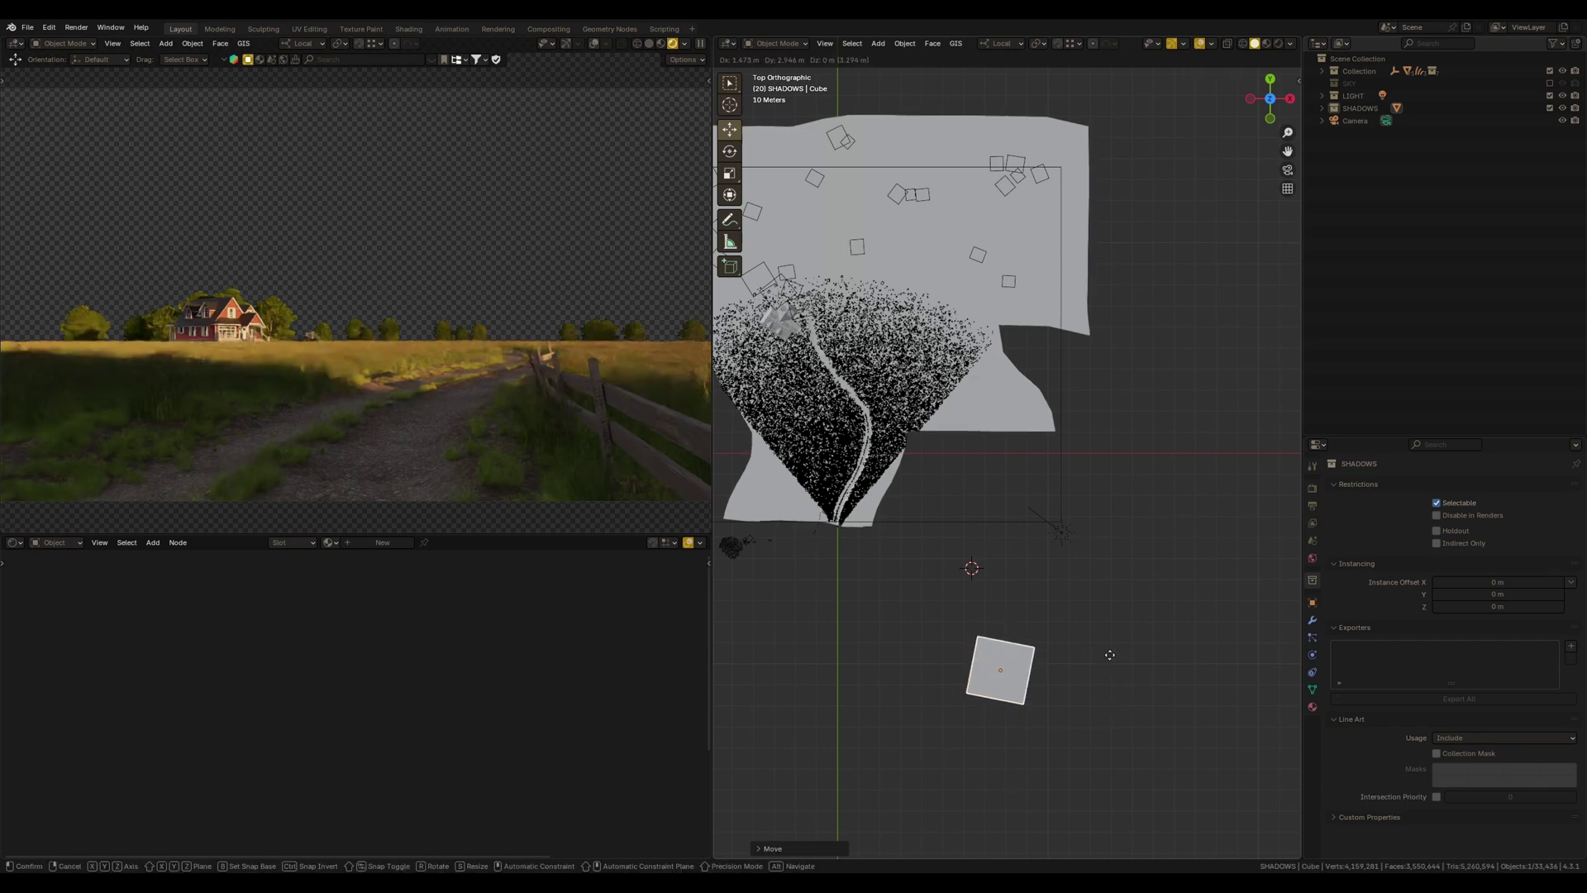
click(1112, 623)
Apply the column's scale and duplicate it, placing the copy beside the original on its +X side
shift+middle_drag(1106, 594, 1111, 622)
key(ctrl+a)
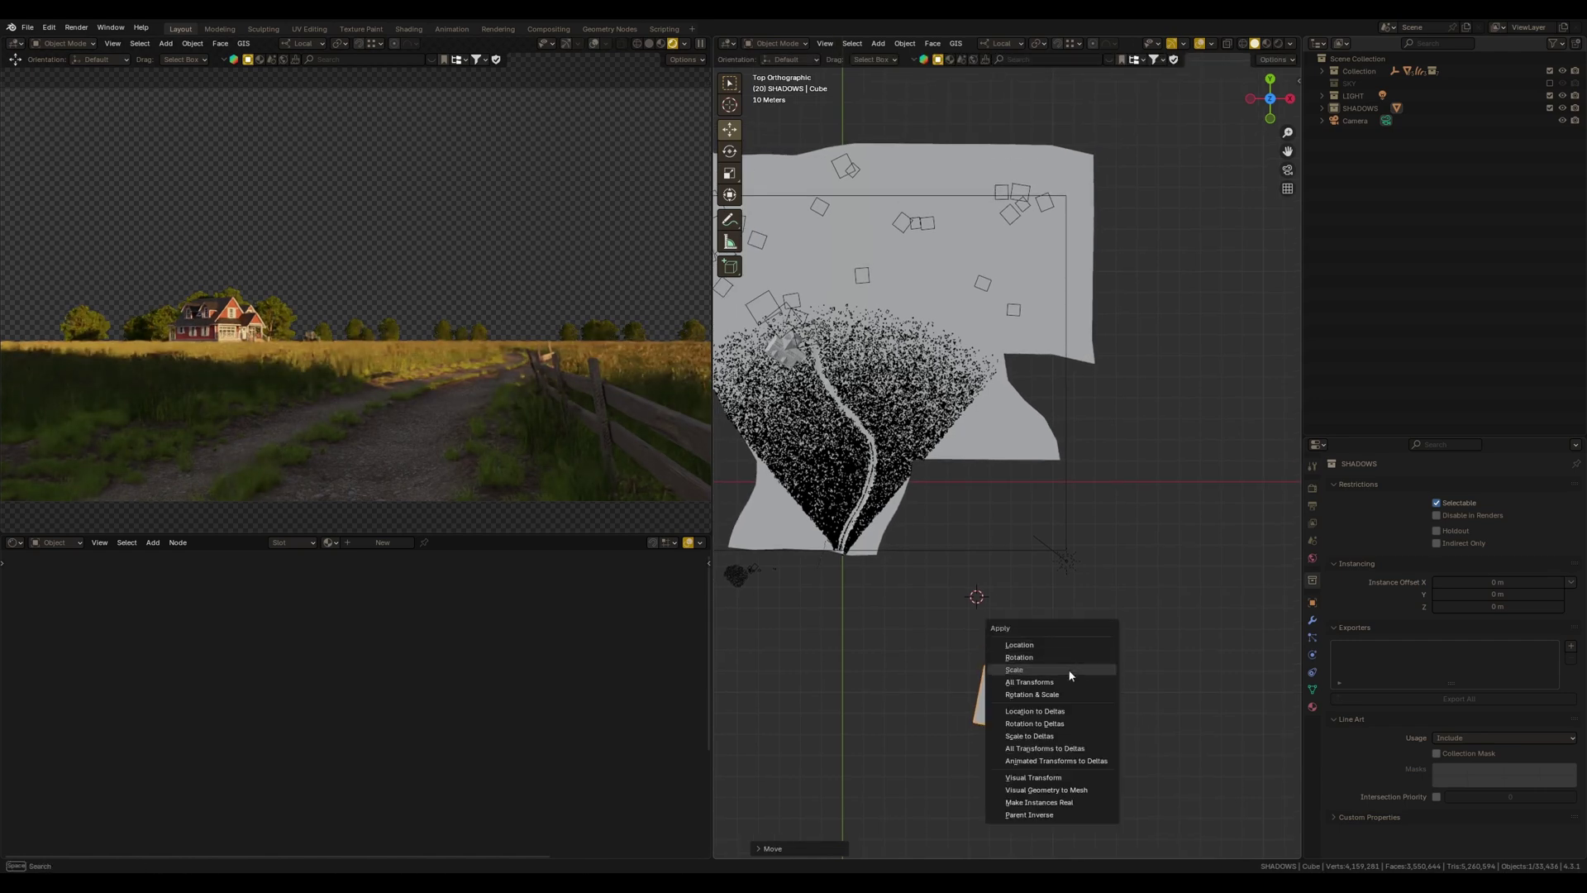
click(1091, 668)
shift+scroll(1095, 662, up, 4)
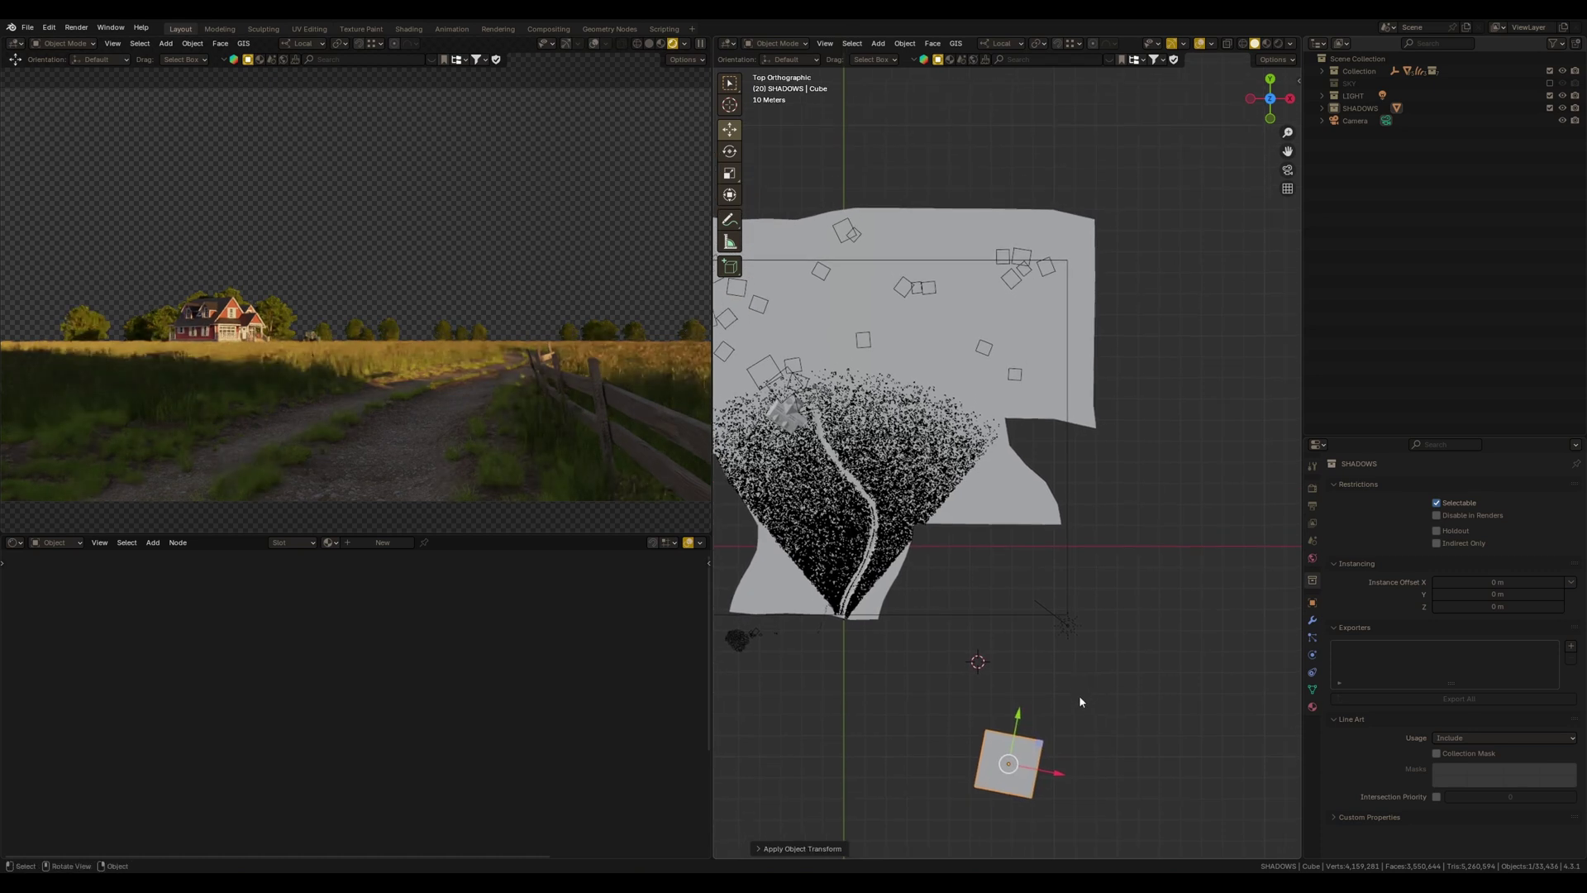
key(shift+d)
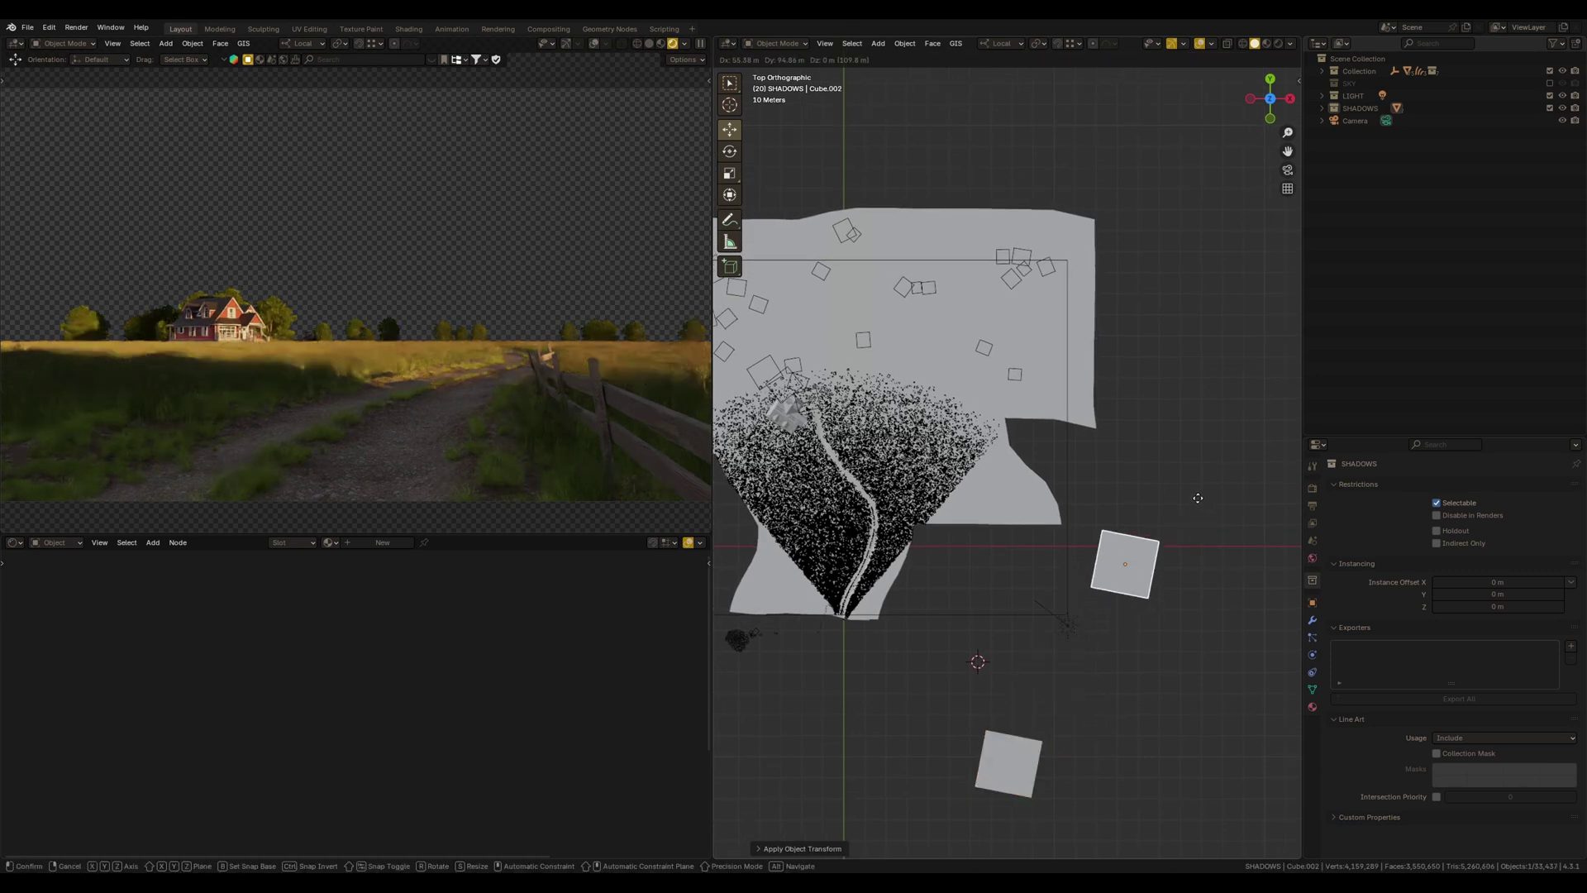
click(1182, 493)
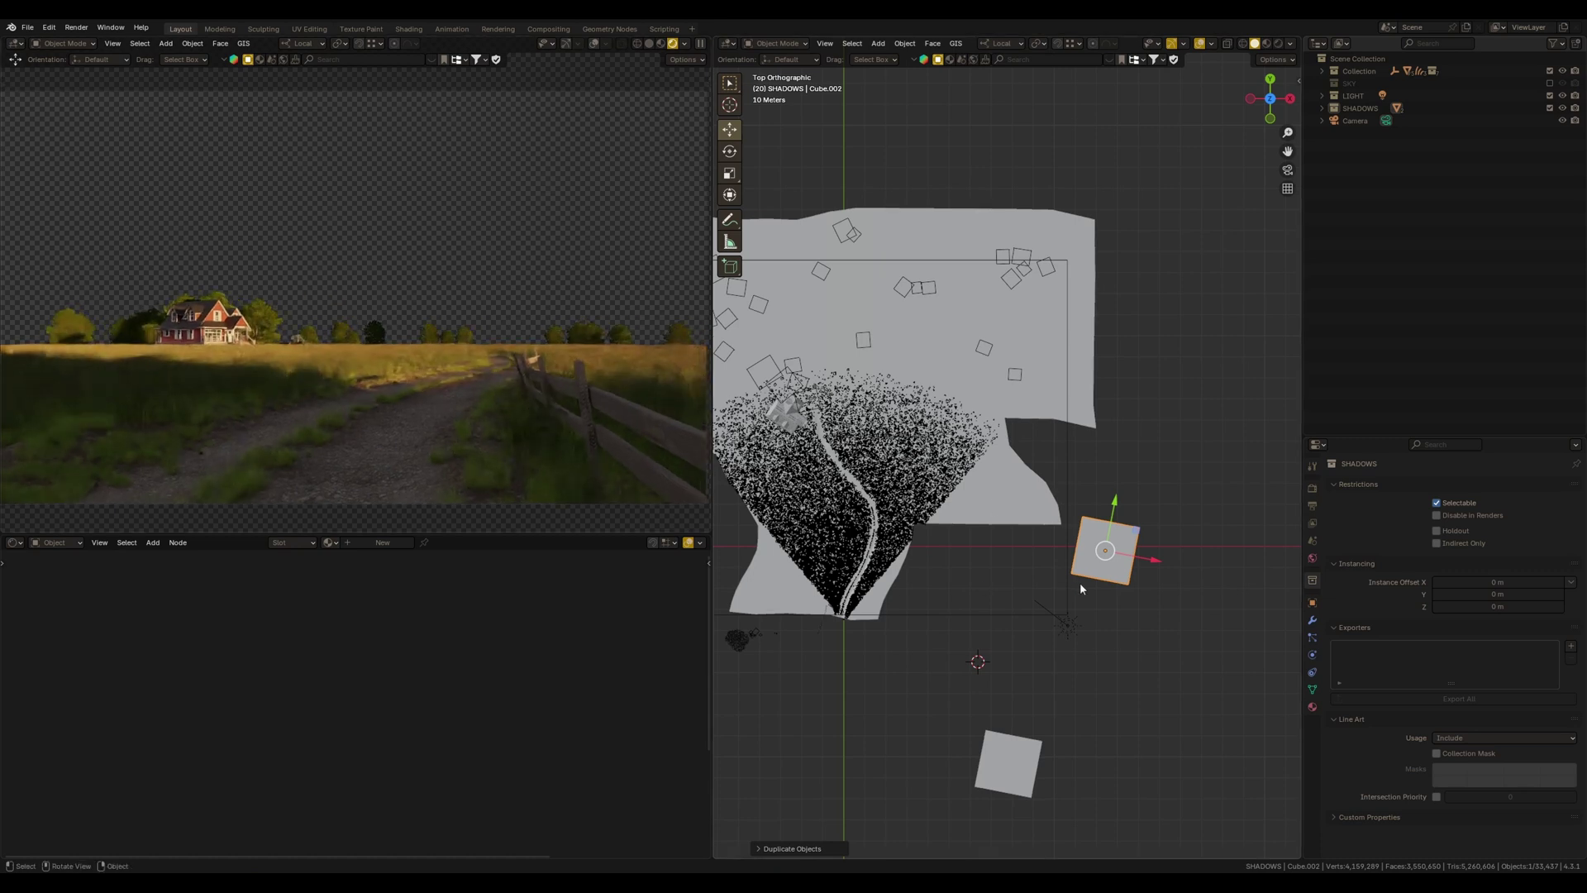
key(g)
click(1189, 795)
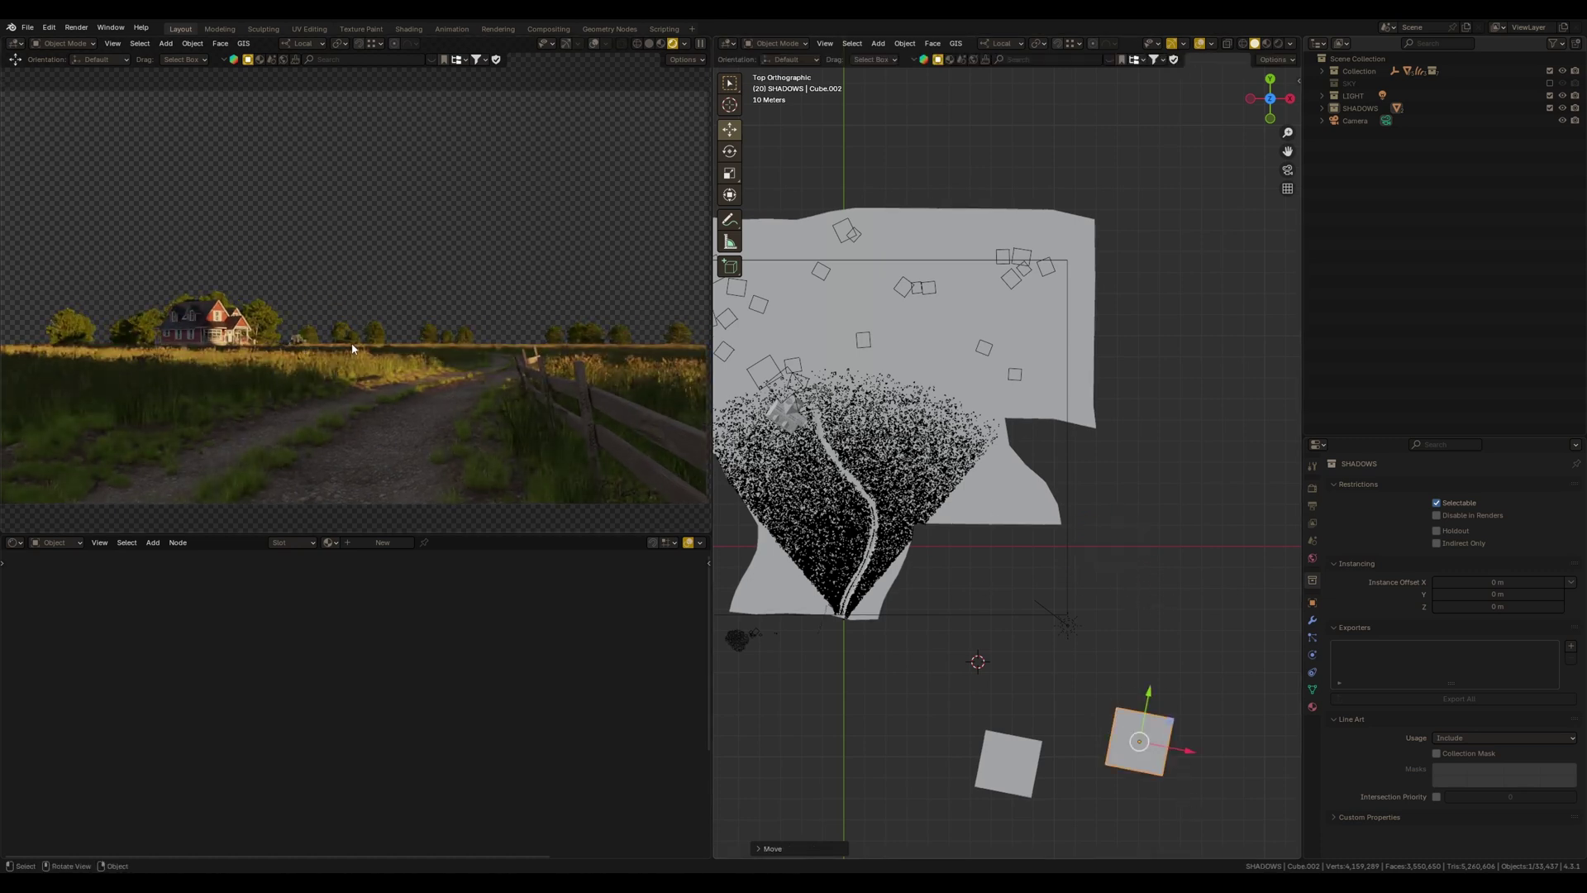
Move the duplicated column to the +X side of the terrain near the X axis, refining its position to shade the distant trees
shift+middle_drag(947, 383, 1034, 417)
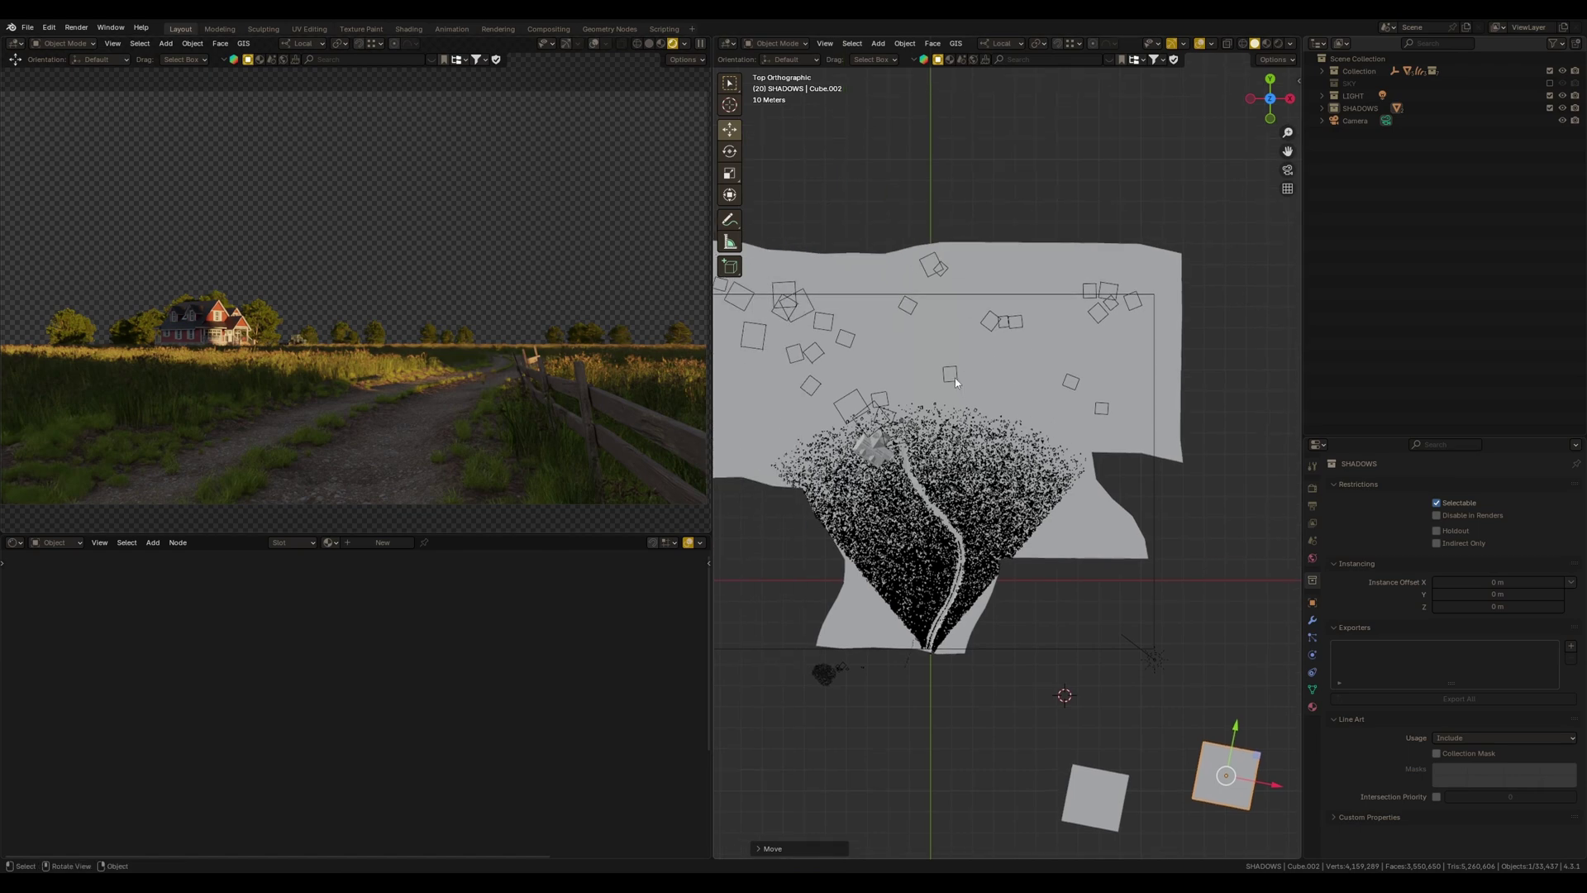
click(879, 389)
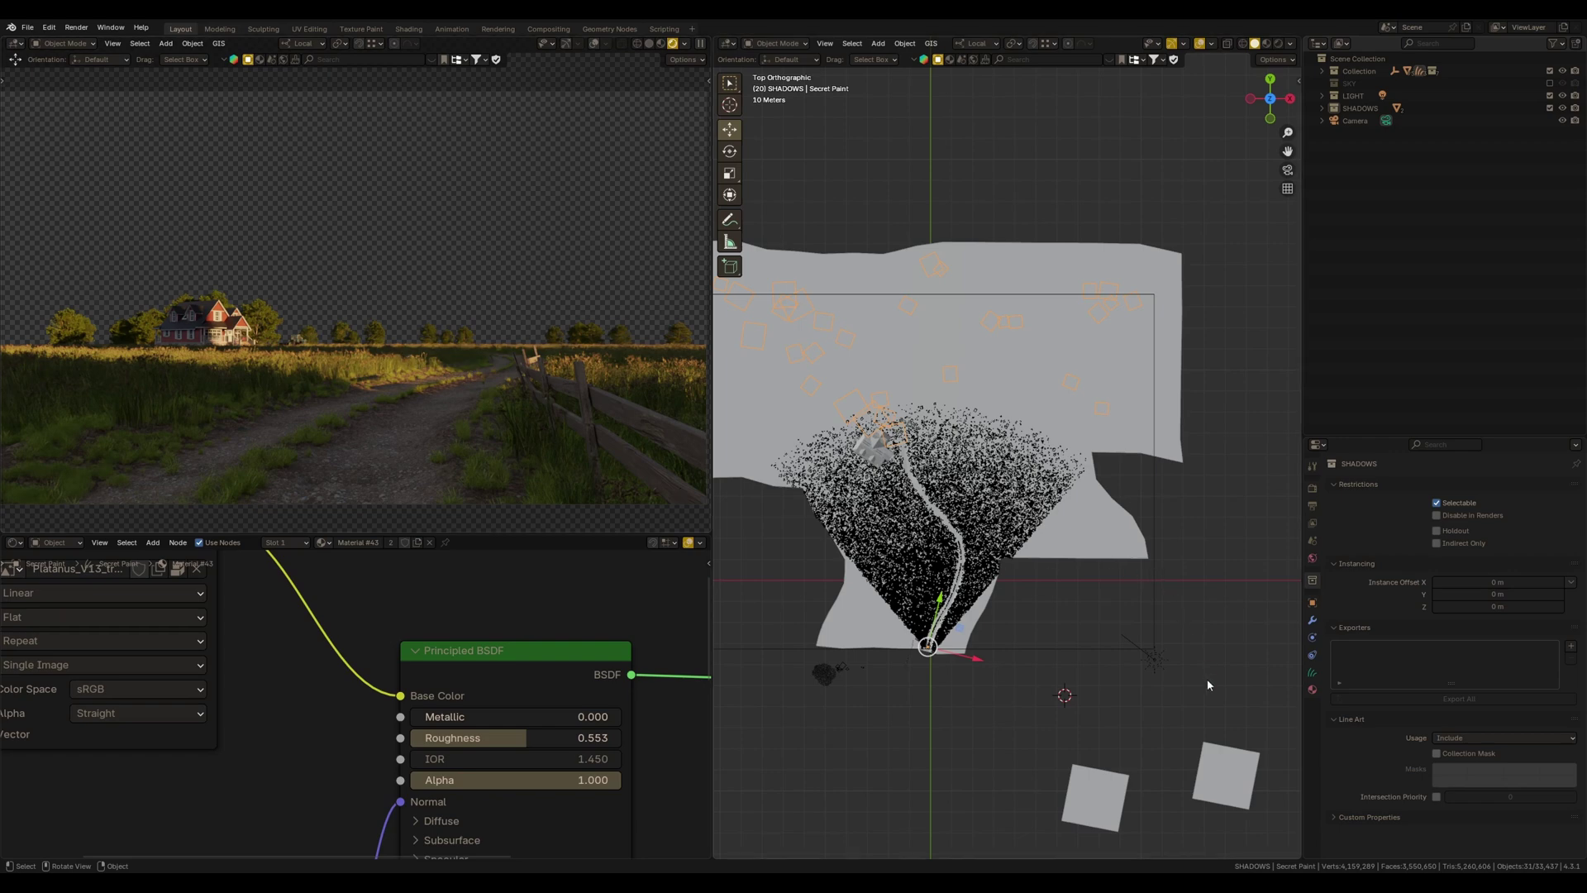
click(1219, 784)
shift+middle_drag(1157, 641, 1054, 646)
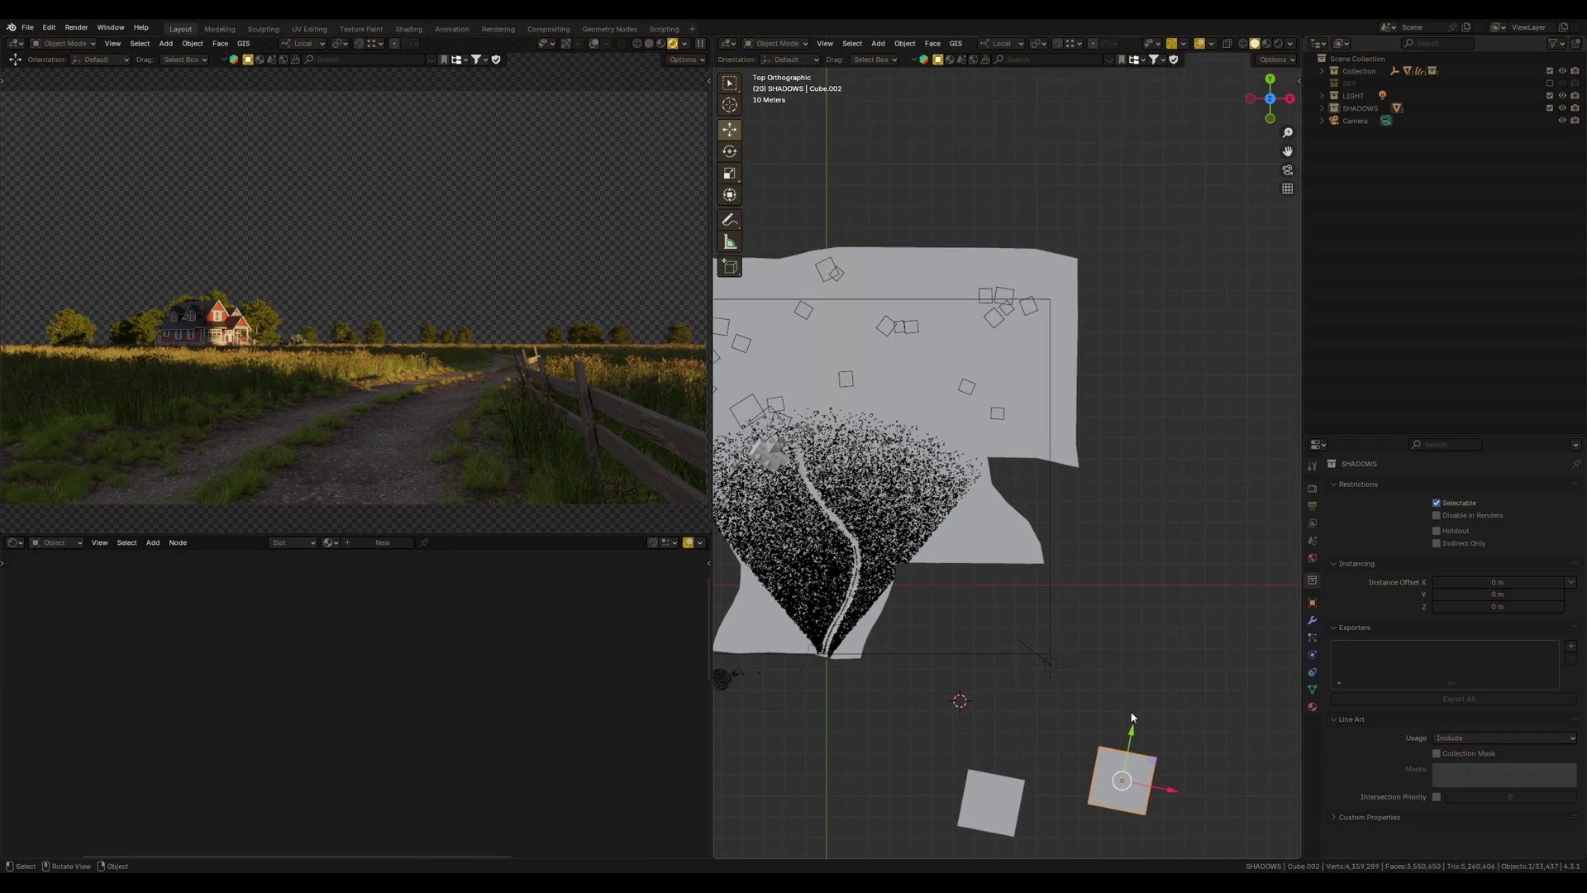
key(g)
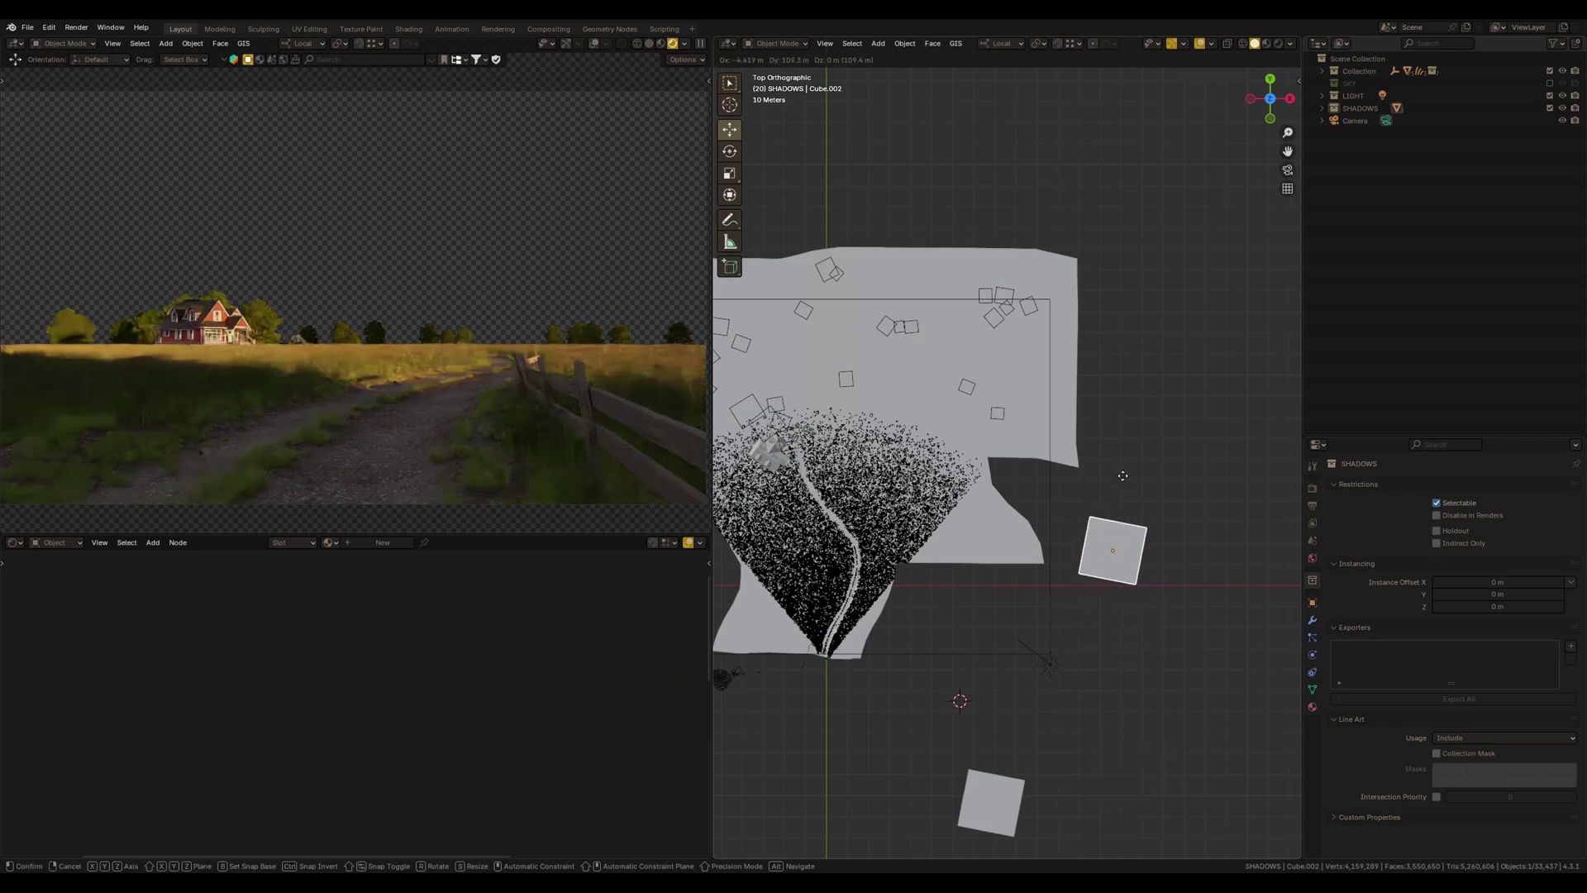
click(1124, 478)
key(g)
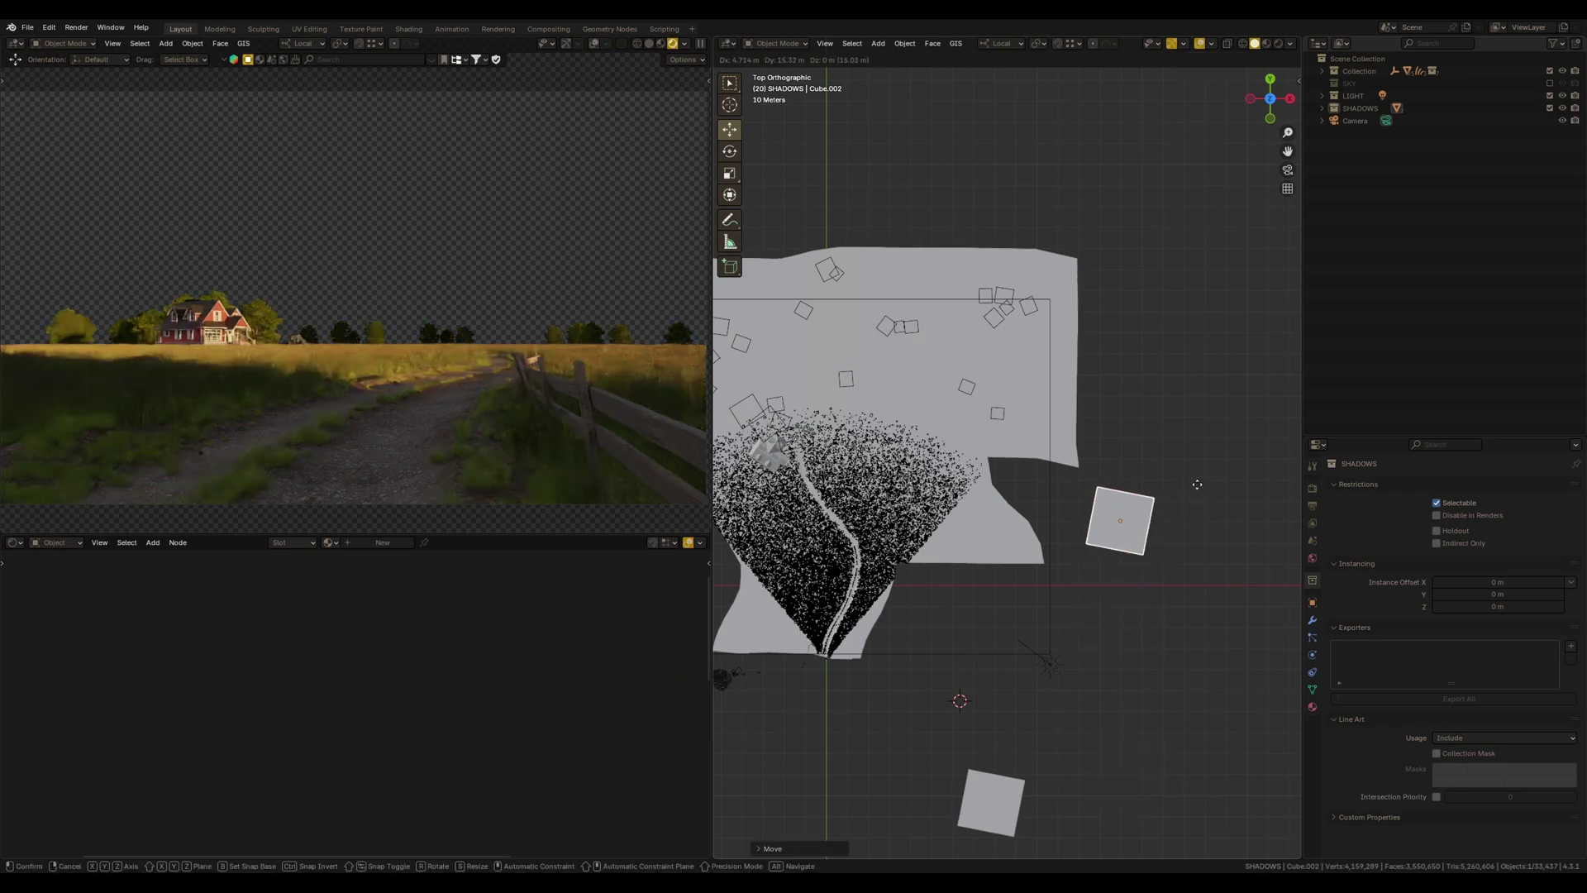
click(1198, 491)
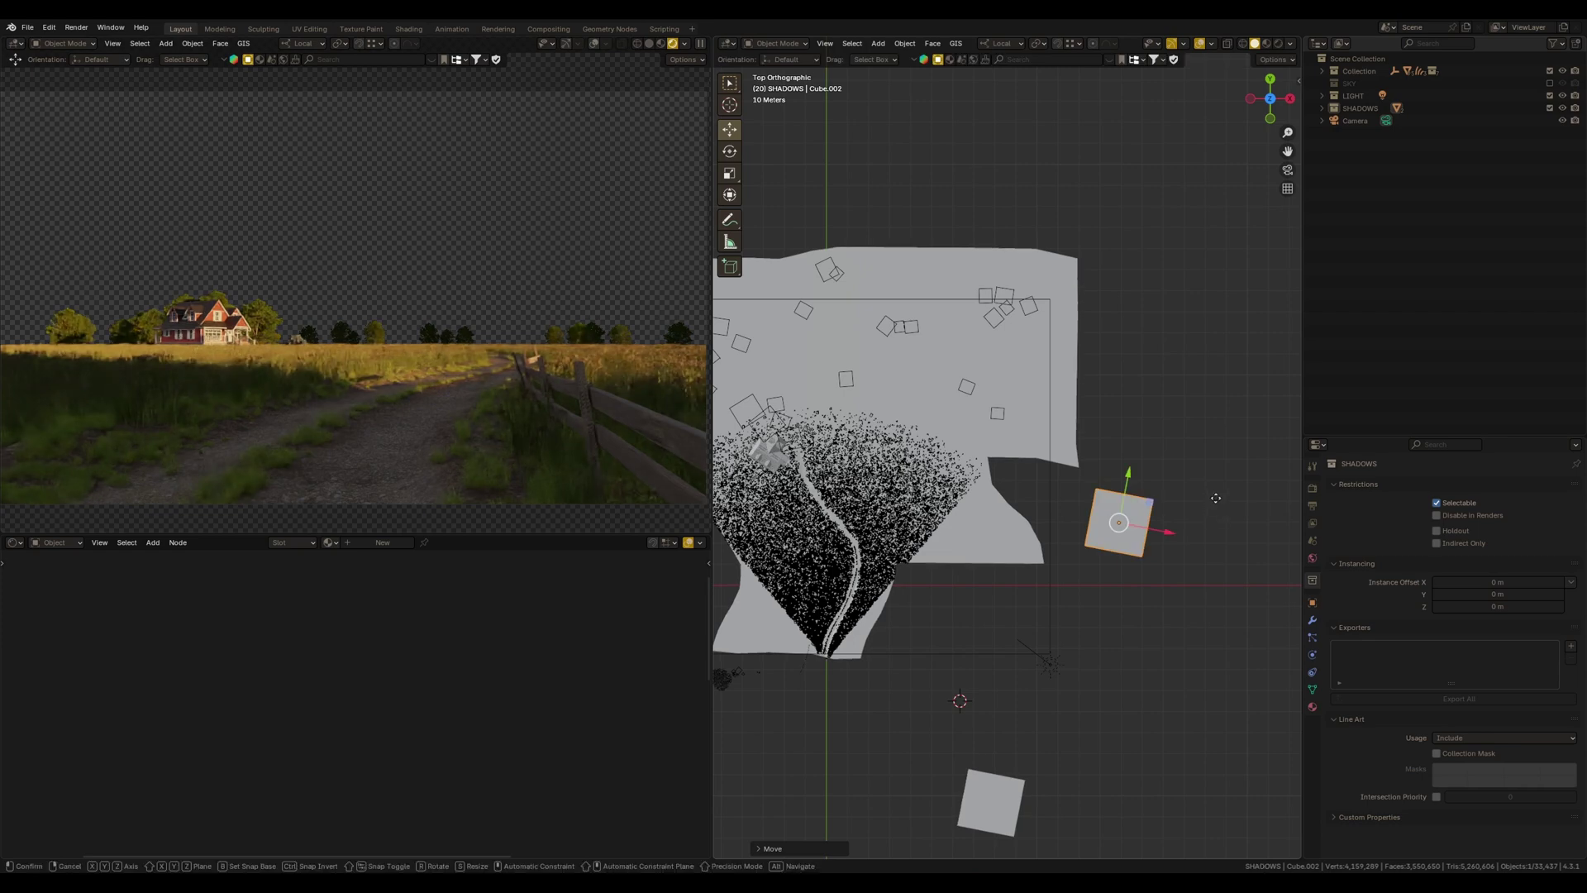
key(g)
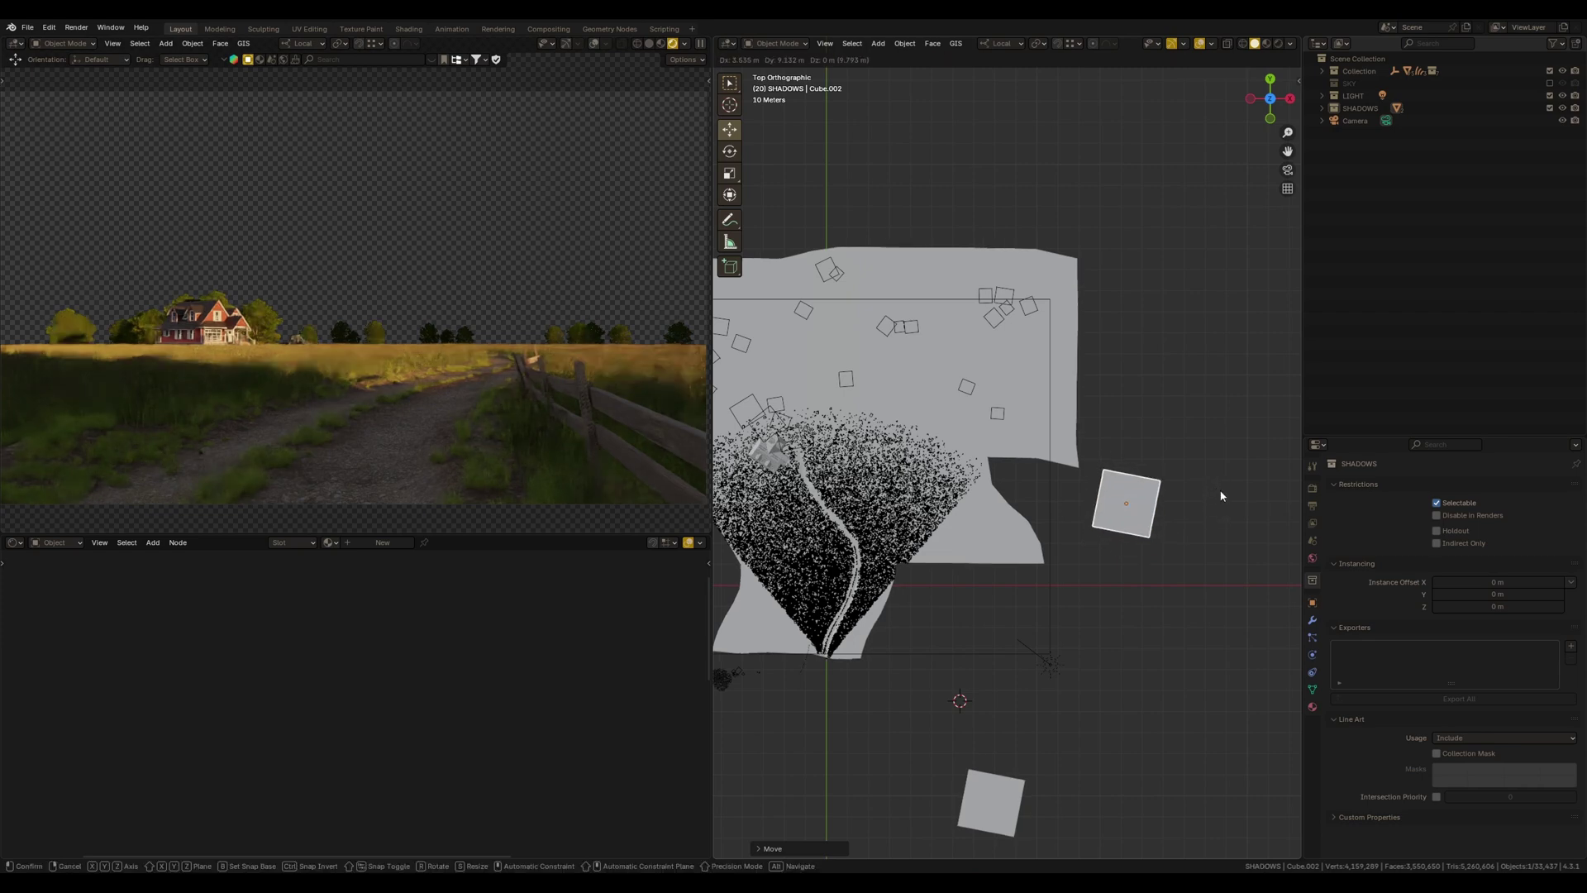
click(1223, 500)
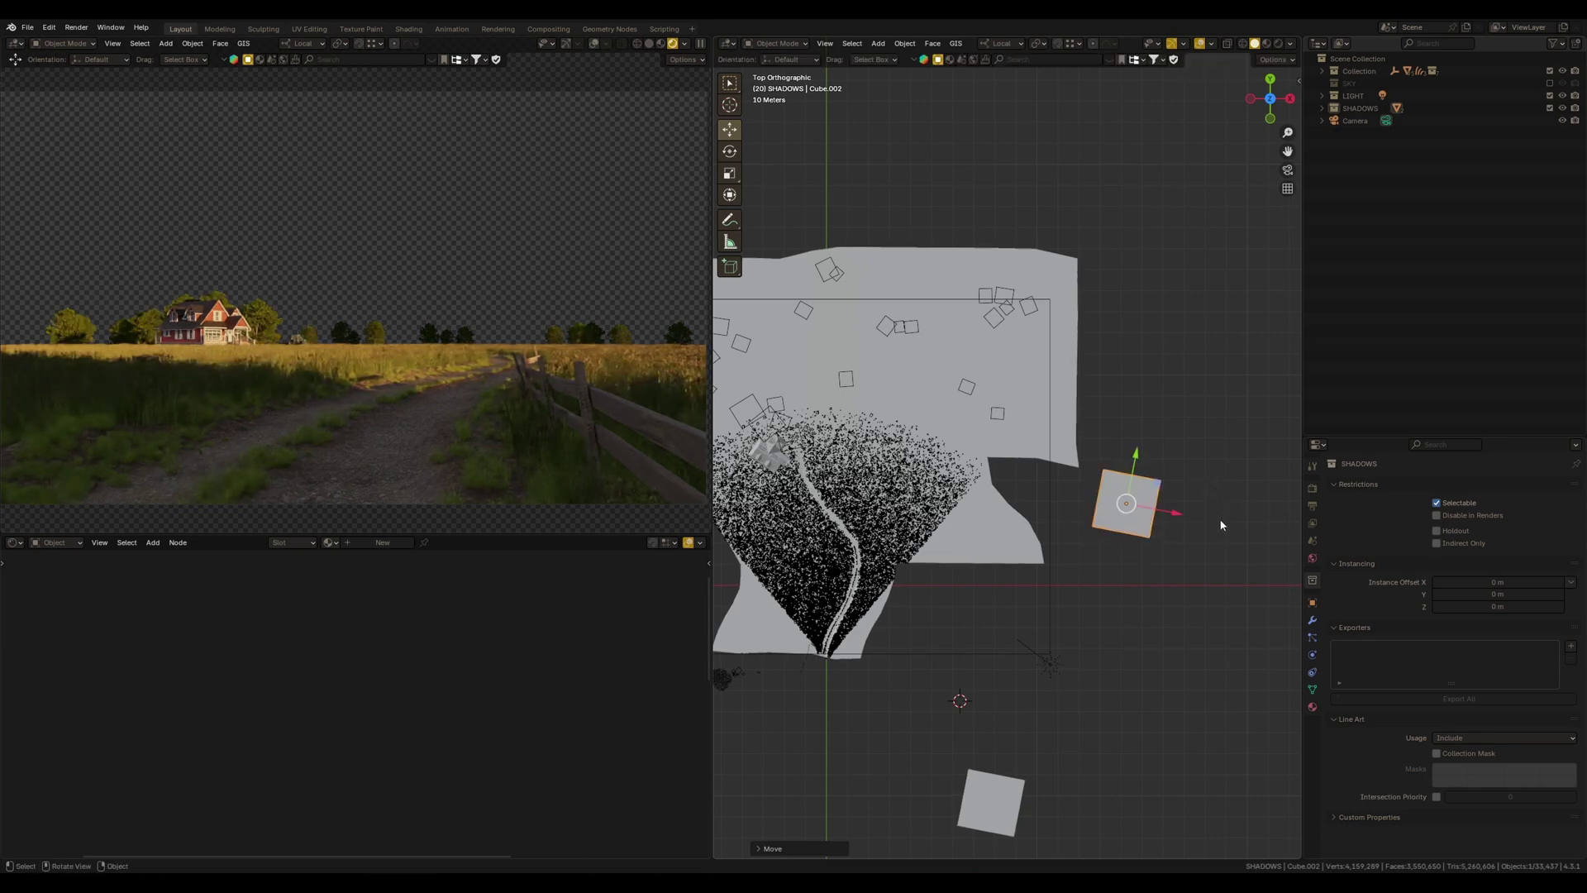
key(g)
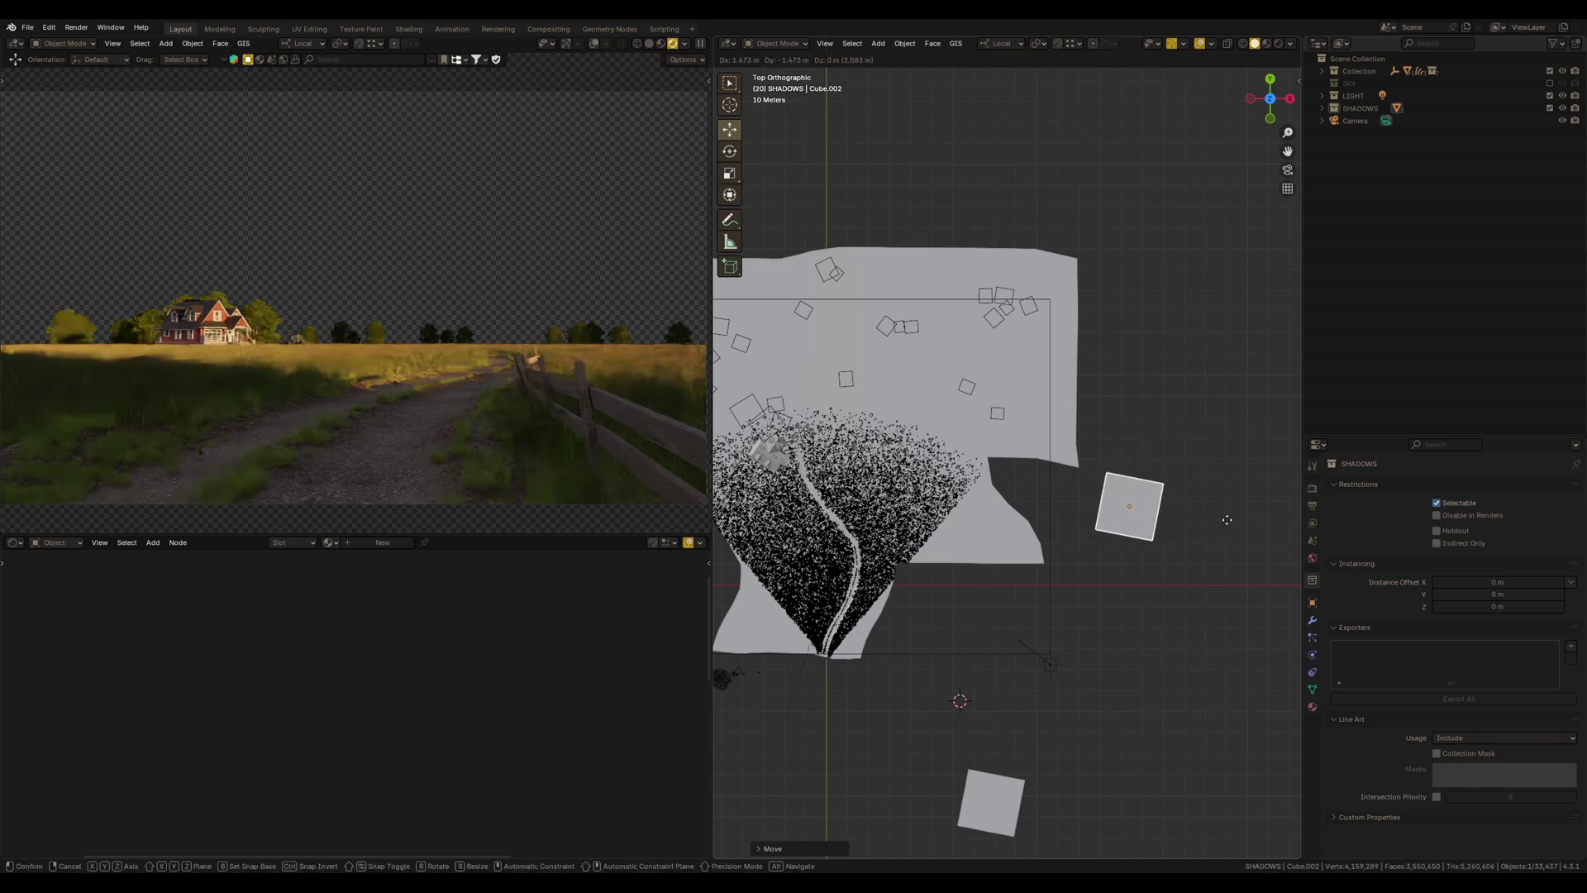
click(1229, 518)
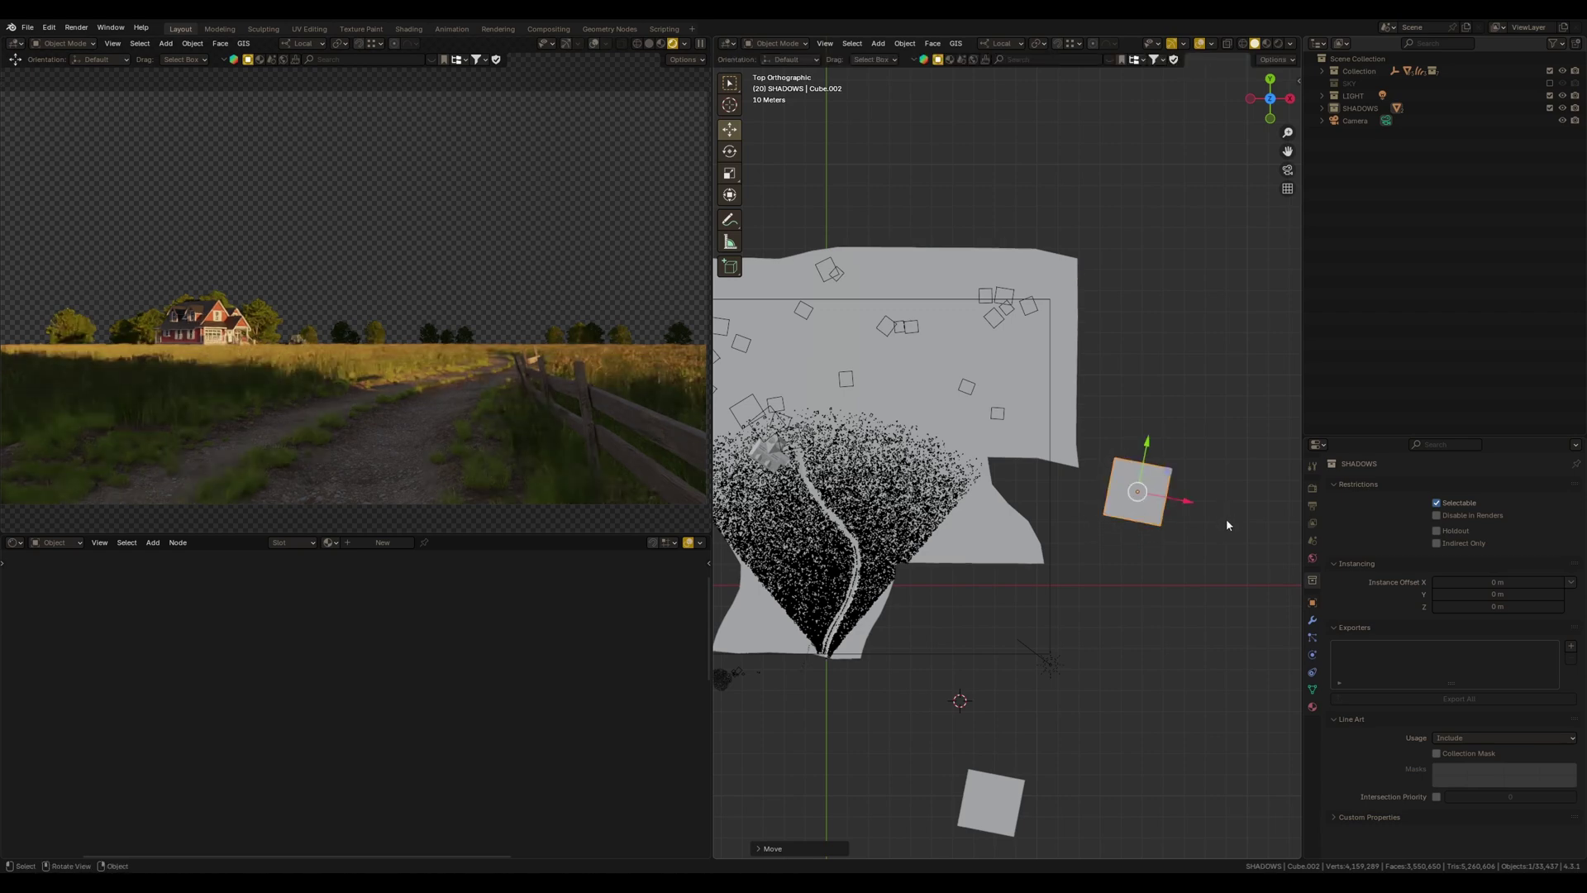
Place the 3D cursor just behind the road's near end, add a cube there and scale it up into a large box
shift+middle_drag(1025, 633, 1106, 562)
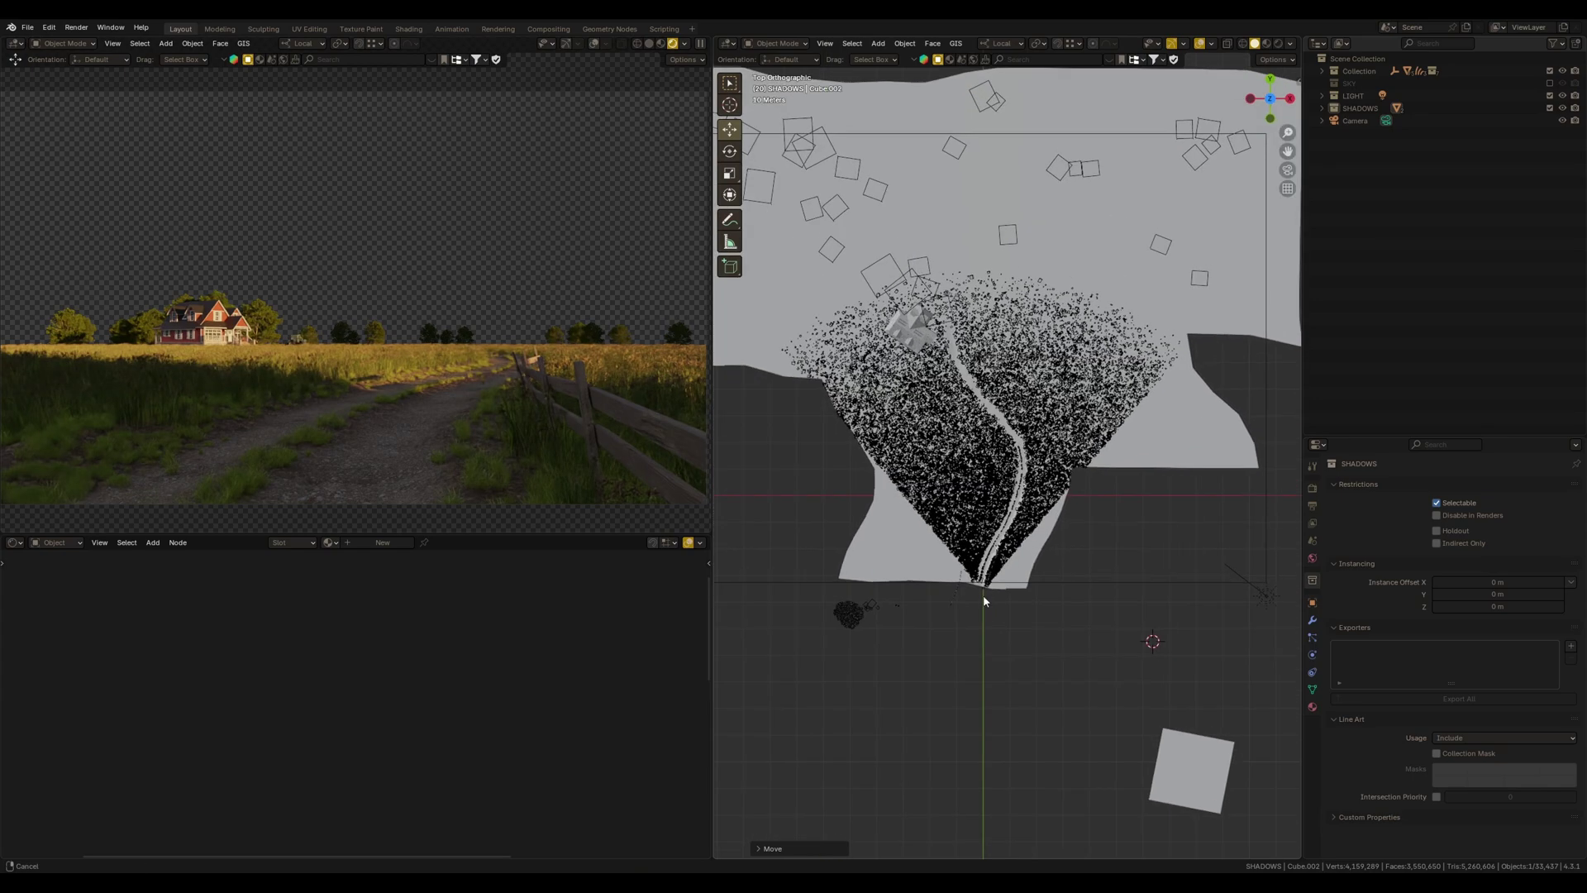
scroll(989, 596, up, 4)
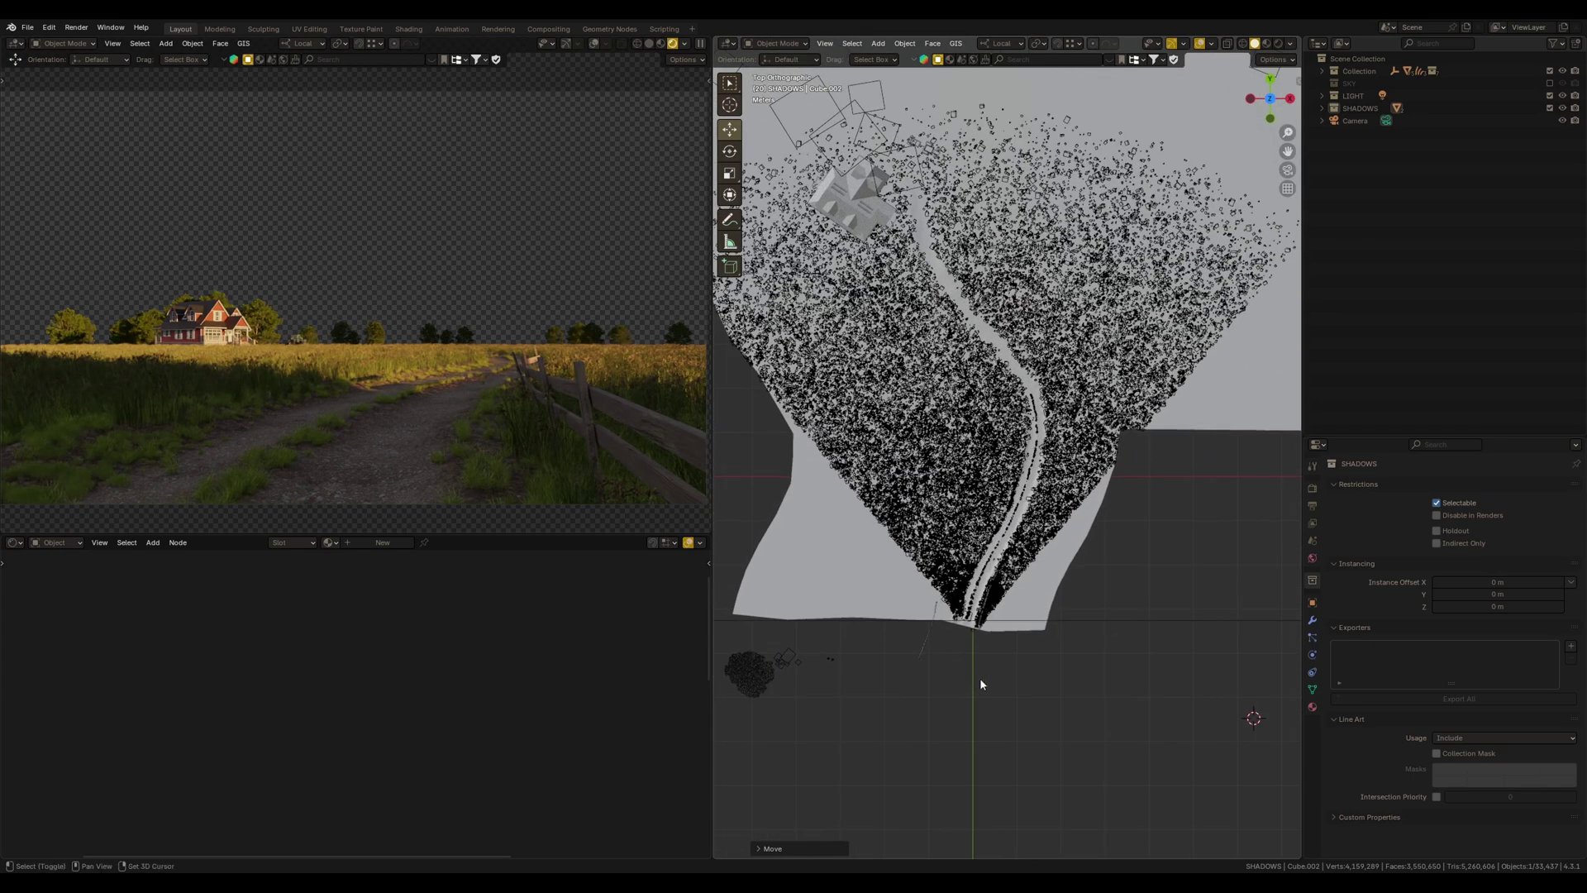
key(shift+a)
mouse_move(946, 633)
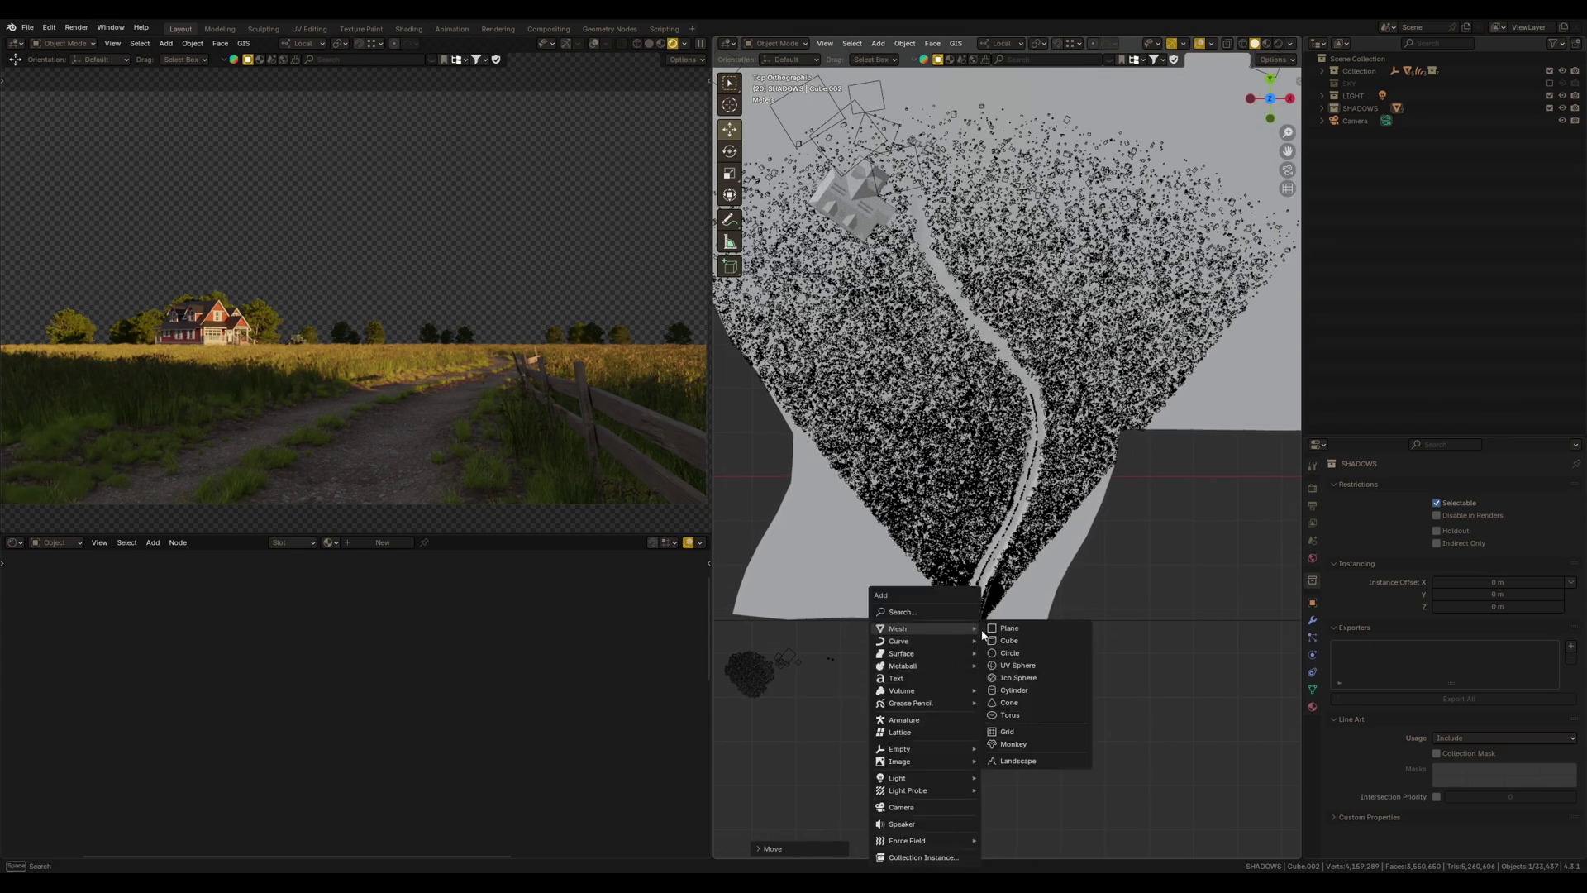
click(1002, 641)
key(s)
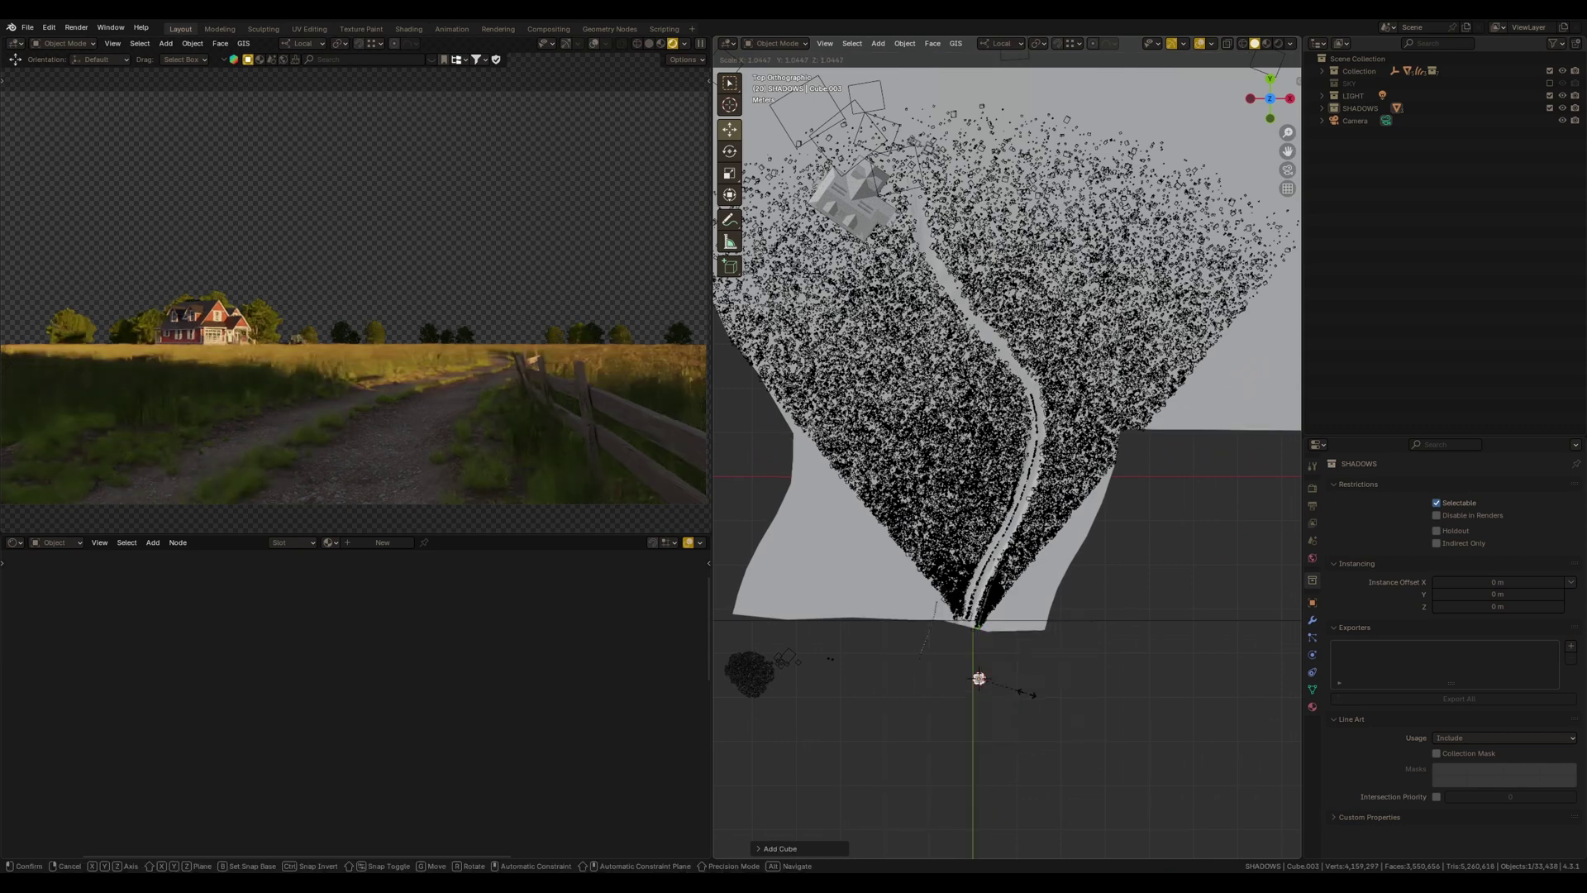
click(1201, 750)
key(s)
click(1118, 718)
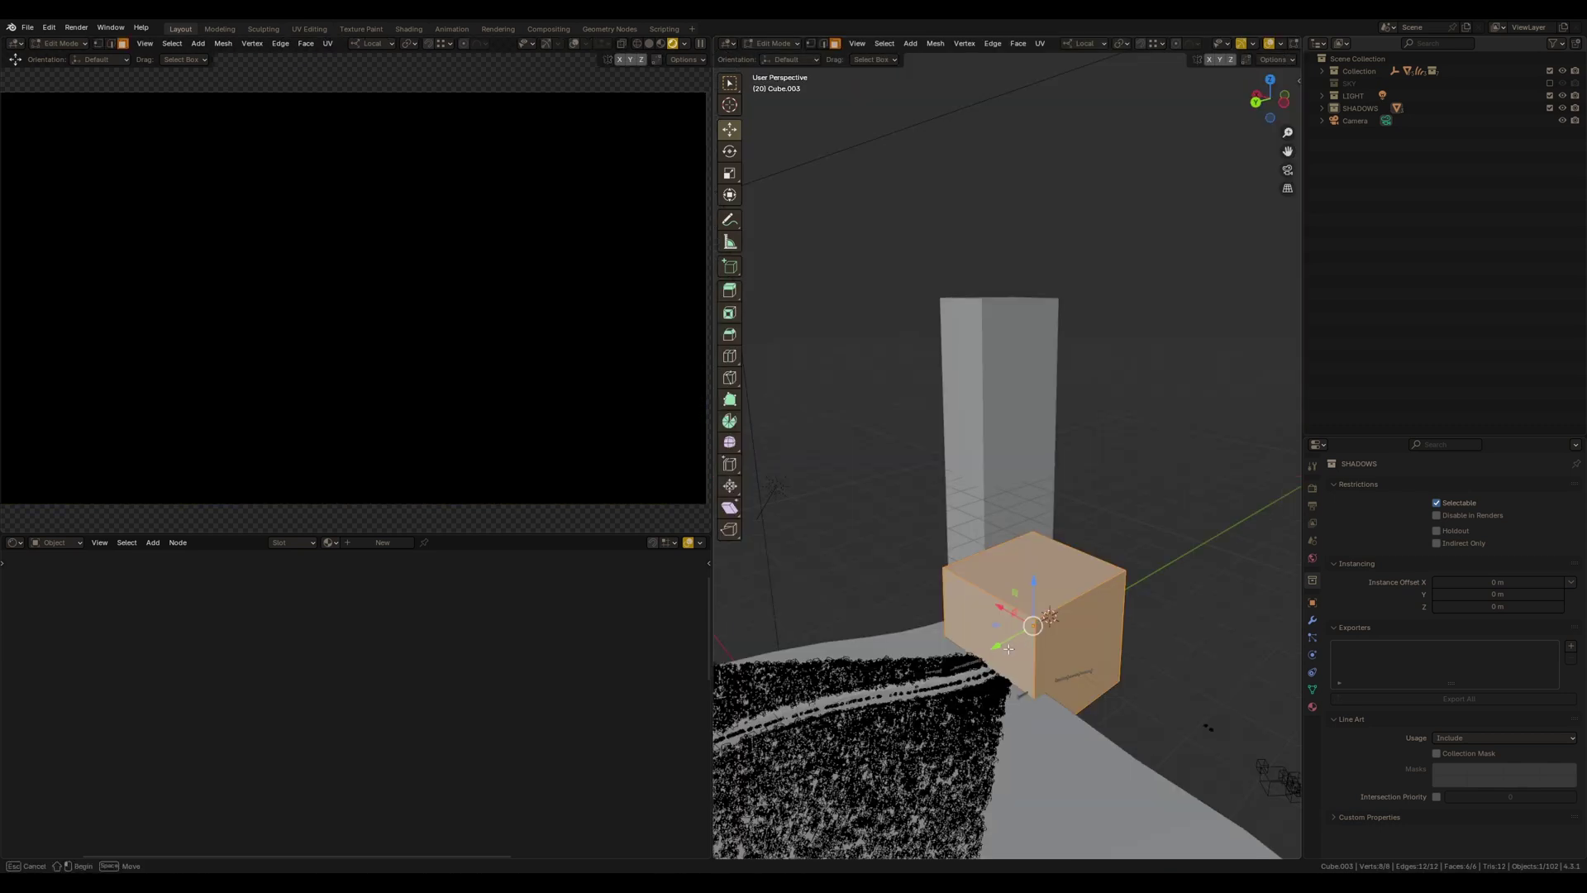
Delete the new box's face that looks toward the field and return to Object Mode
click(1007, 651)
key(x)
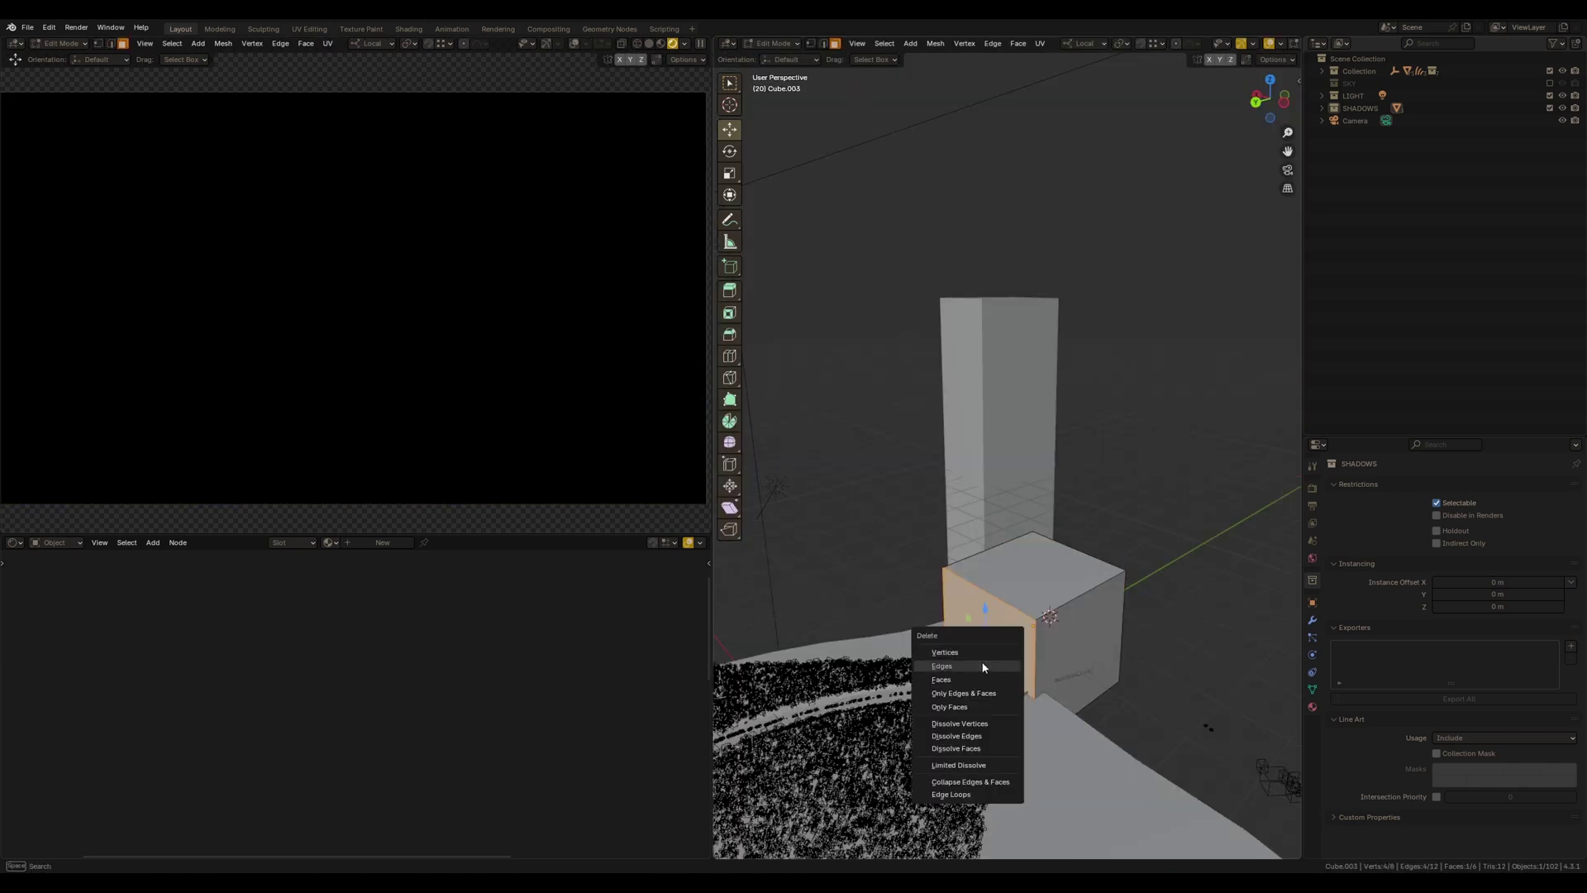
click(974, 678)
key(Tab)
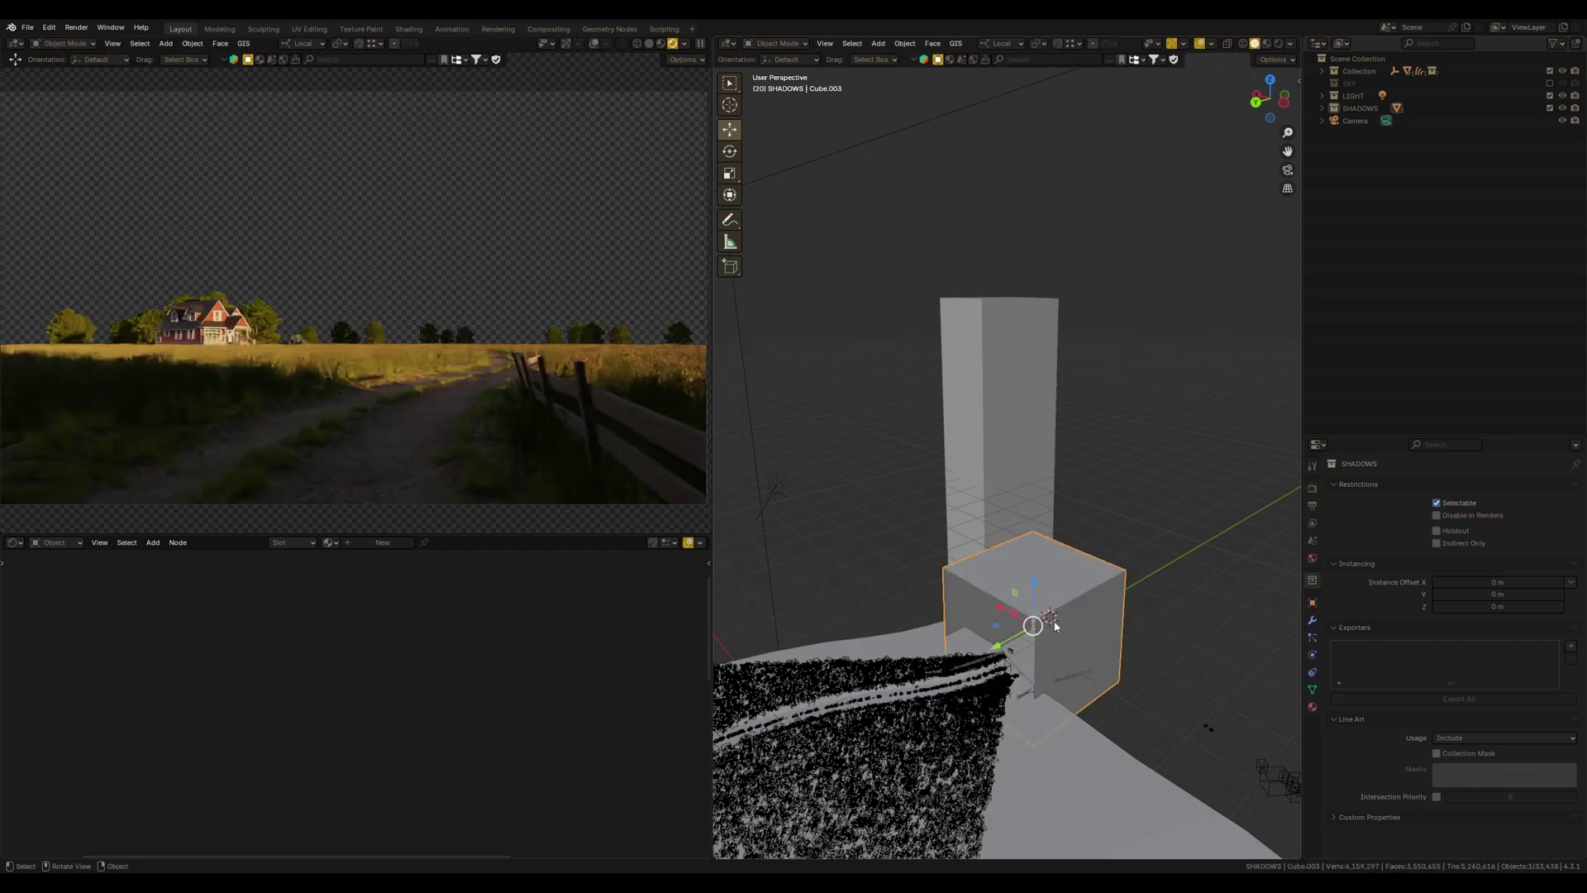
Compare the render with the open box hidden and shown, and shift the box slightly back along Y
key(KP_7)
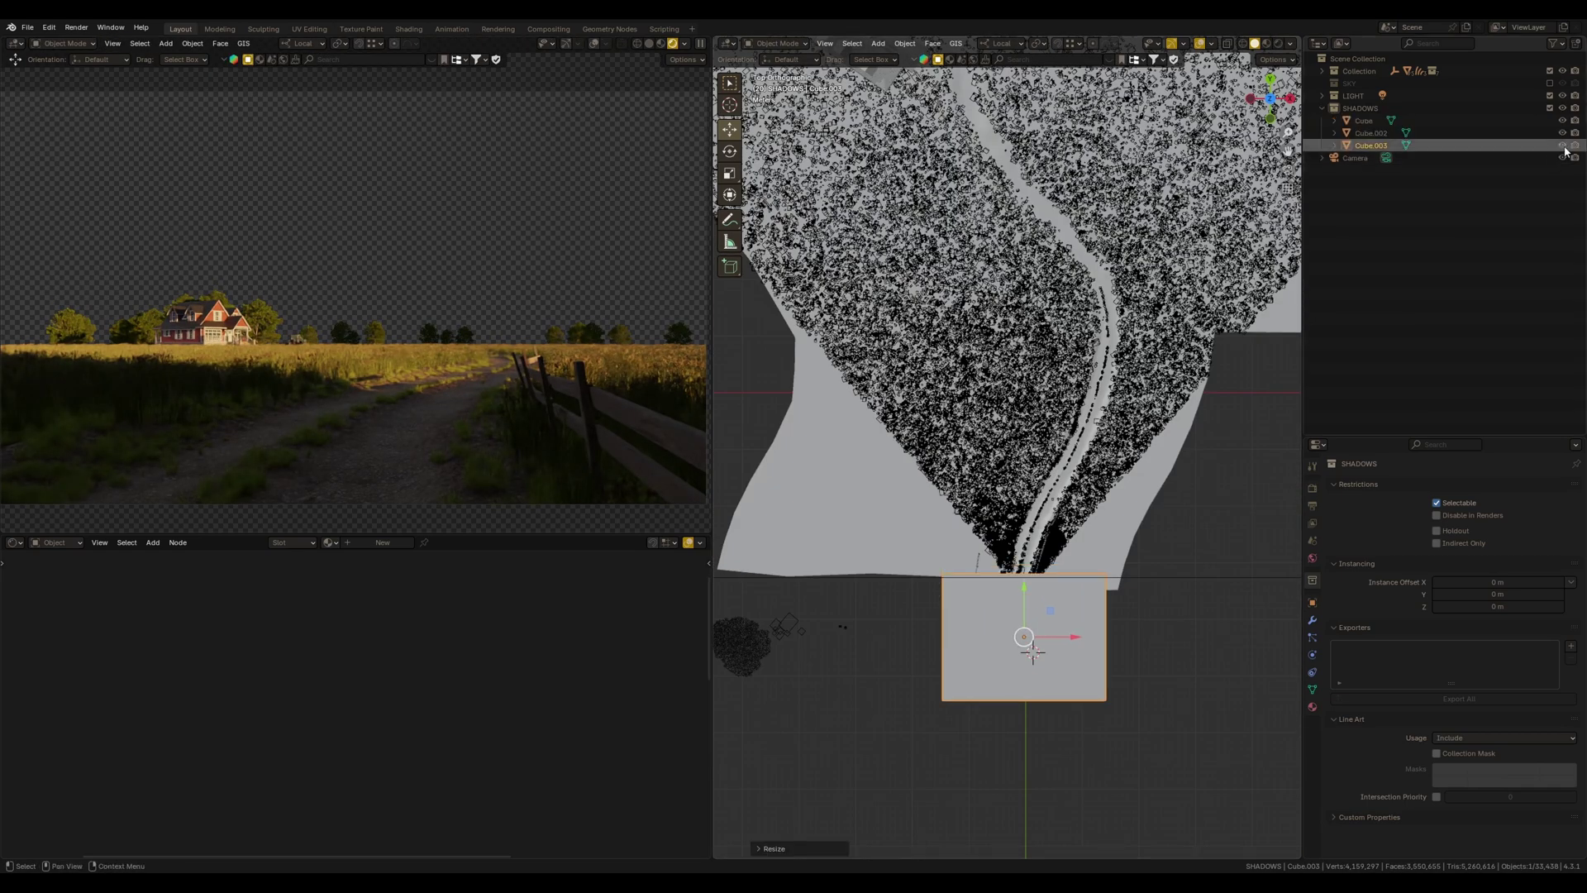
click(1564, 147)
click(1563, 147)
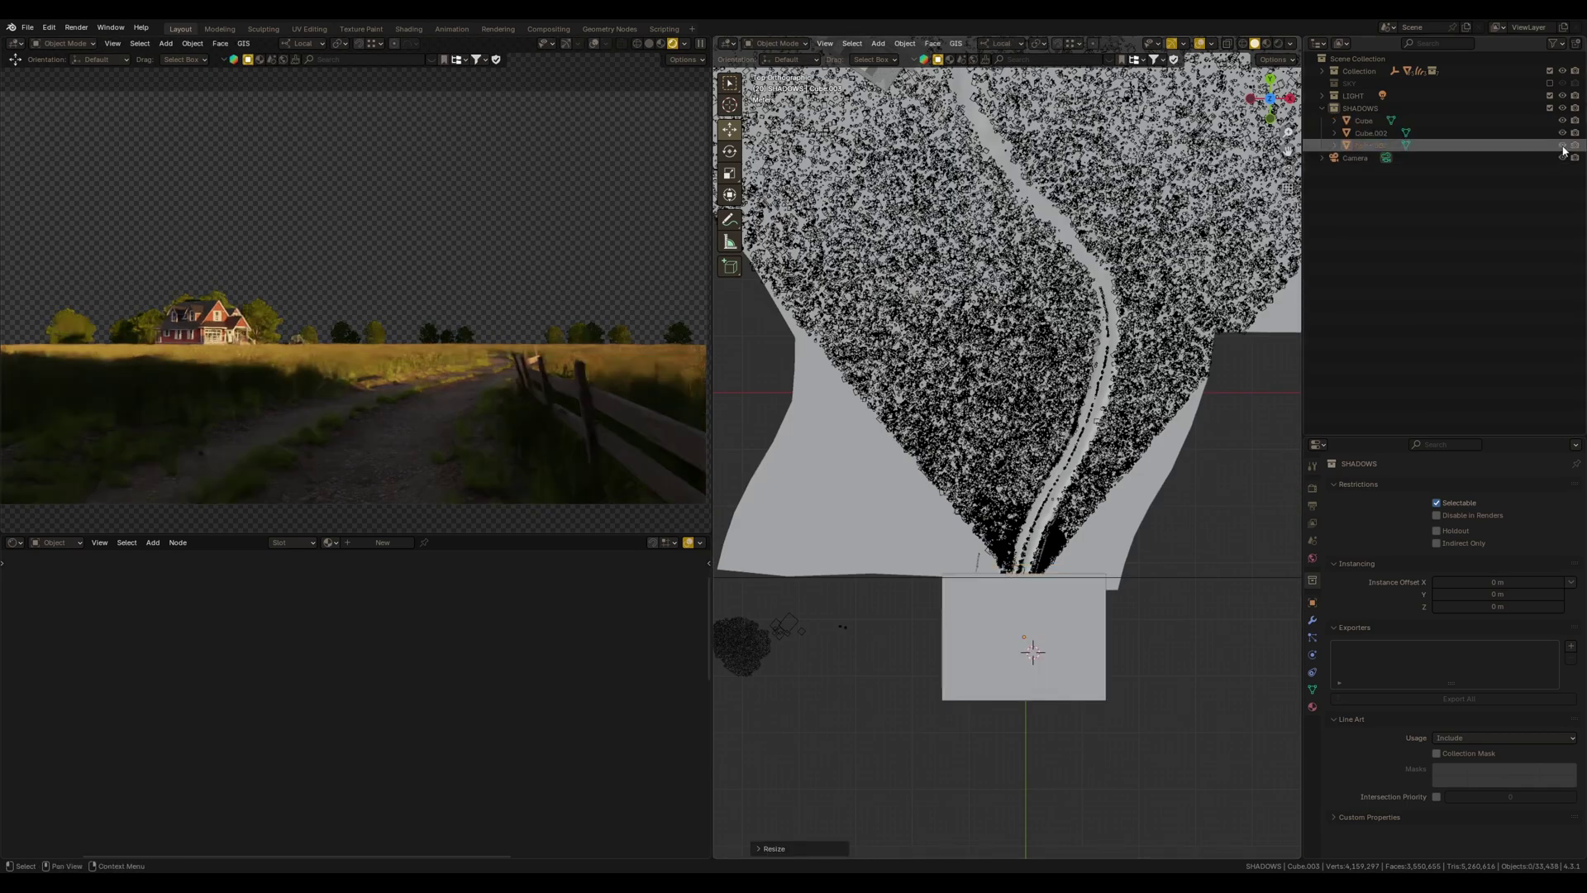
click(1563, 147)
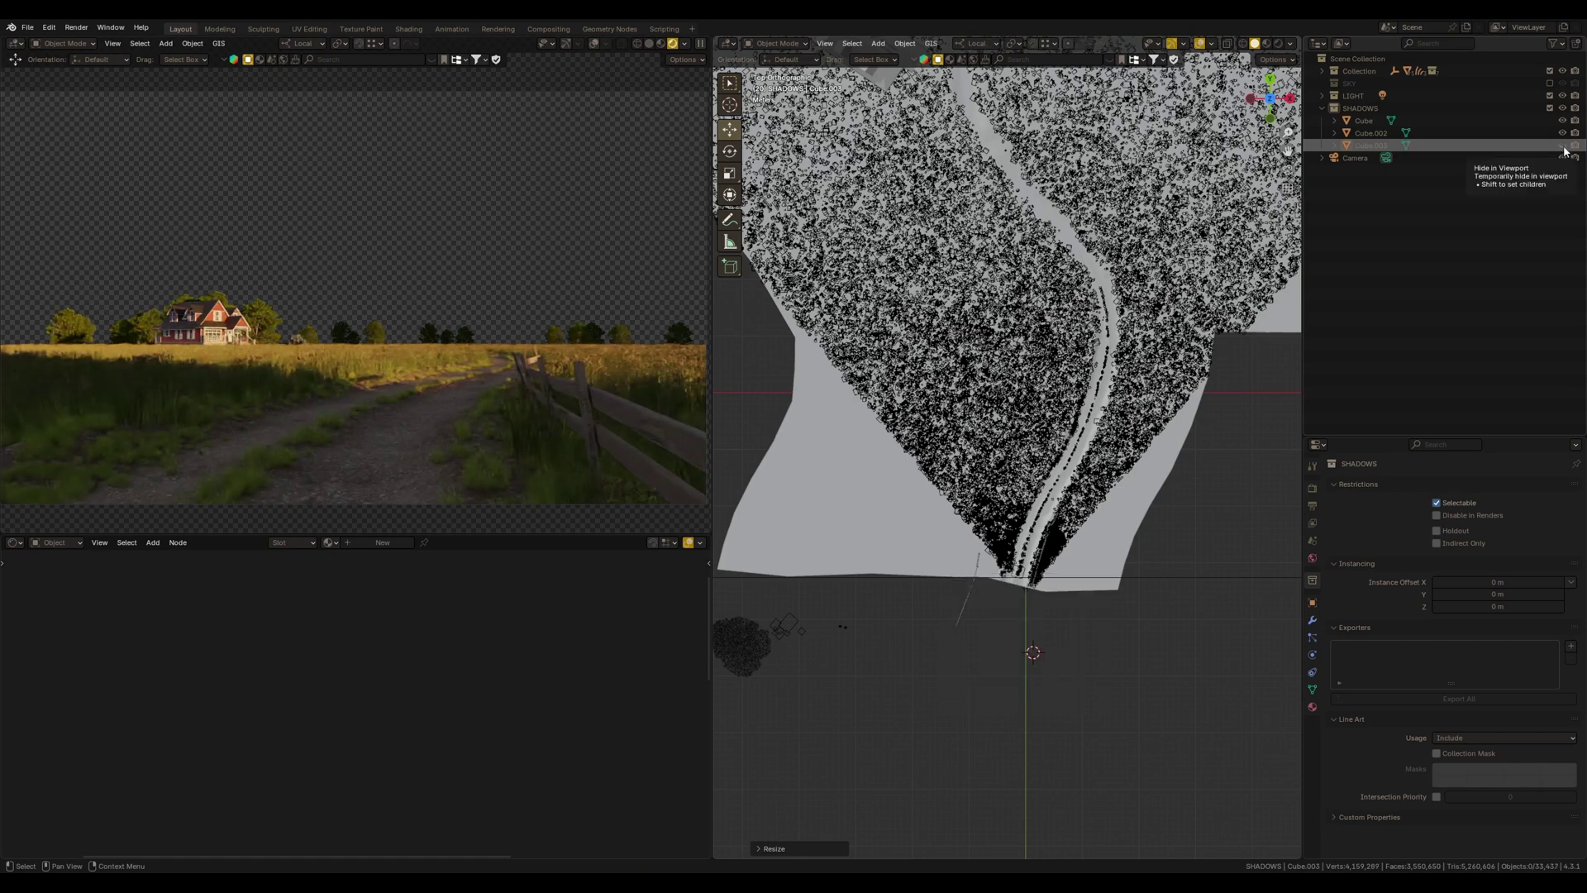
click(1564, 147)
click(1024, 608)
drag(1023, 607, 1024, 621)
Search the online HDRI library for "cloudy sky" and examine several pages of result previews for a suitable sky
scroll(1024, 638, down, 3)
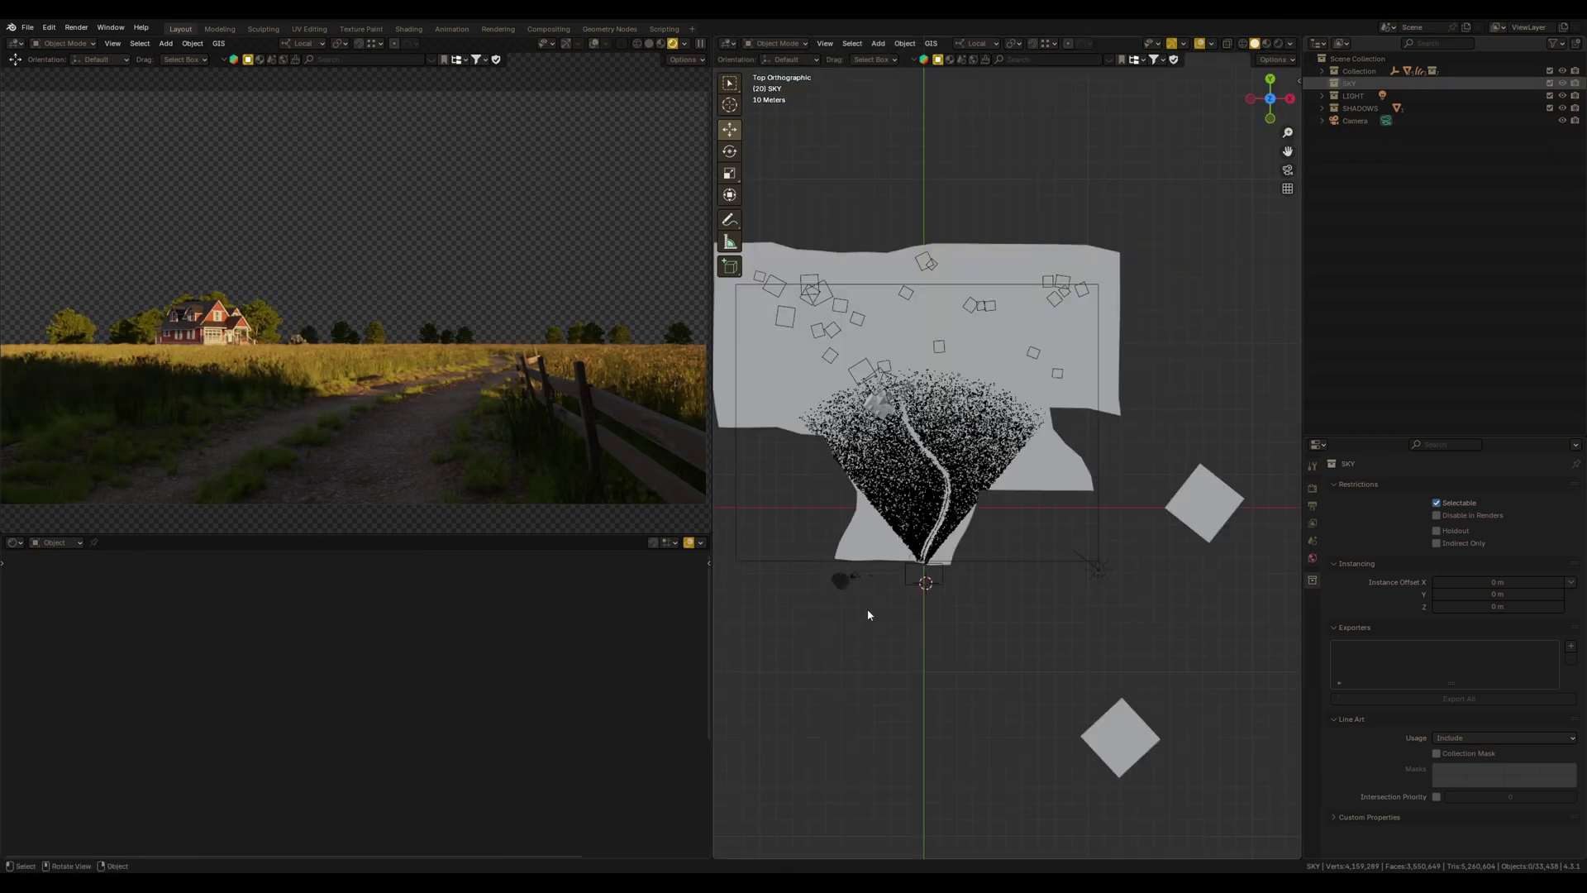
ctrl+middle_drag(868, 610, 912, 611)
shift+middle_drag(851, 546, 889, 615)
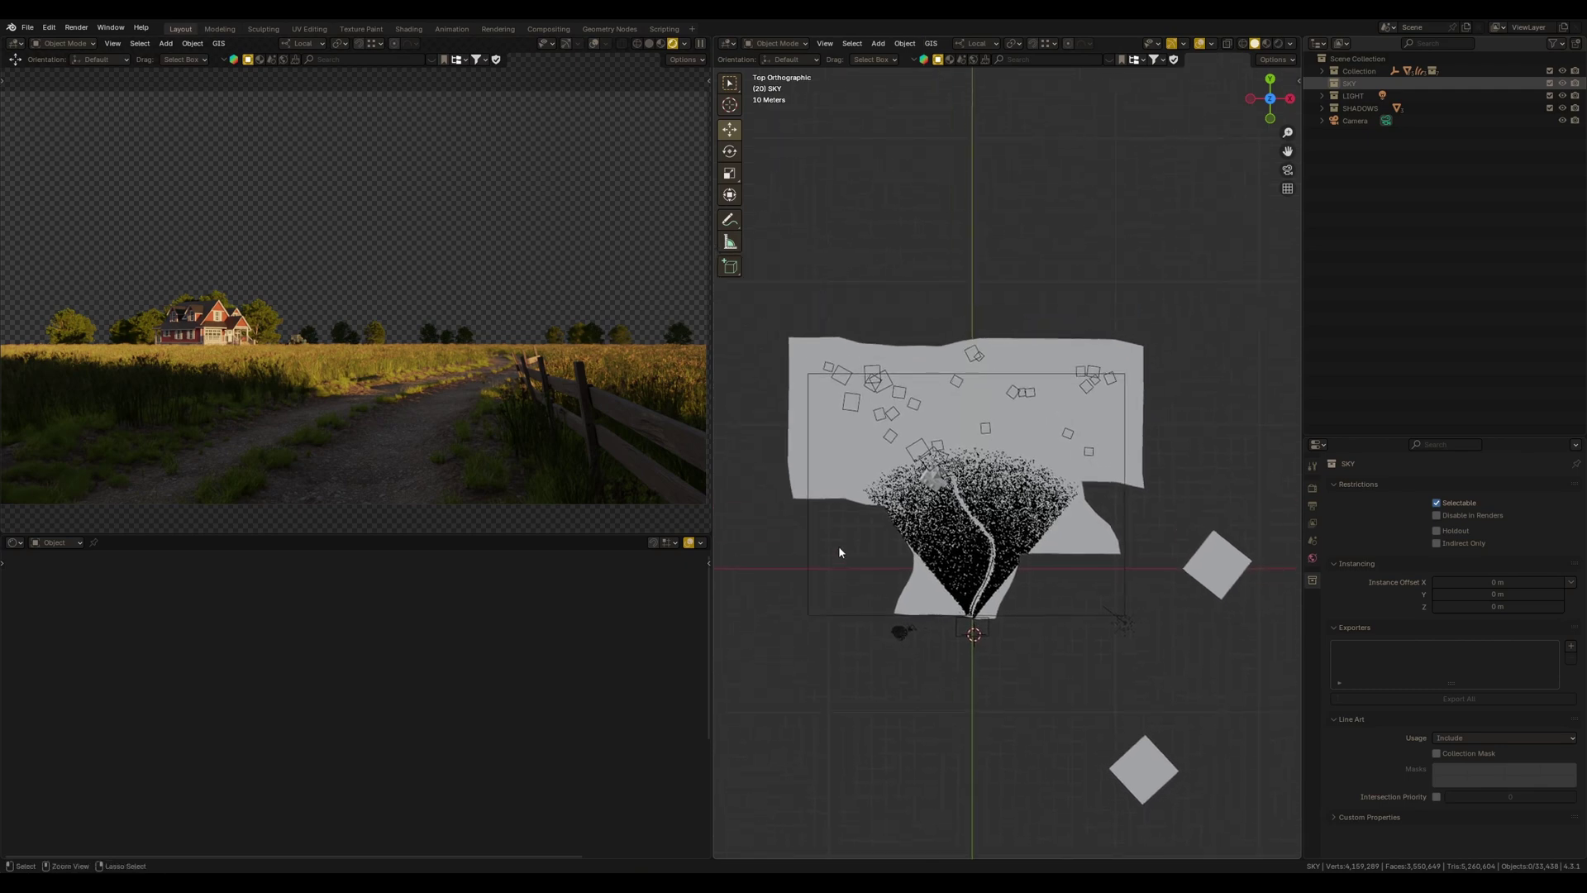
scroll(852, 520, up, 2)
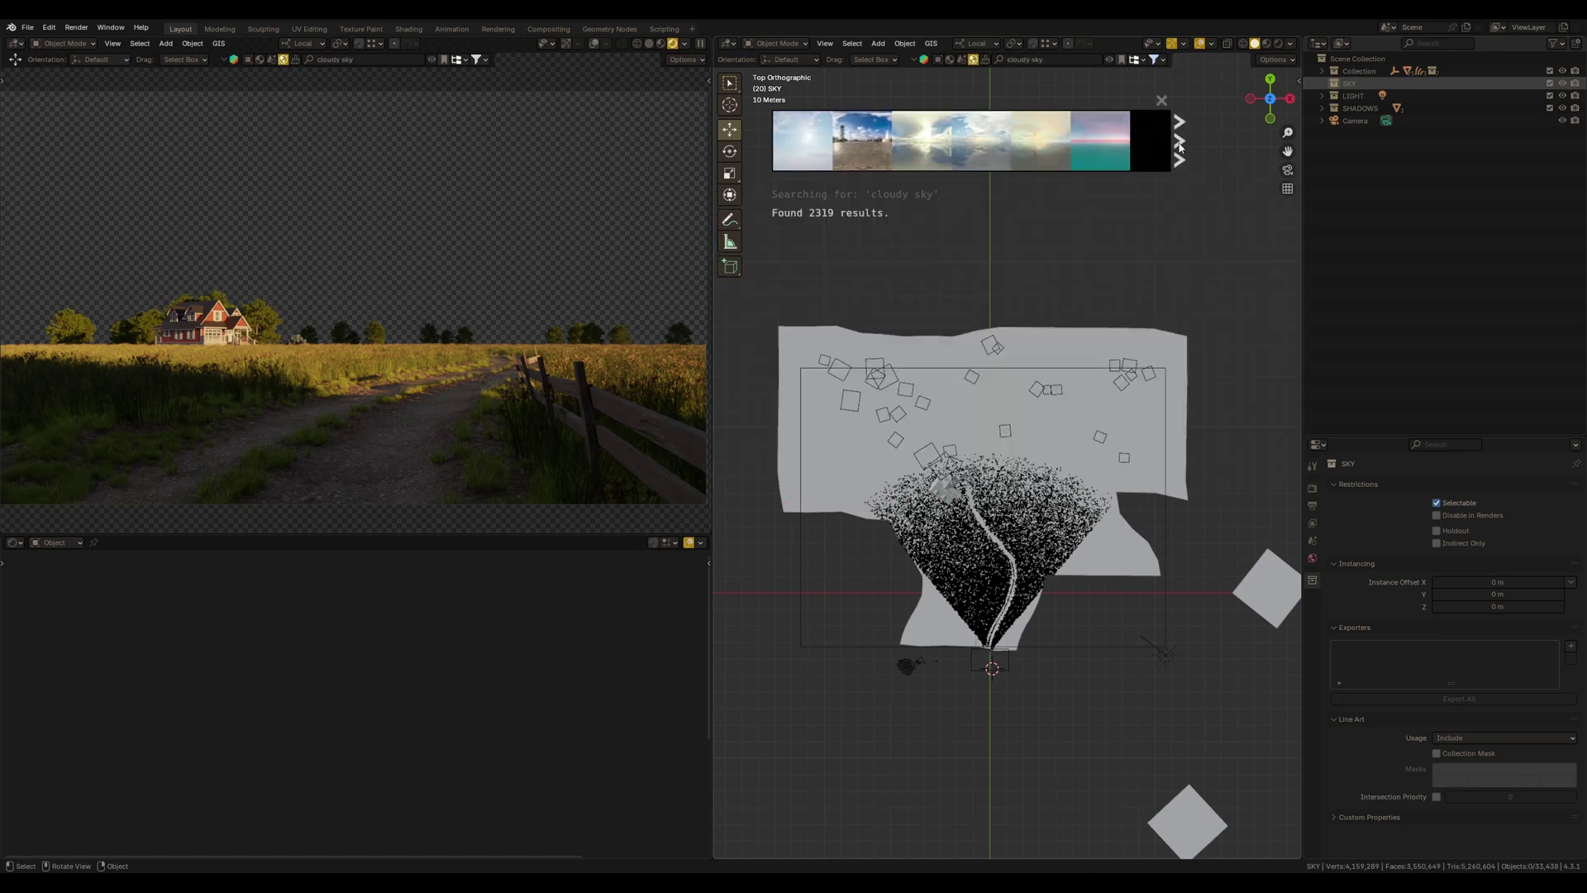
mouse_move(927, 158)
mouse_move(856, 149)
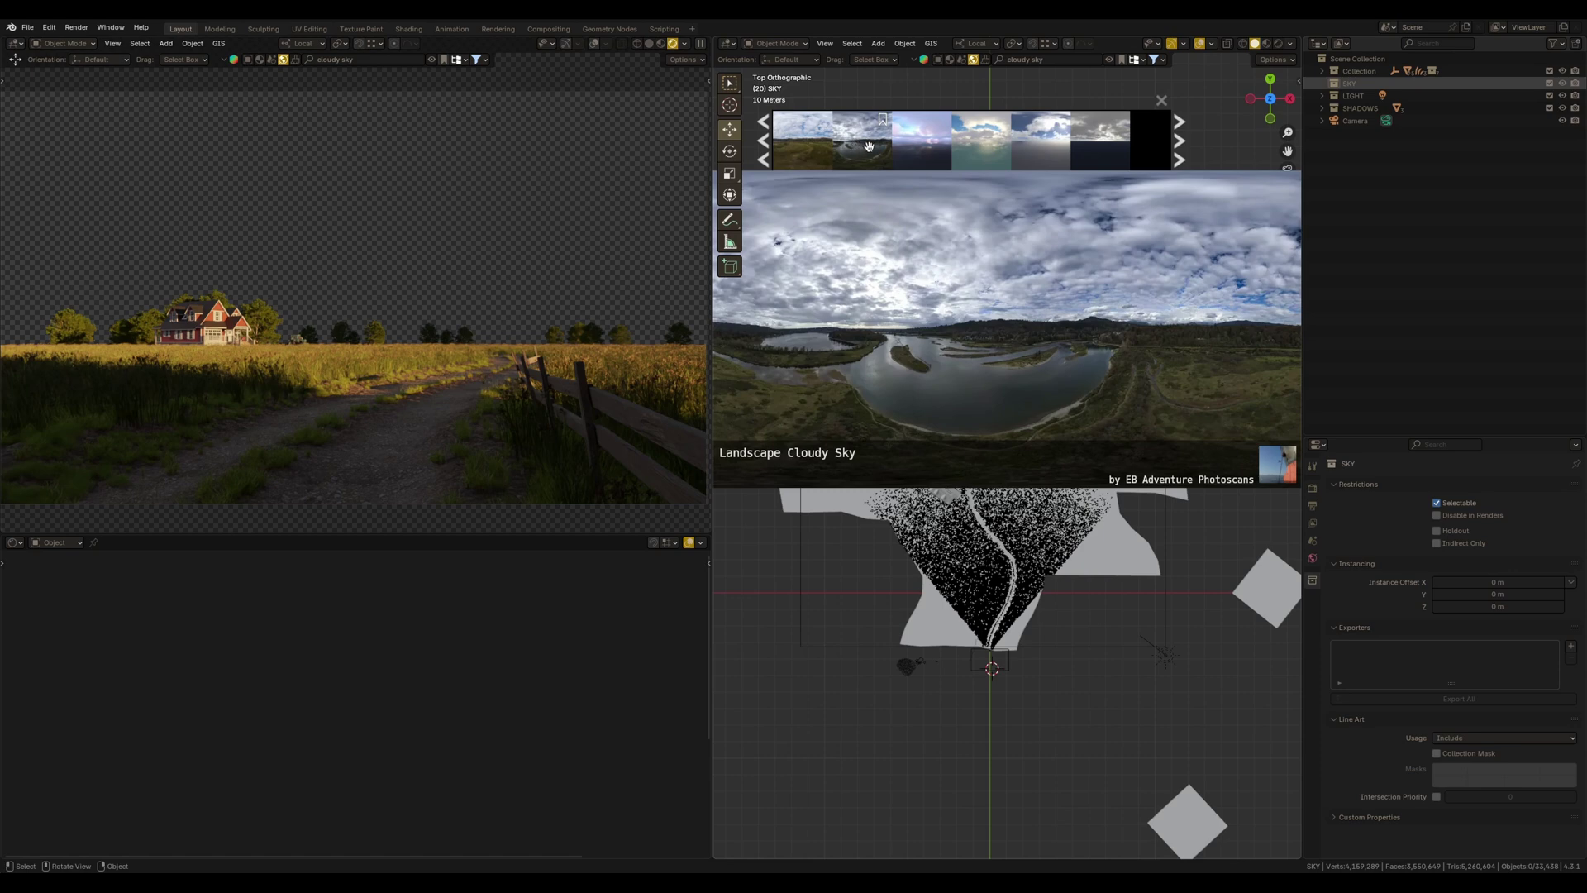
mouse_move(1108, 152)
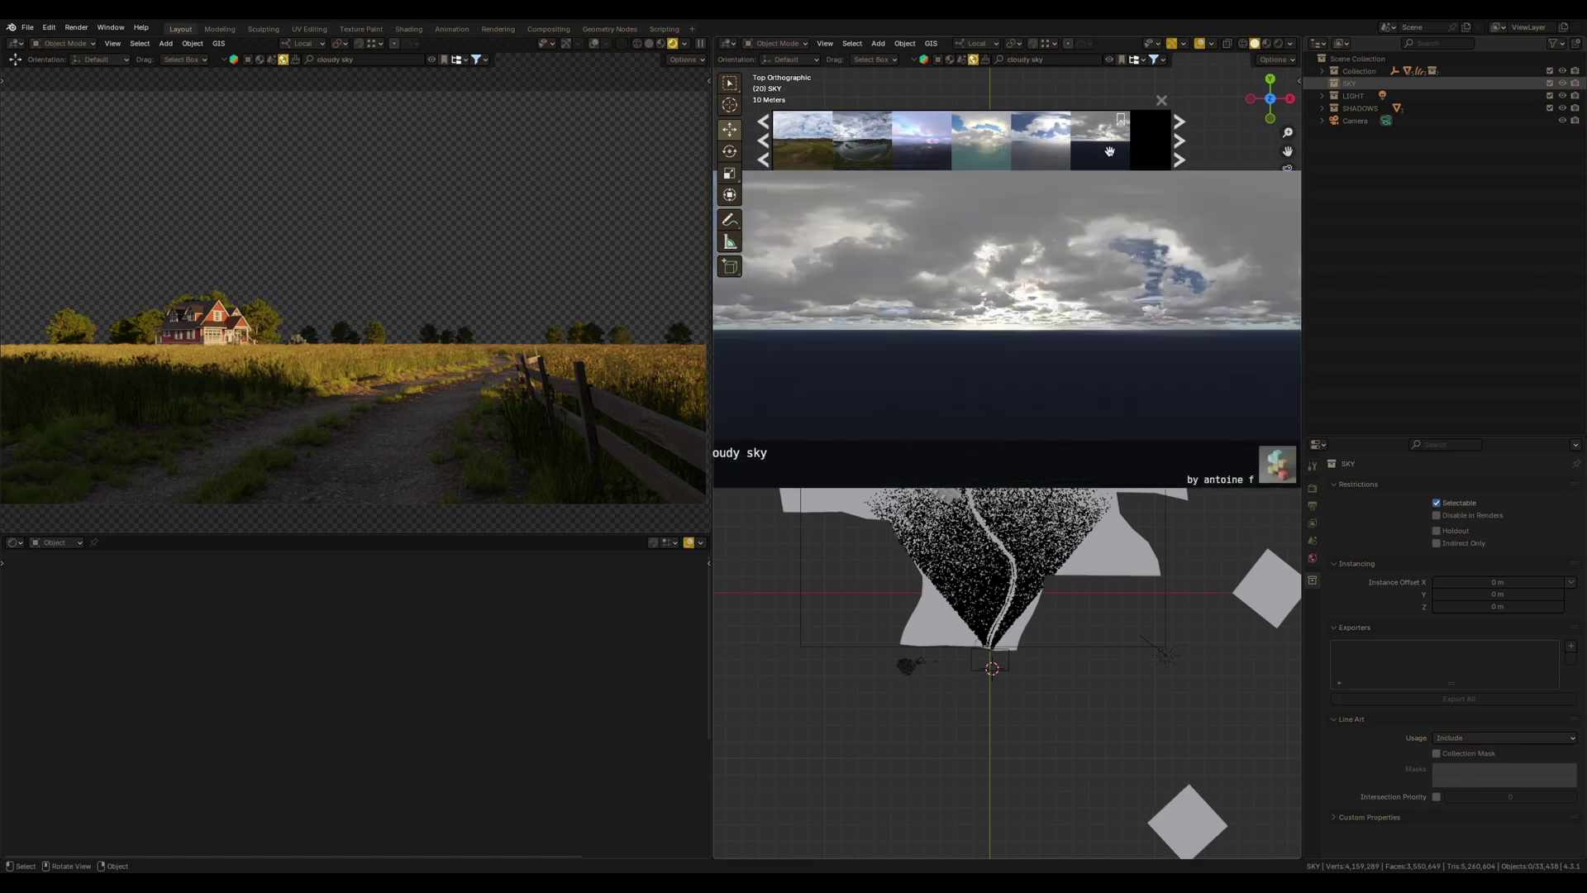
click(1179, 140)
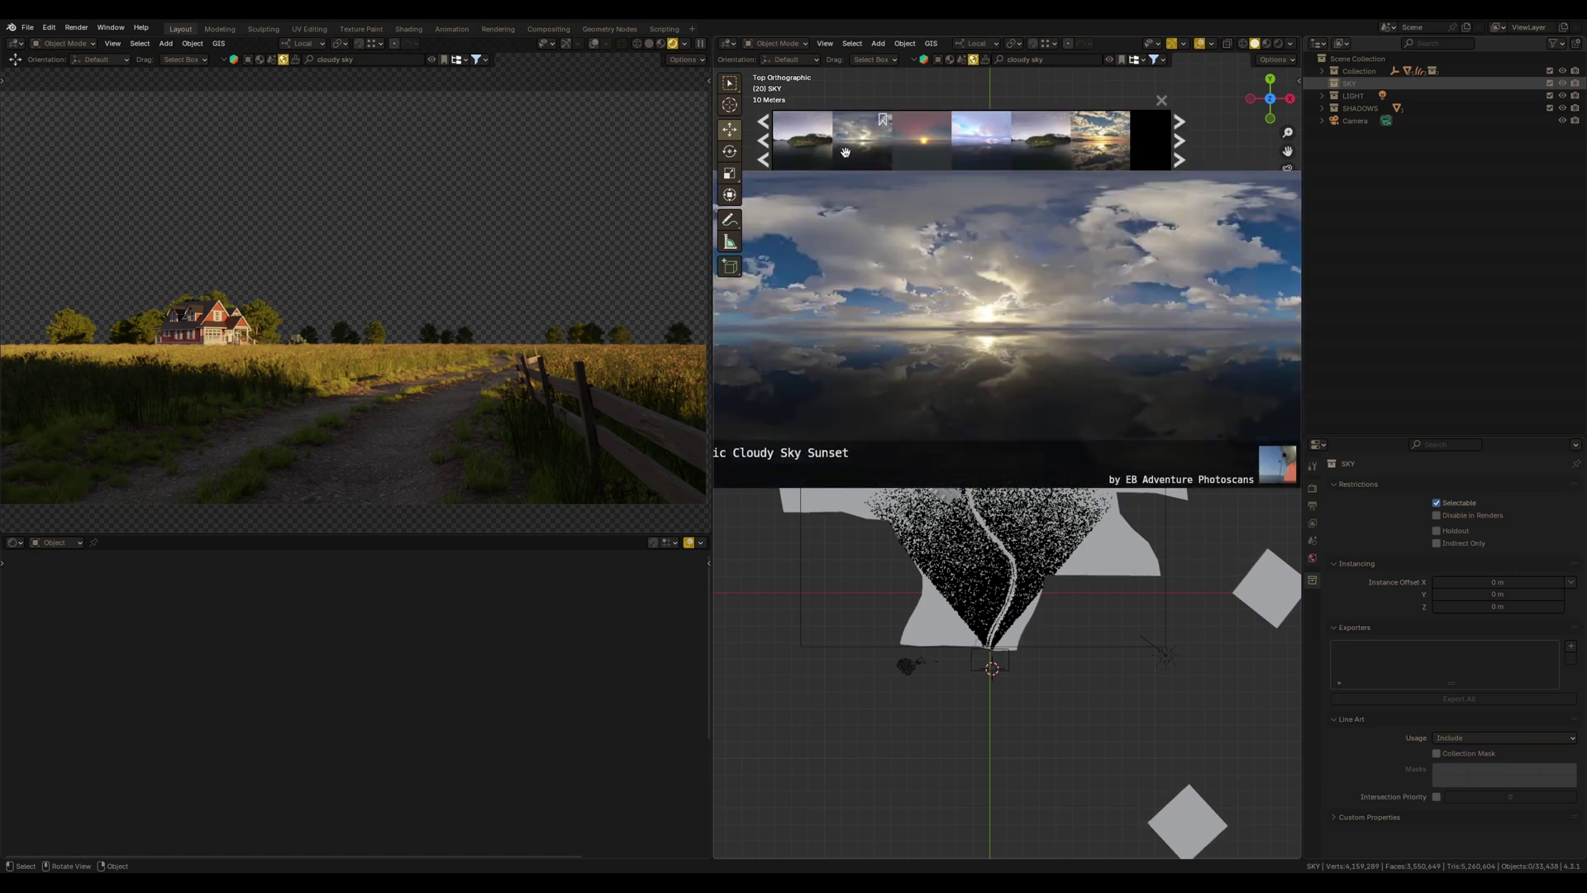
click(1179, 144)
mouse_move(1120, 150)
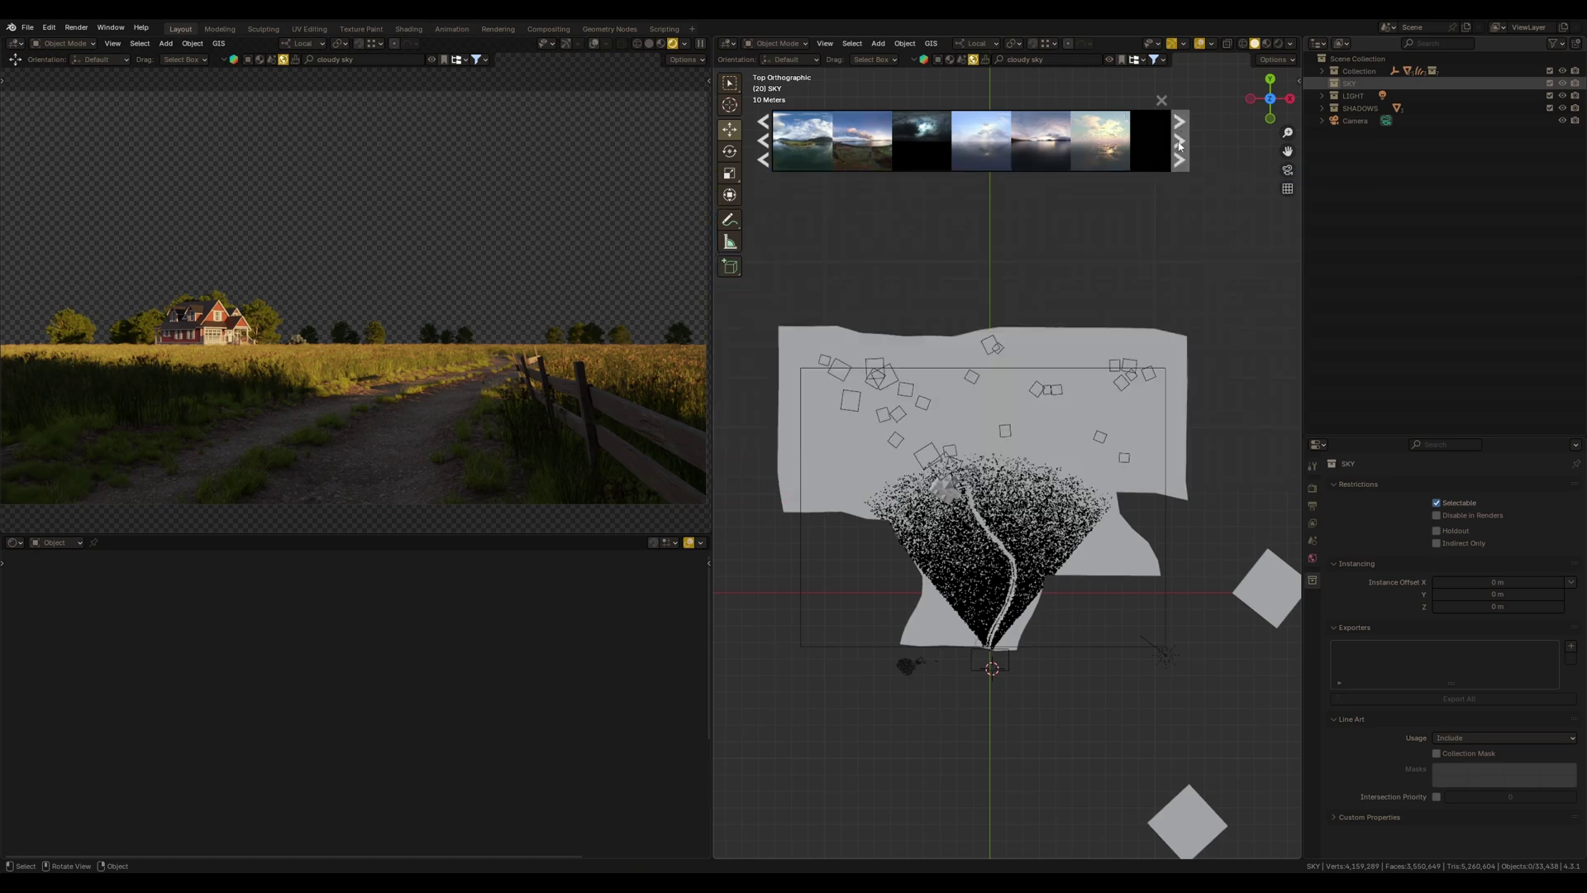
click(1180, 145)
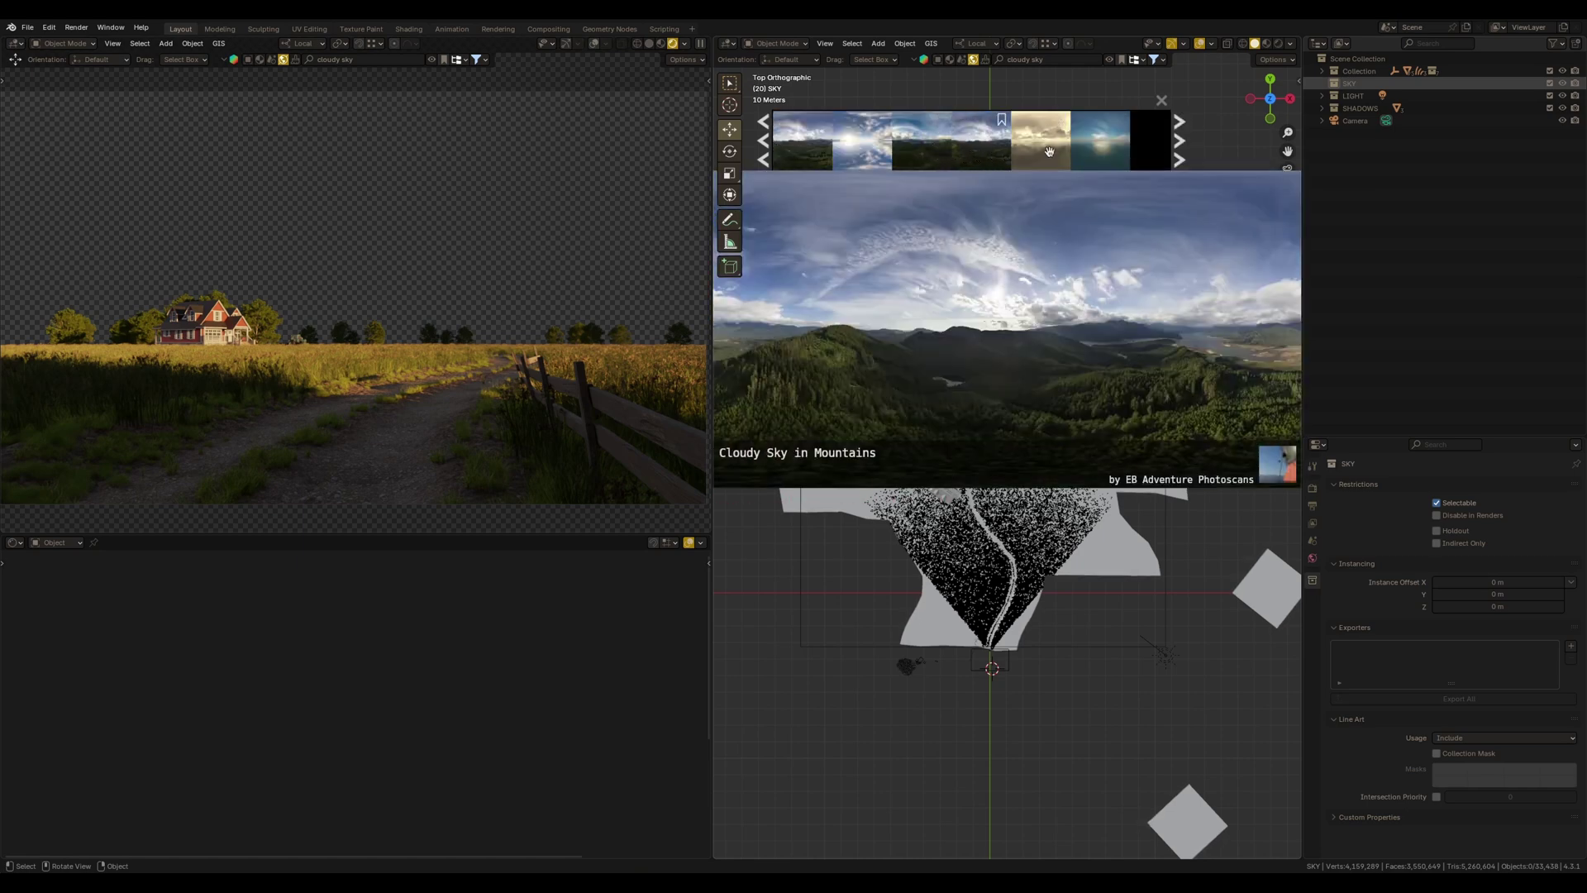
mouse_move(1071, 155)
mouse_move(802, 152)
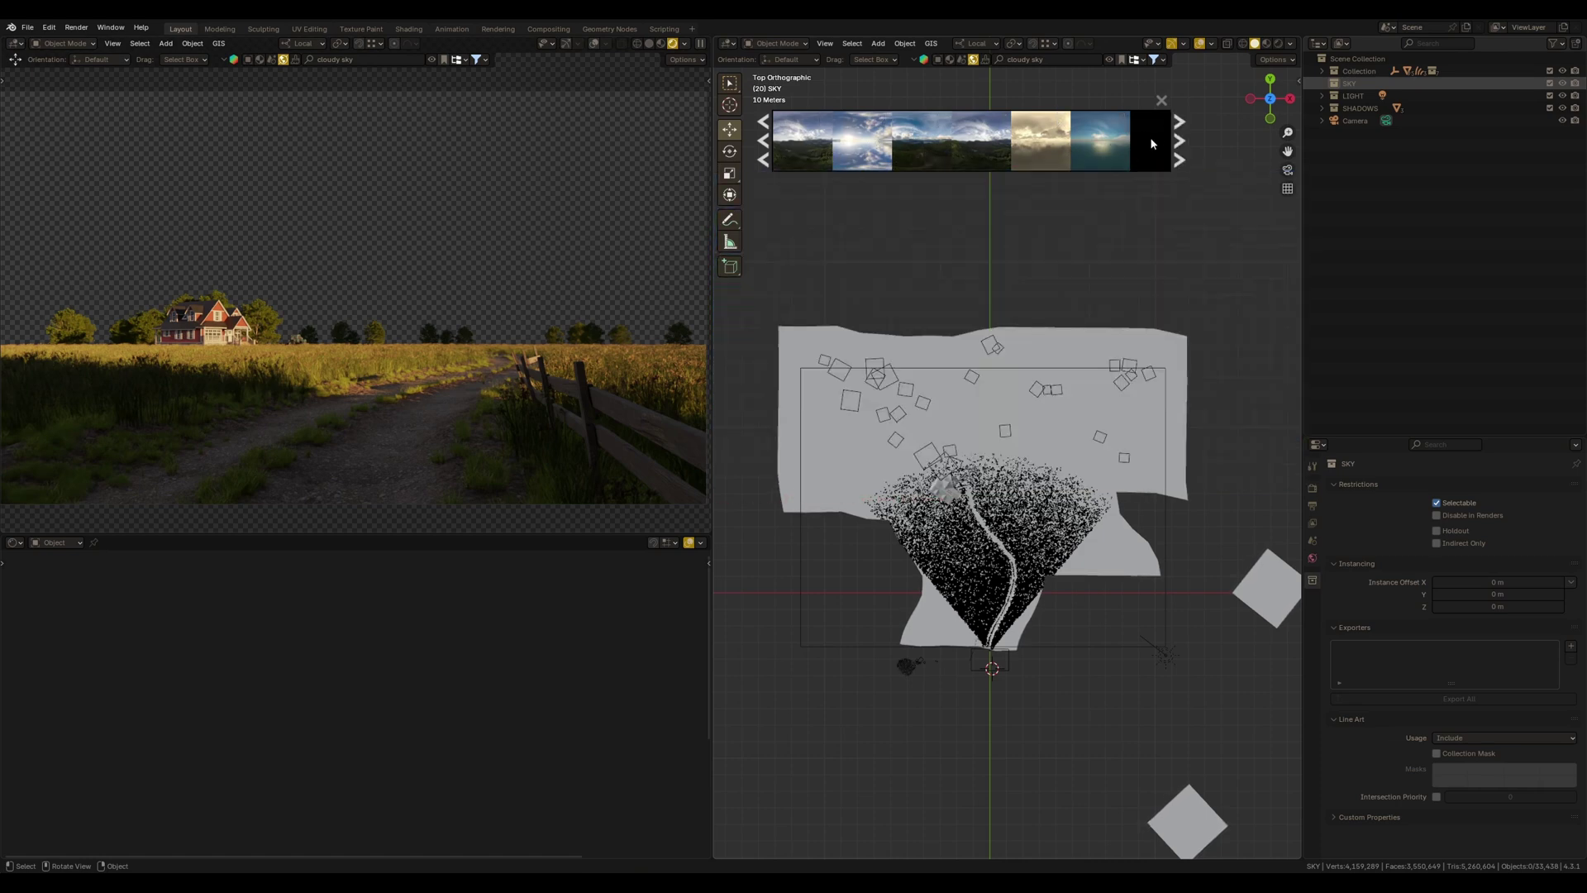
Switch to the browser and look through Envato's similar storm-cloud photos, then search its photos for "stormy sky"
key(alt+Tab)
scroll(939, 346, down, 6)
scroll(843, 603, up, 3)
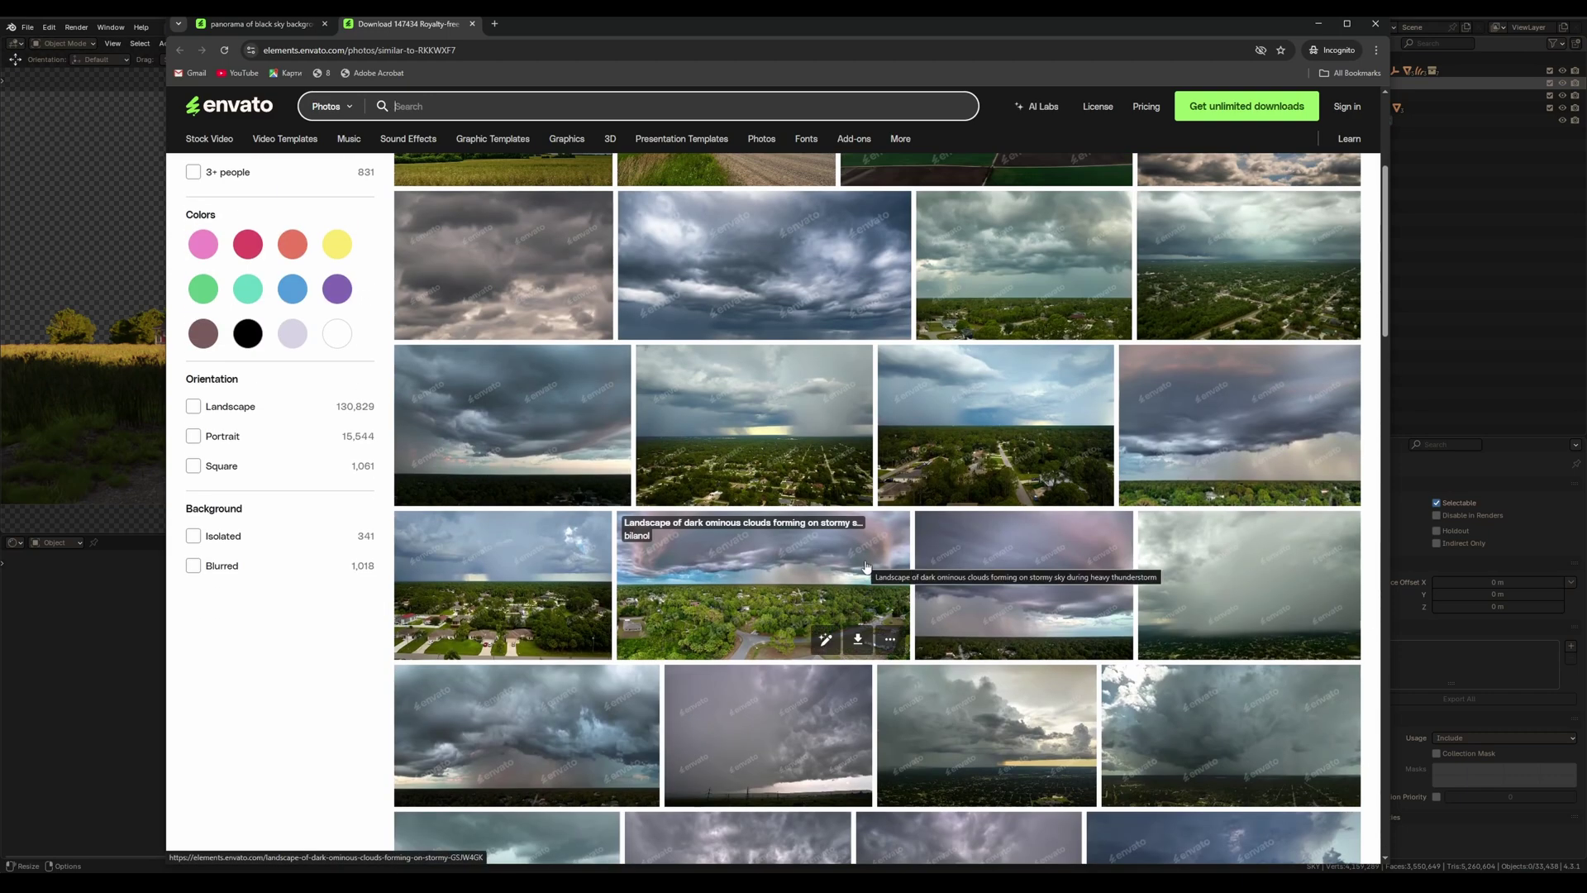
scroll(866, 567, up, 4)
click(487, 102)
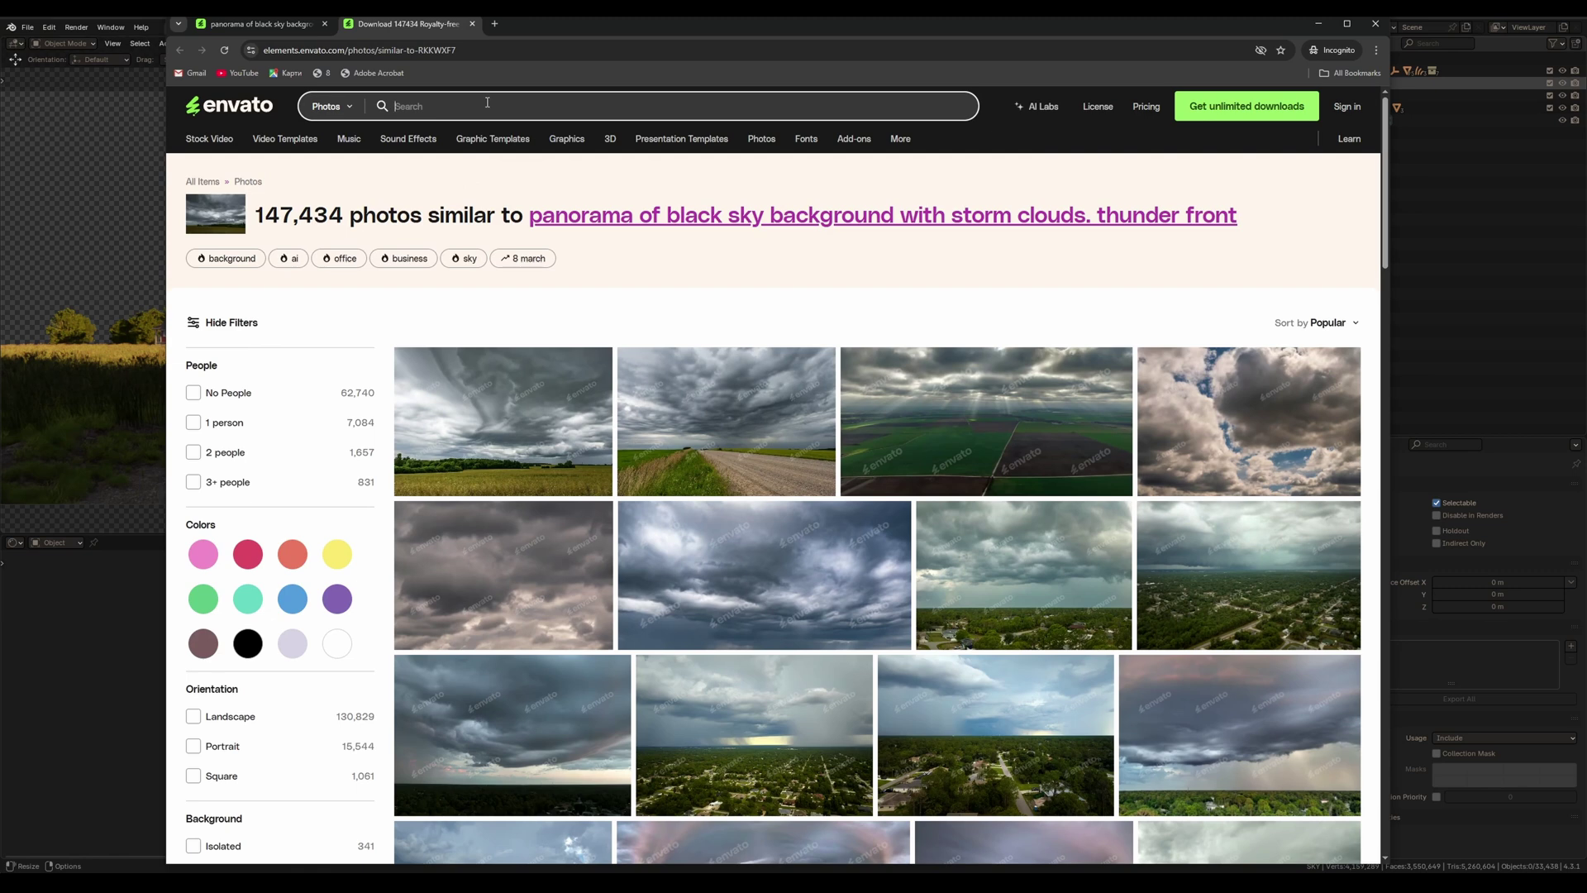
text(stormy s)
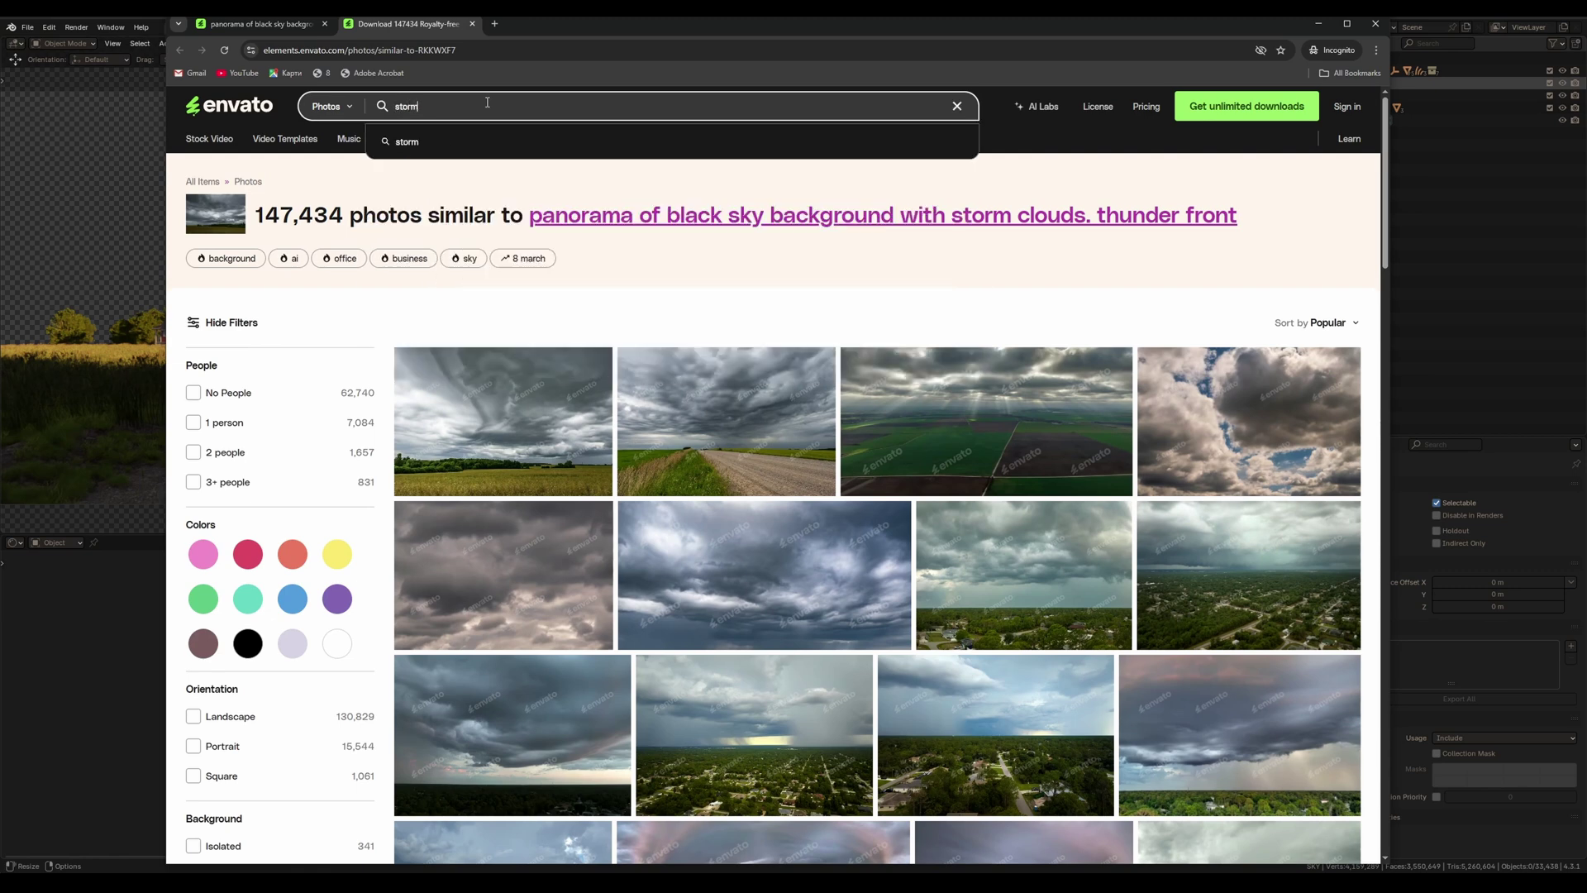
text(ky)
key(Return)
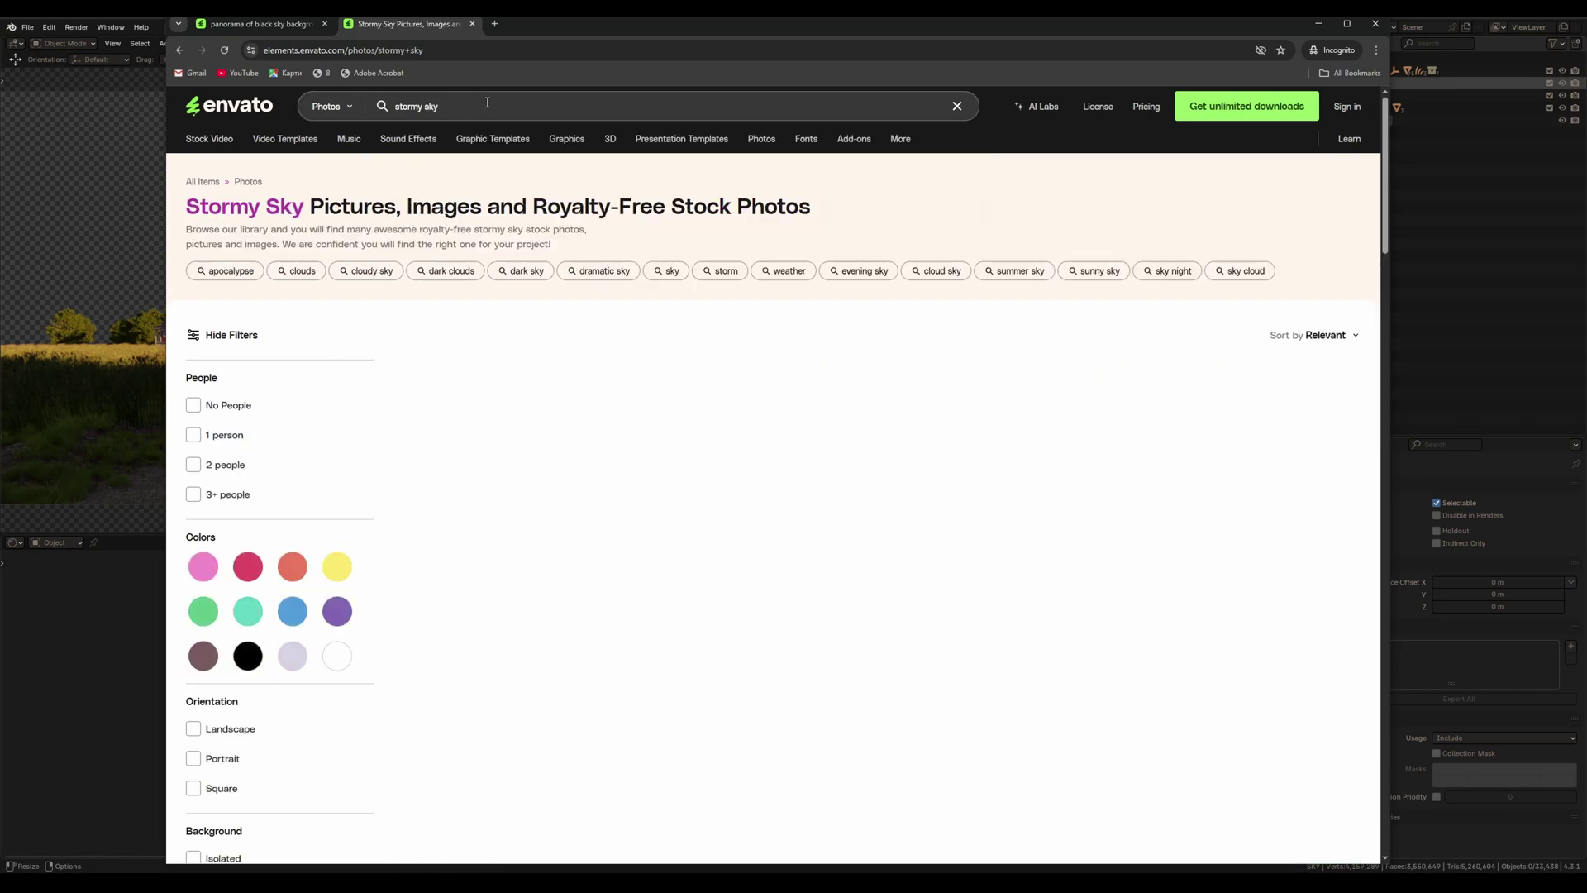
Open the "Storm clouds with the rain" photo, view the "panorama of black sky background" reference photo, and return to Blender
scroll(700, 476, down, 4)
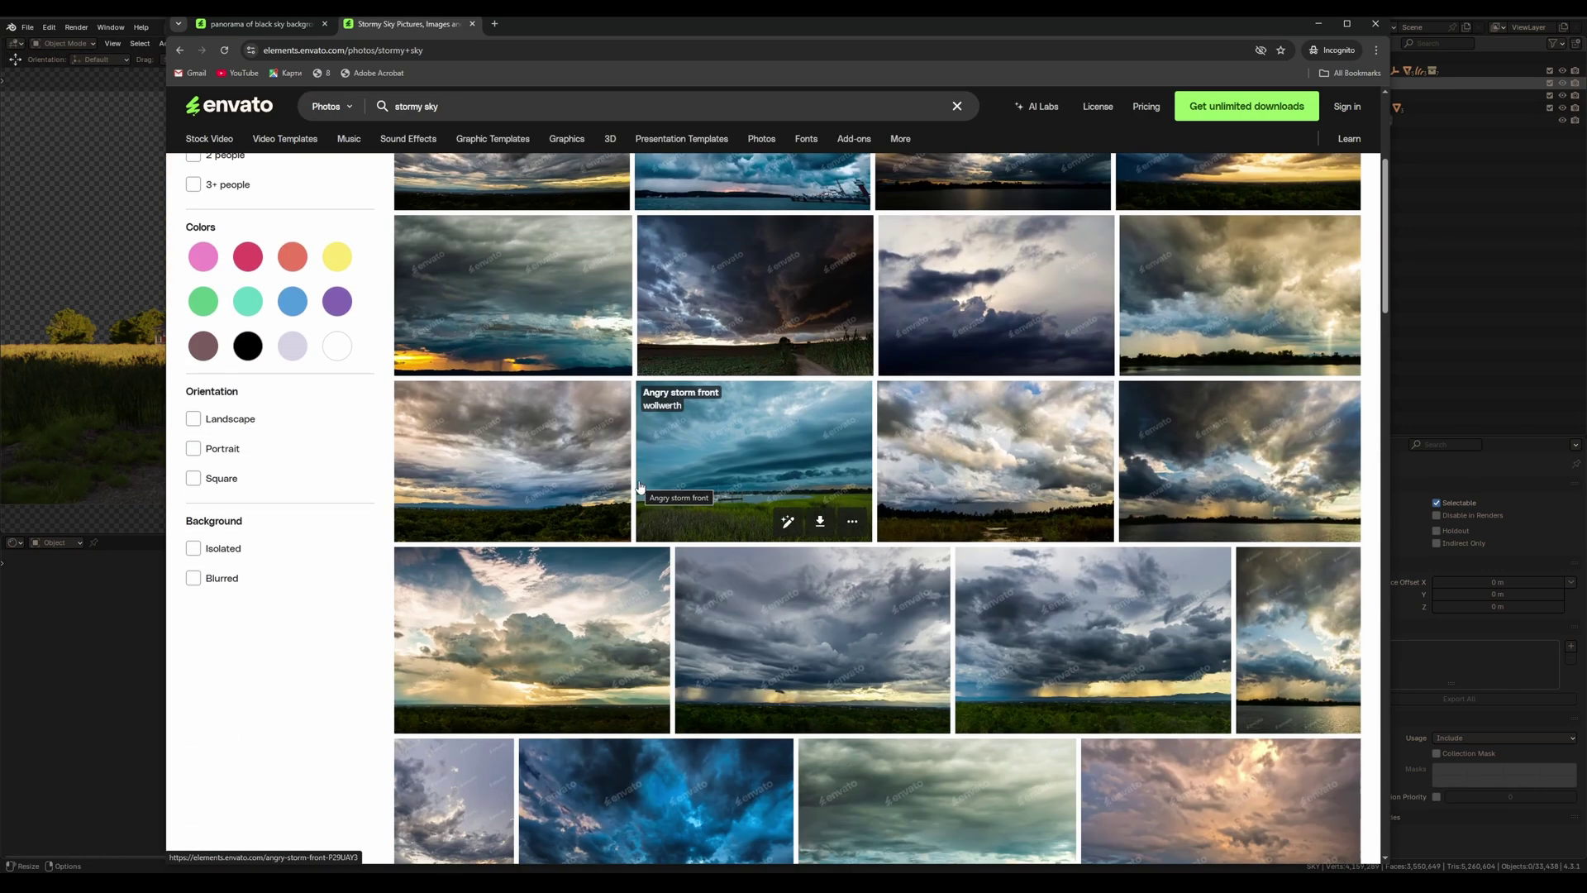
scroll(693, 497, down, 2)
click(851, 499)
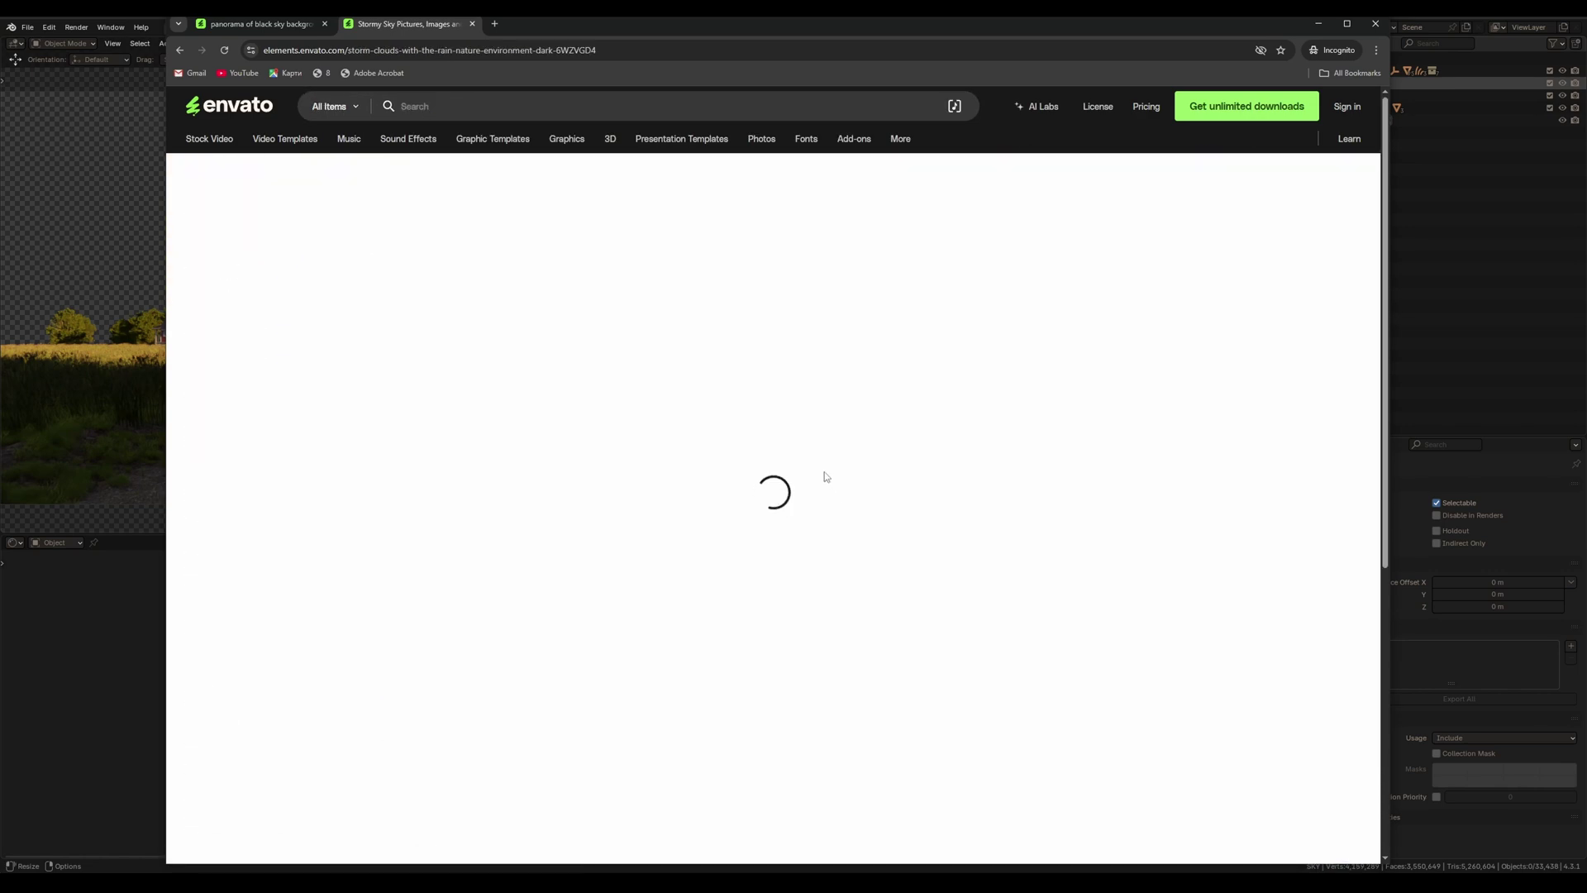
key(ctrl+shift+Tab)
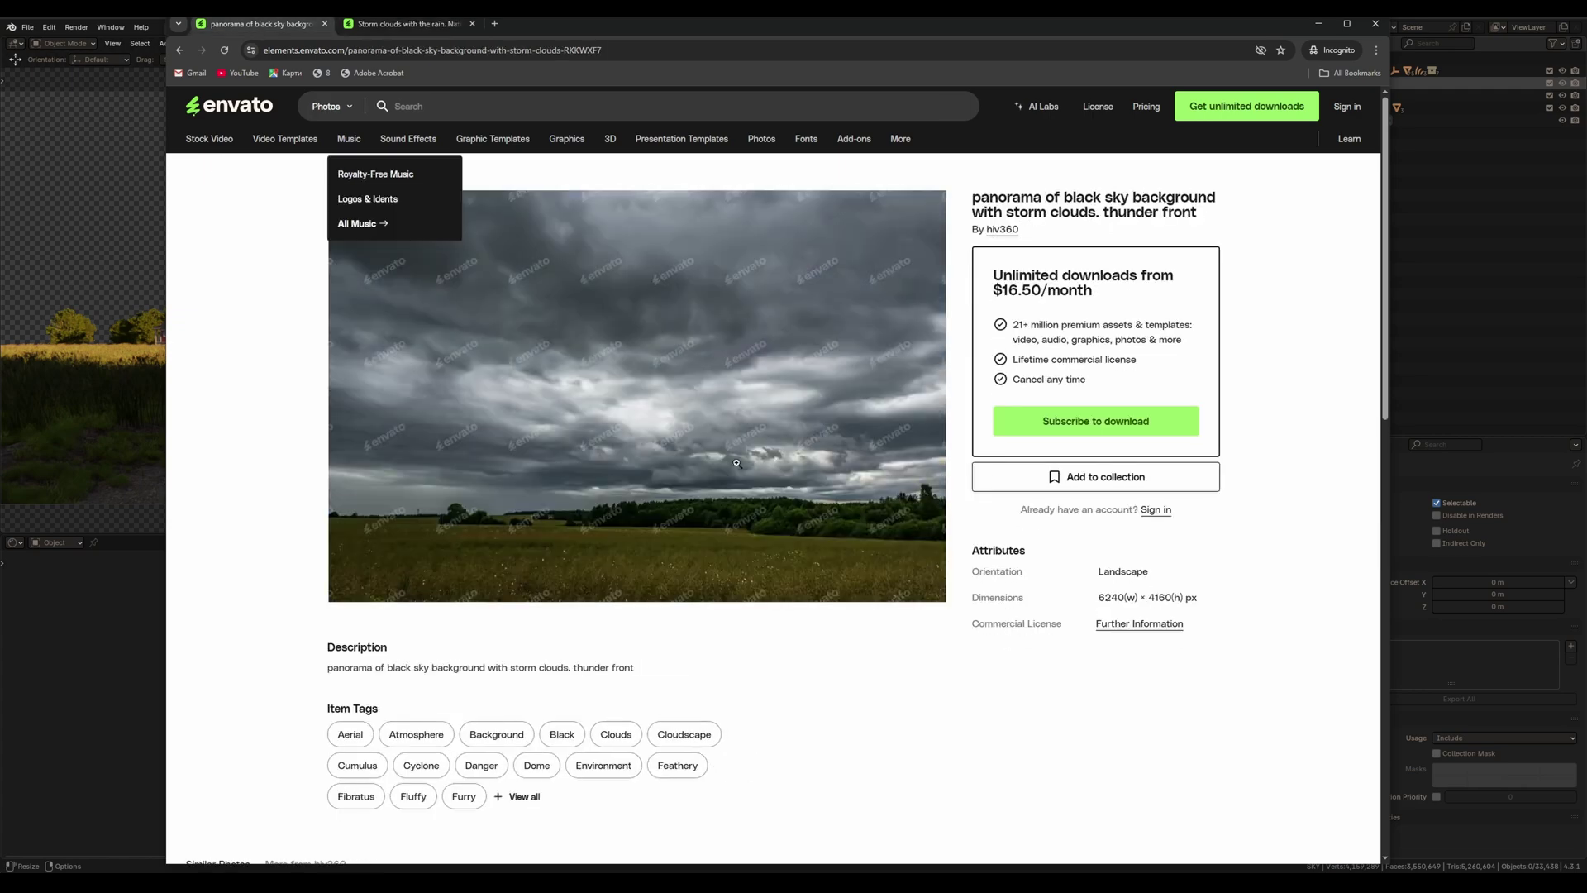
key(alt+Tab)
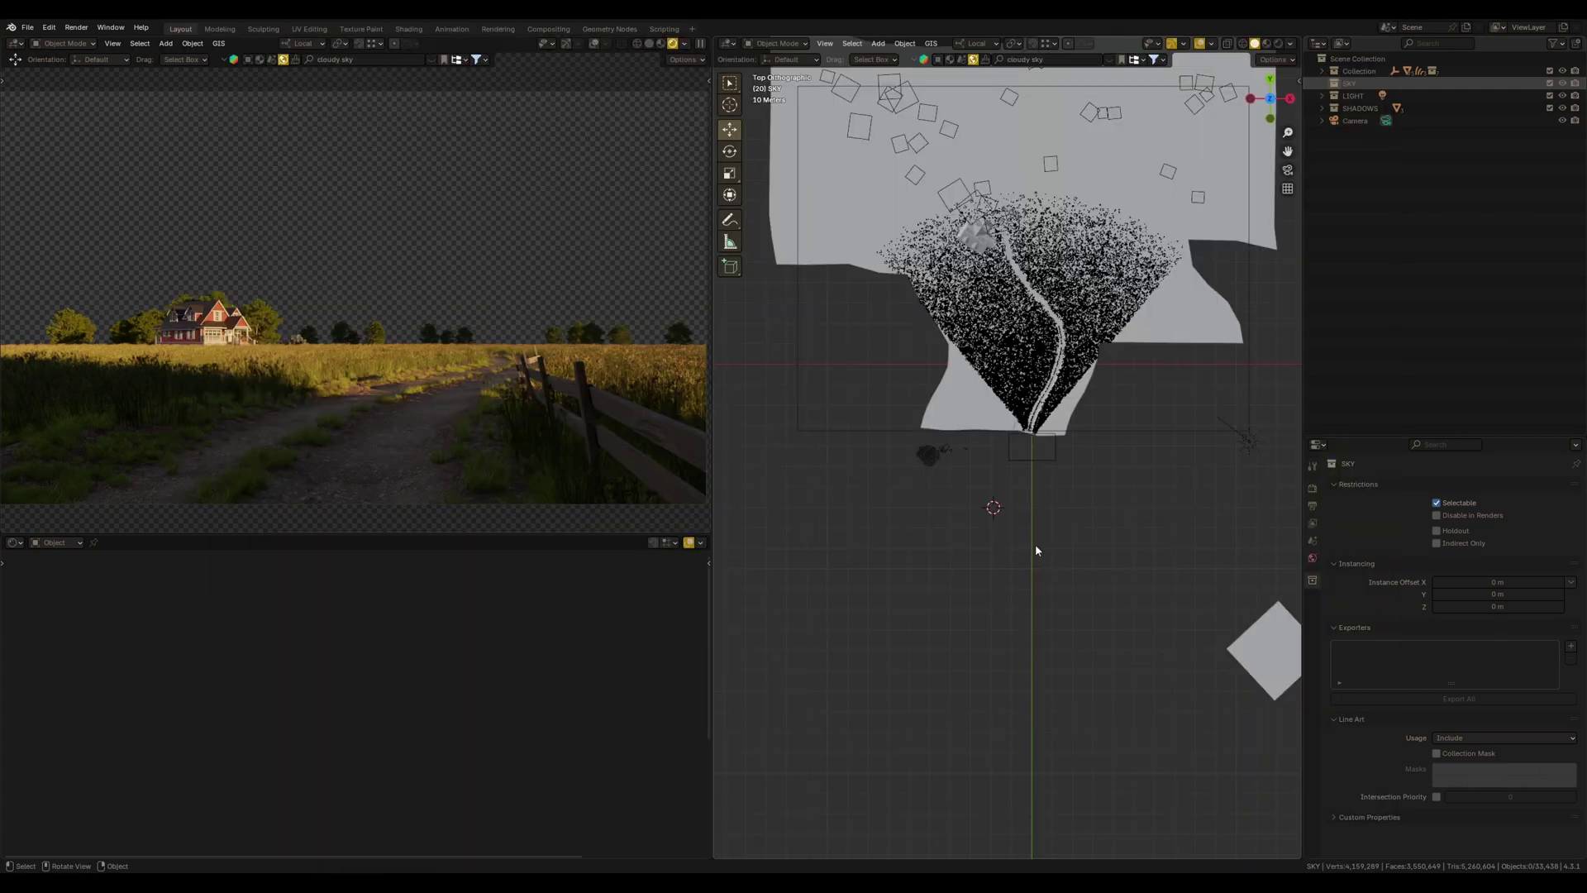
Add a plane to the SKY collection behind the road's near end and scale it into a large rectangle, wider along X
key(shift+a)
mouse_move(888, 620)
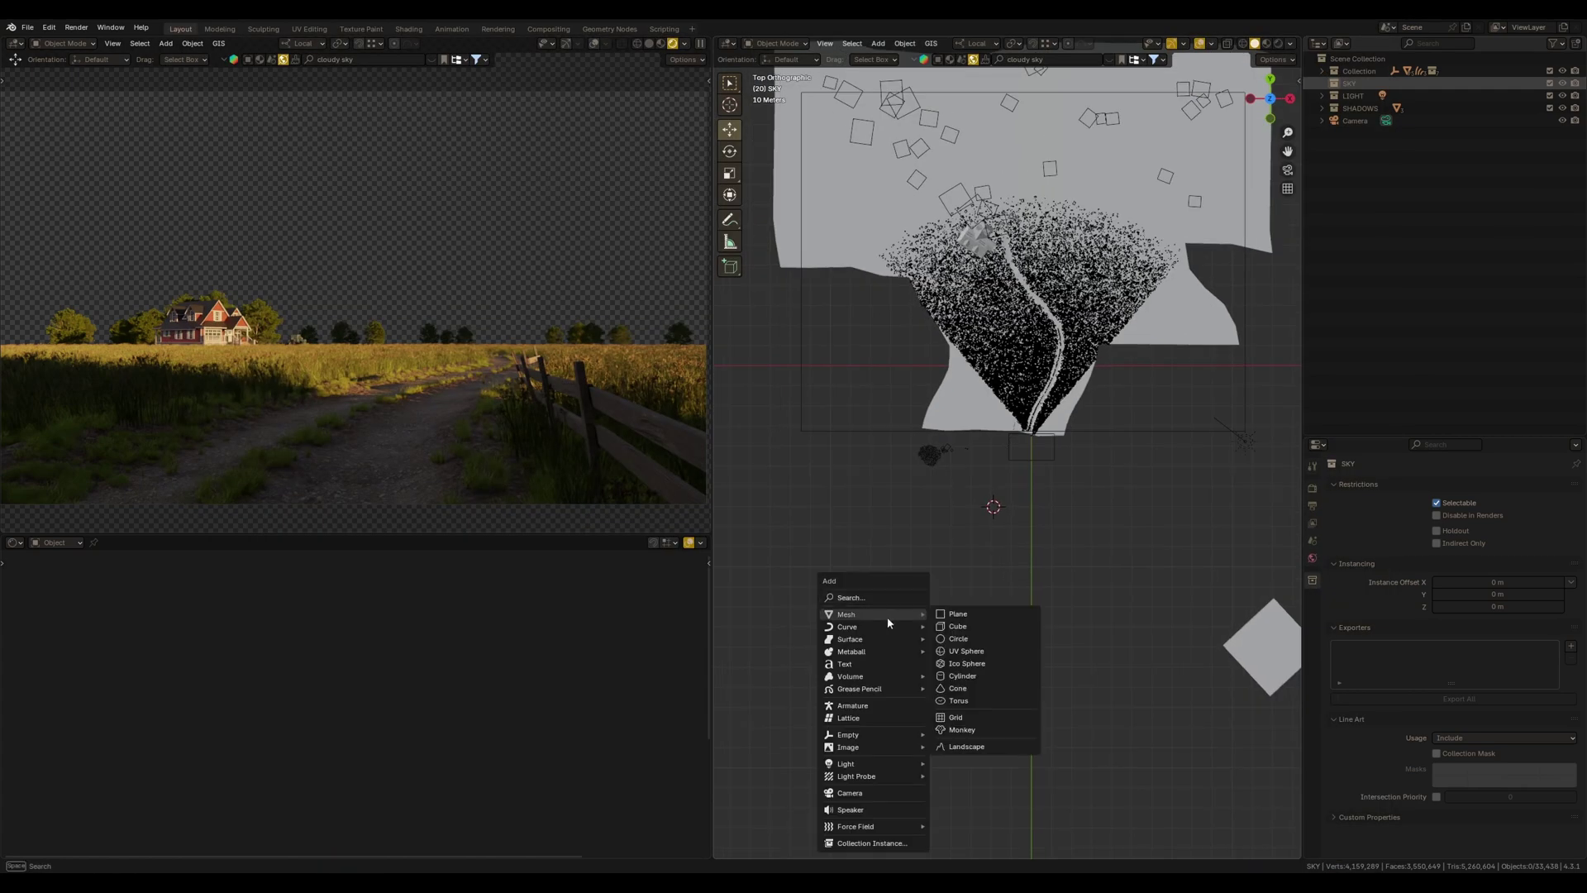
click(957, 613)
scroll(1020, 460, up, 3)
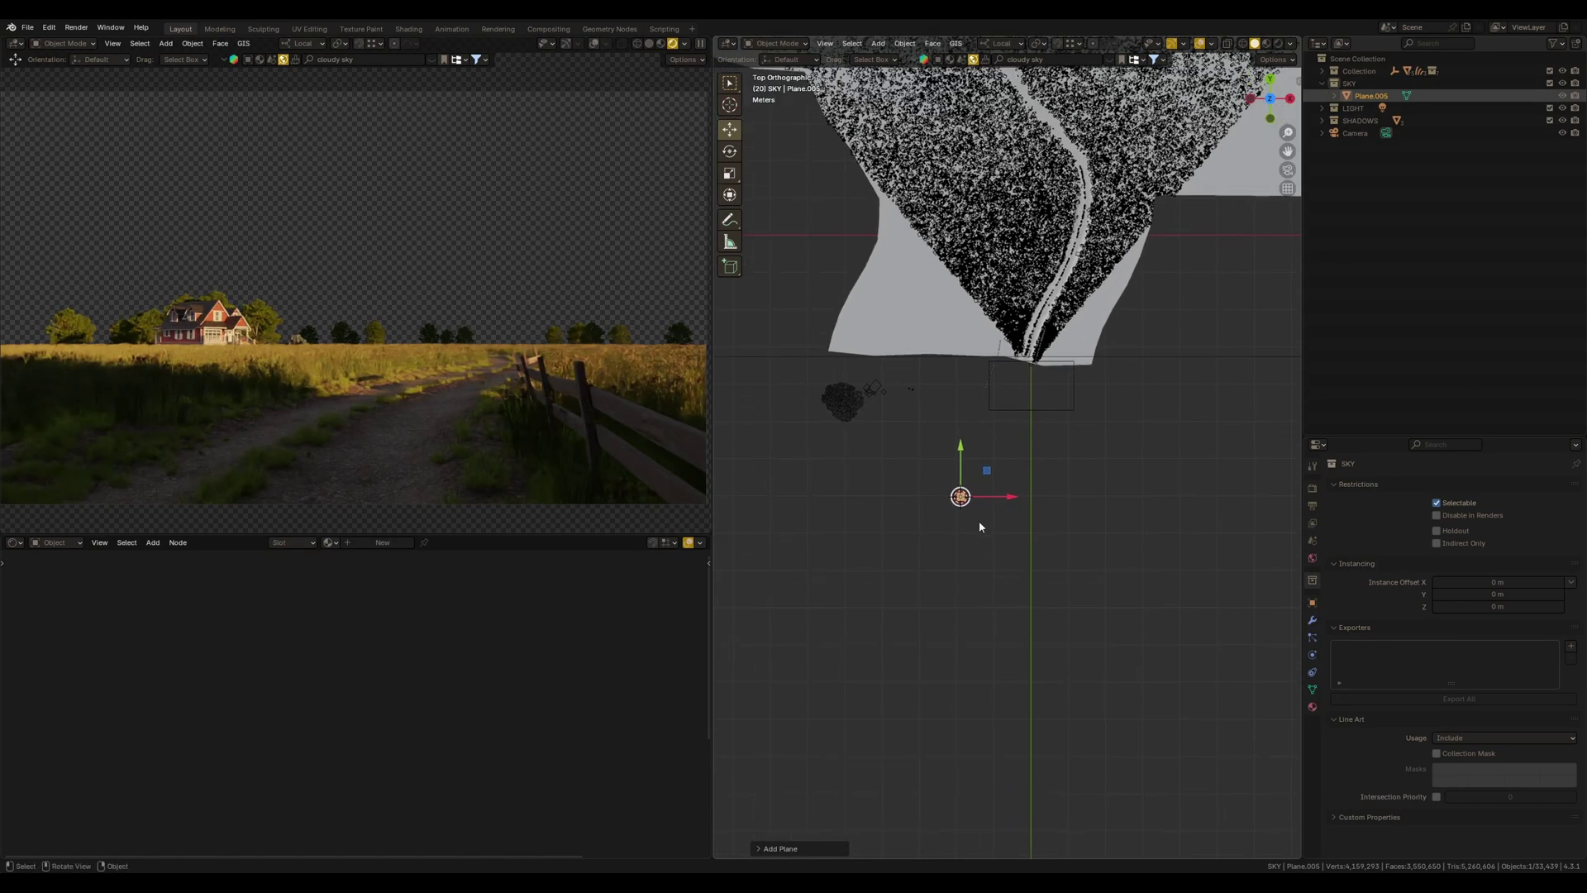
key(s)
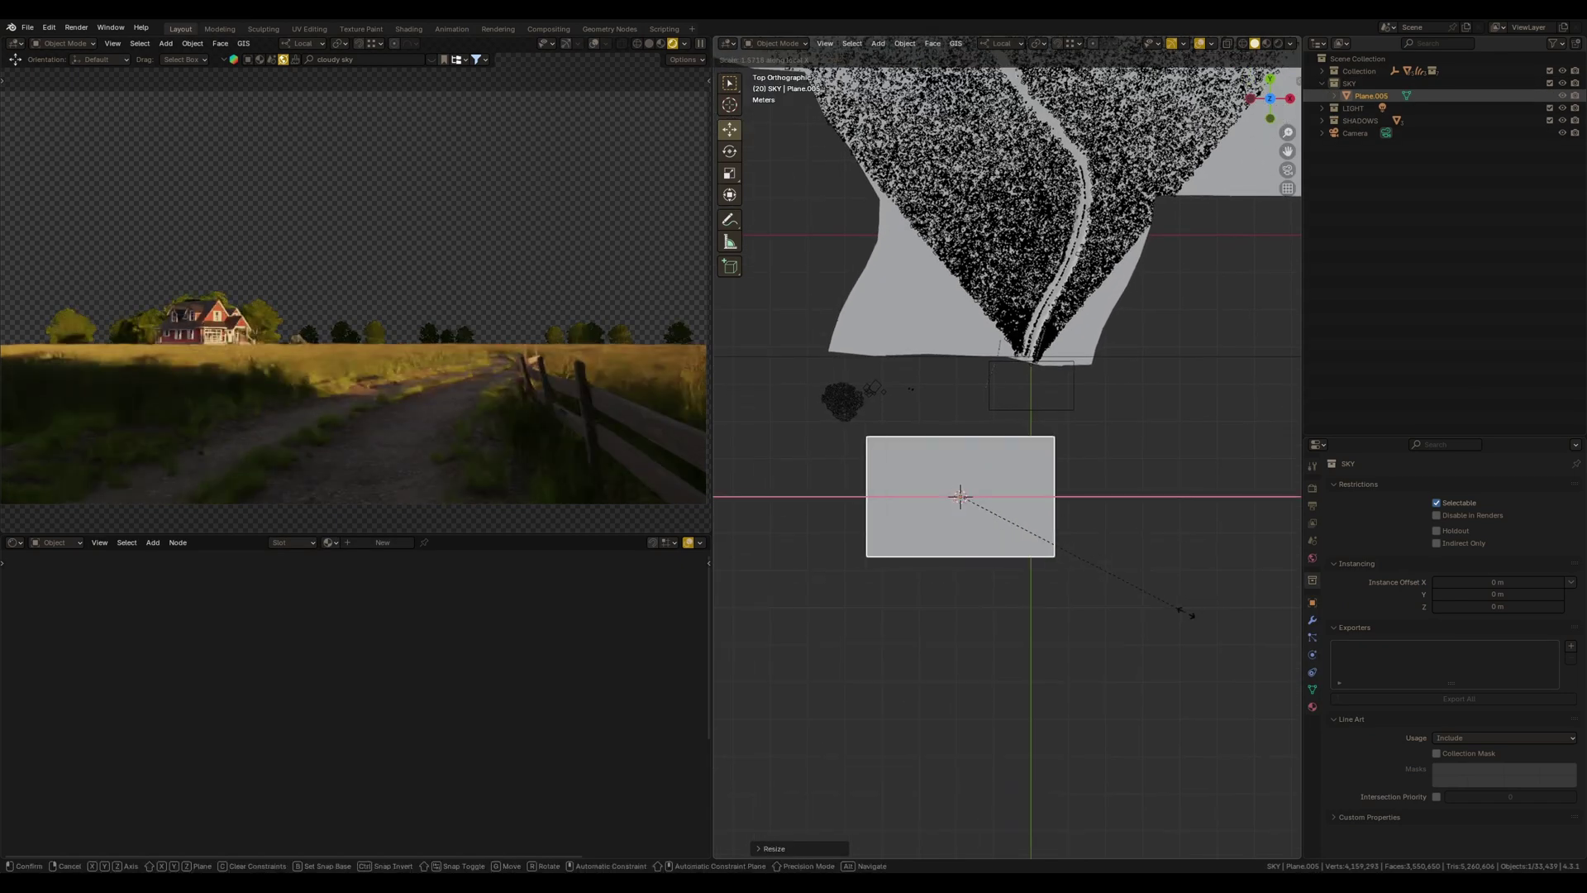
click(1234, 633)
key(x)
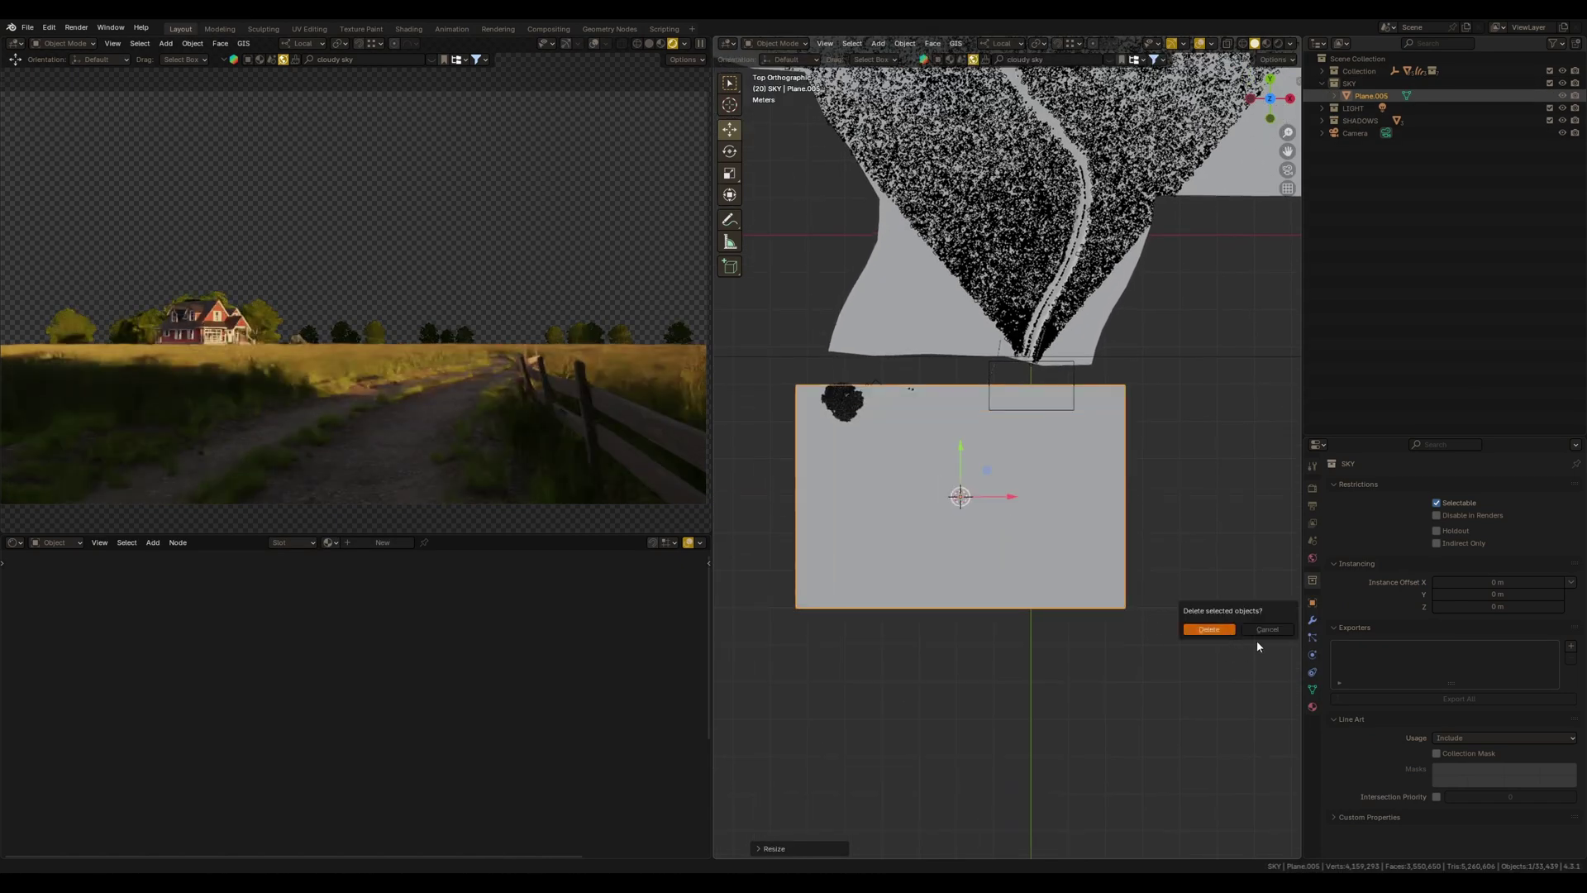
key(s)
key(x)
Rotate the sky plane 90° about its X axis and move it toward the terrain's far edge
key(r)
key(x)
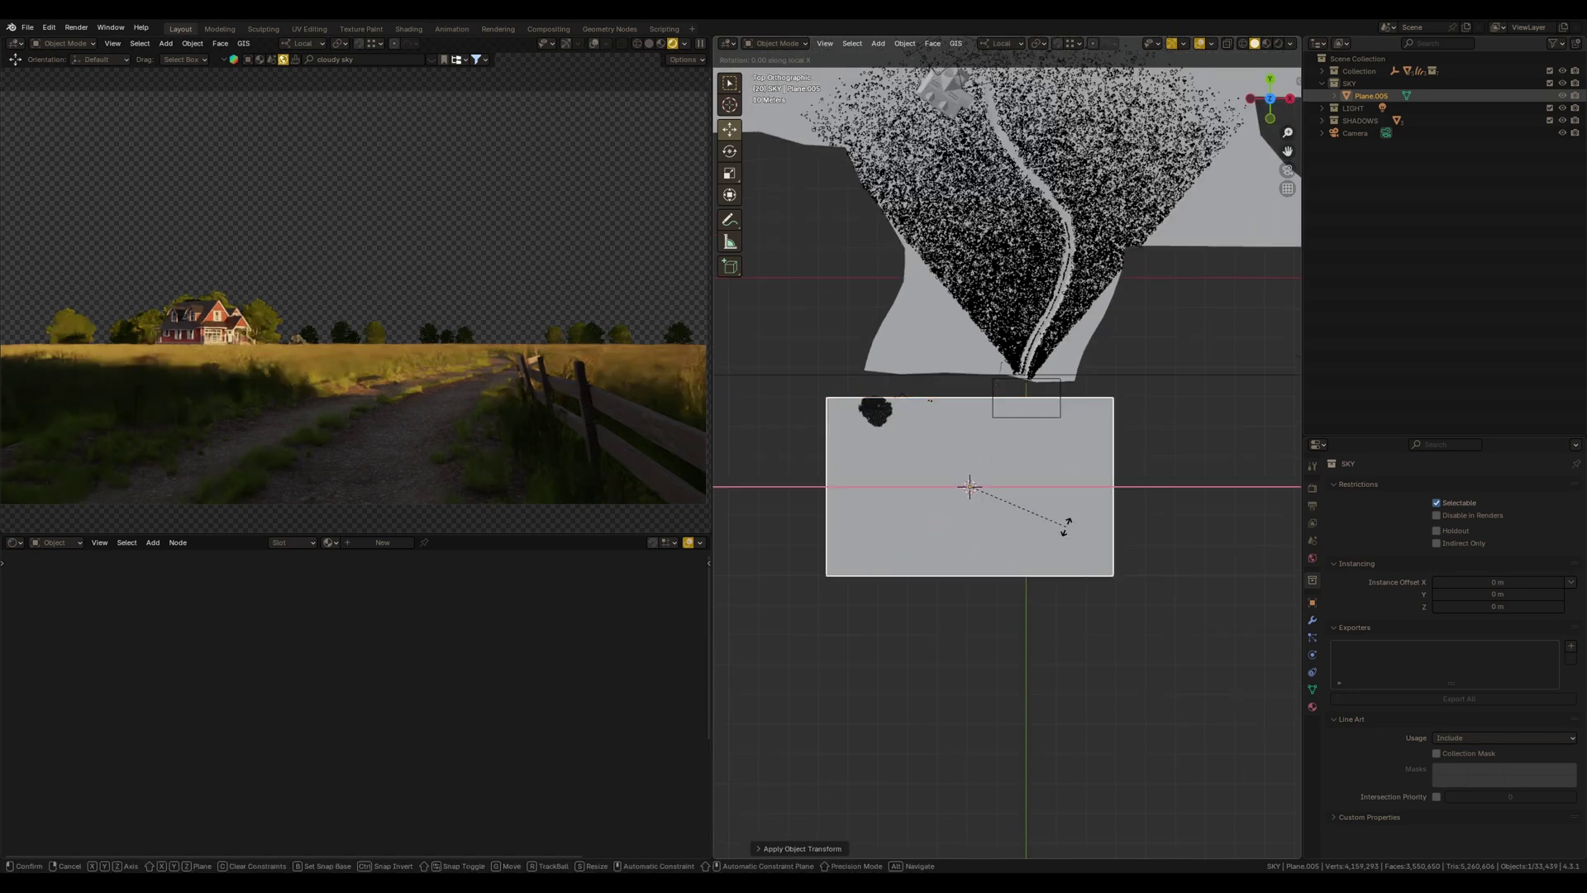
key(9)
key(0)
key(Return)
scroll(1014, 557, down, 4)
shift+middle_drag(1015, 556, 938, 741)
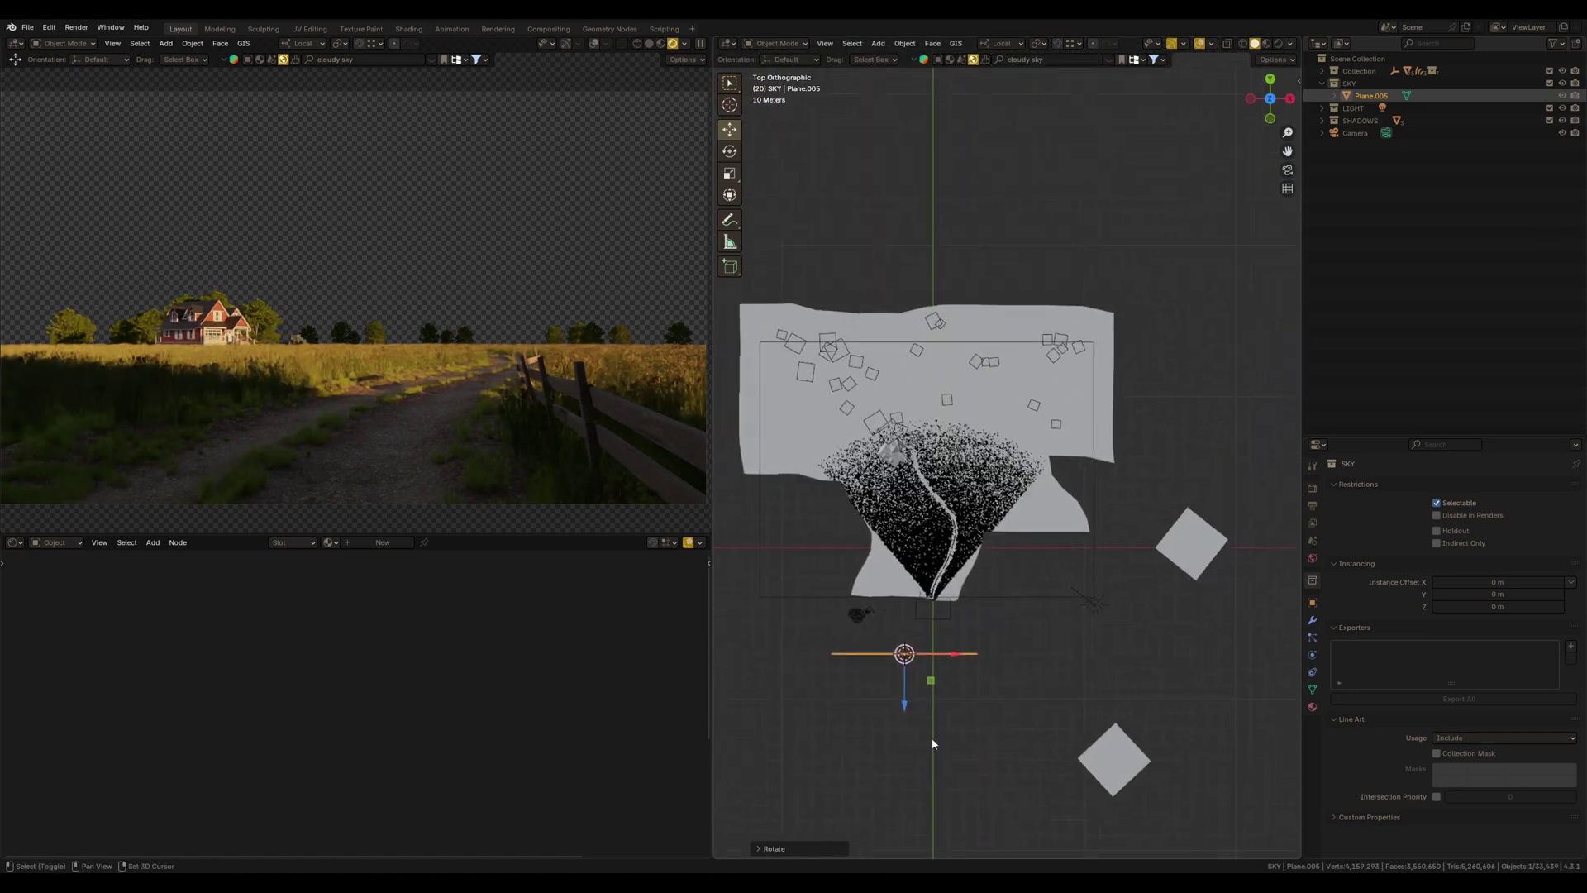
key(g)
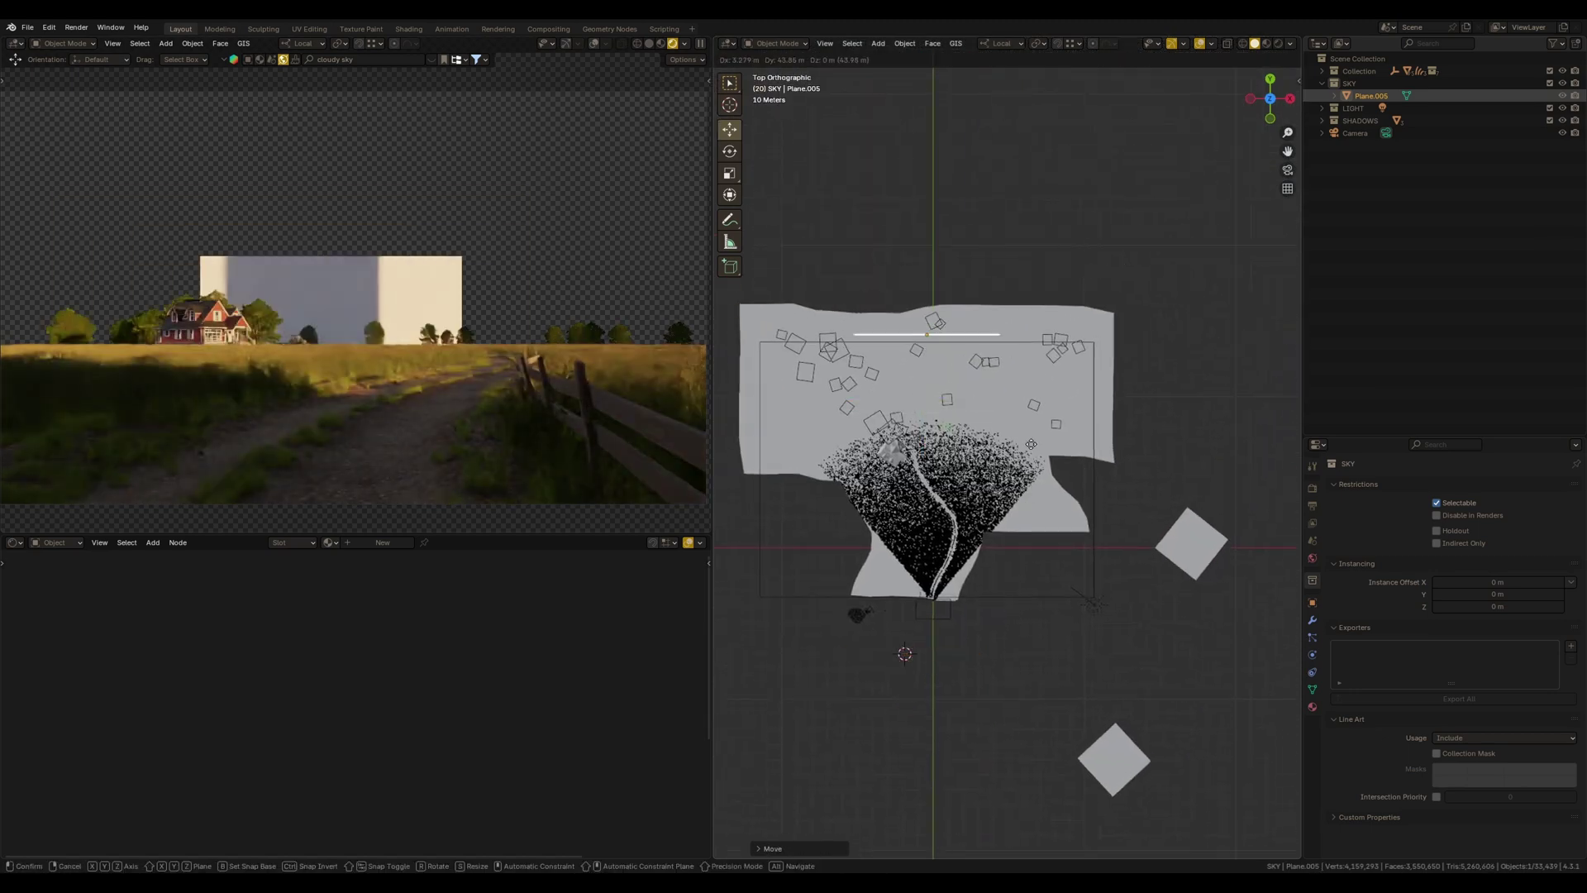
click(1028, 467)
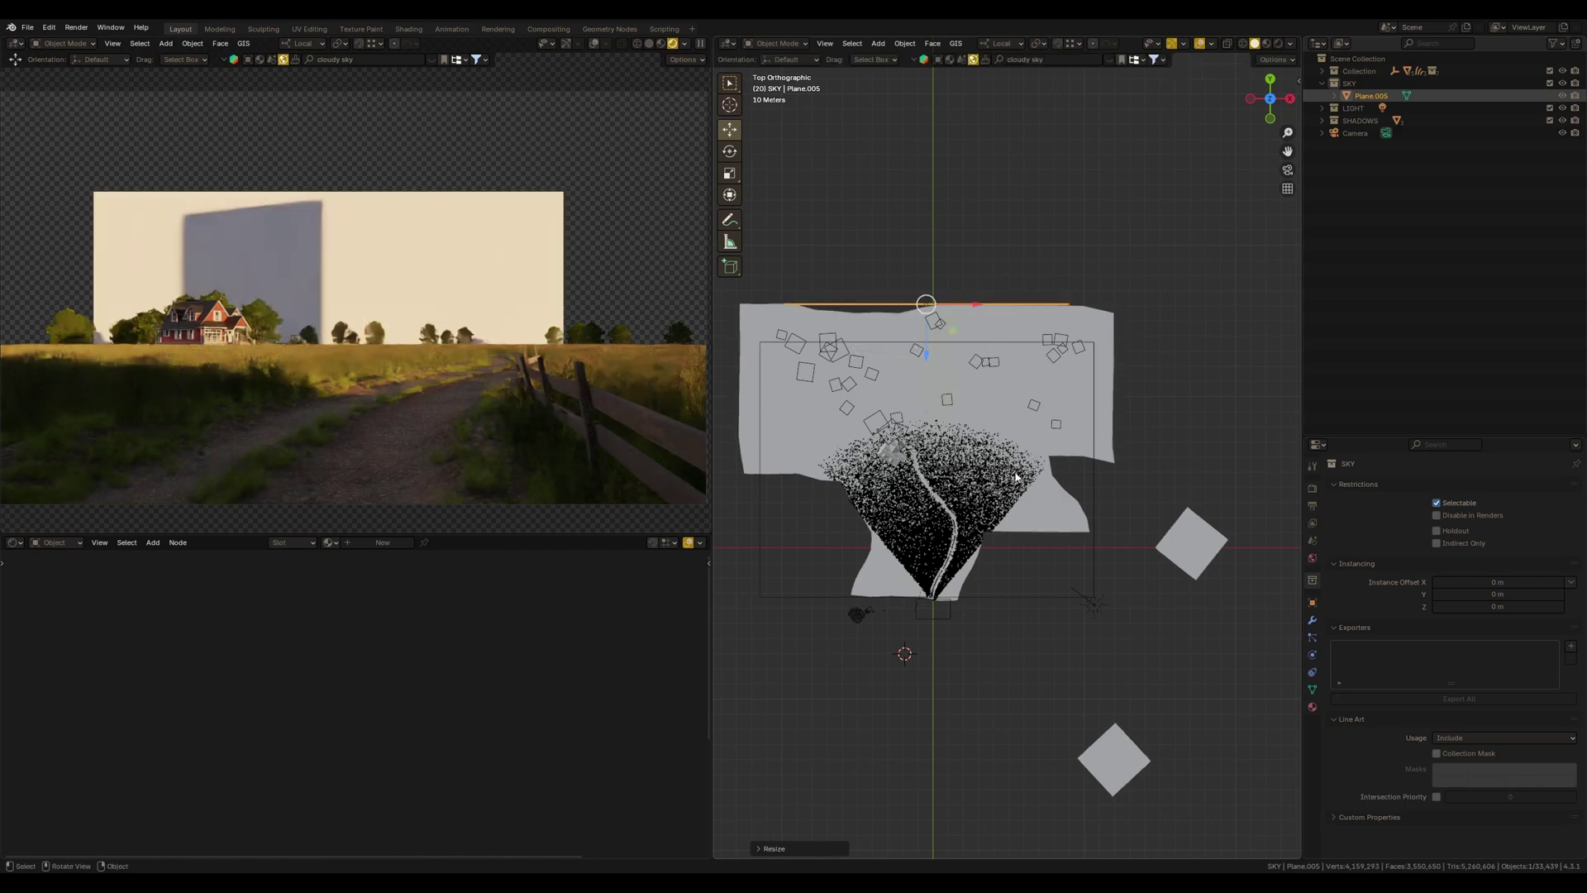
Enlarge the sky plane and fit it in the camera view so it fills the whole background
key(s)
click(1166, 522)
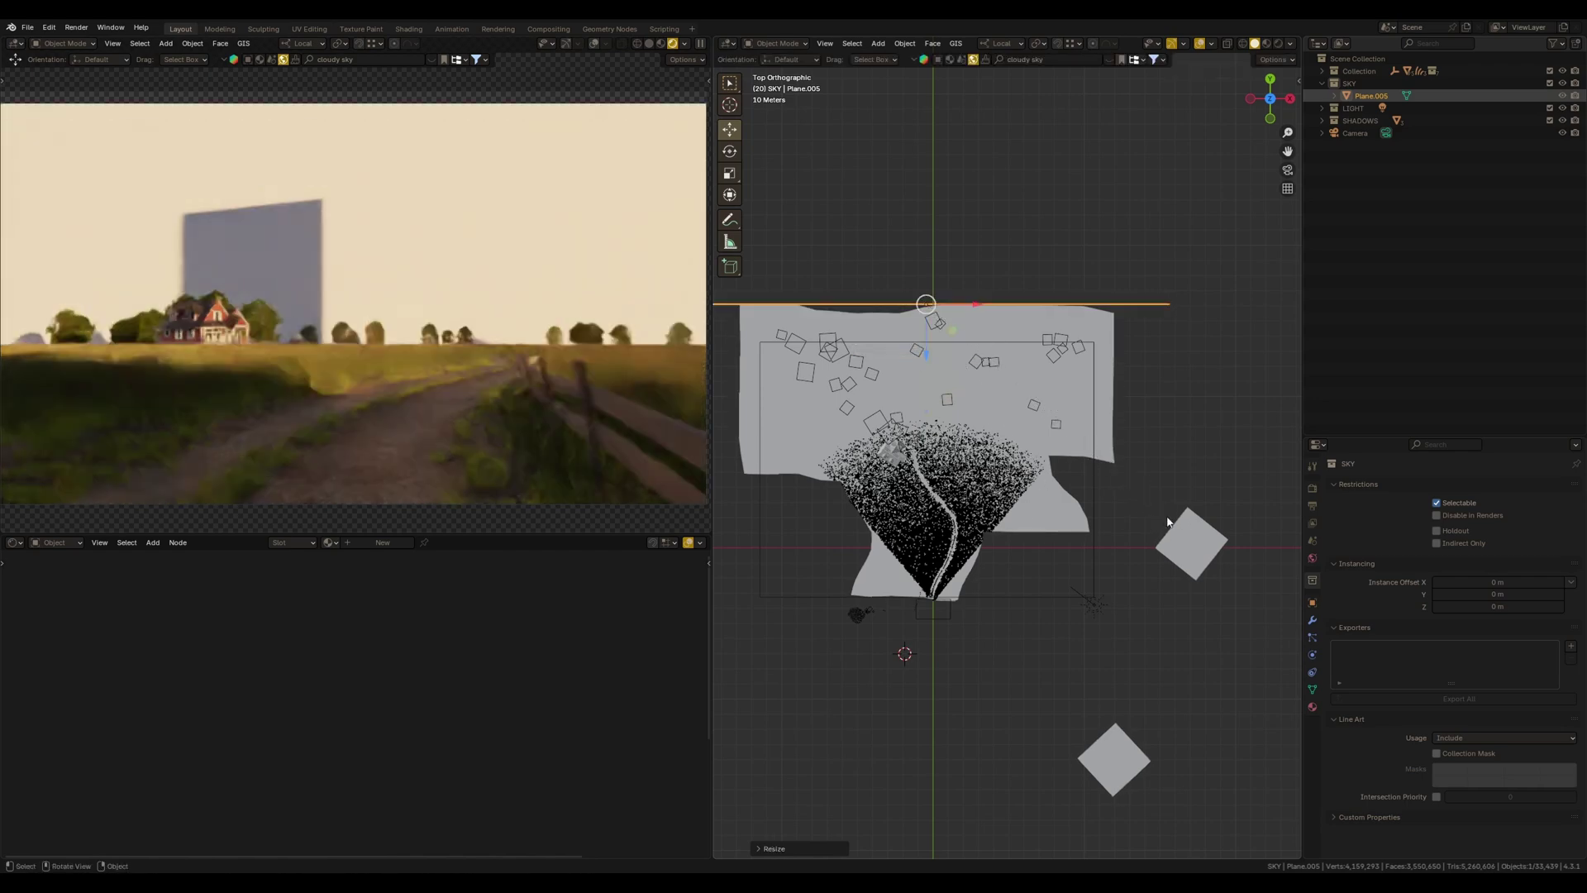
key(KP_0)
drag(993, 429, 998, 410)
key(s)
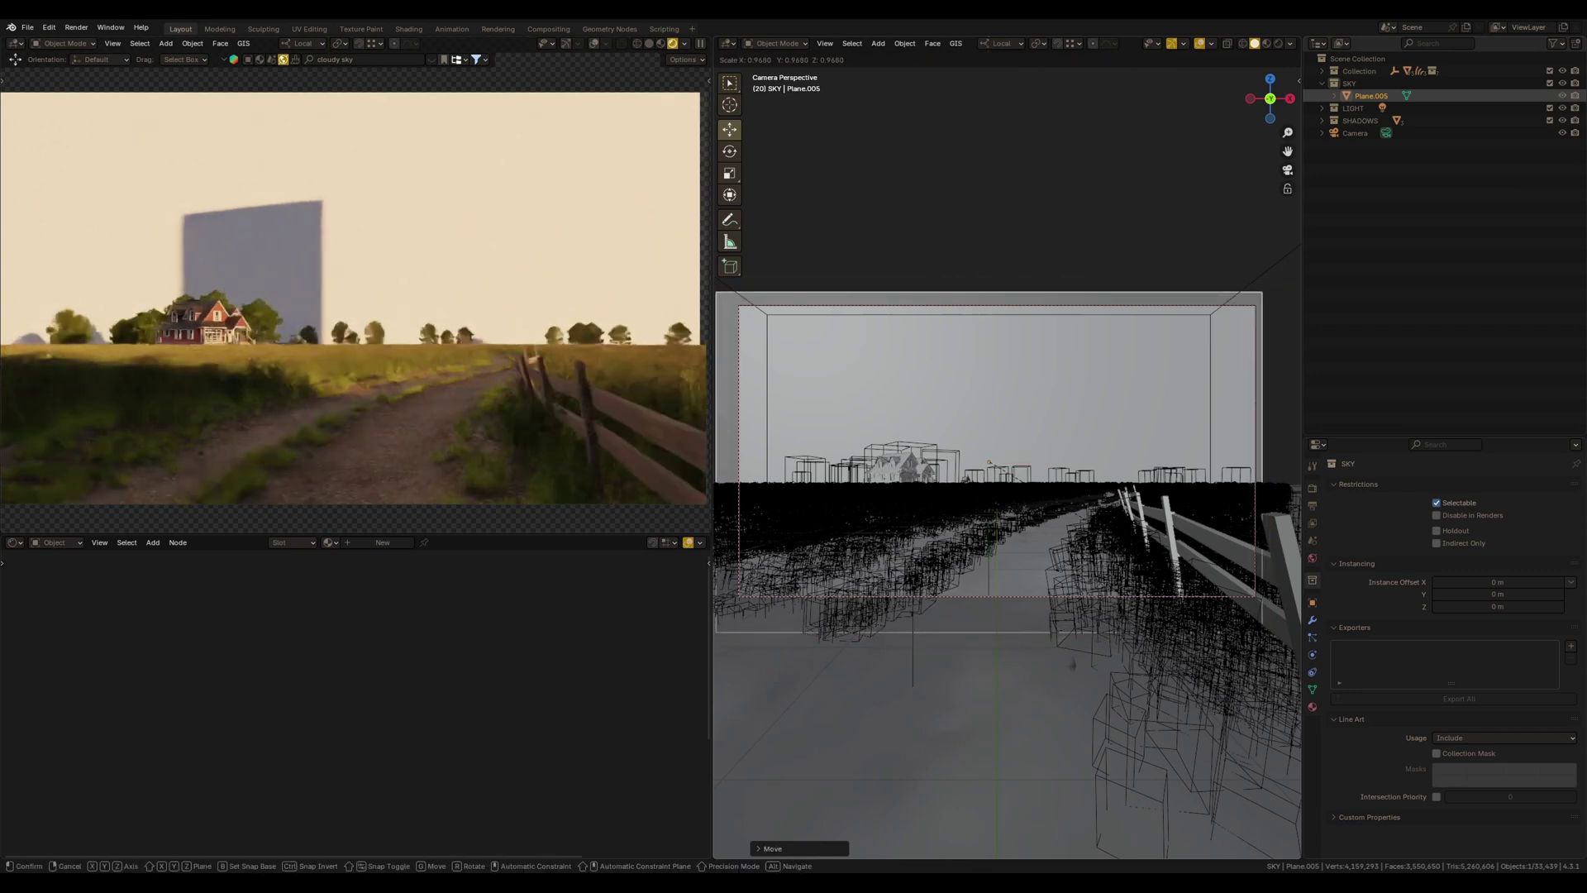
click(1121, 539)
key(g)
key(shift+z)
click(996, 450)
Create a new material on the sky plane and open a file browser area below the 3D view showing the stock SKY folder
click(380, 543)
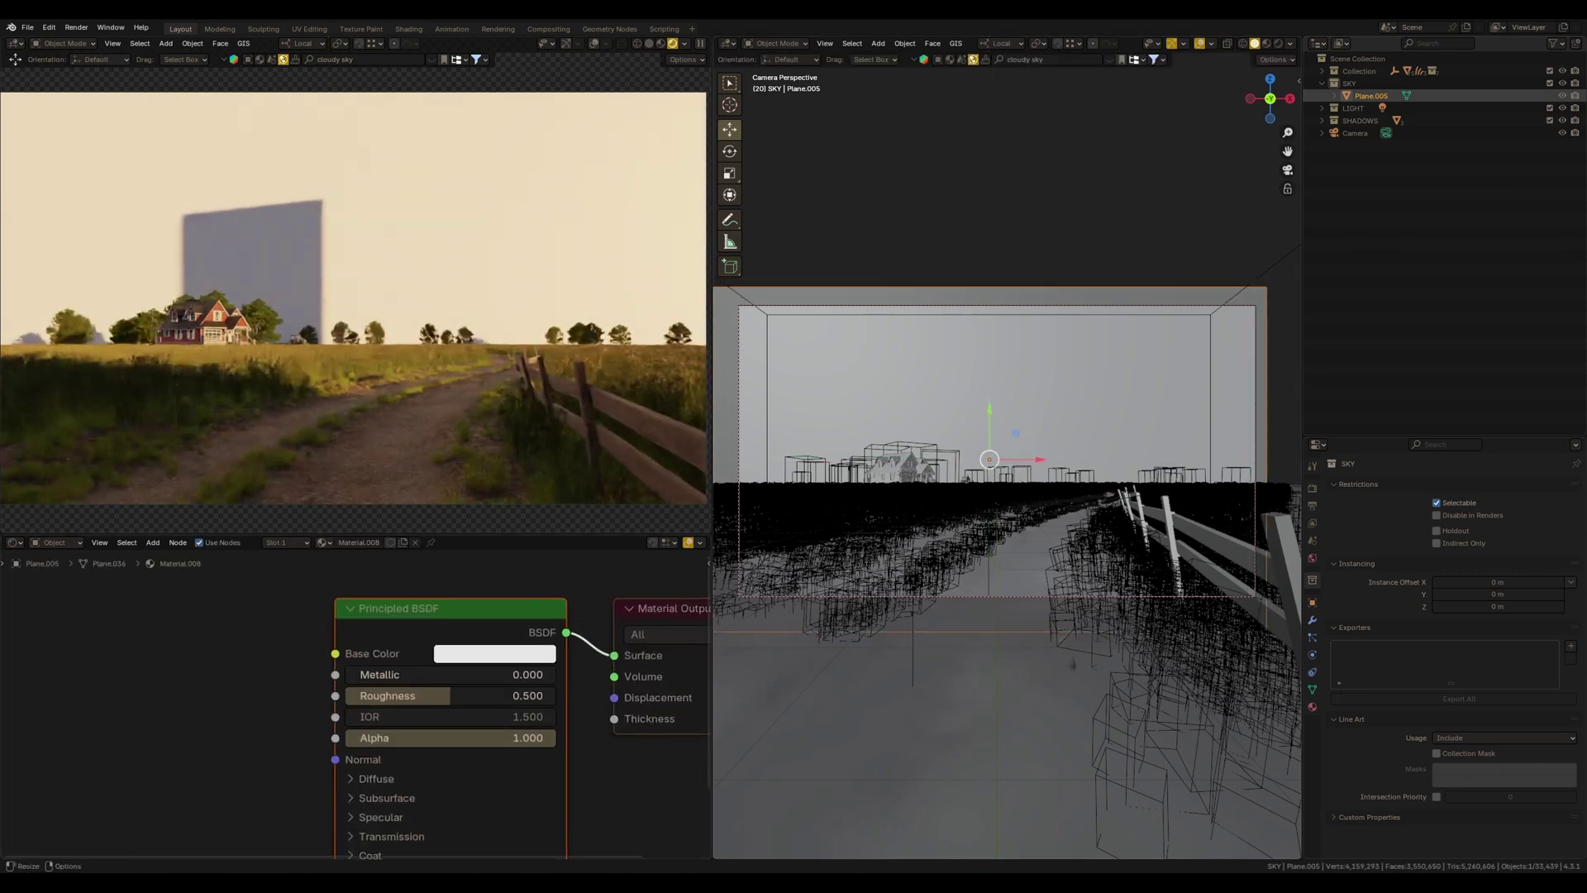
drag(713, 855, 720, 613)
click(728, 612)
click(1123, 676)
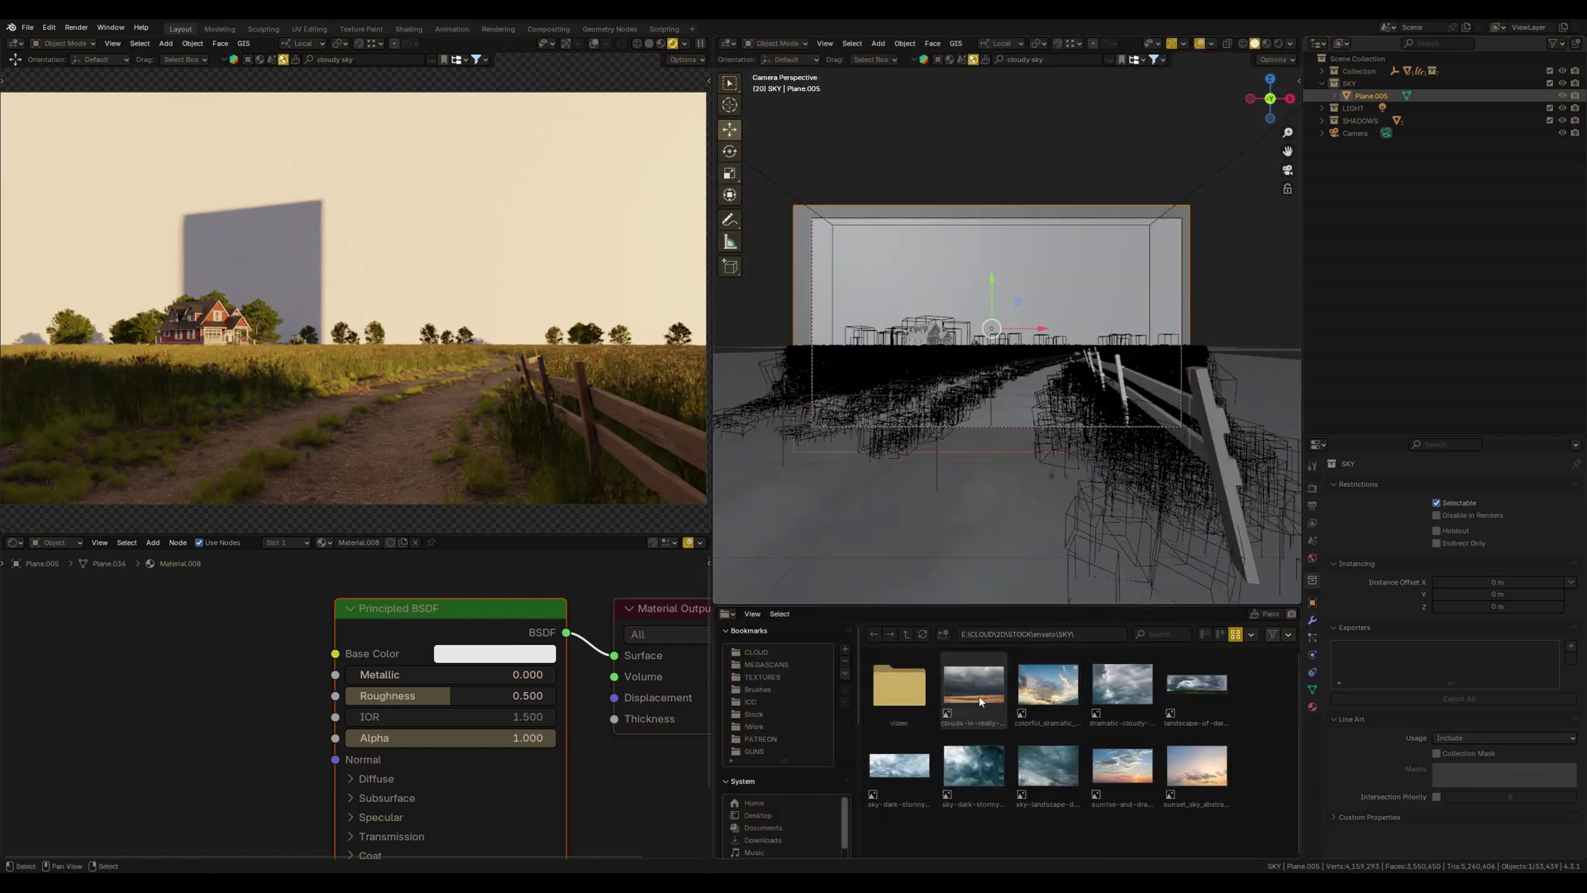
Bring the "clouds-in-really" image into the sky material's nodes and connect its Color to the Principled BSDF's Base Color
drag(926, 608, 926, 588)
drag(974, 678, 201, 678)
middle_drag(228, 706, 427, 639)
drag(579, 635, 511, 670)
scroll(377, 719, down, 3)
drag(334, 671, 306, 672)
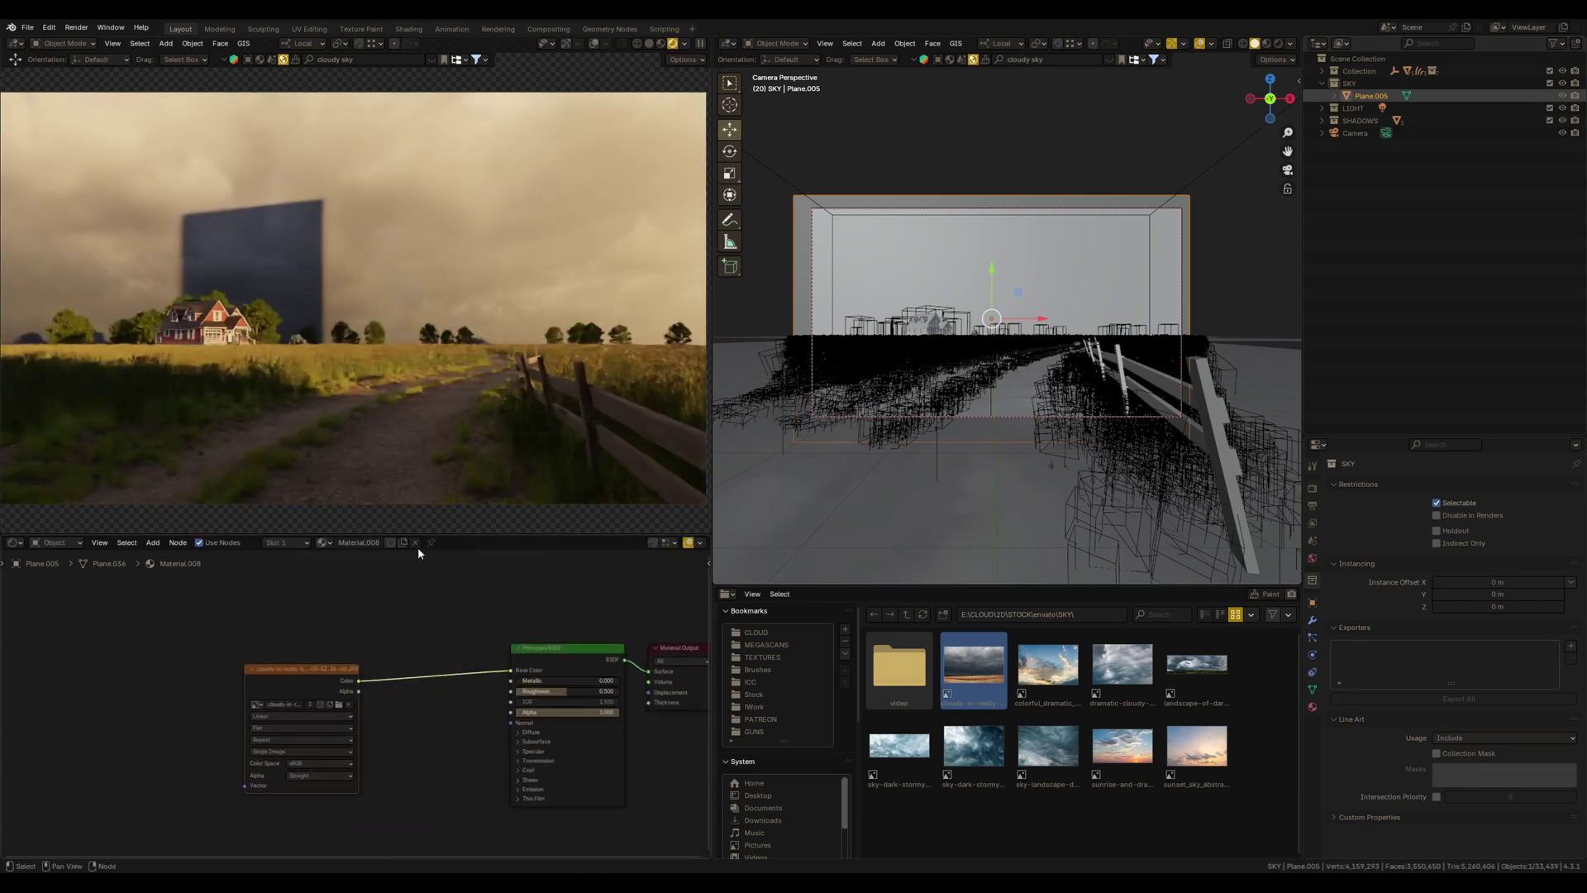
Adjust the sky plane's height in the camera view so the image's bright band sits just above the field's horizon
scroll(458, 477, down, 2)
scroll(383, 765, up, 3)
drag(992, 274, 1000, 210)
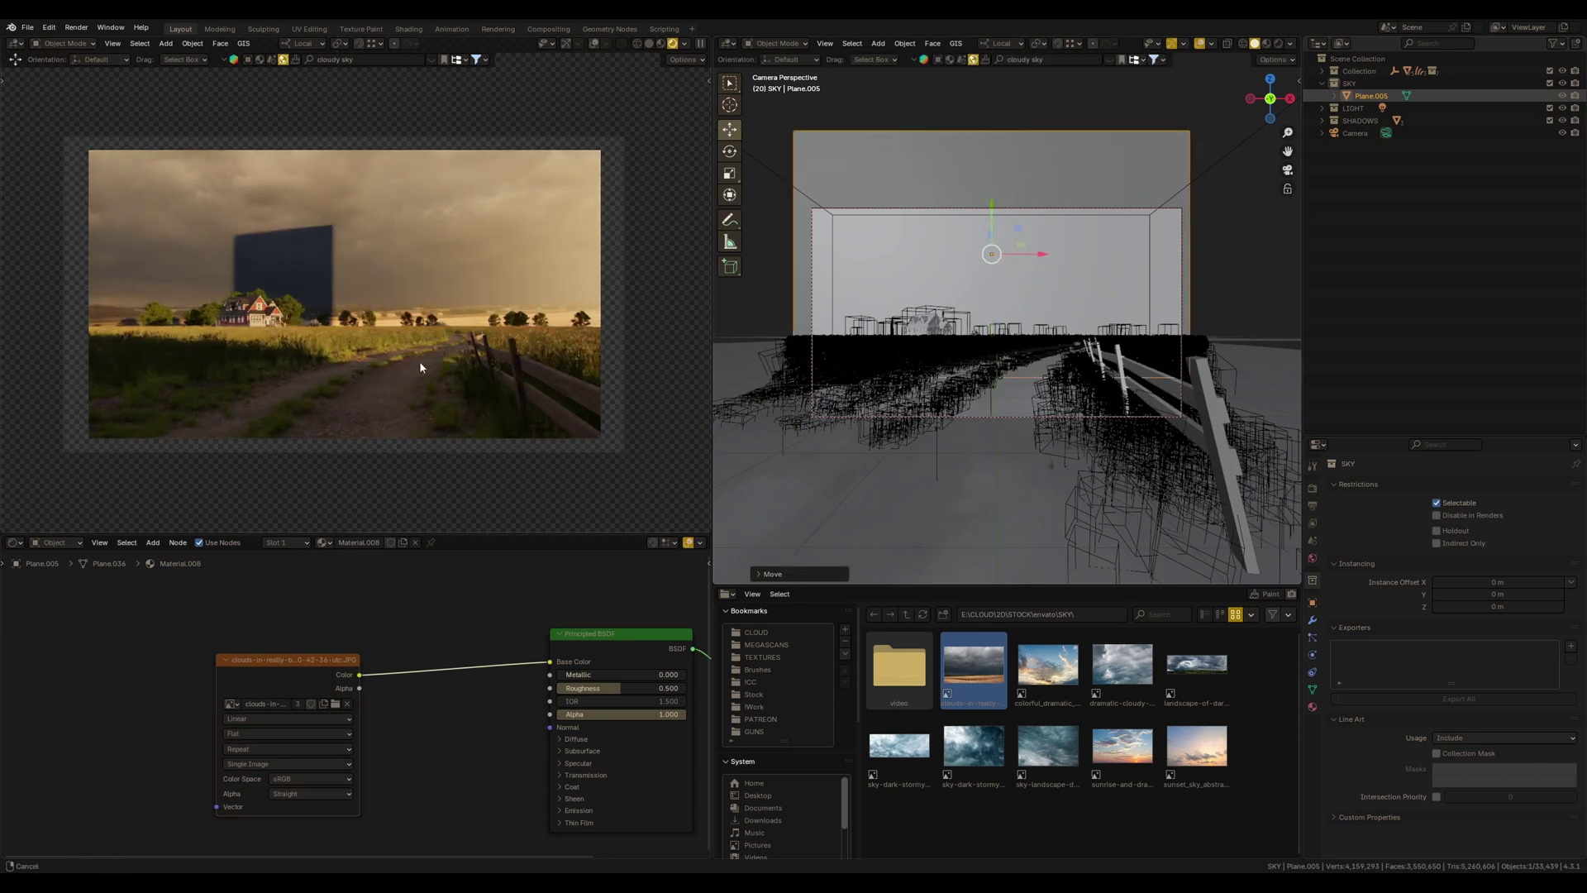
scroll(421, 356, up, 2)
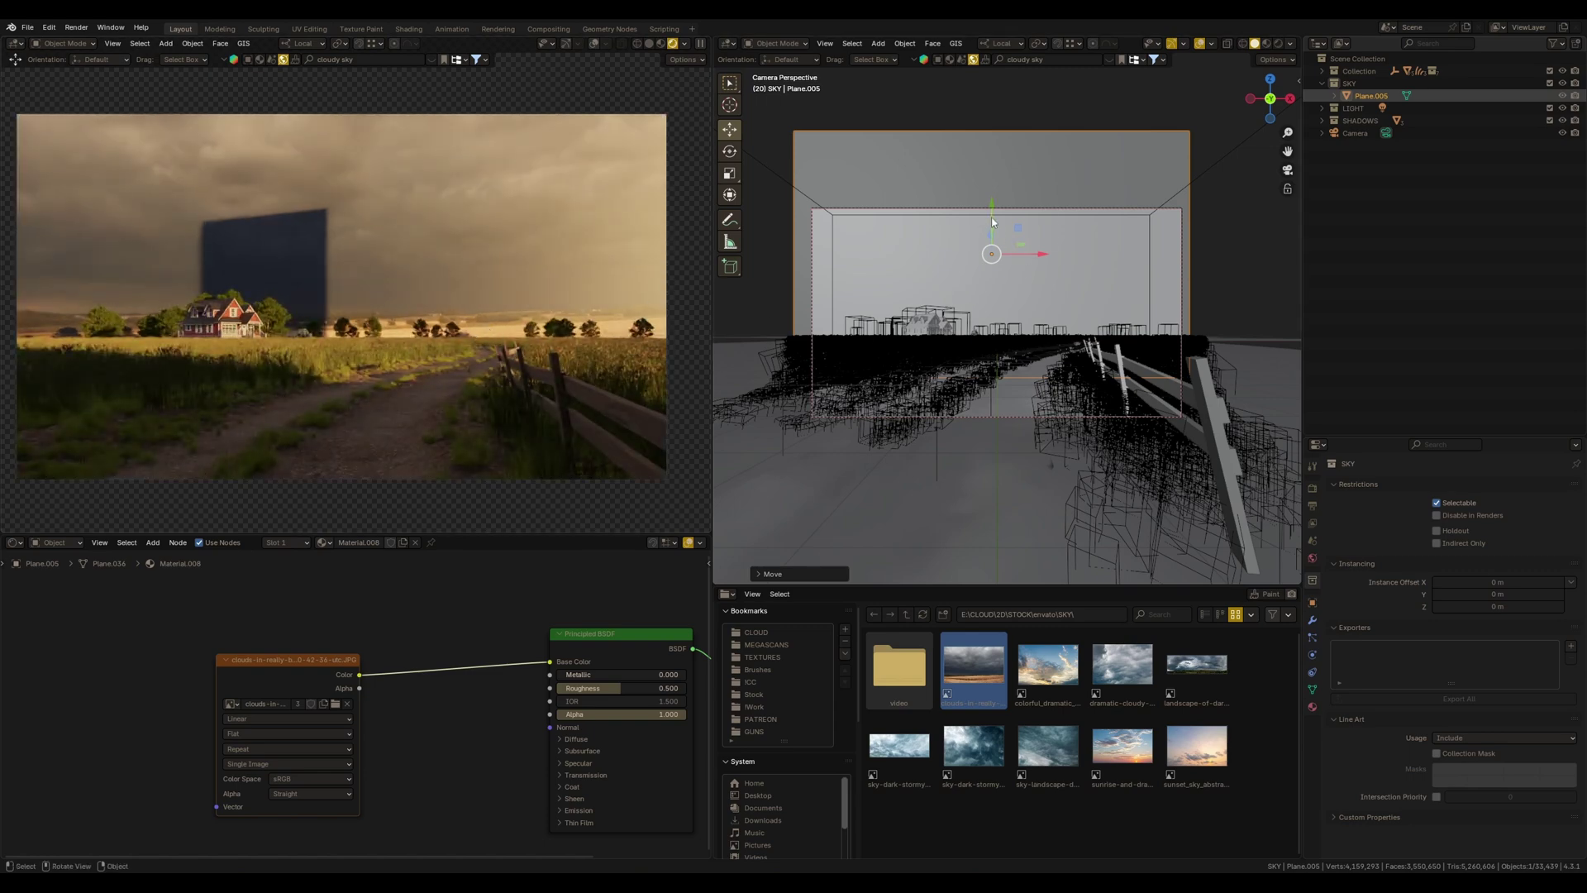
drag(988, 218, 987, 240)
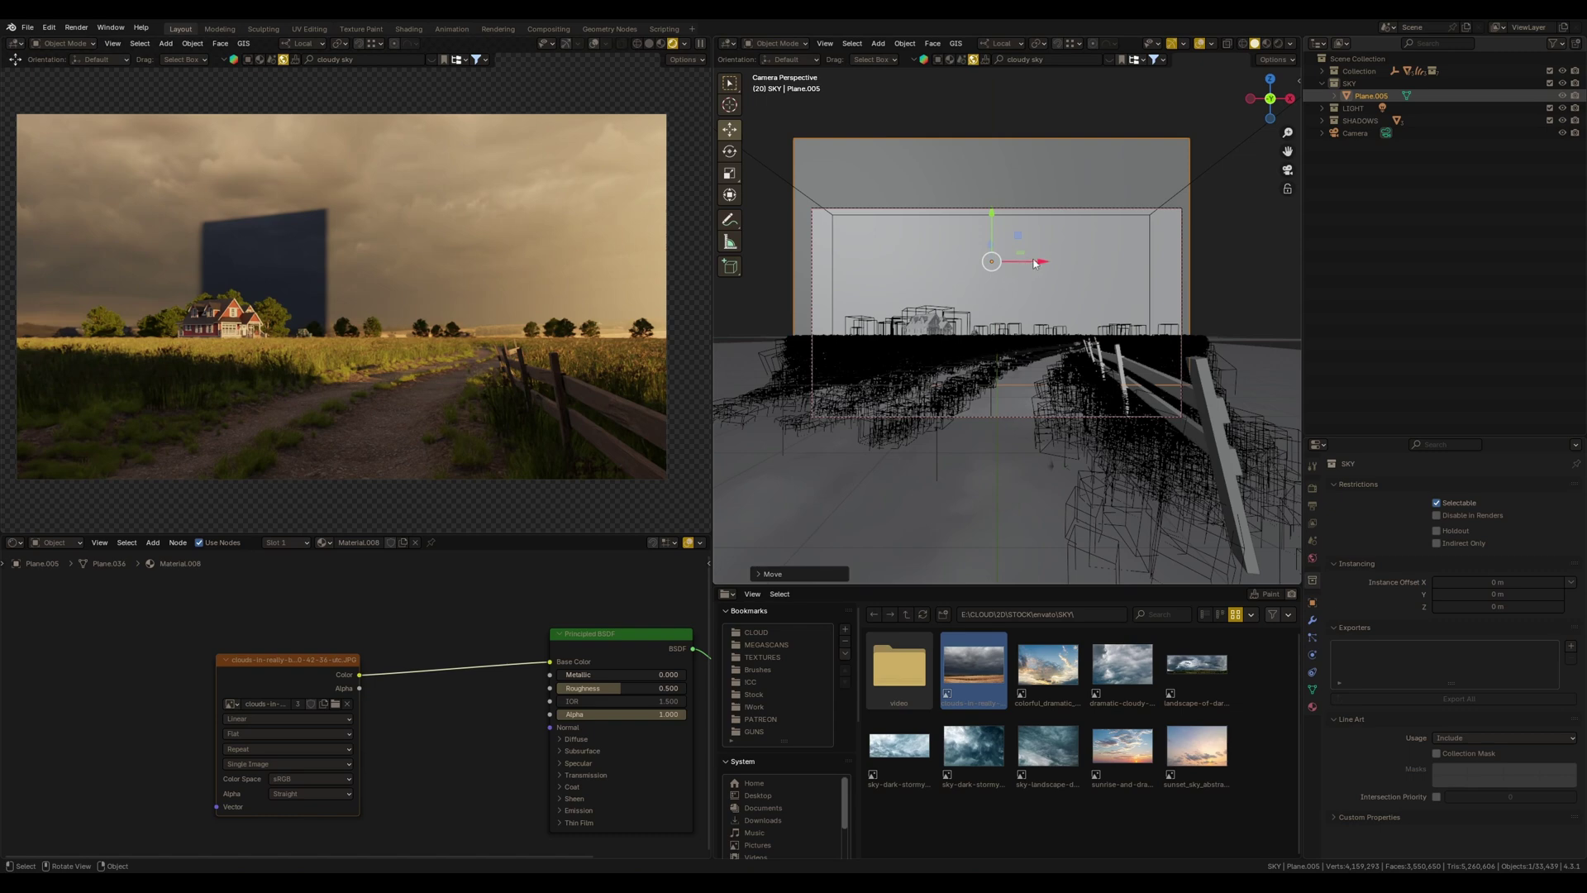
Shift the sky plane slightly toward +X, widen it a little along X and fine-tune its height
drag(1039, 260, 1043, 261)
key(s)
key(x)
click(1148, 382)
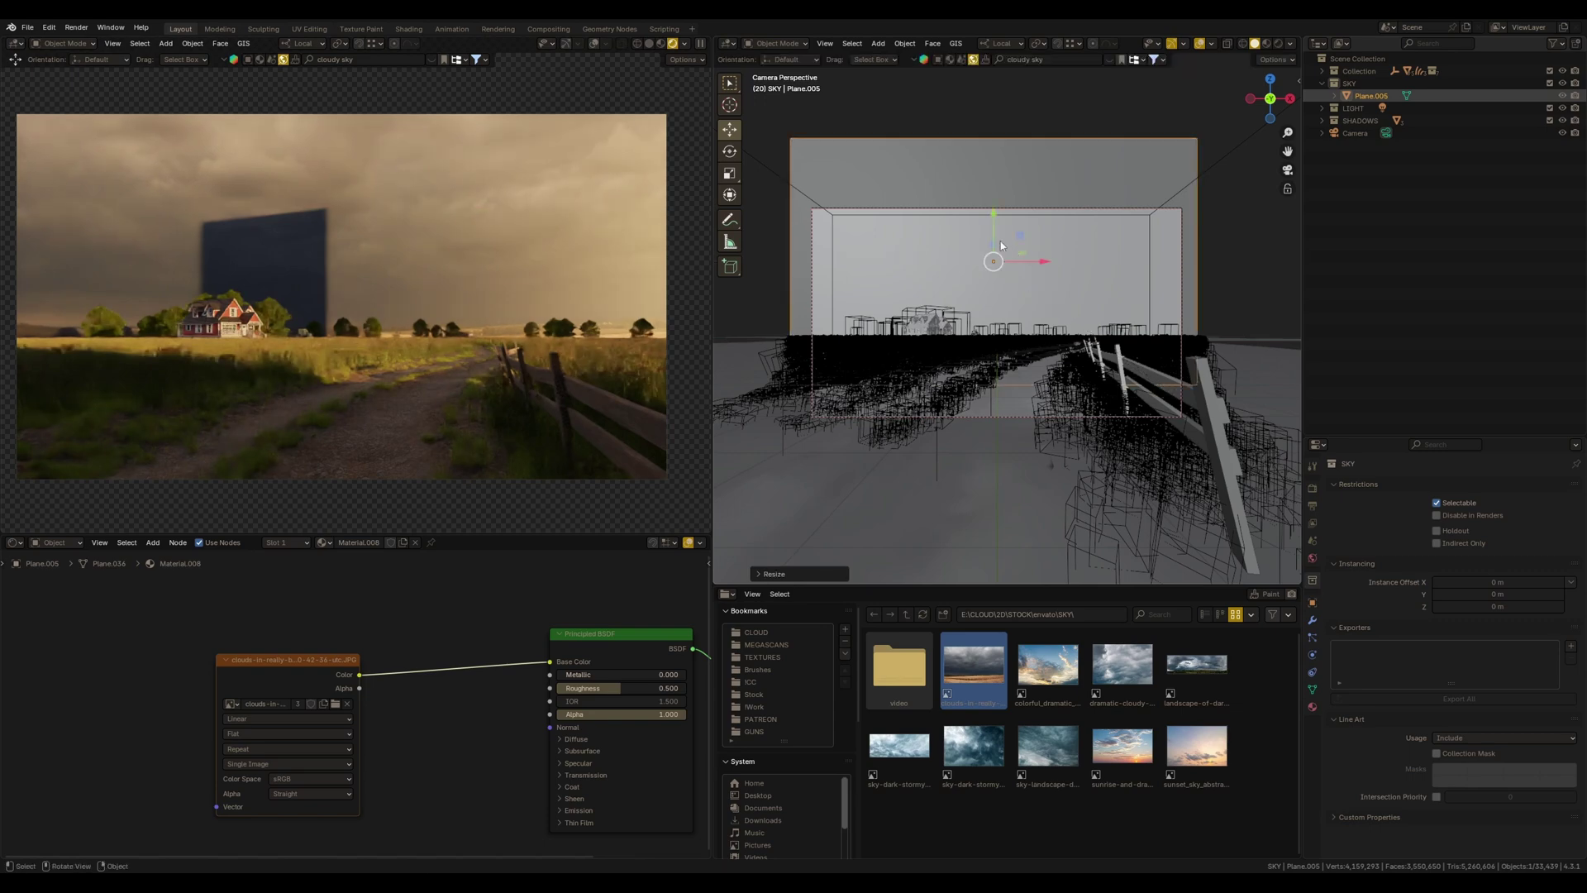
drag(993, 220, 993, 224)
Move the cloud image node farther away from the Principled BSDF in the sky material
middle_drag(335, 705, 372, 649)
drag(329, 612, 248, 612)
Create a light linking collection for the sun, add the sky plane to it and exclude the plane from the sun's light
key(KP_7)
scroll(1015, 379, down, 3)
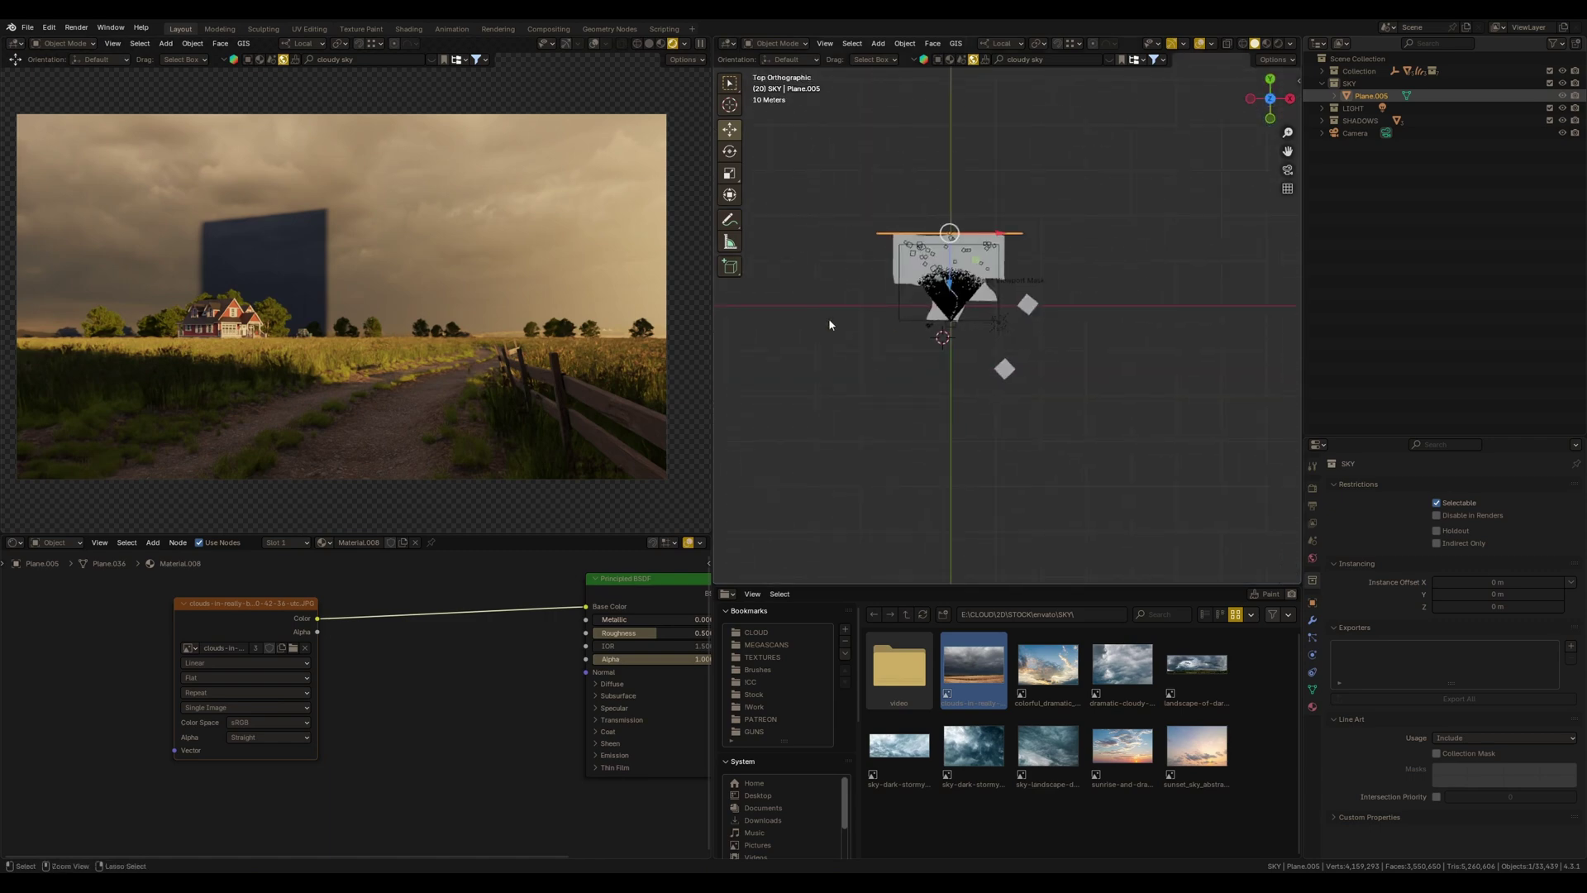
scroll(1000, 306, up, 4)
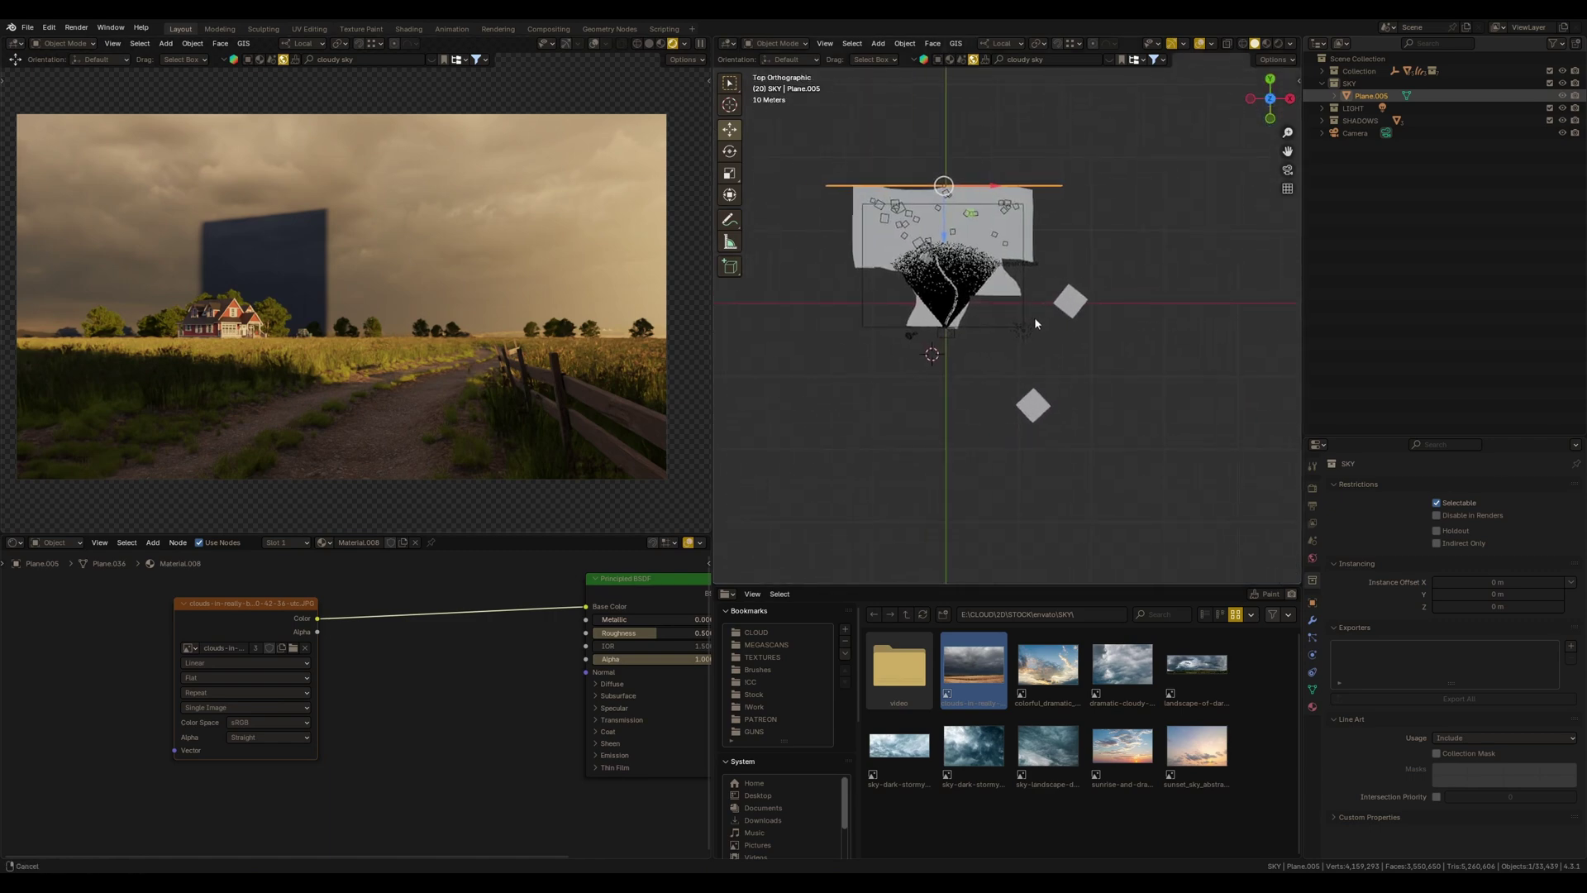
click(1086, 299)
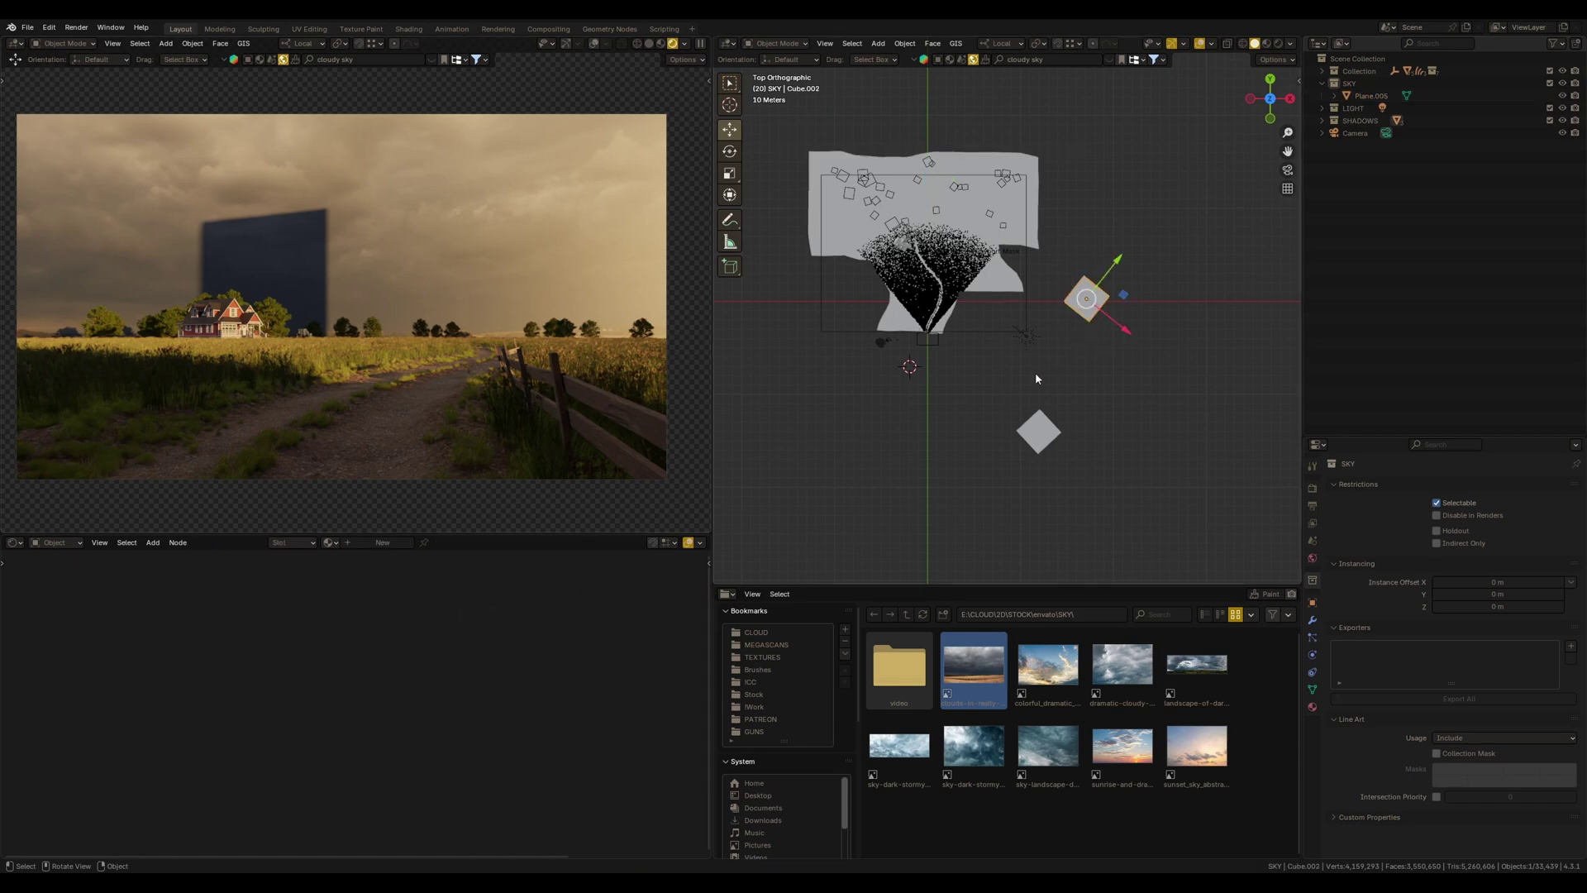
middle_drag(819, 311, 971, 306)
click(988, 360)
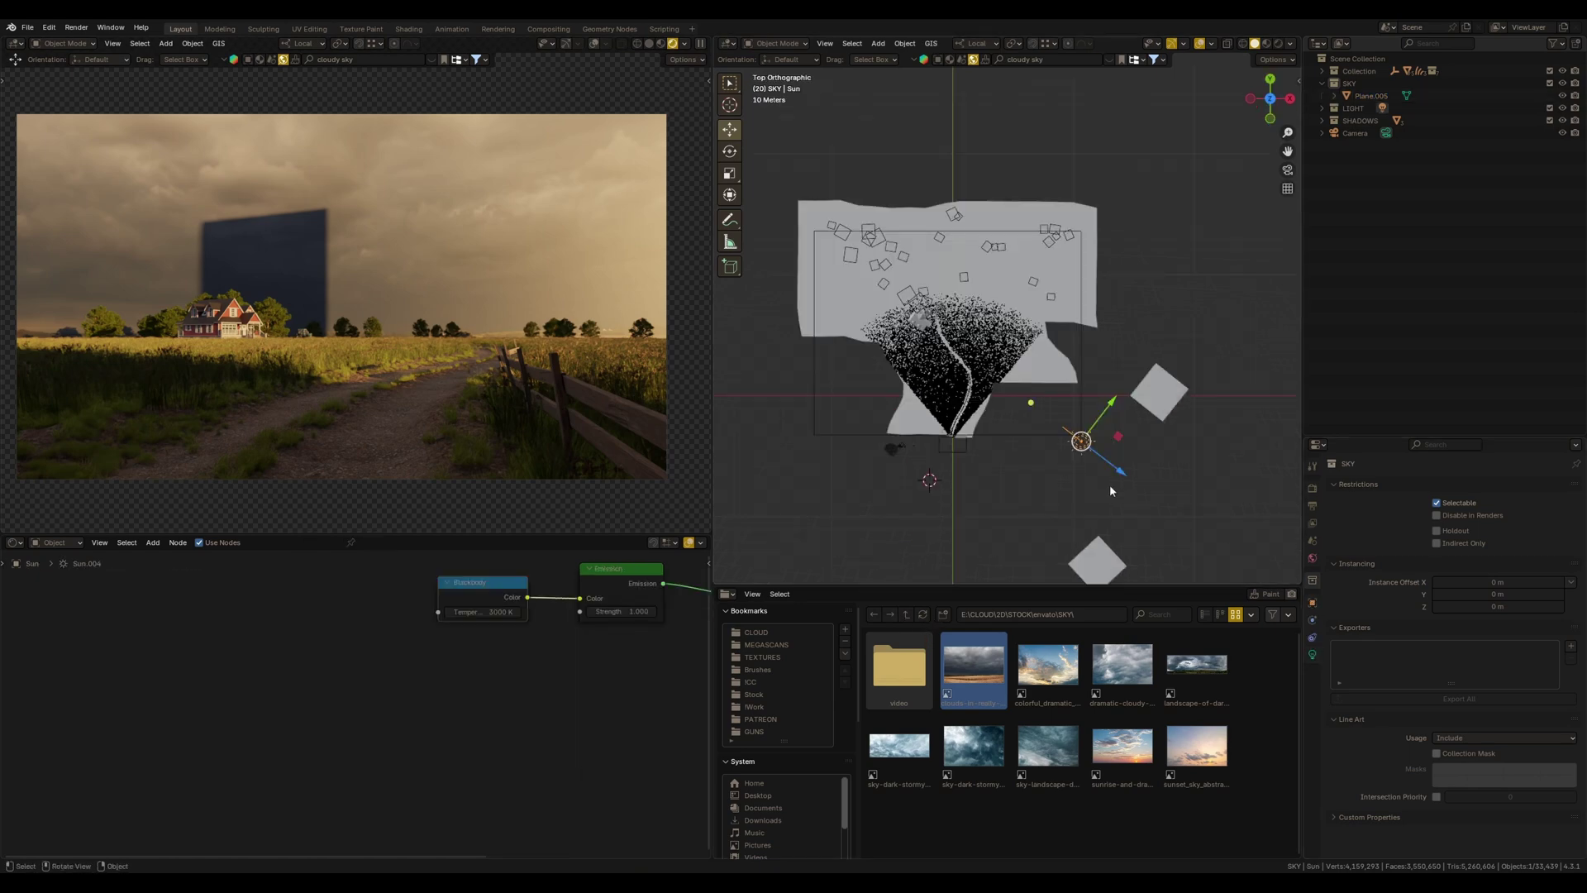
click(1312, 602)
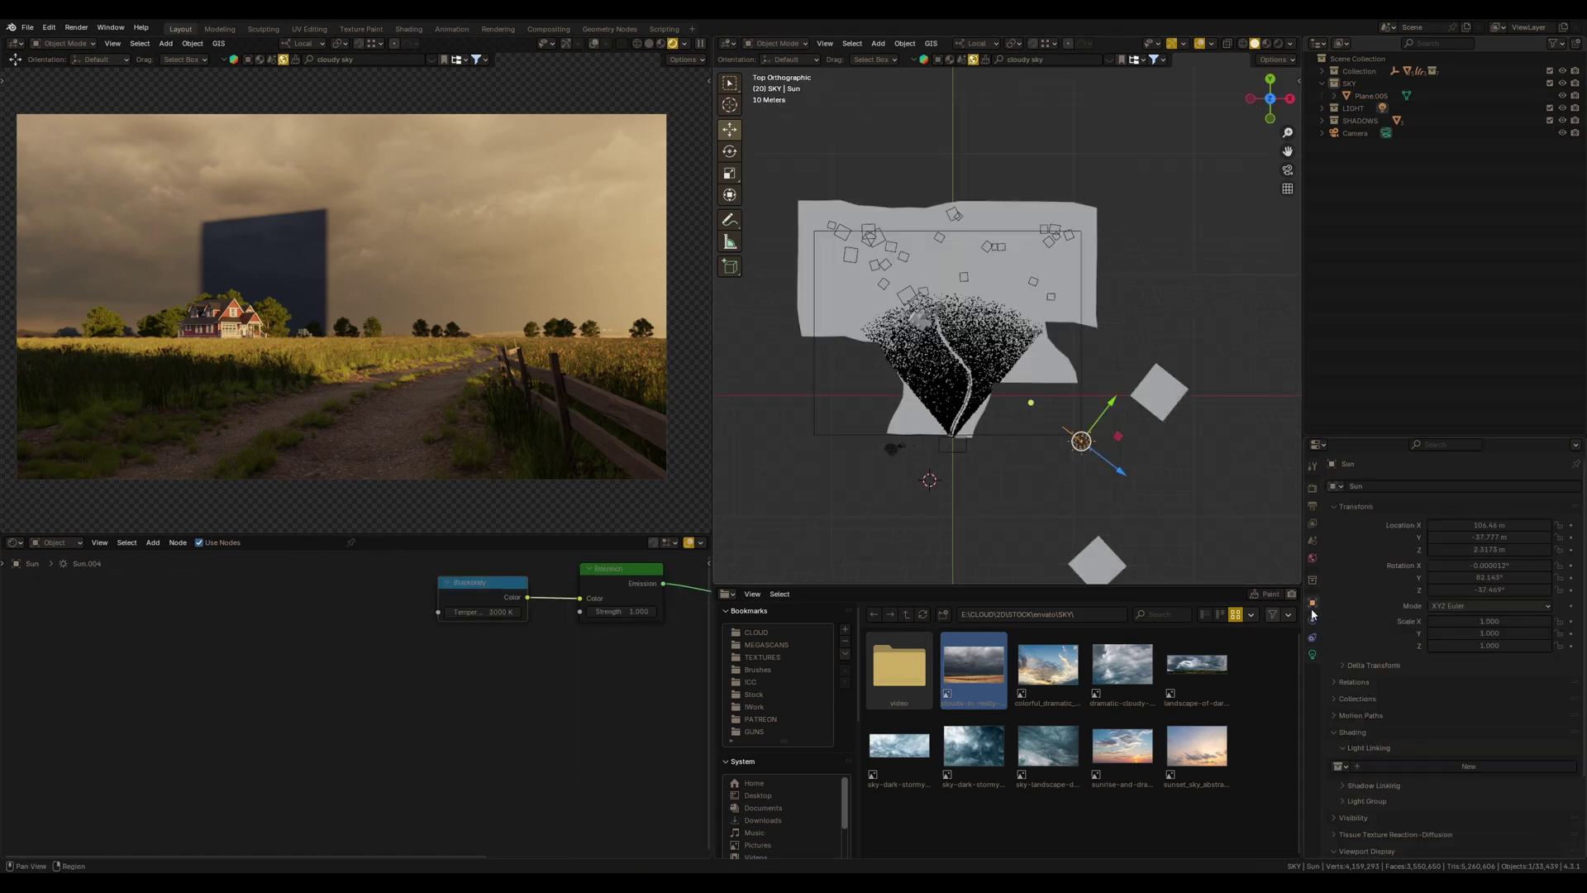
scroll(1379, 645, down, 3)
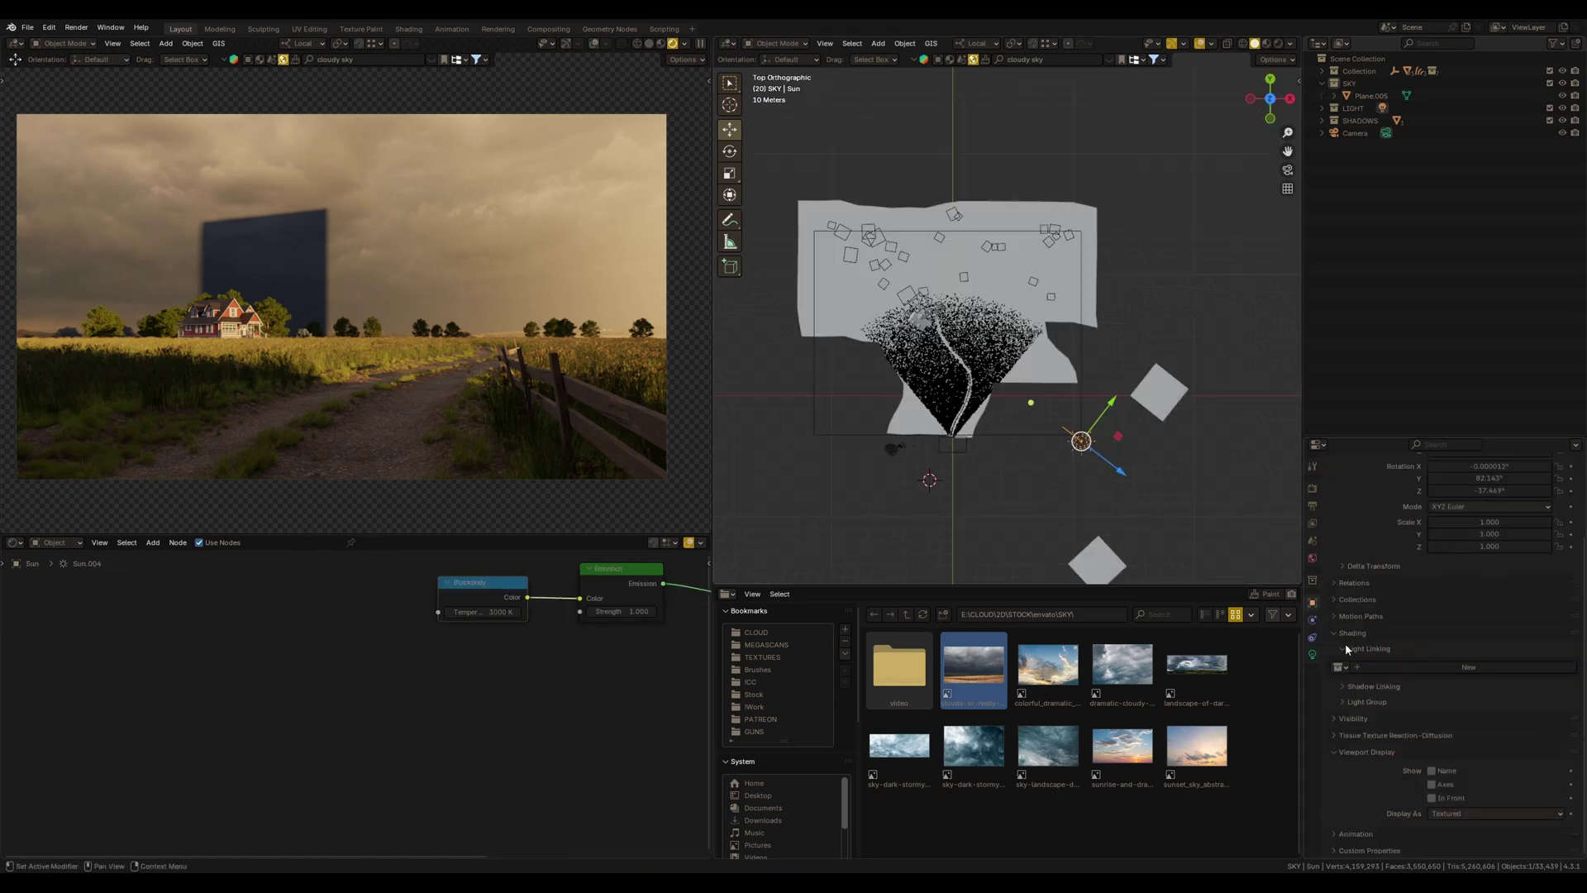
click(1406, 666)
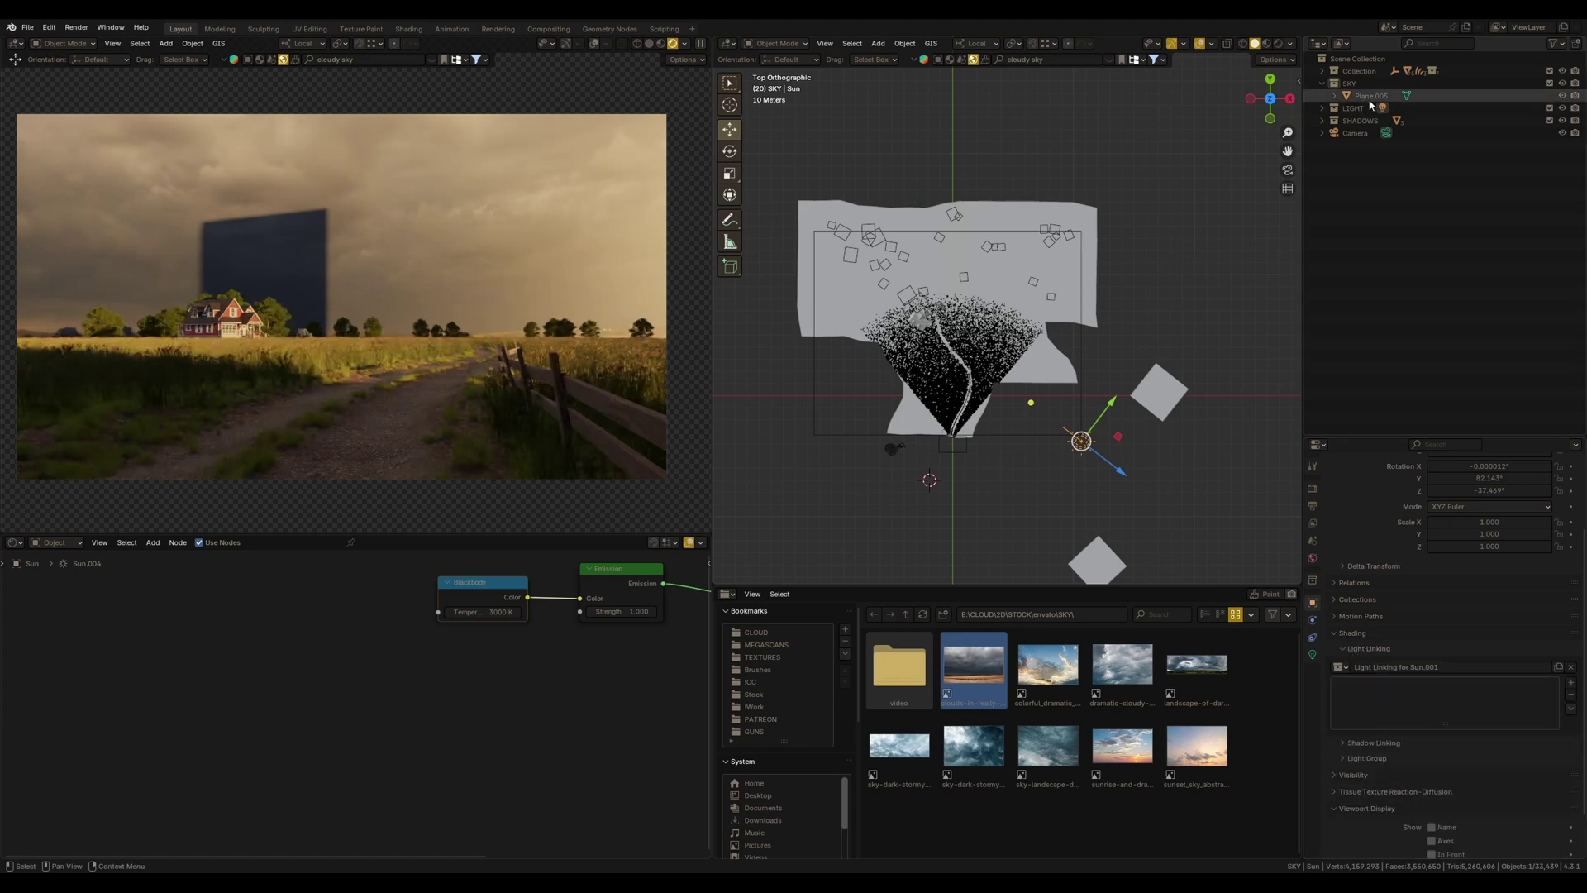
drag(1371, 96, 1411, 712)
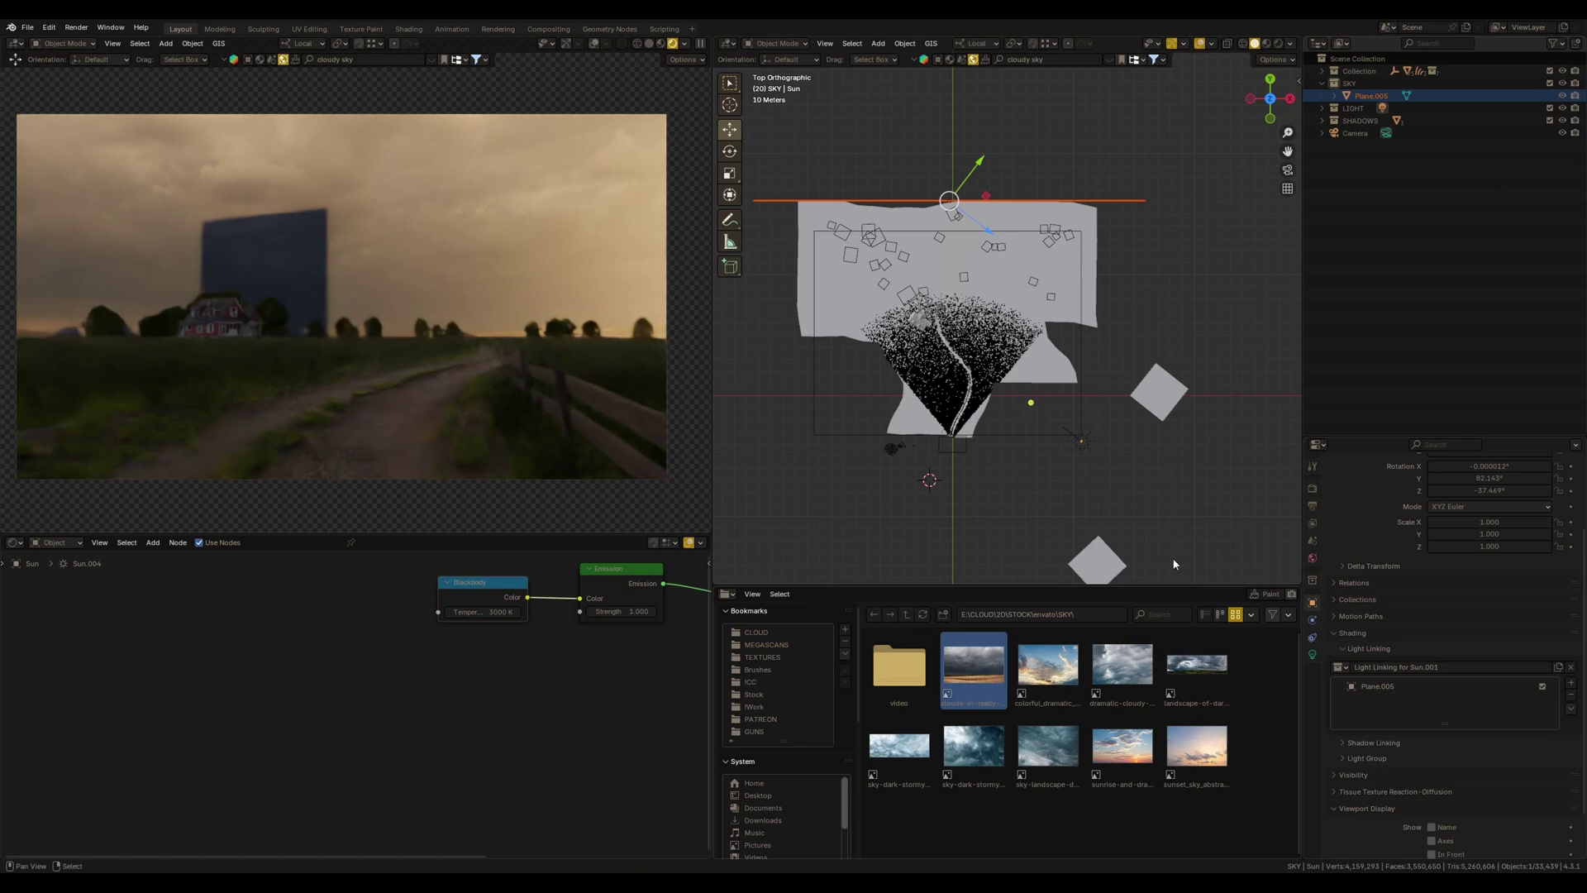
click(1542, 688)
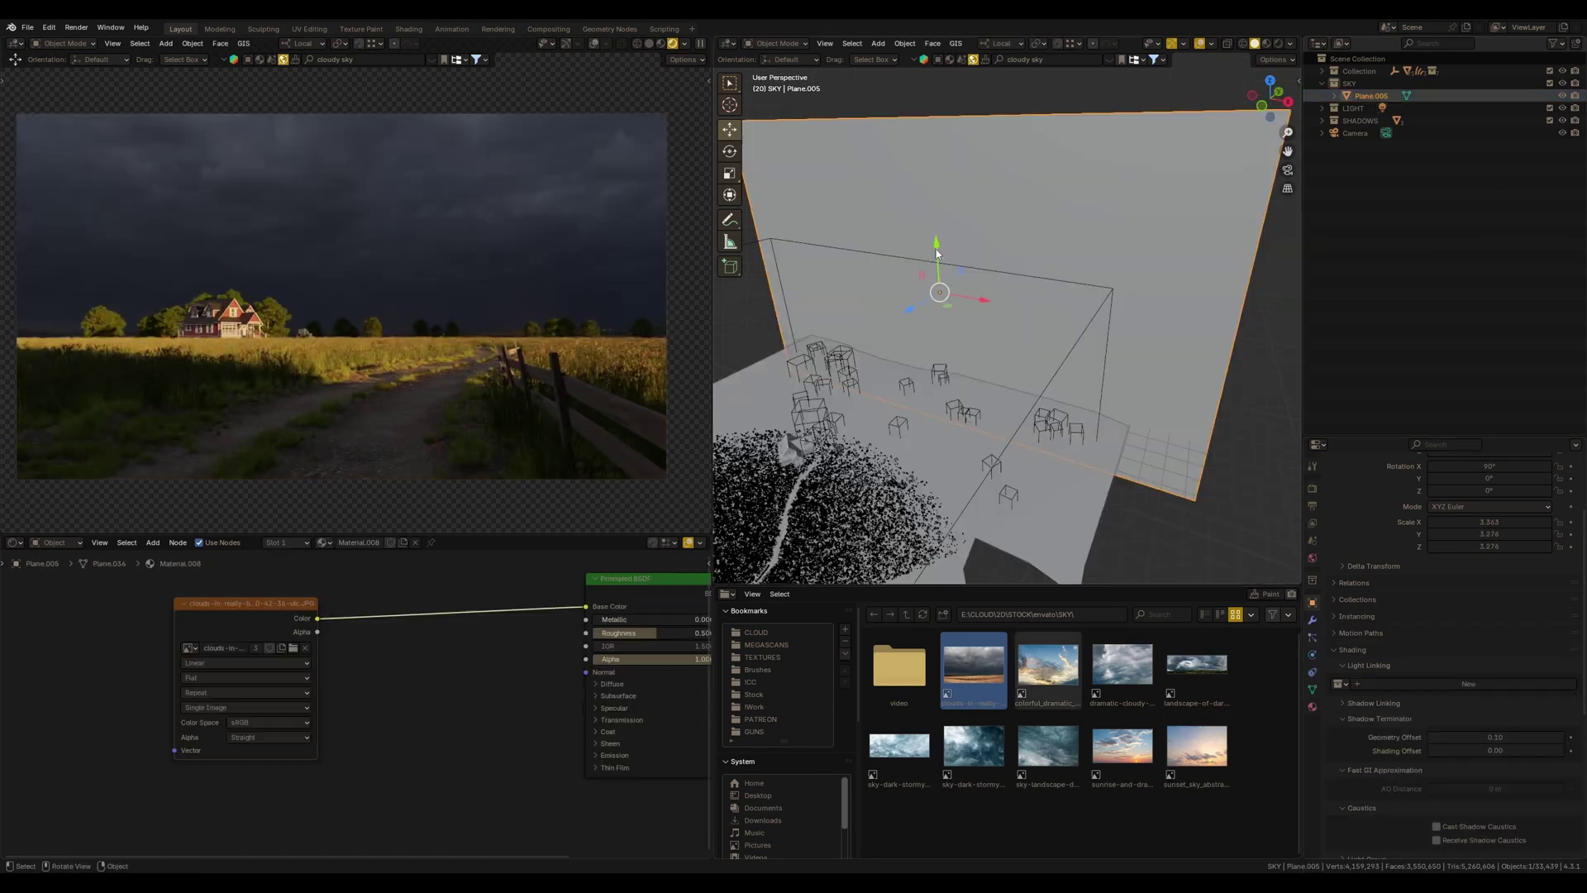
Shift the sky plane slightly along its local Y axis to fine-tune its height
key(g)
key(y)
key(y)
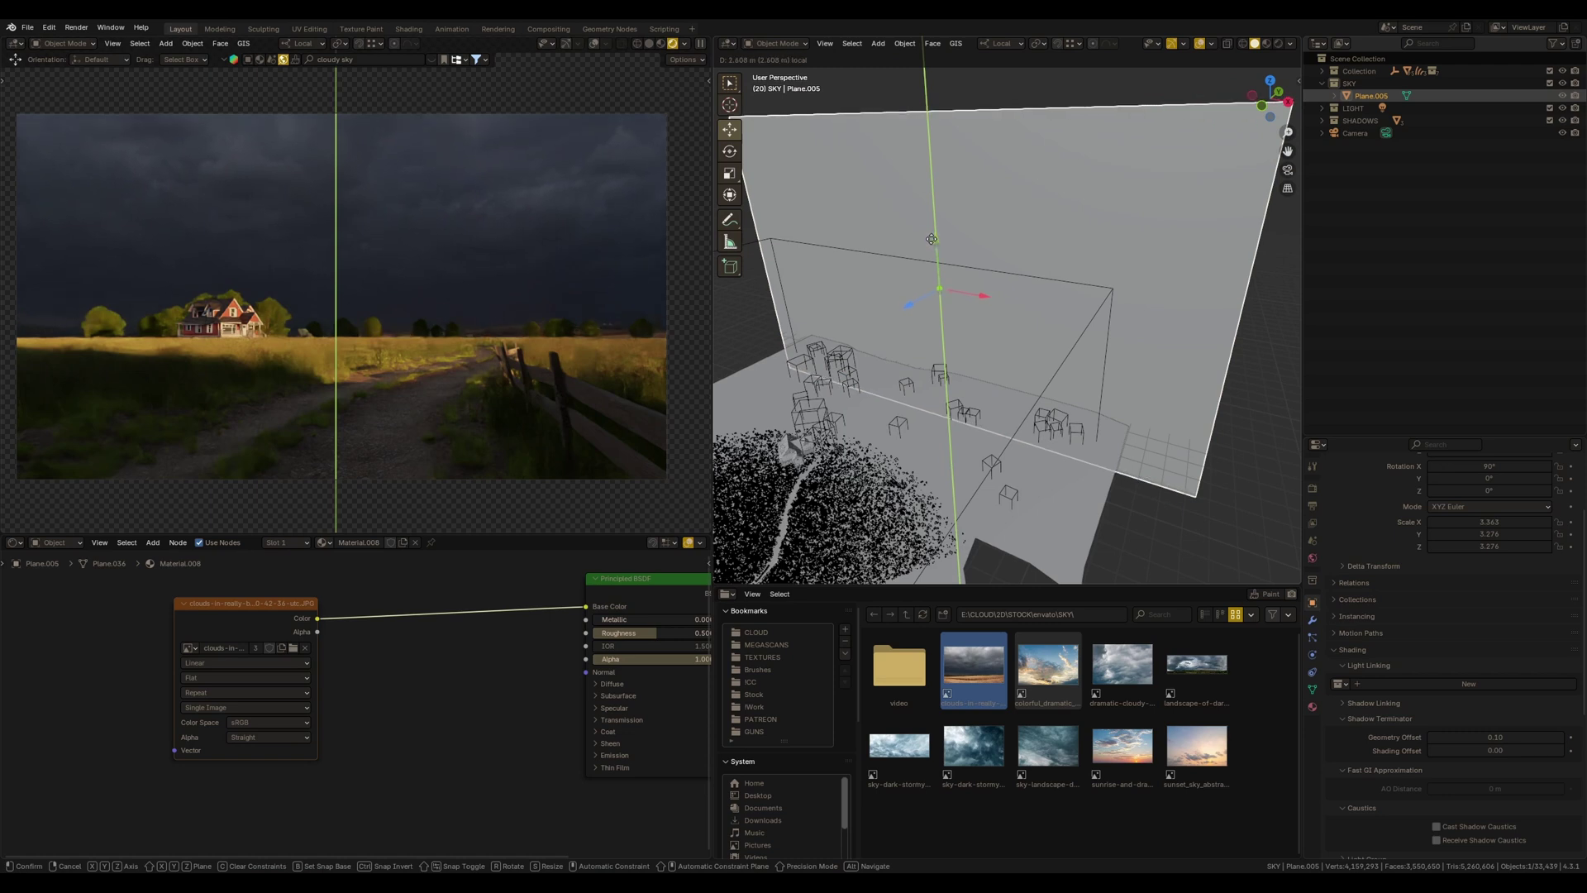
click(911, 247)
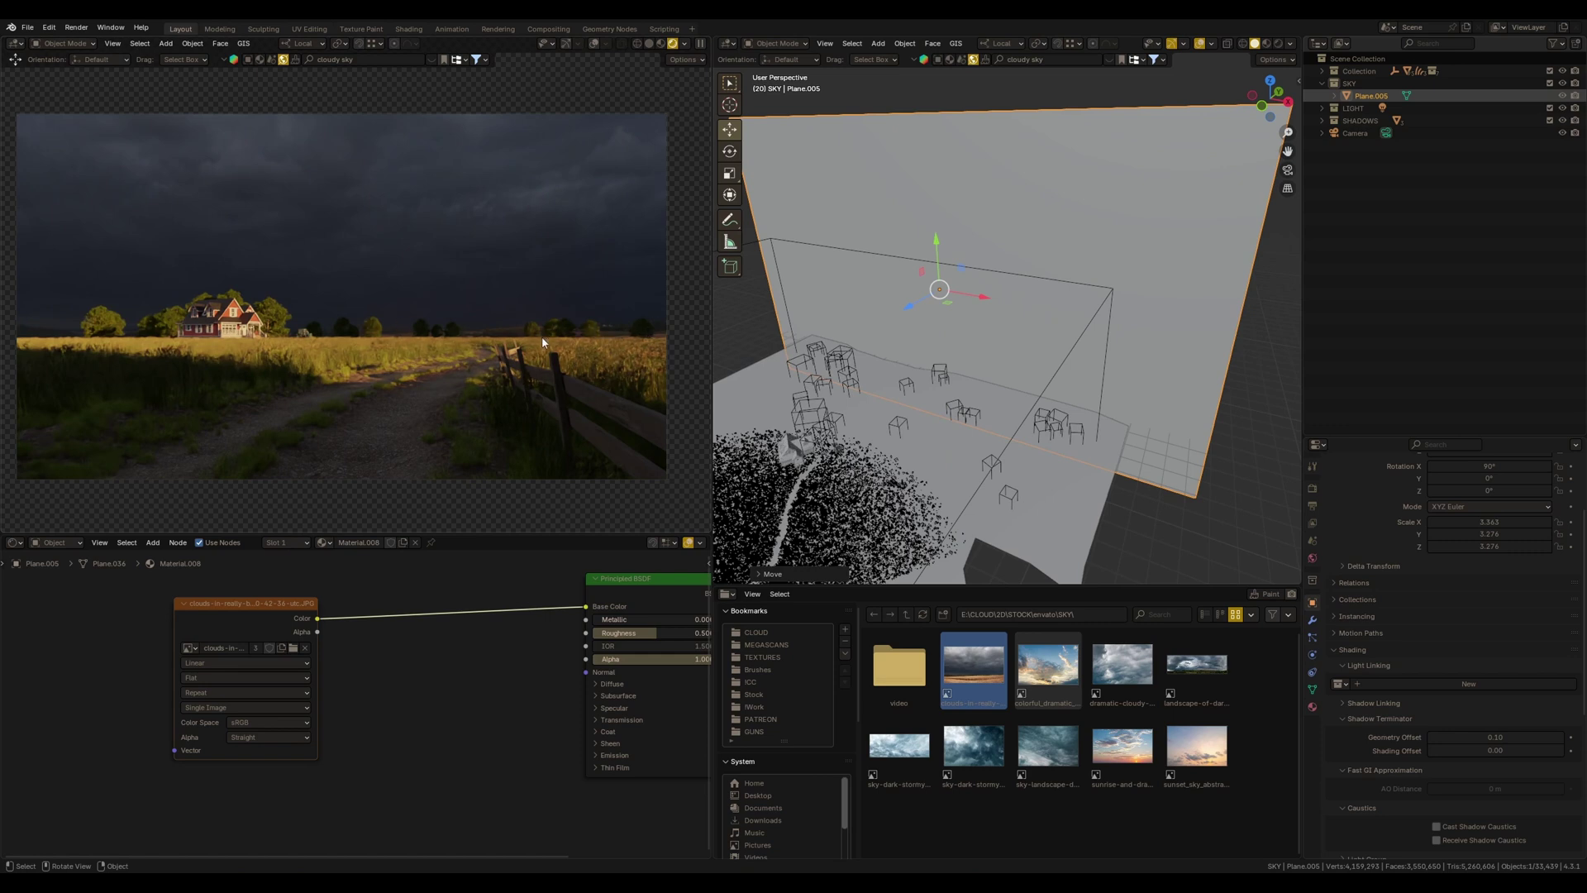
Connect the cloud image's Color to the sky material's Emission Color and set the Emission Strength to 0.5
middle_drag(355, 663, 387, 666)
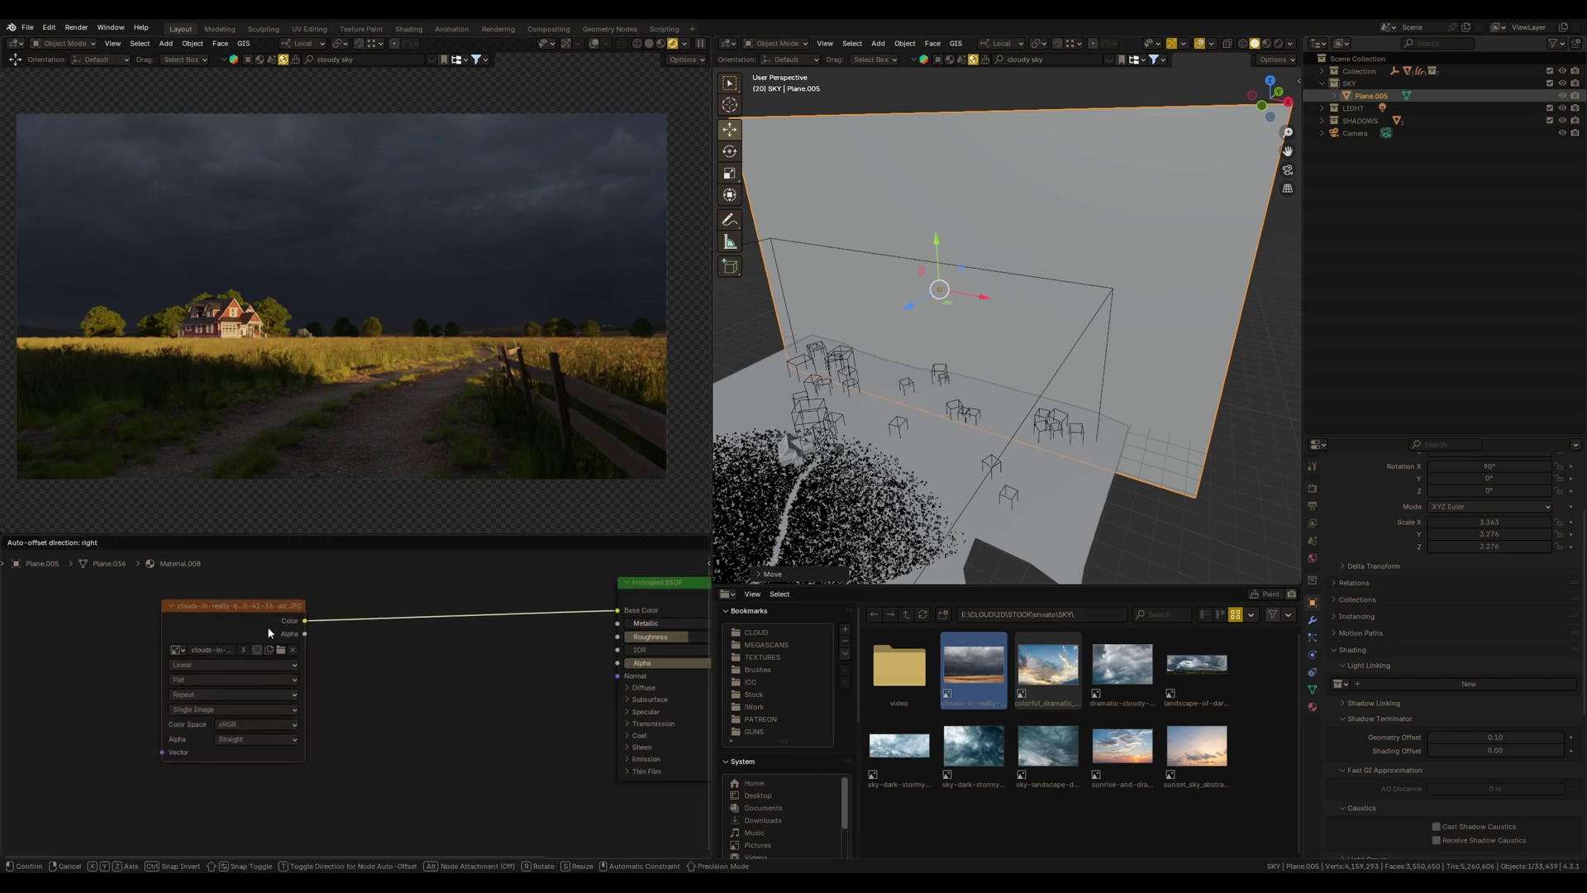
click(310, 651)
click(542, 738)
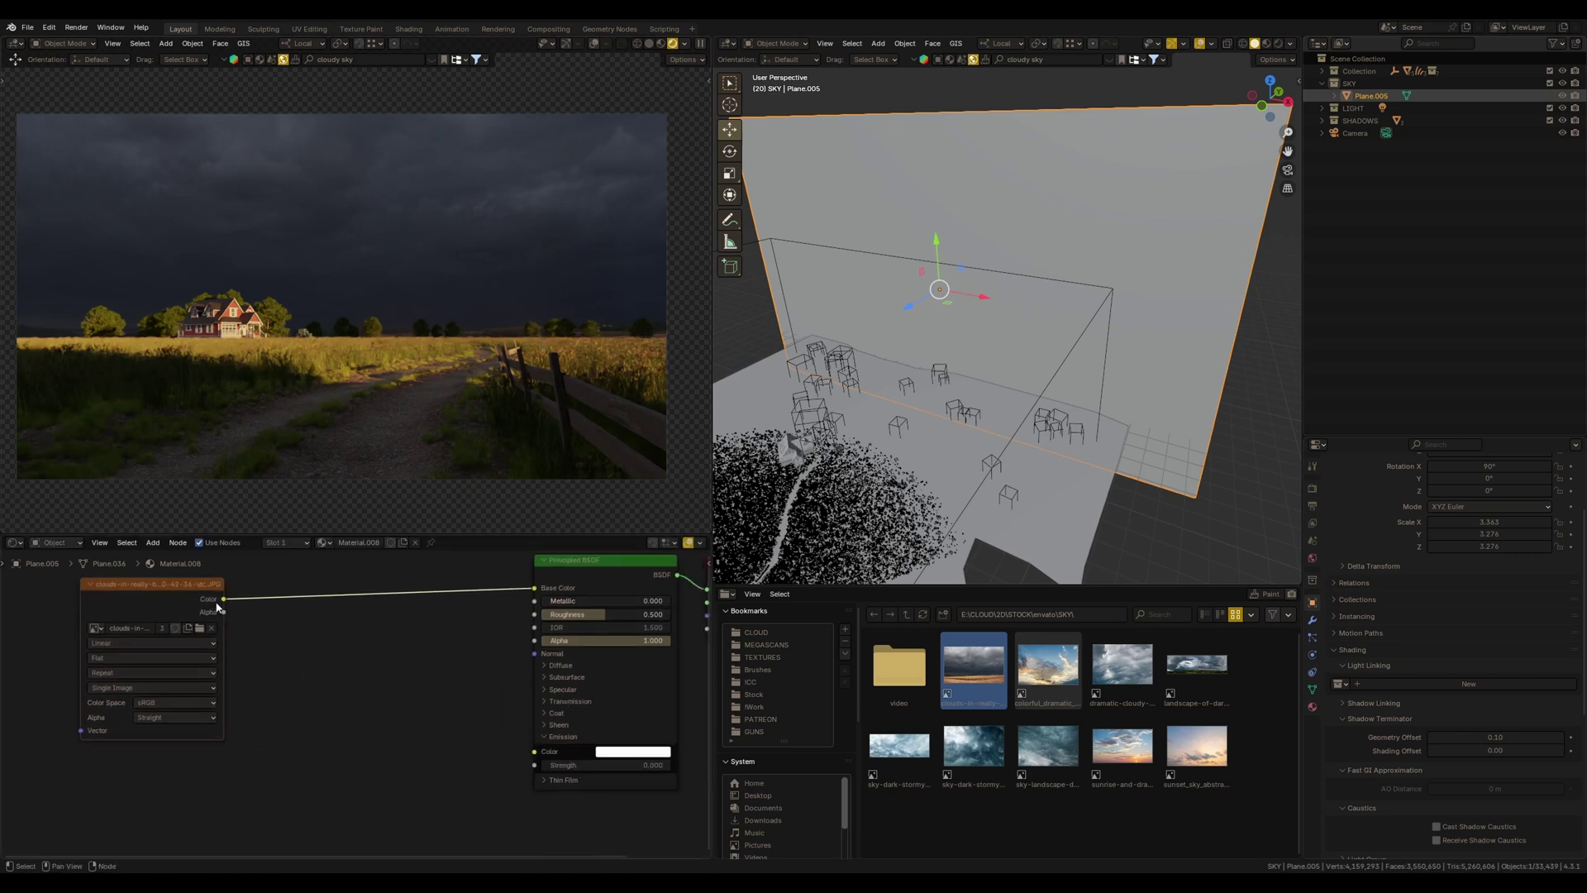
drag(223, 598, 534, 752)
click(610, 761)
text(.5)
key(Return)
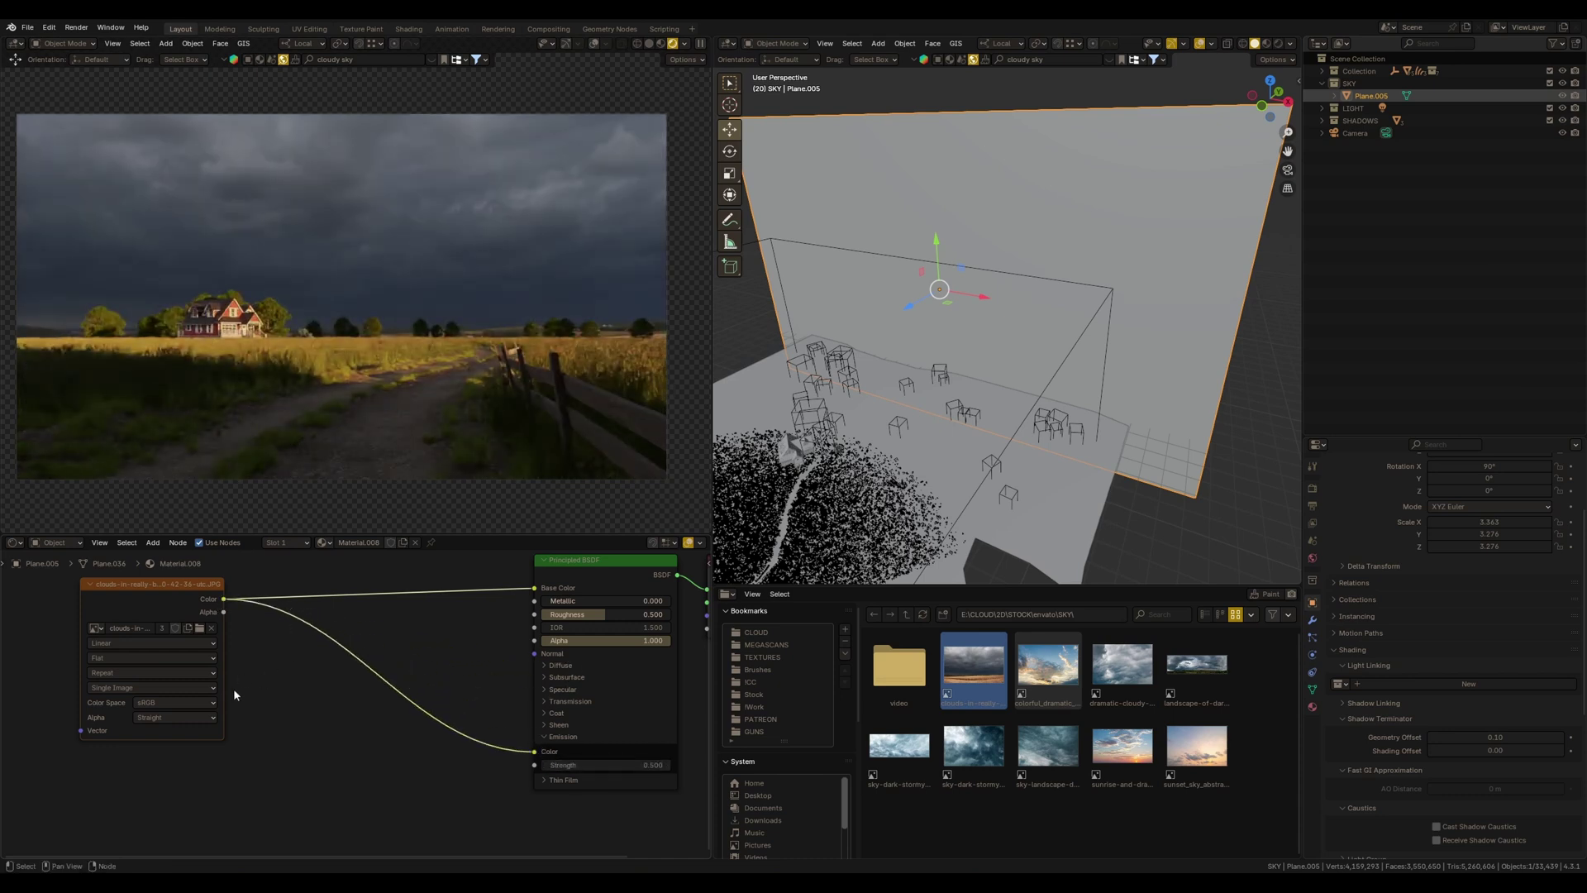
Add an RGB Curves node on the link between the cloud image and the Principled BSDF's Base Color
middle_drag(247, 697, 303, 700)
drag(221, 606, 201, 624)
middle_drag(351, 586, 349, 722)
key(shift+a)
click(427, 661)
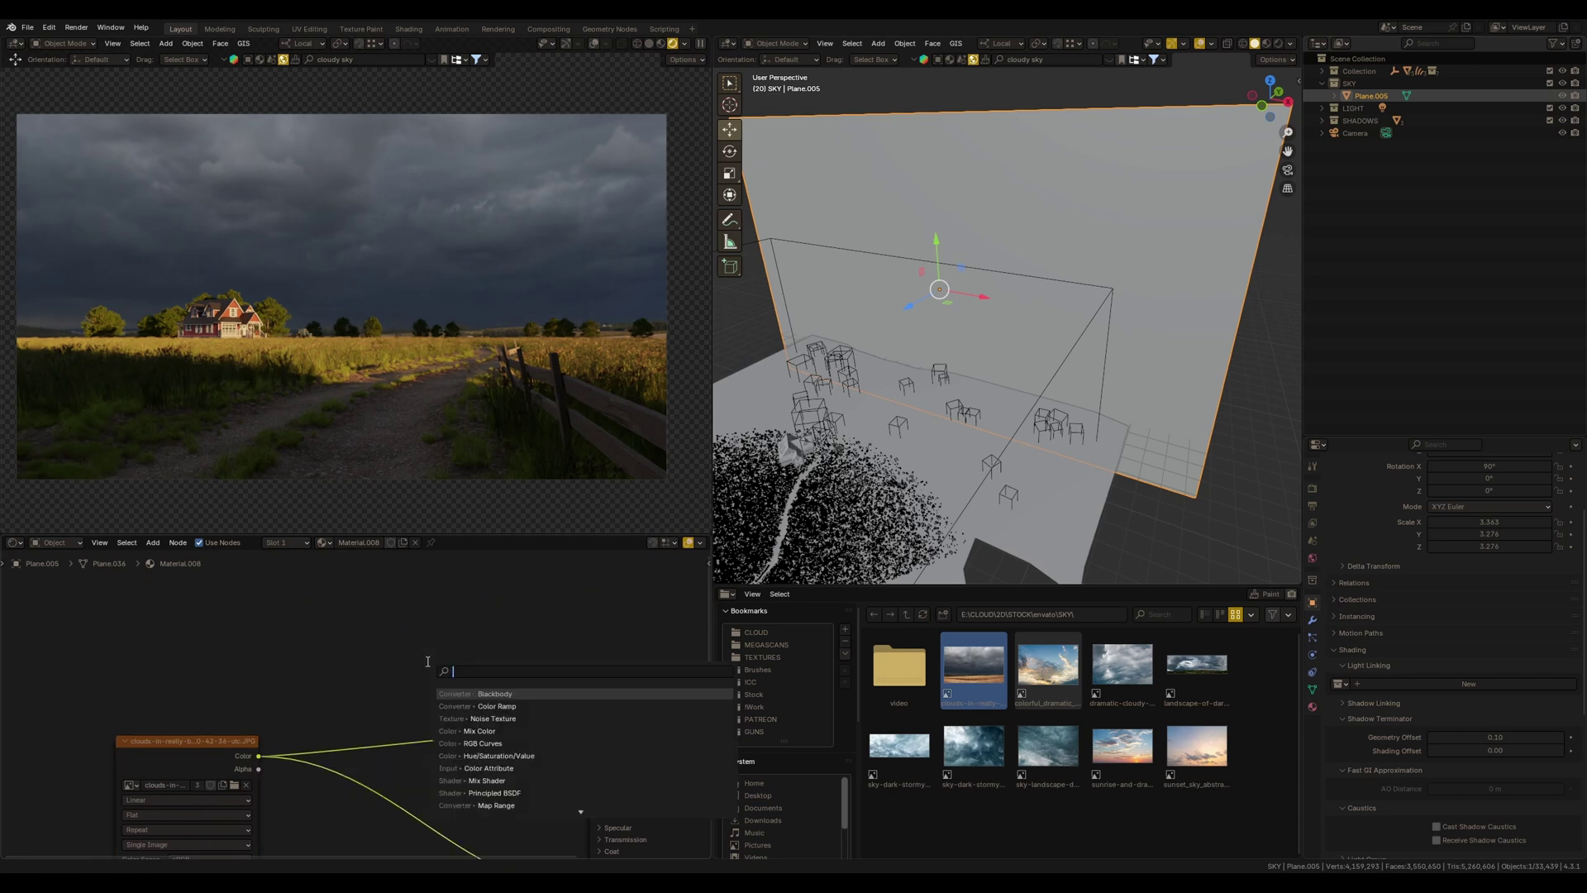
text(rb)
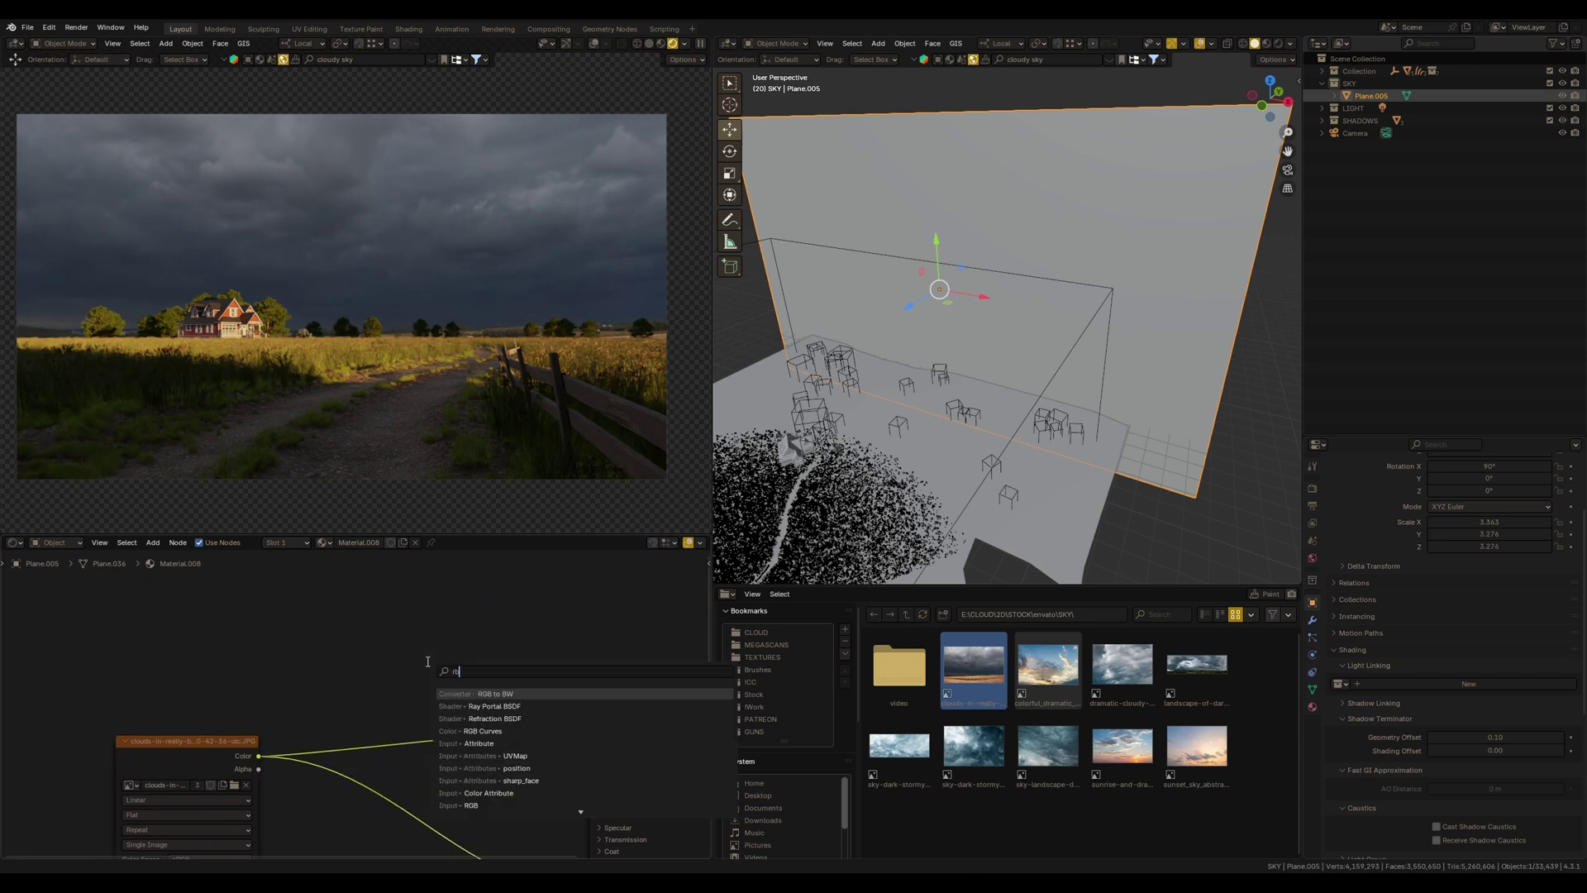
key(Down)
key(Down)
key(Down)
key(Return)
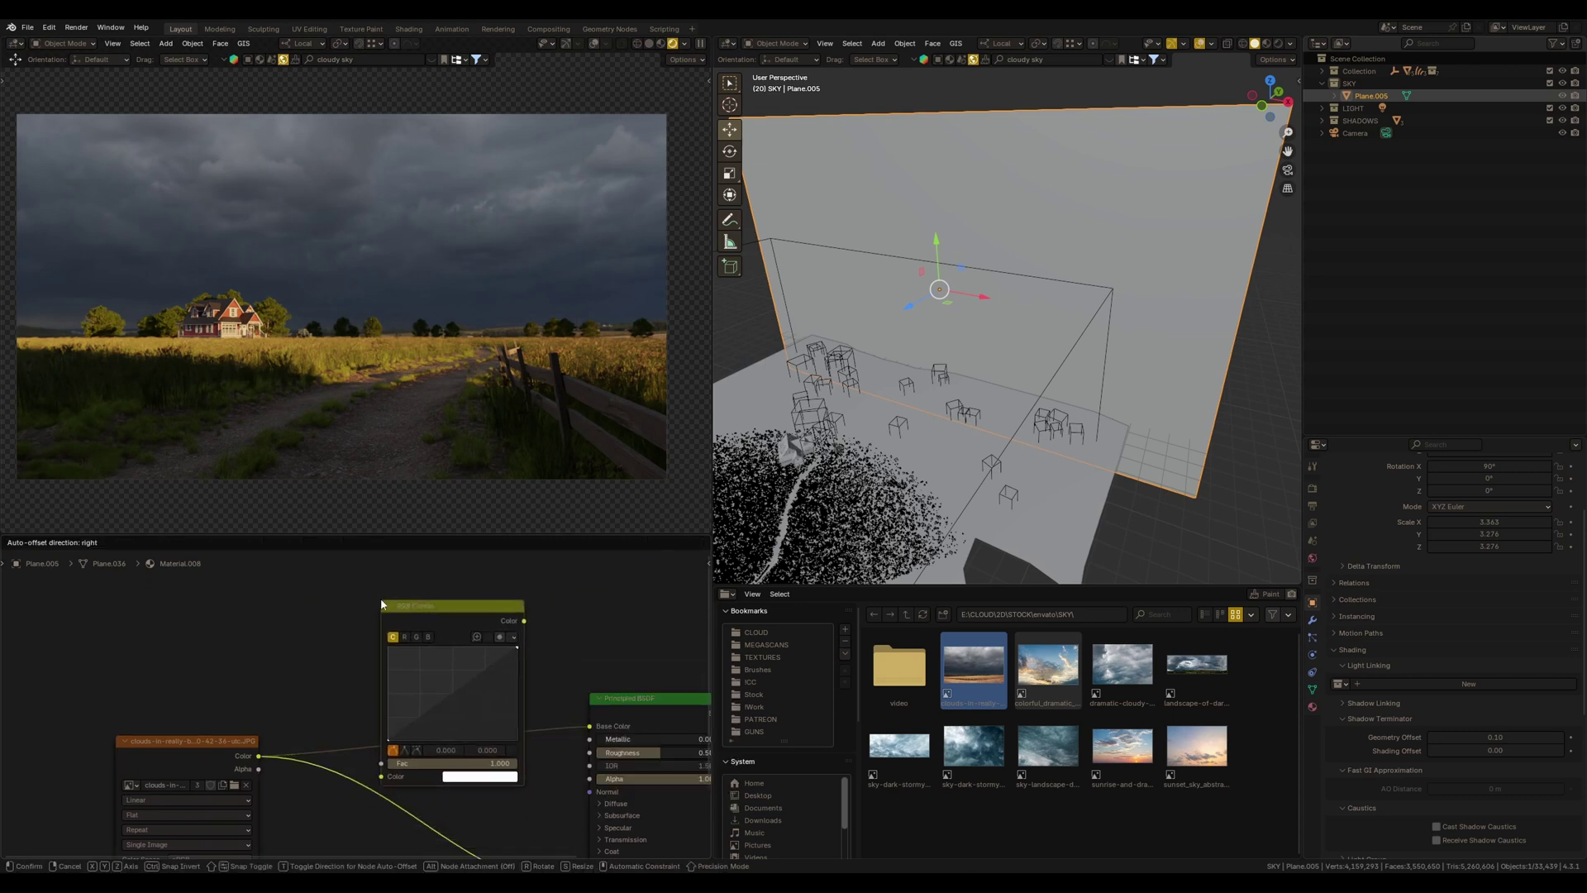
click(382, 605)
Connect the RGB Curves Color output to the Emission Color as well and reposition the curves node between image and shader
scroll(491, 650, down, 1)
drag(474, 595, 532, 815)
drag(399, 584, 355, 620)
scroll(372, 657, up, 2)
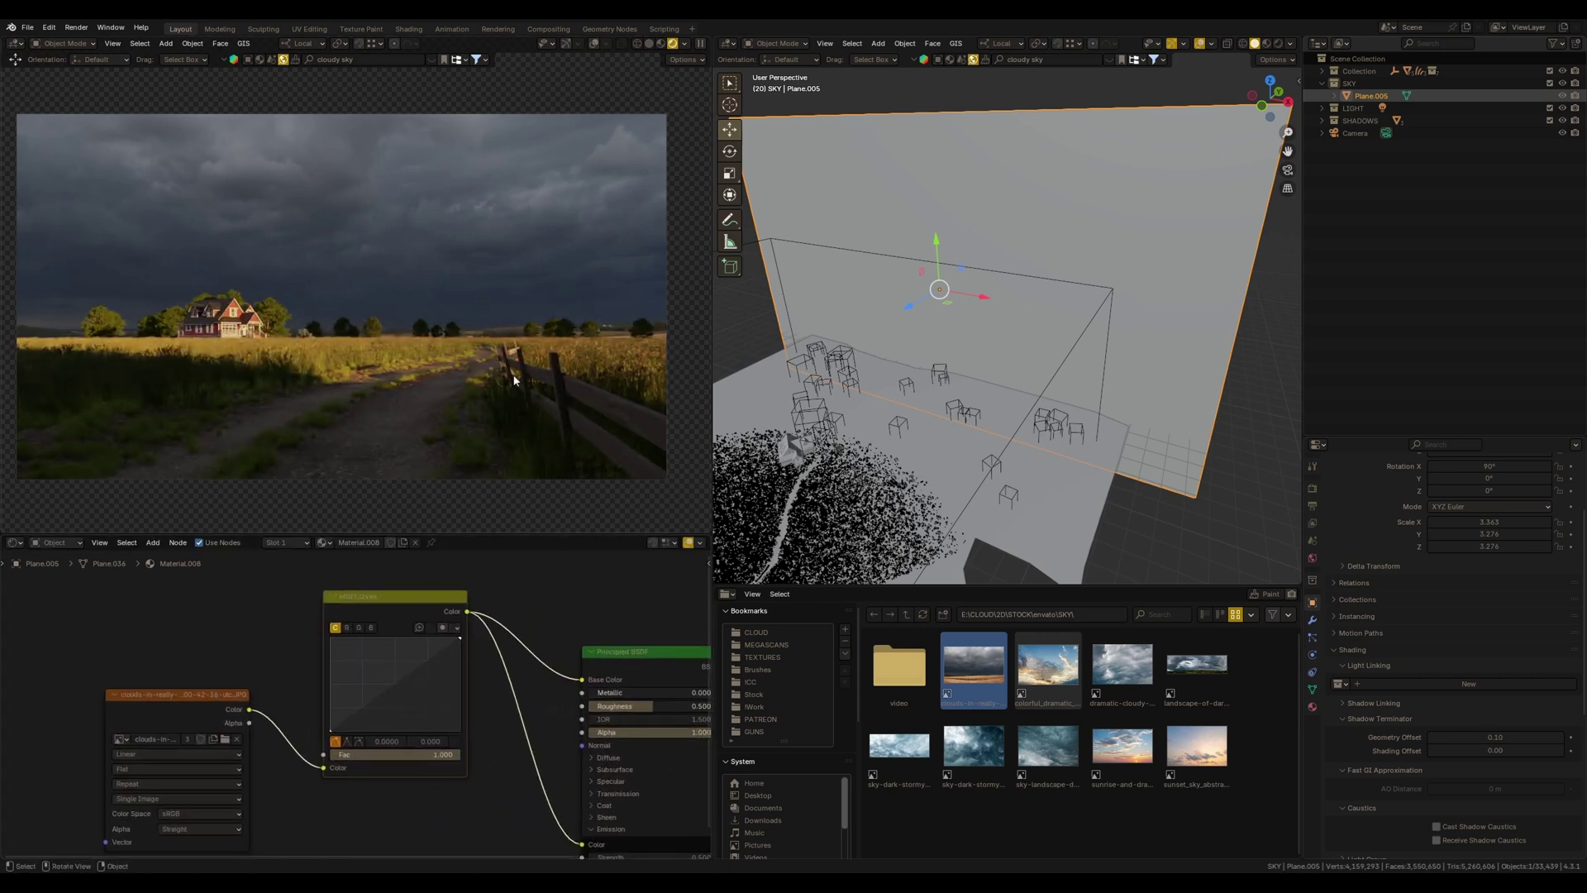
Add a point to the green curve of the sky's RGB Curves and raise it to about 0.404, 0.468
scroll(538, 330, up, 3)
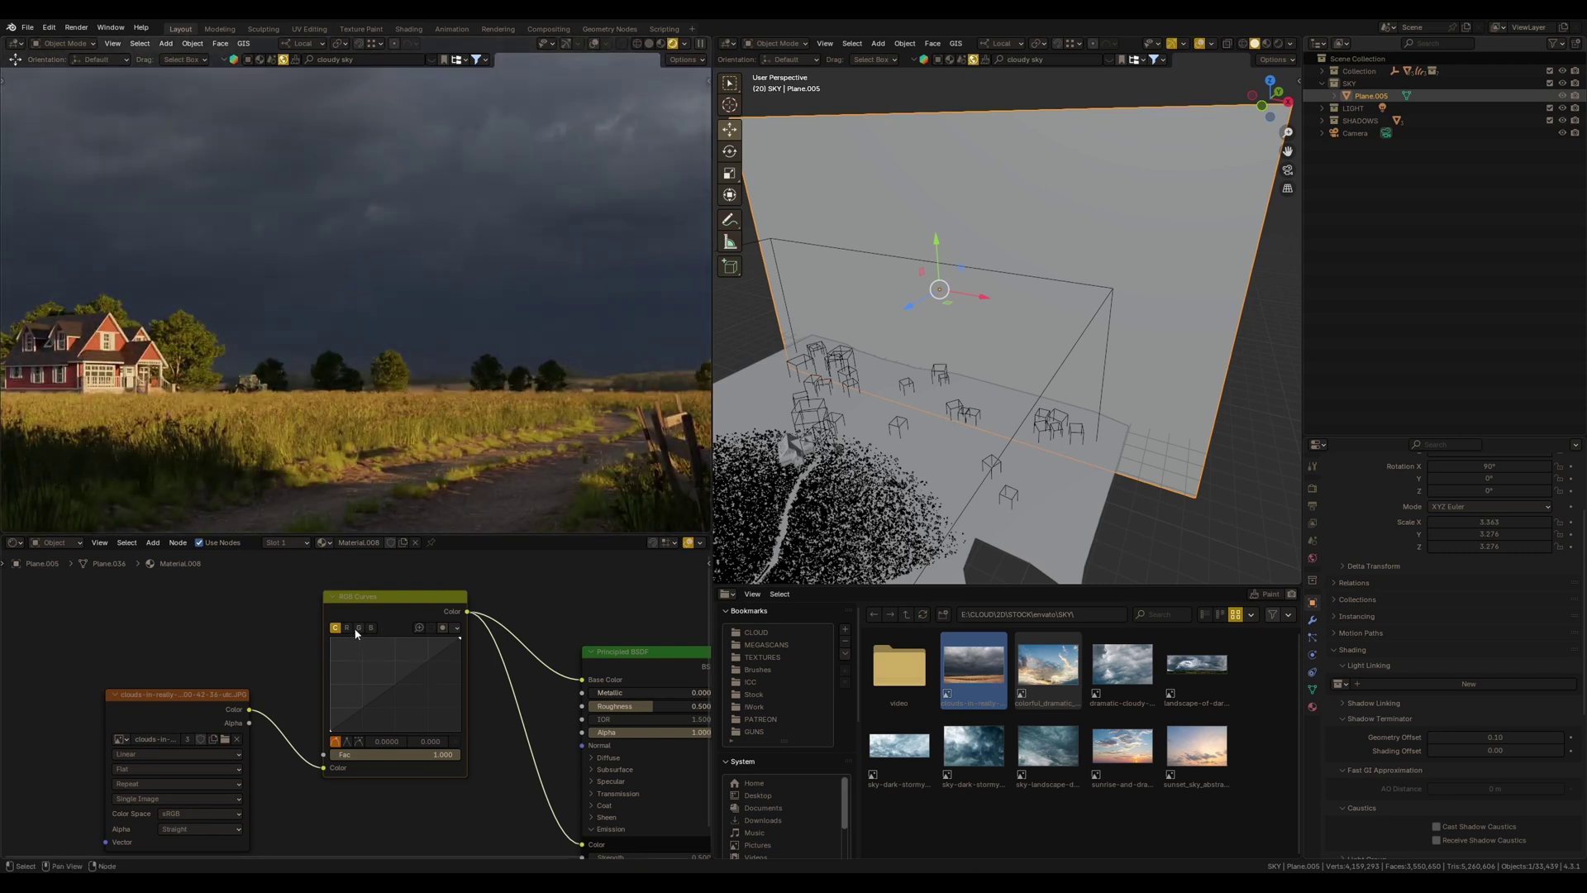
click(395, 684)
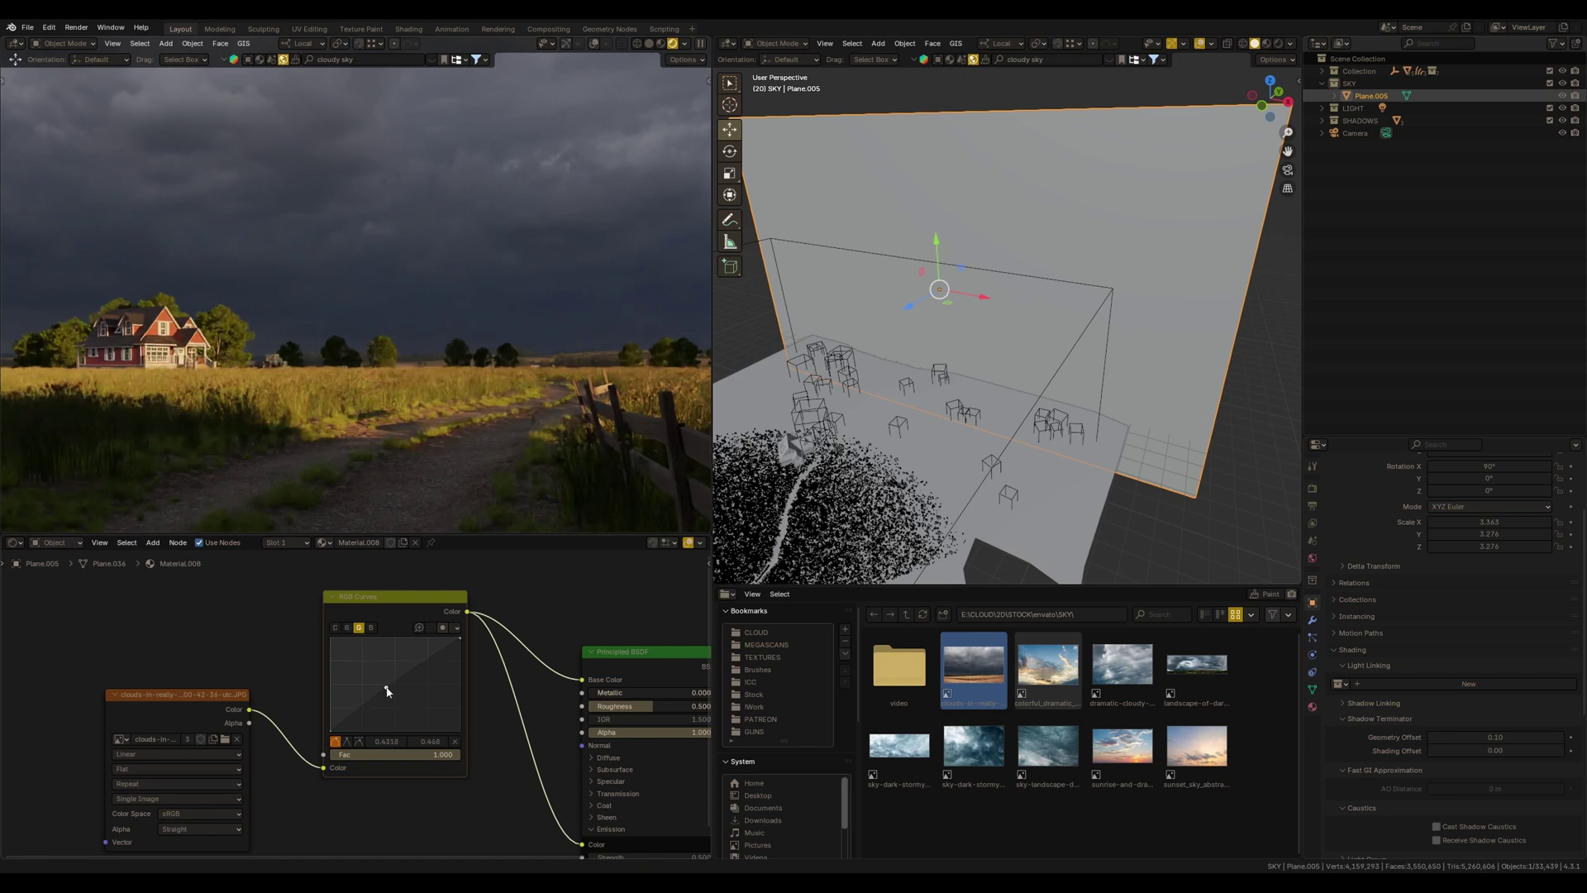
click(384, 689)
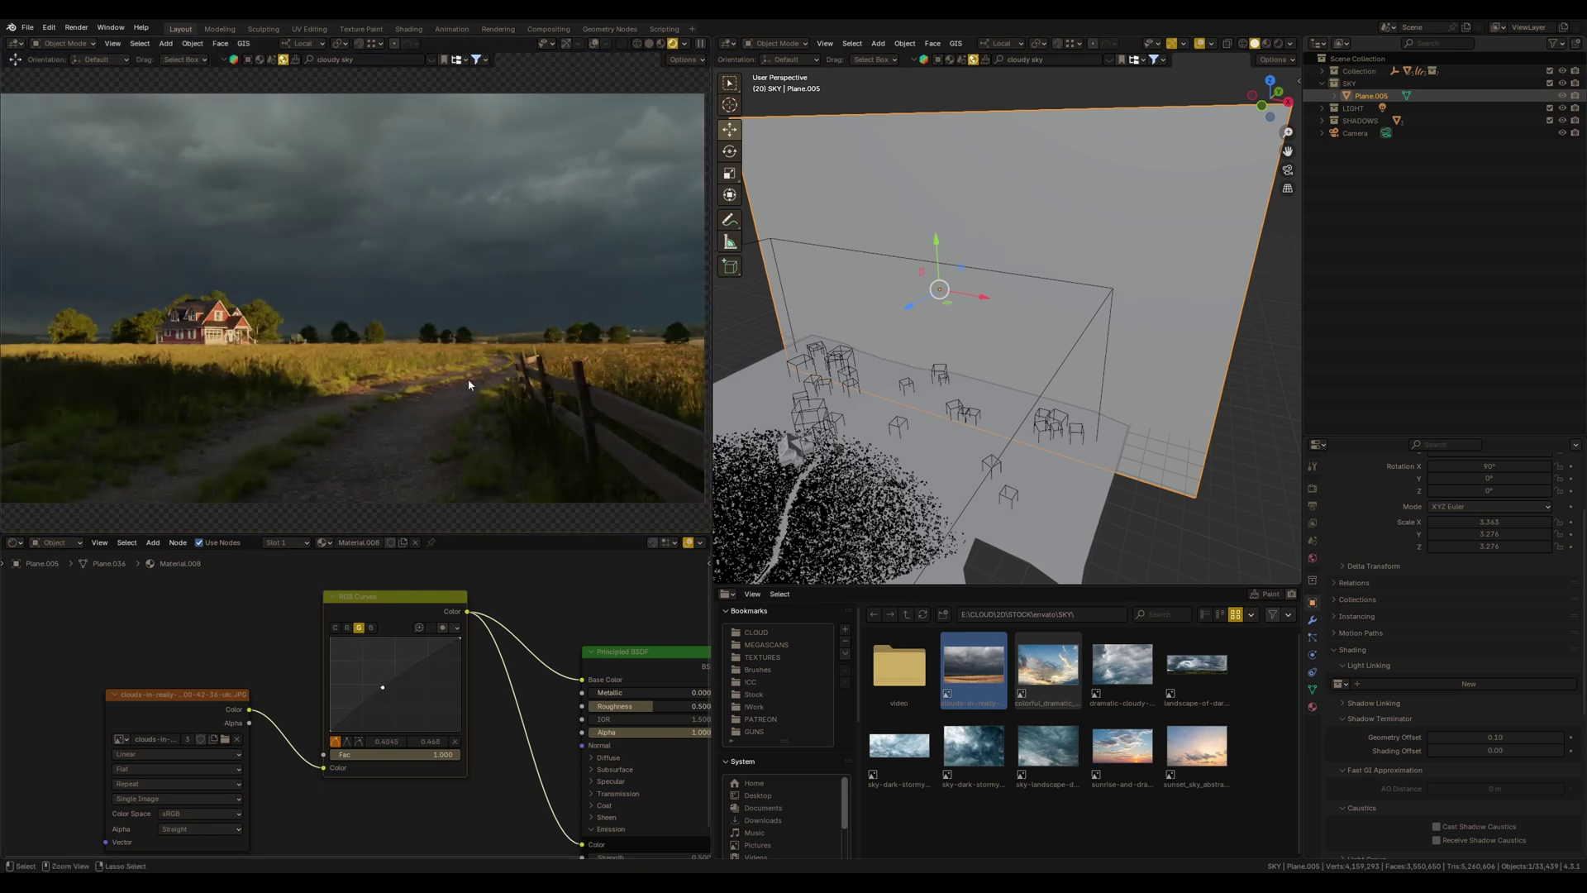
ctrl+middle_drag(470, 390, 465, 396)
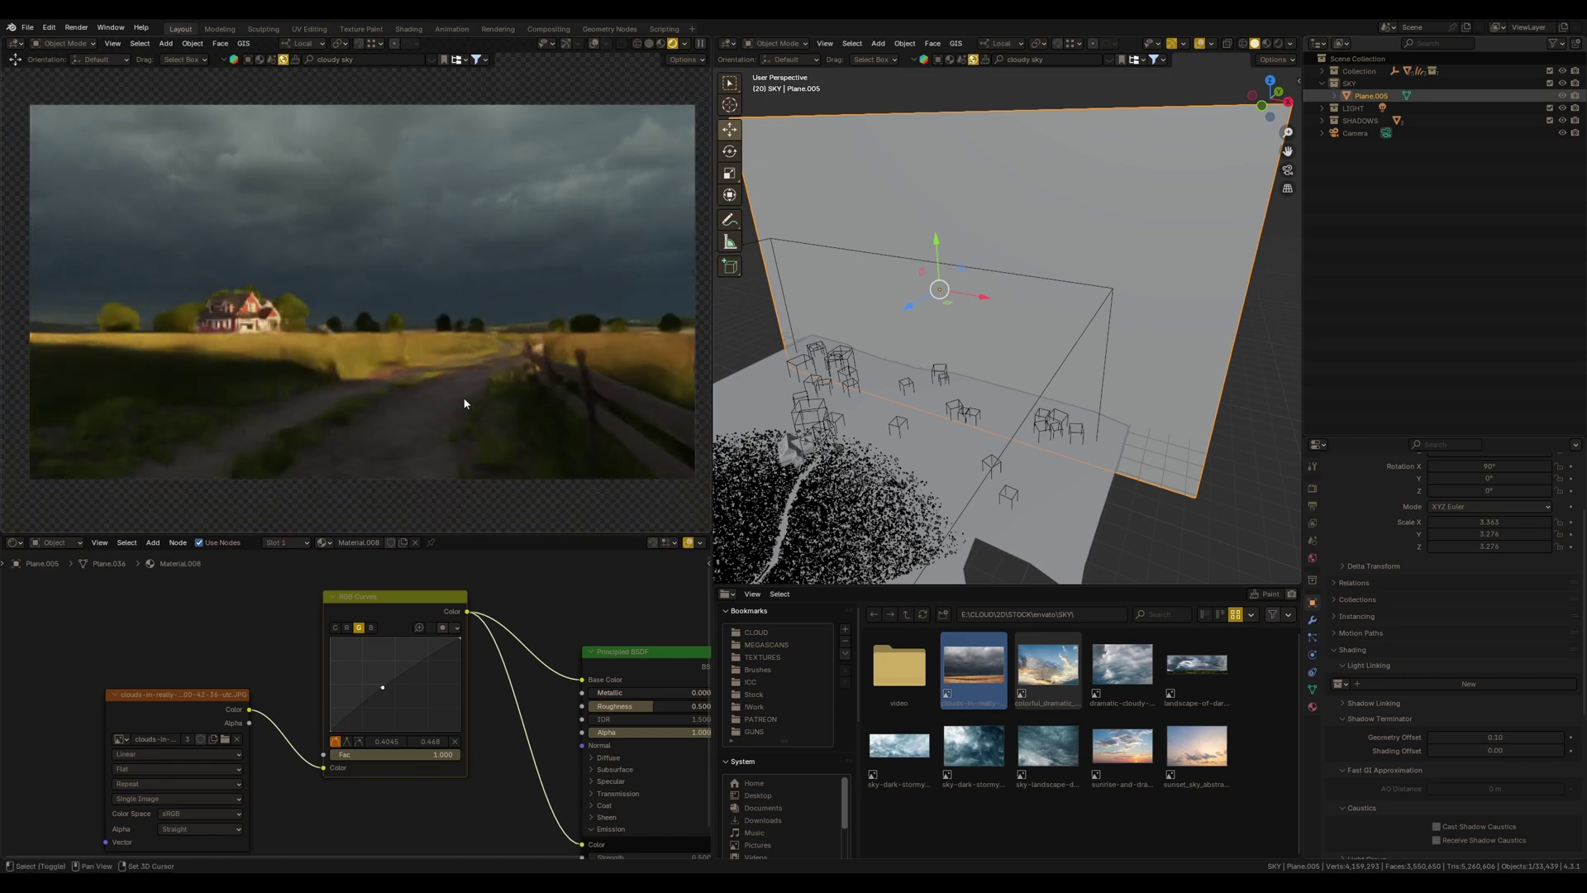
Add a cube to the scene in the top view
key(KP_7)
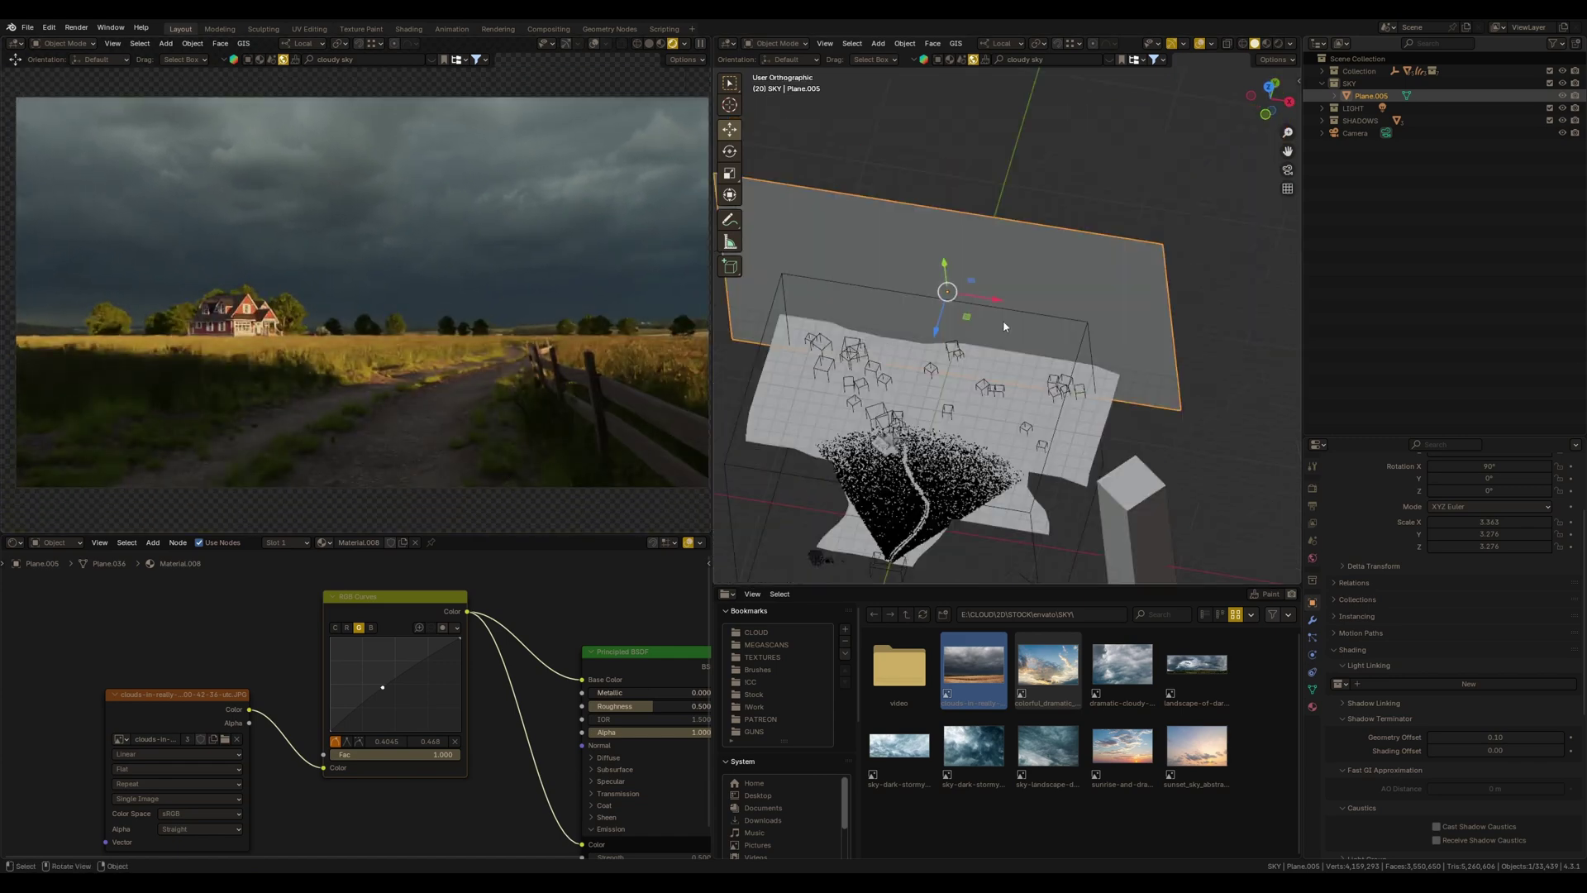
key(KP_7)
shift+middle_drag(1009, 535, 1009, 469)
key(shift+a)
mouse_move(1019, 473)
click(1068, 481)
scroll(1057, 494, up, 2)
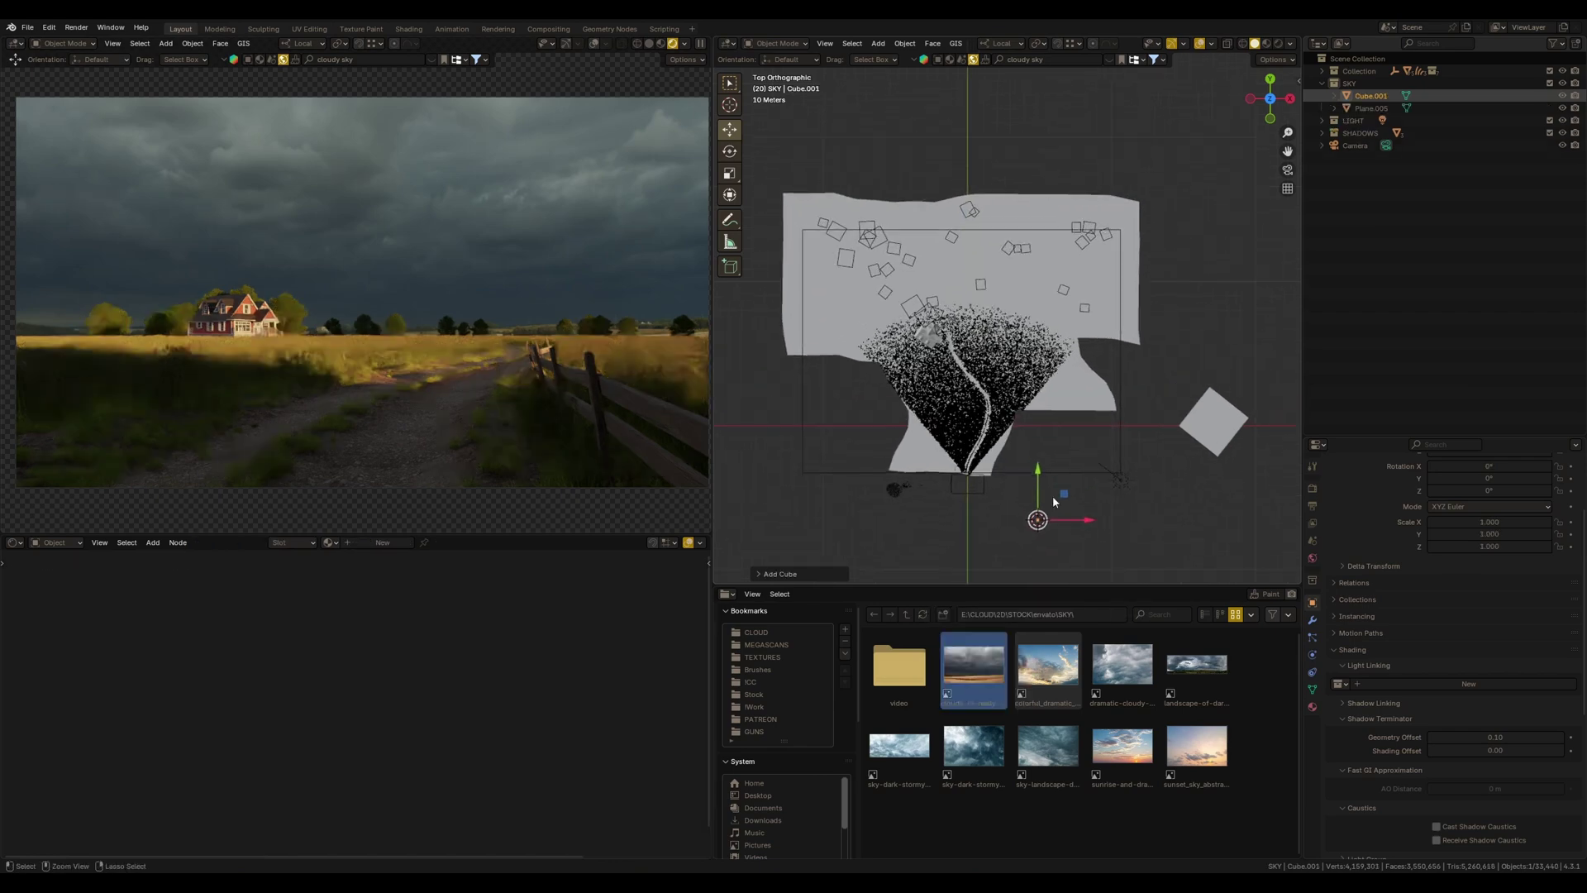
Scale the new cube up to about 74.7 and move it over the far part of the field
key(s)
click(1264, 325)
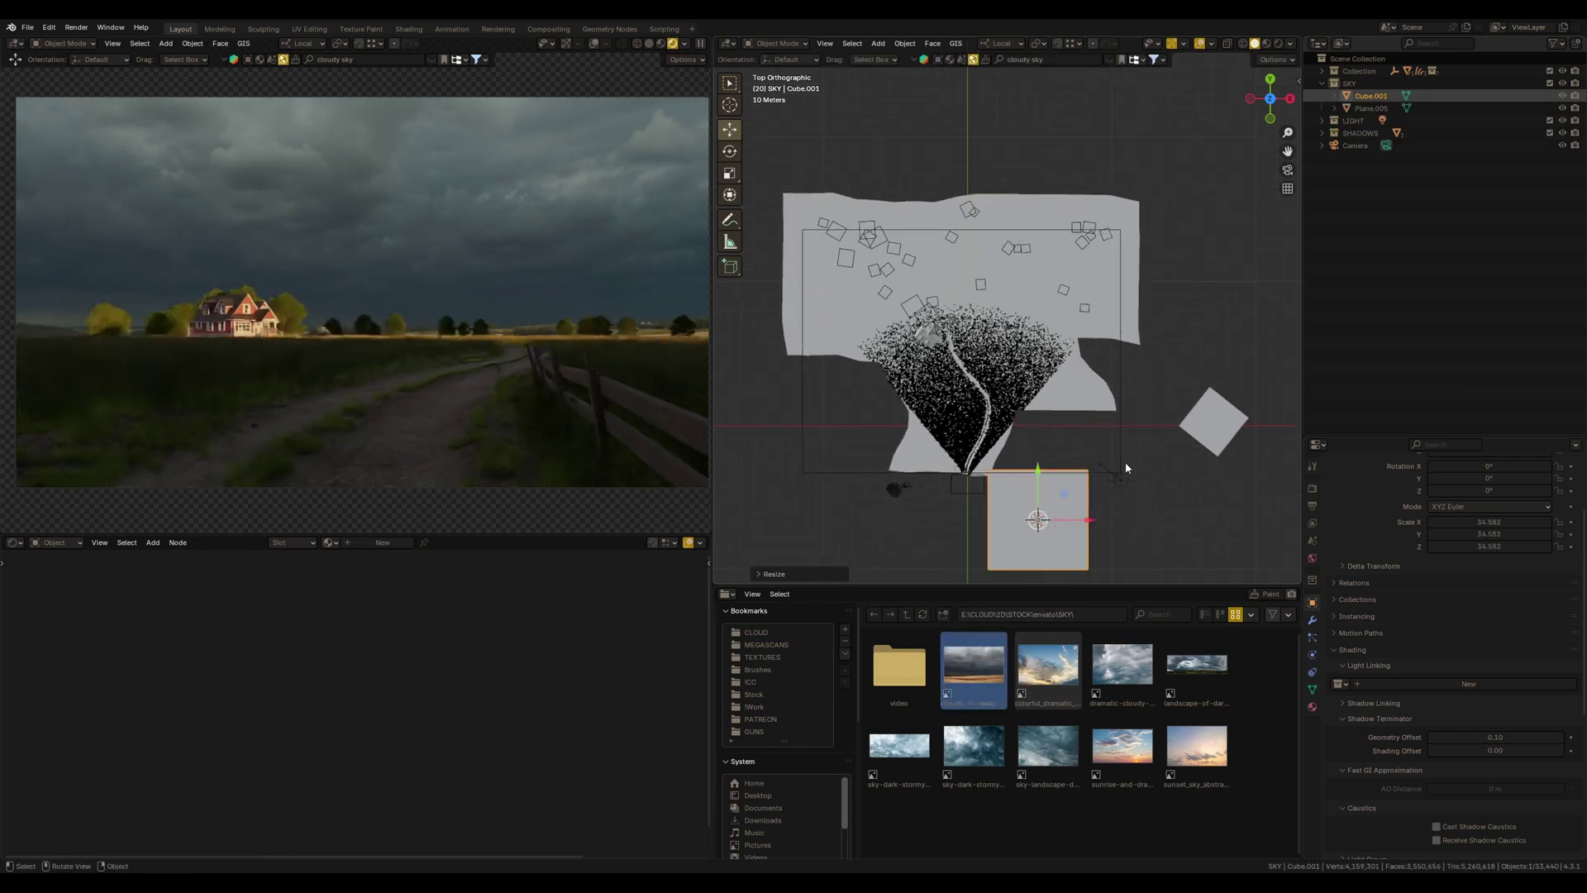
key(s)
click(1212, 414)
key(g)
click(1111, 228)
Flatten the cube along Z to a scale of about 20 and adjust its position over the far field
middle_drag(1112, 227, 1086, 306)
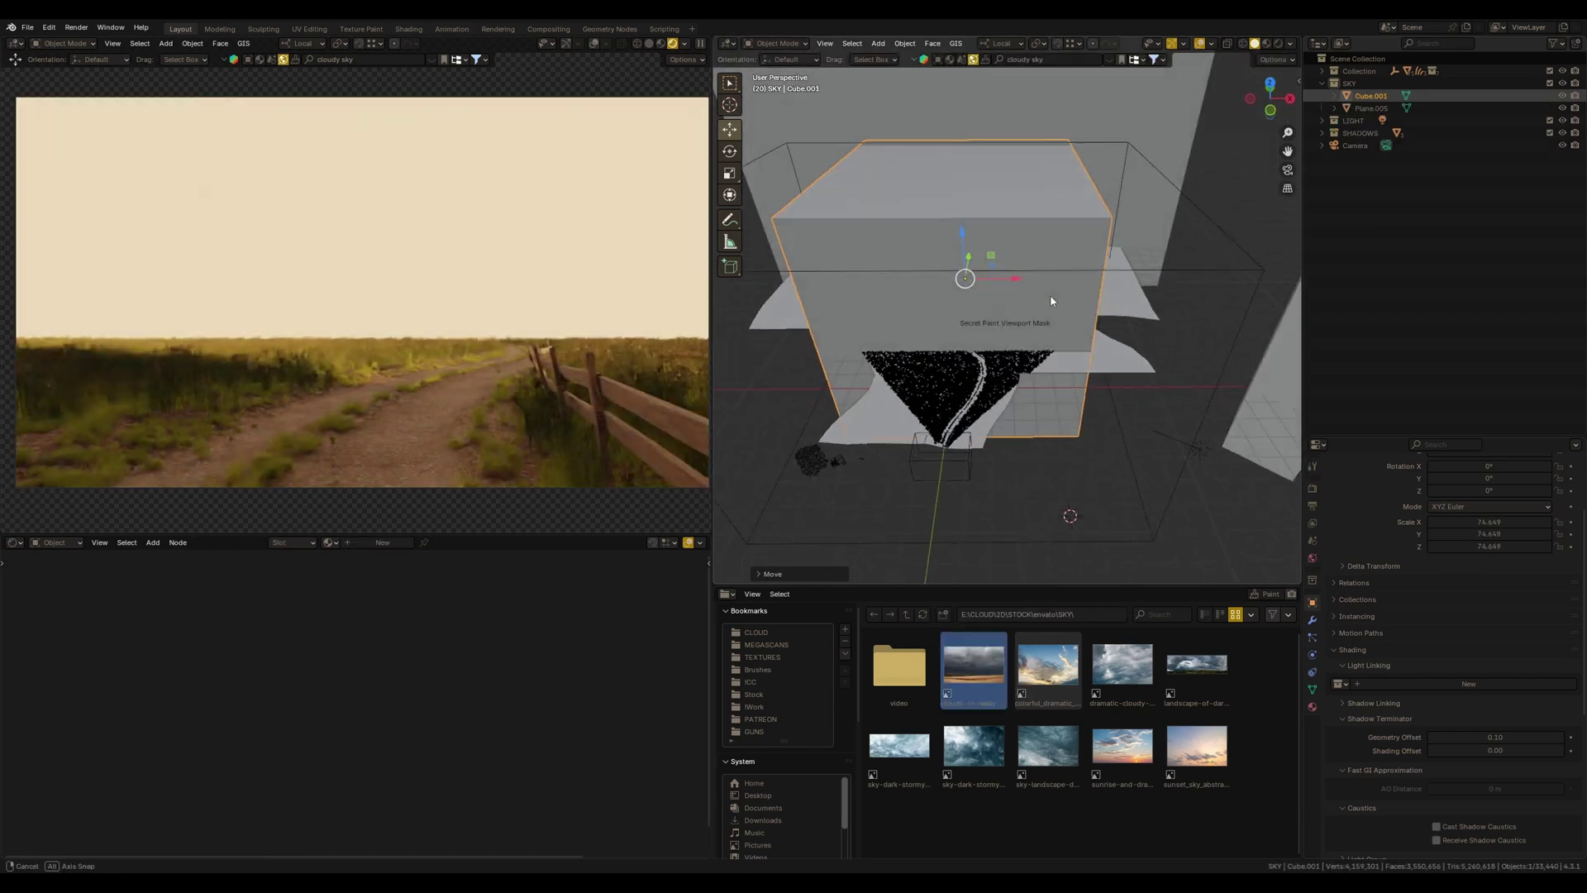
key(s)
key(z)
click(995, 335)
alt+middle_drag(995, 335, 996, 225)
key(g)
click(995, 224)
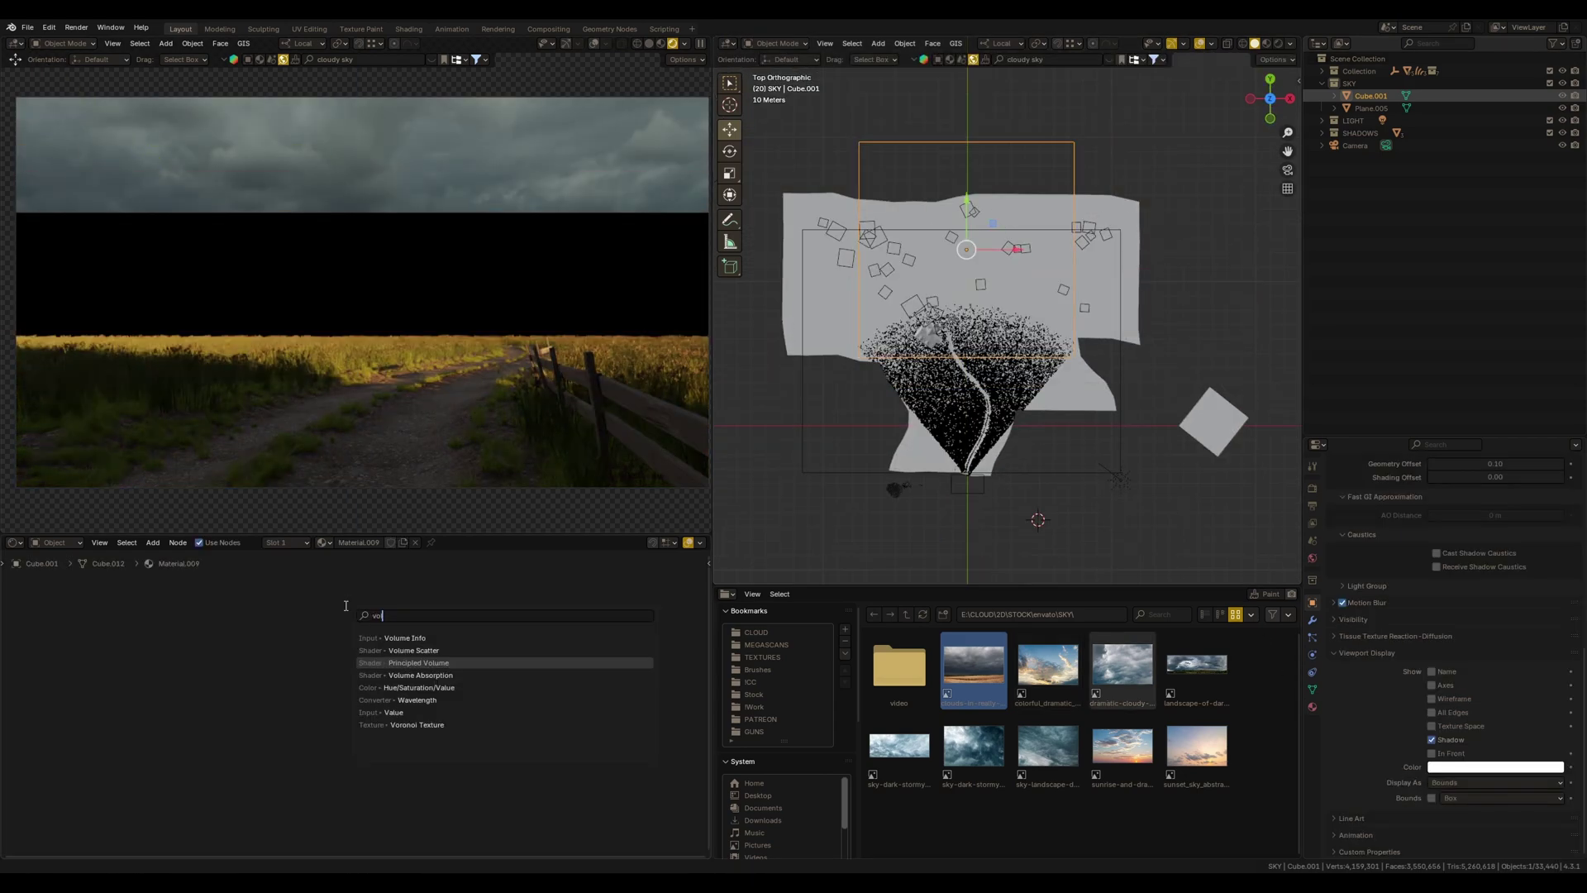
Add a Principled Volume node to the cube's material and connect it to the Material Output's Volume
key(Return)
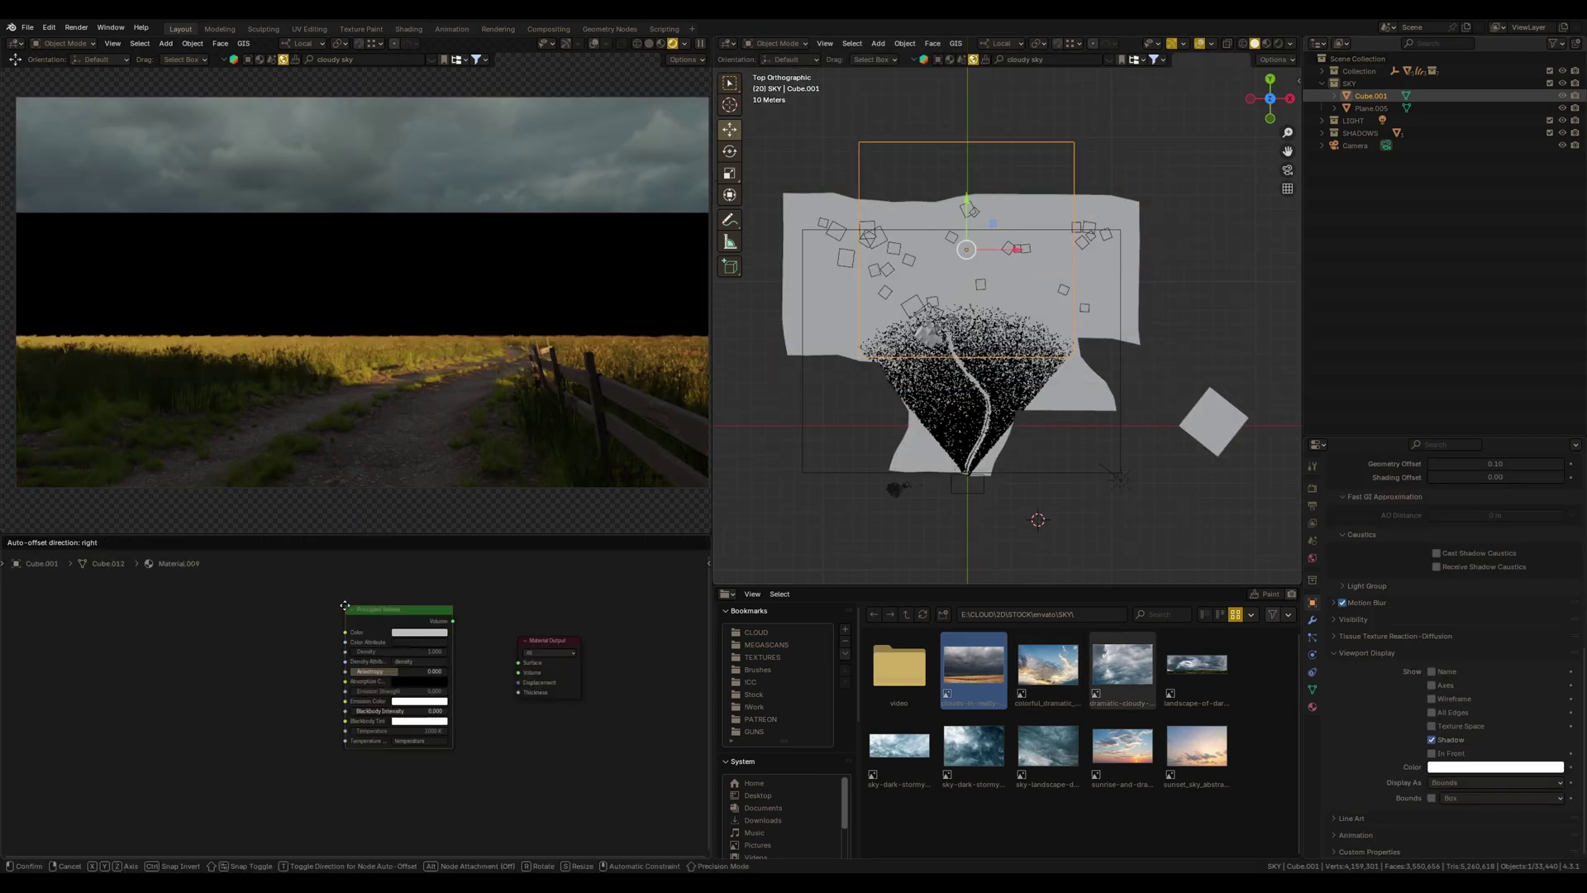
click(353, 637)
drag(460, 651, 518, 672)
scroll(457, 665, up, 3)
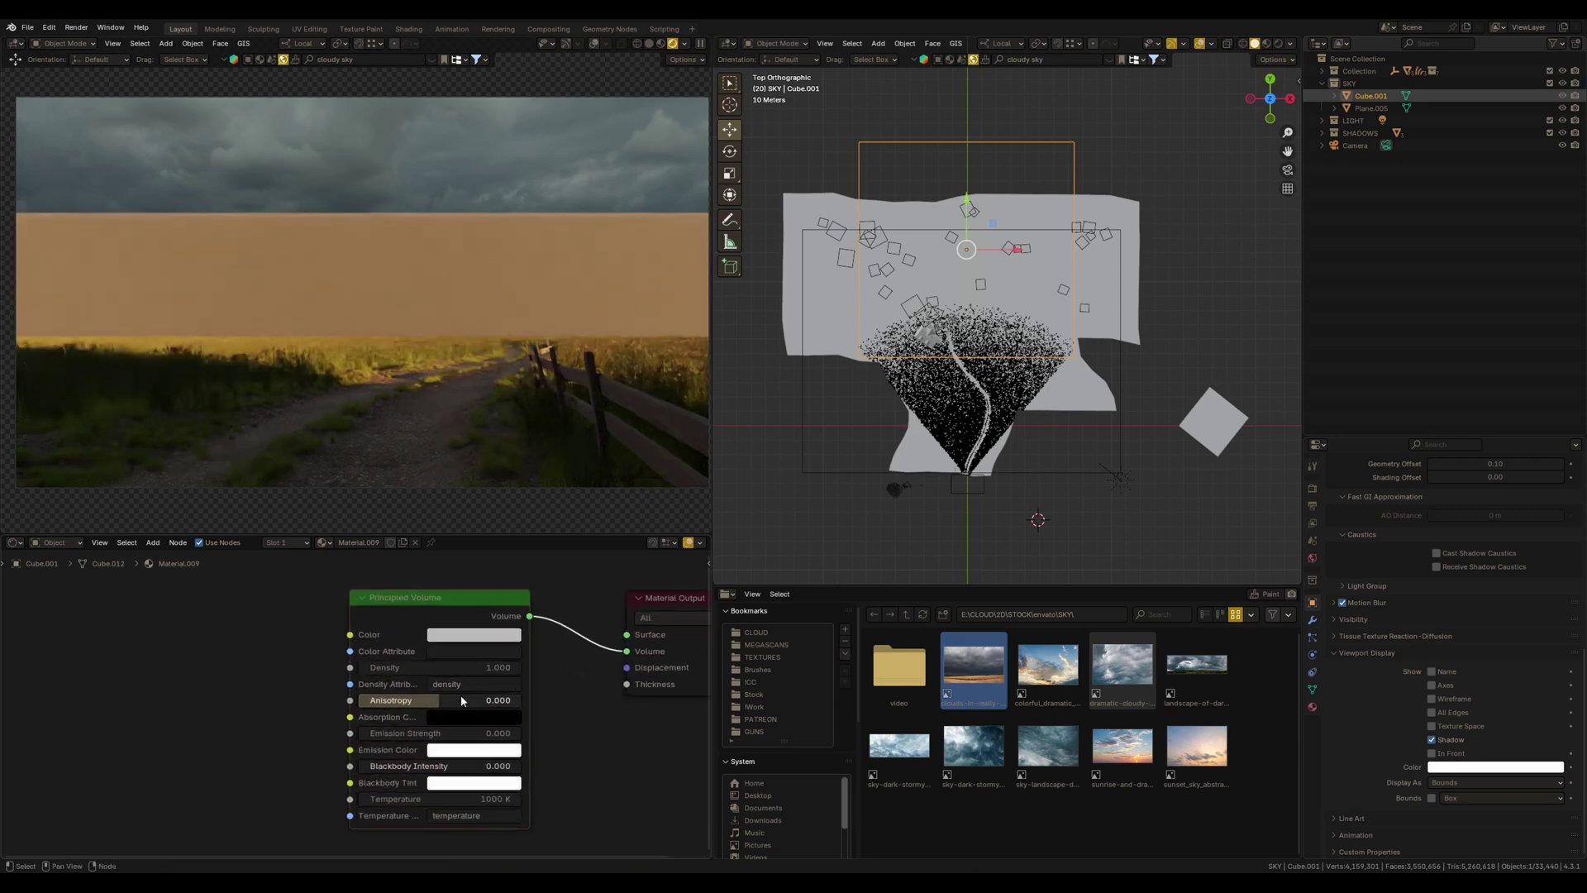
Set the volume's Density to 0.03 and raise its Anisotropy to about 0.68
click(461, 667)
text(.03)
key(Return)
drag(463, 700, 497, 703)
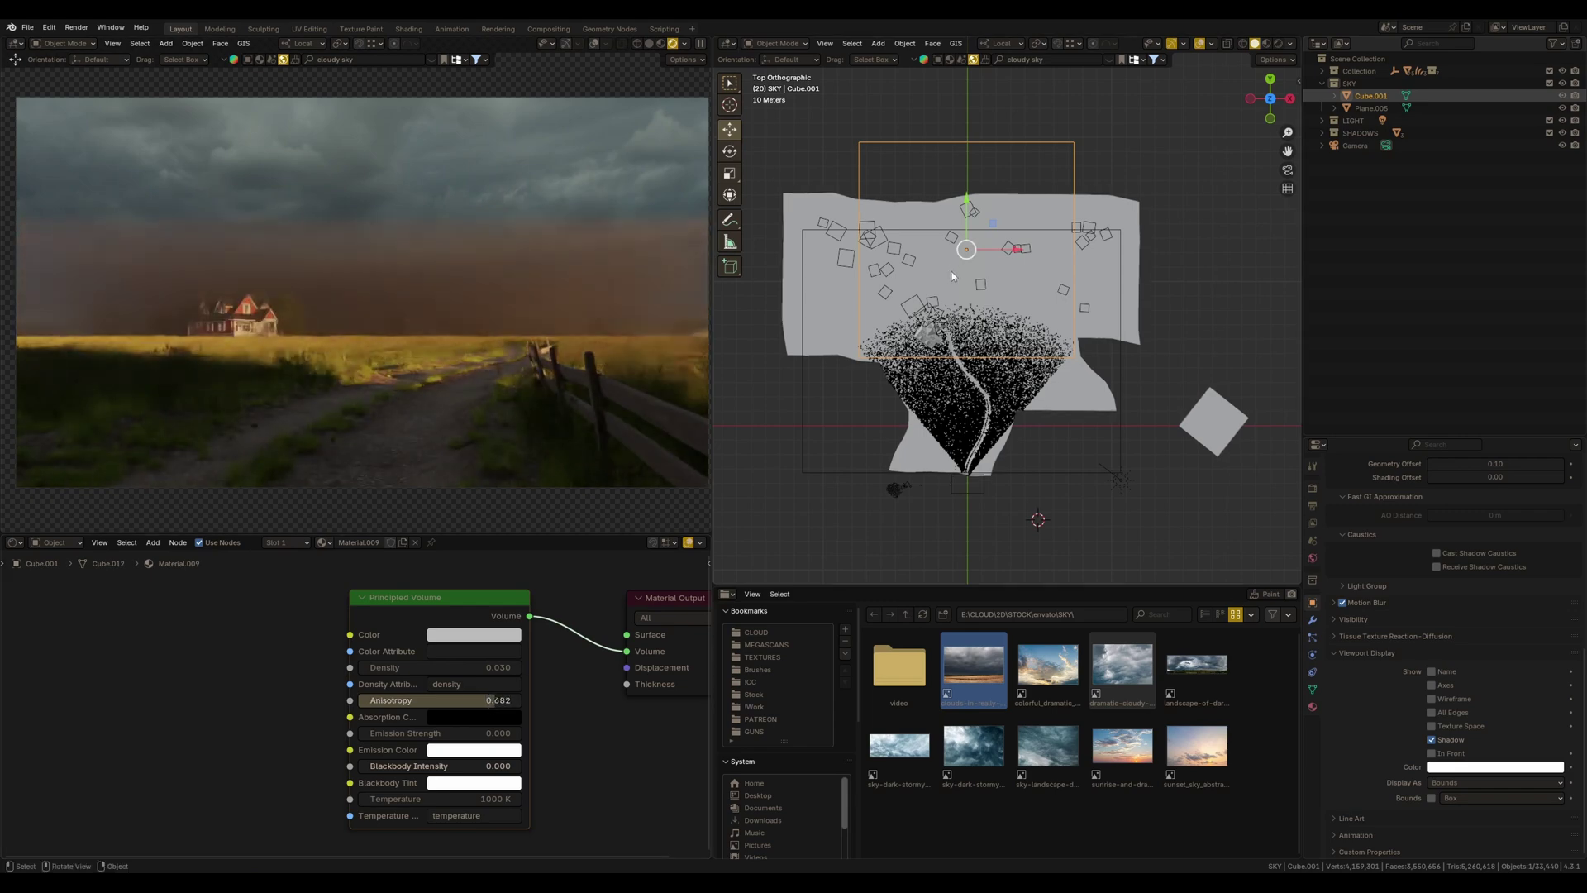
Add the fog cube to the sun's light linking collection and exclude it from the sun's light
middle_drag(950, 284, 881, 236)
key(KP_7)
click(1011, 516)
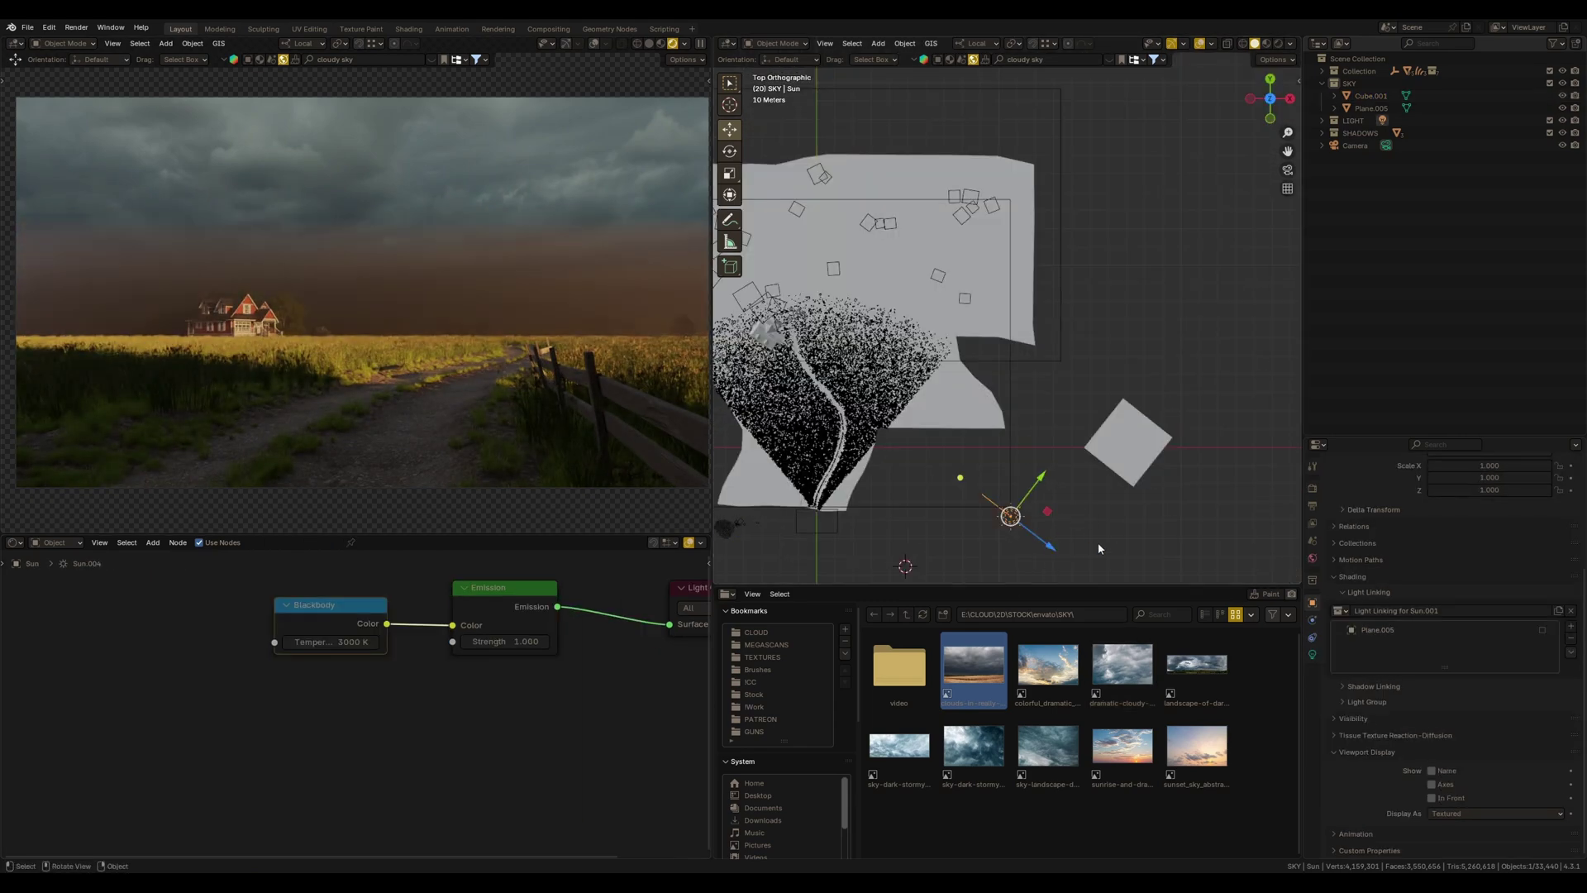
click(1370, 96)
drag(1440, 421, 1432, 649)
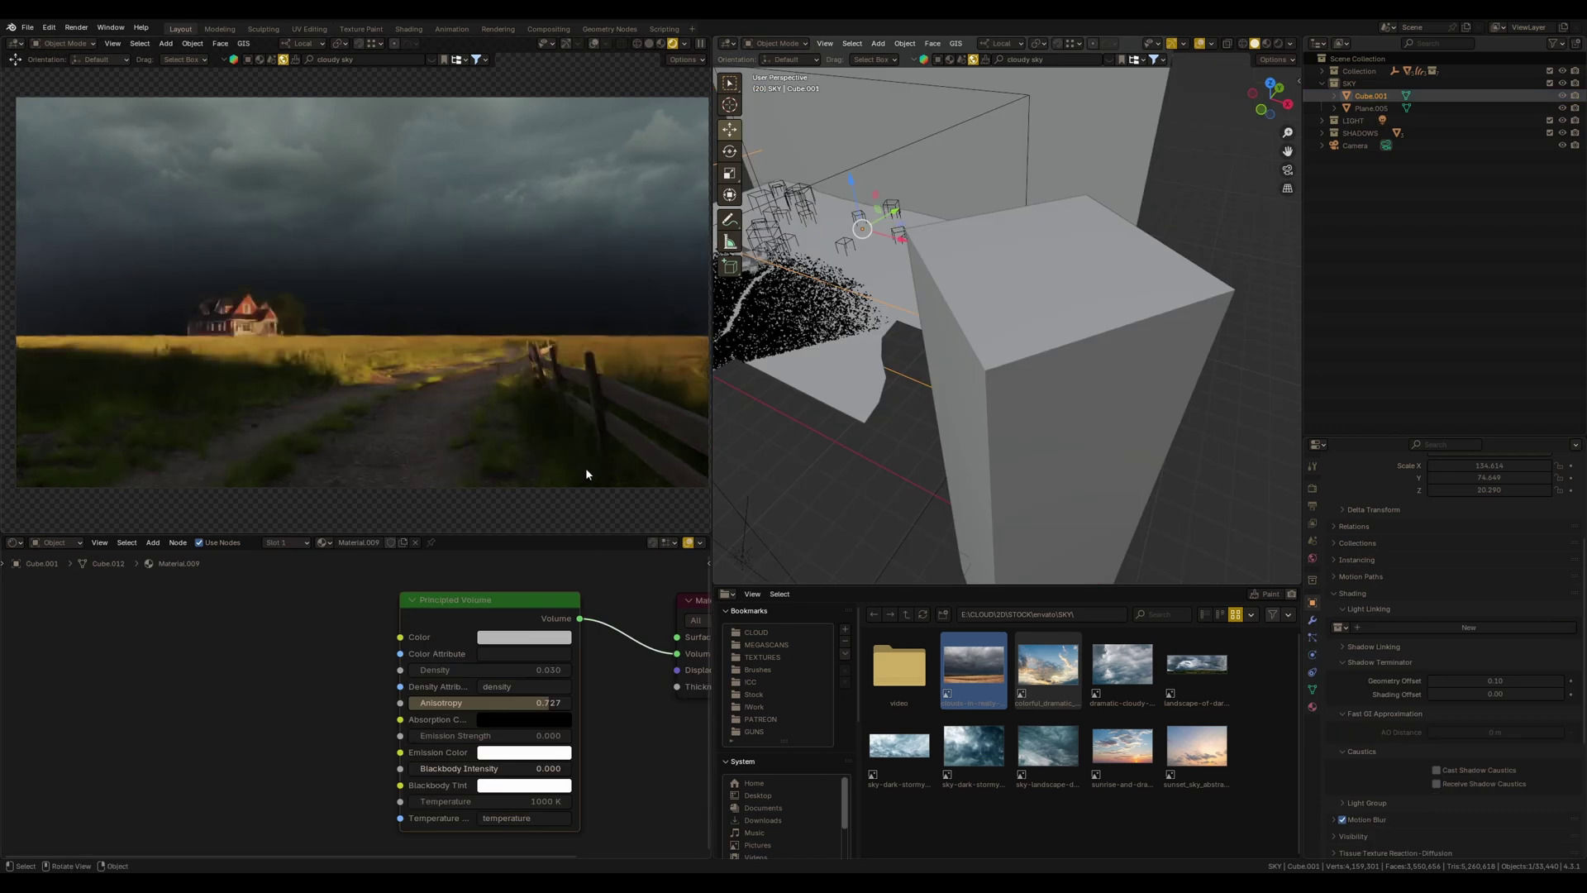
Brighten the Principled Volume's Color and set its Density to 0.01
click(550, 635)
drag(616, 425, 616, 408)
click(514, 672)
text(0.01)
key(Return)
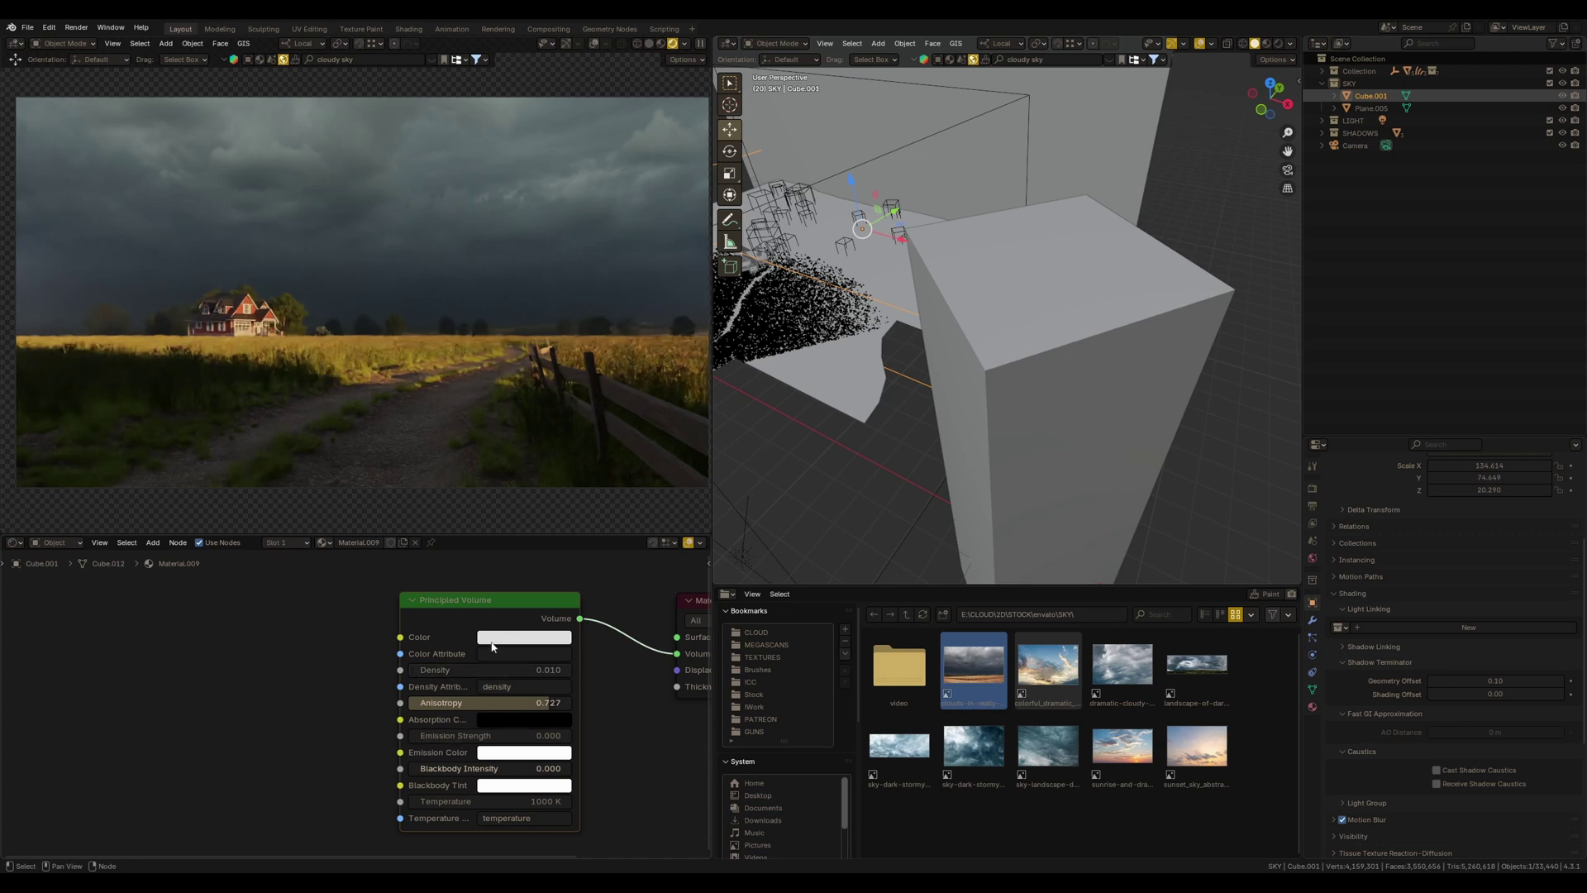
Set the Emission Strength of the sky plane's Principled BSDF to 0.3
click(1069, 191)
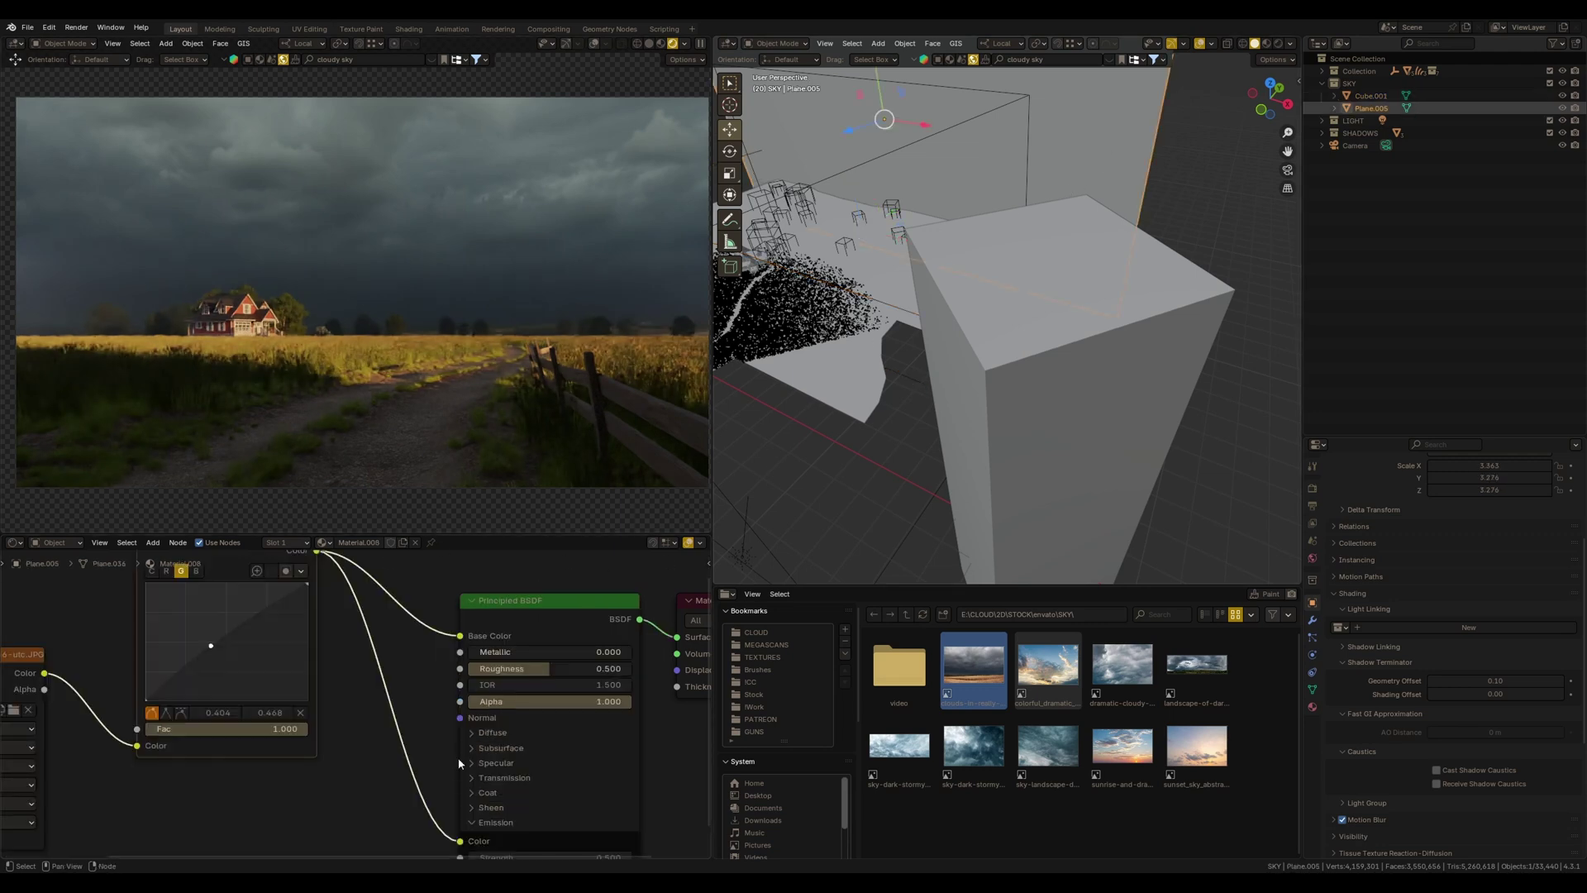
middle_drag(556, 832, 518, 752)
click(518, 770)
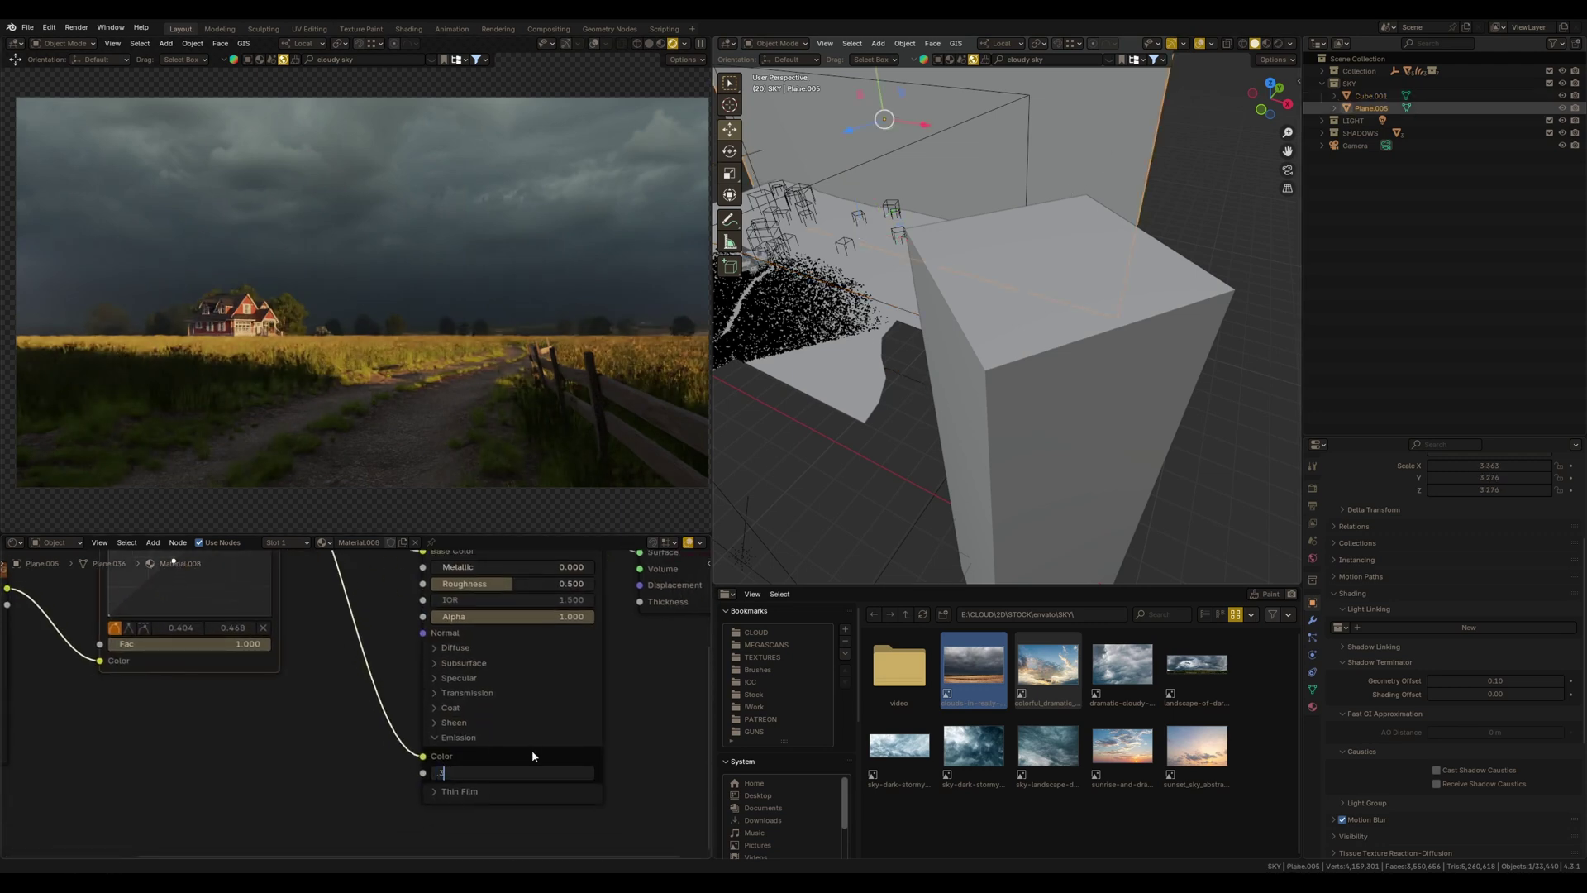
key(Return)
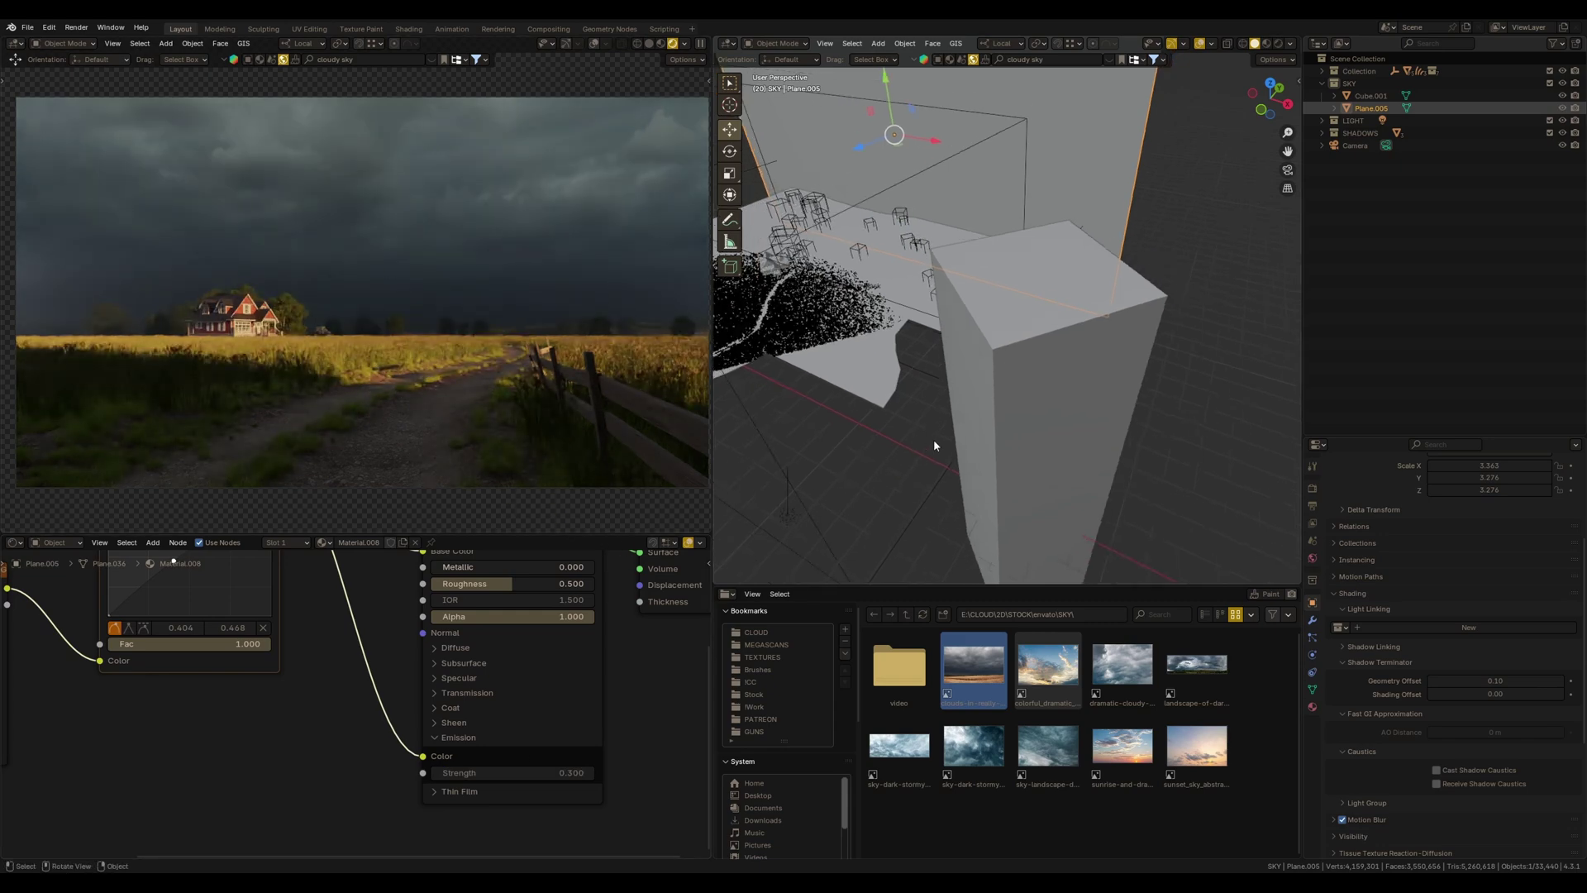
Examine the rendered farmhouse landscape from an orbited angle and return to the camera view
key(KP_7)
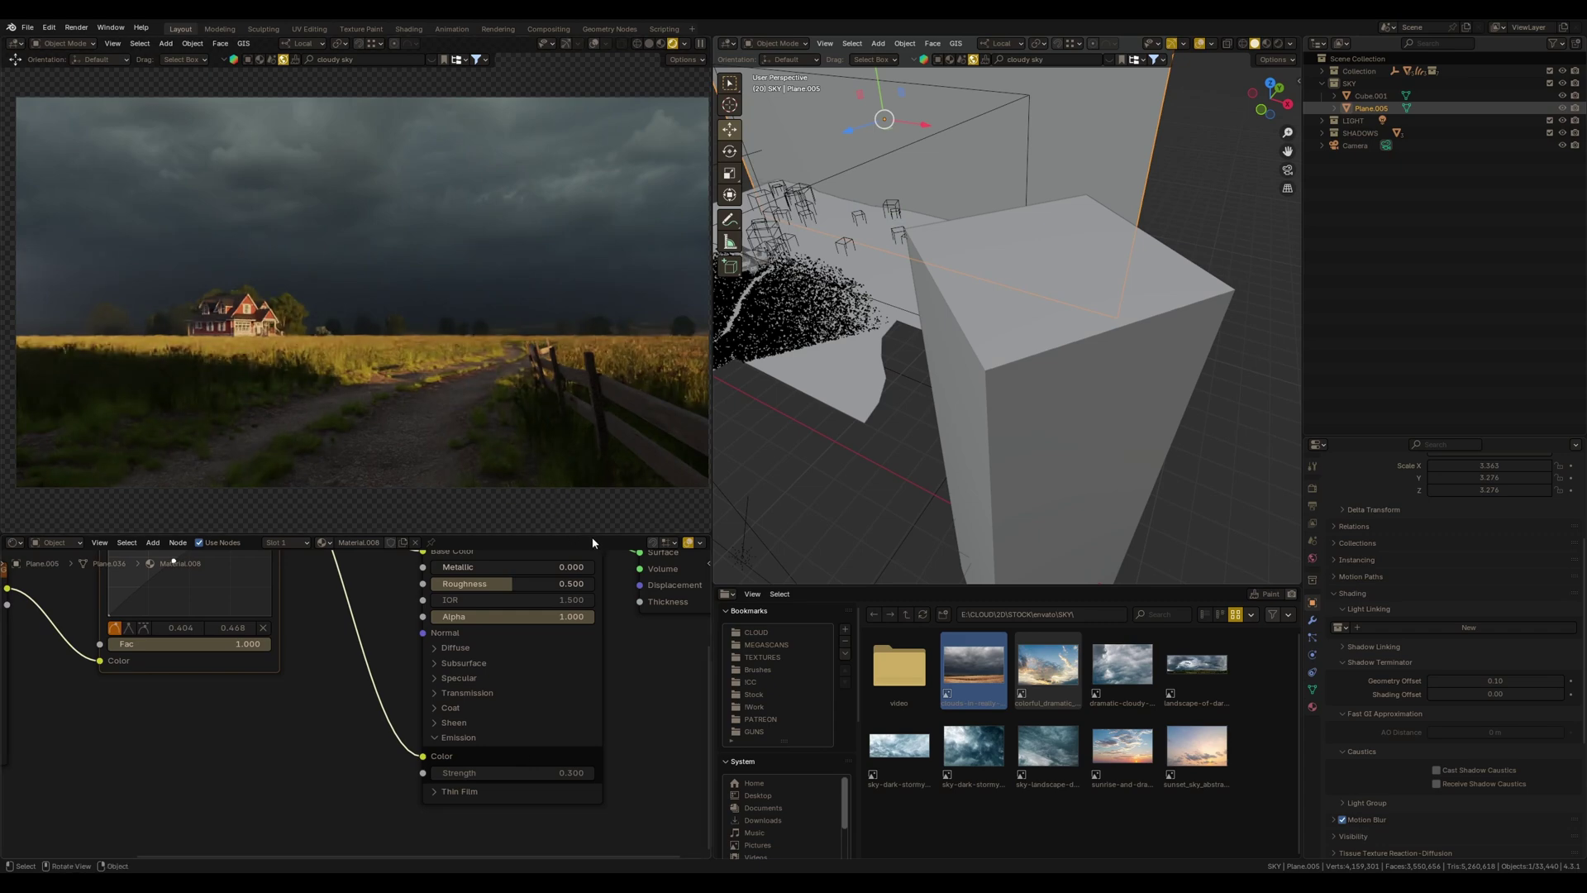
key(KP_7)
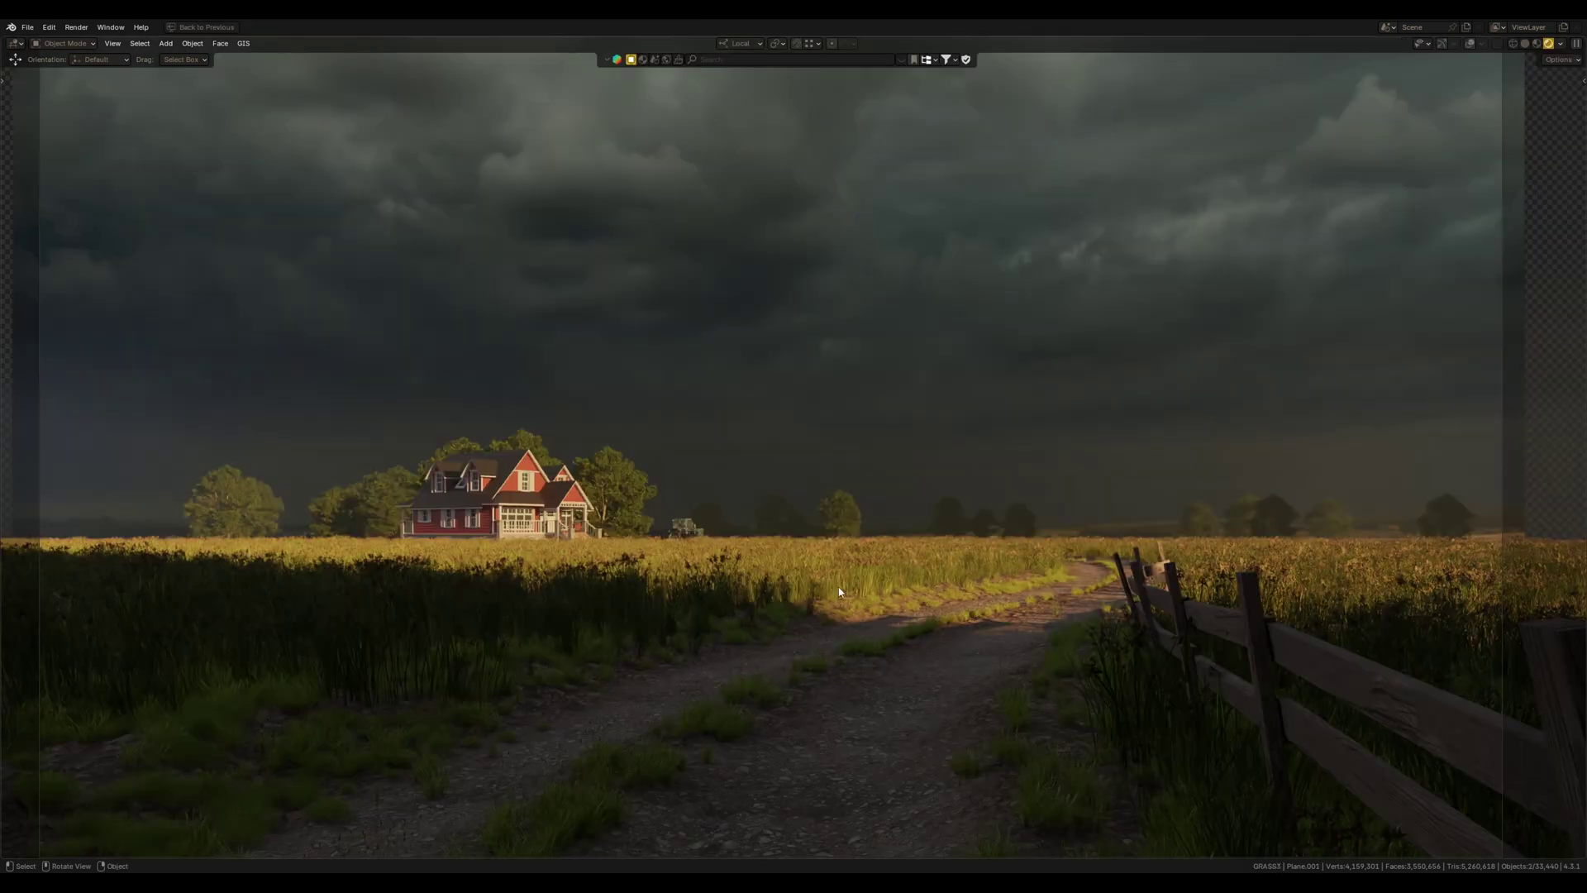
key(KP_0)
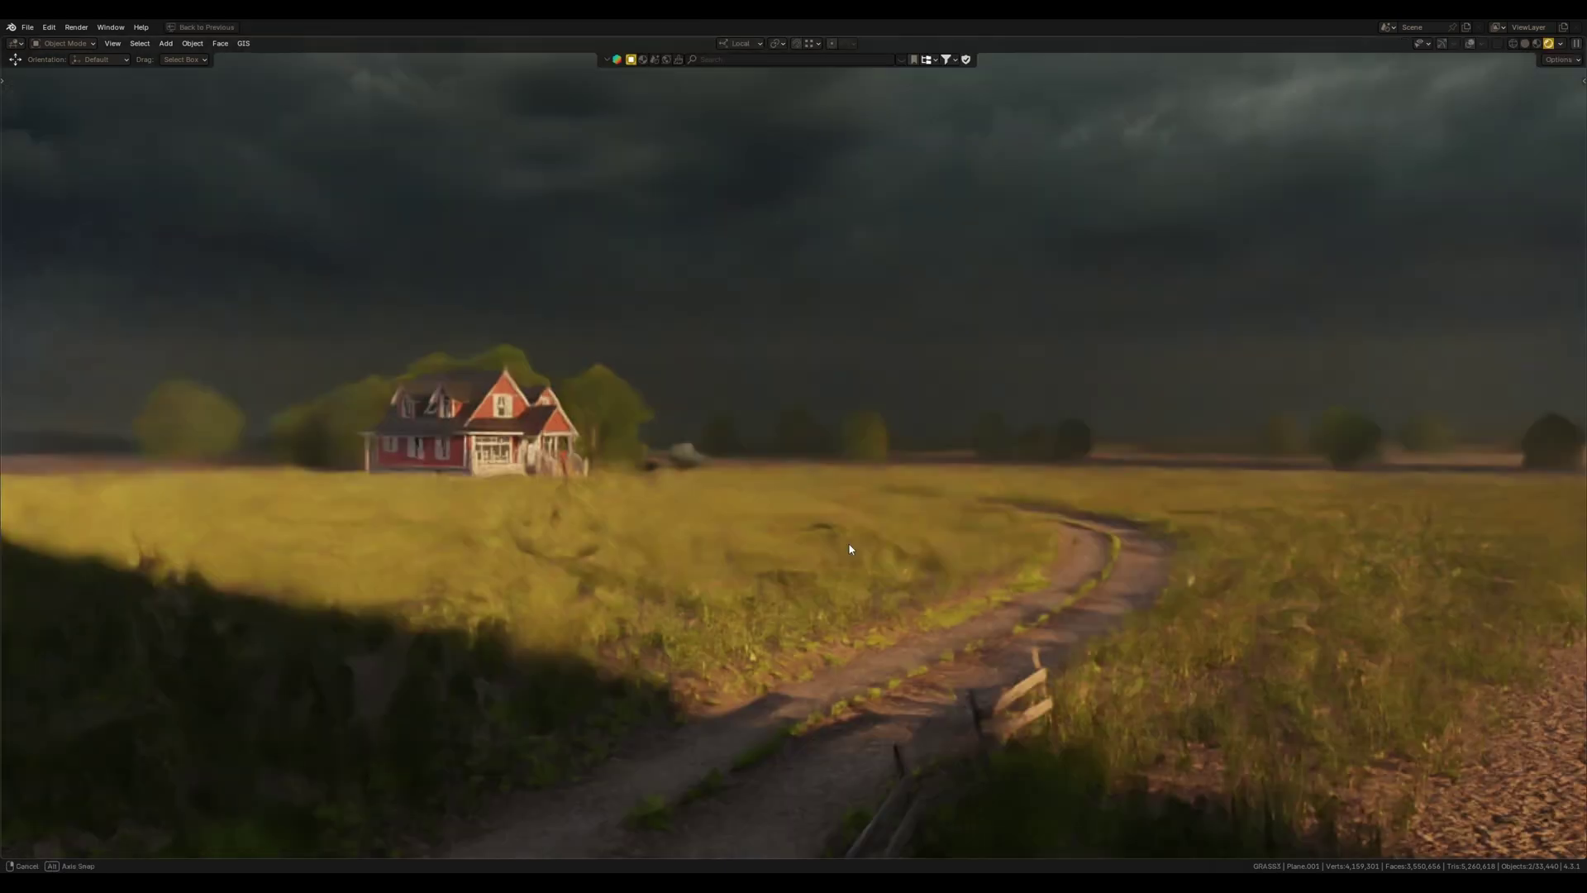
middle_drag(862, 517, 910, 461)
key(KP_0)
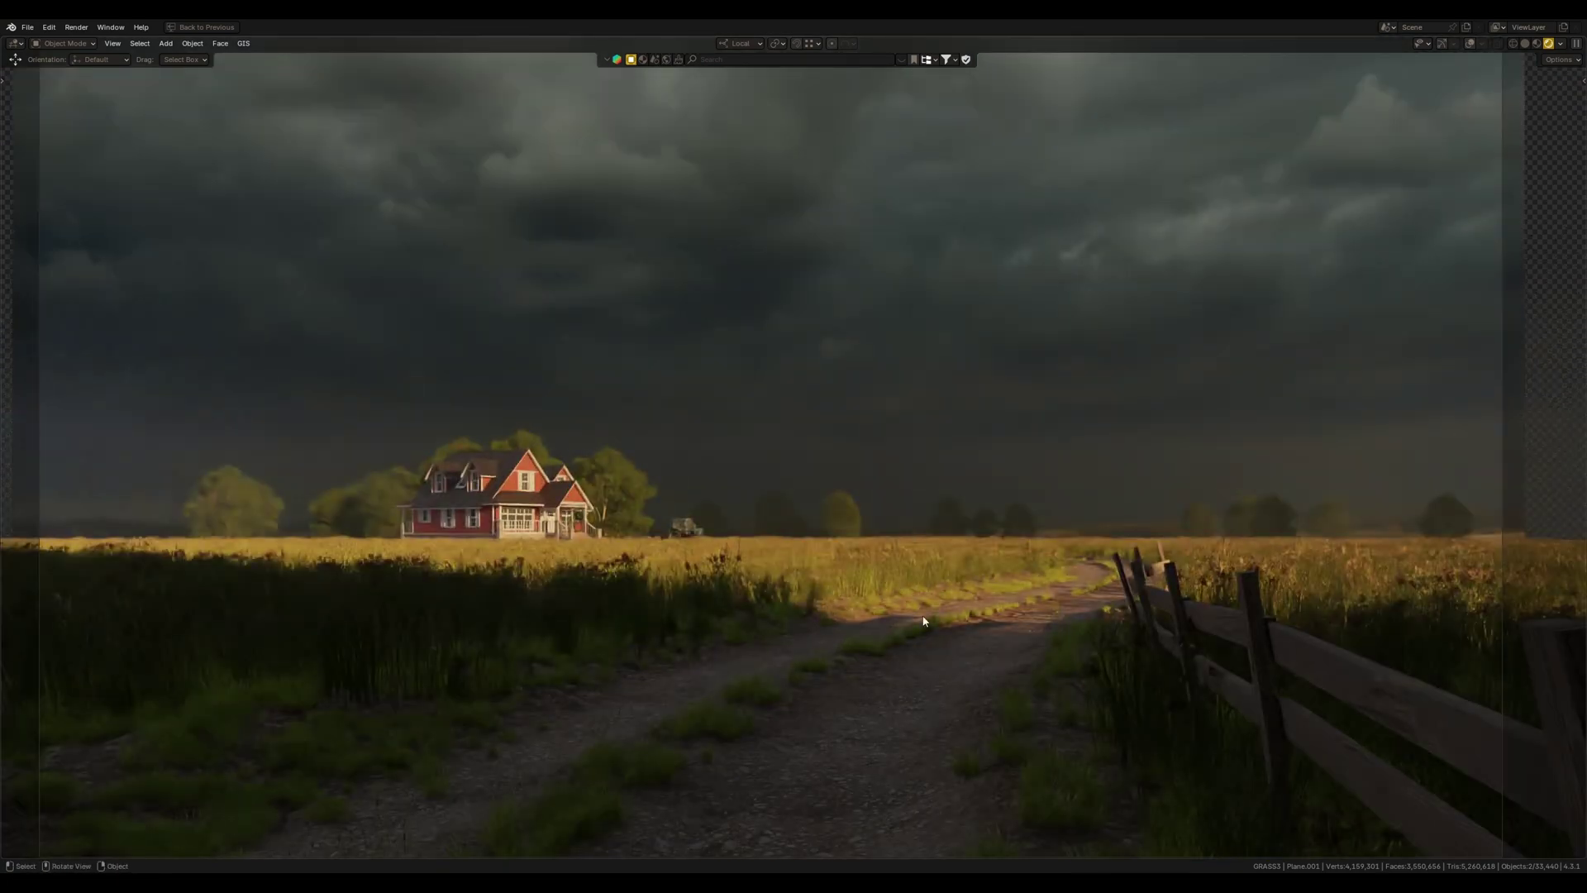
shift+middle_drag(937, 568, 950, 563)
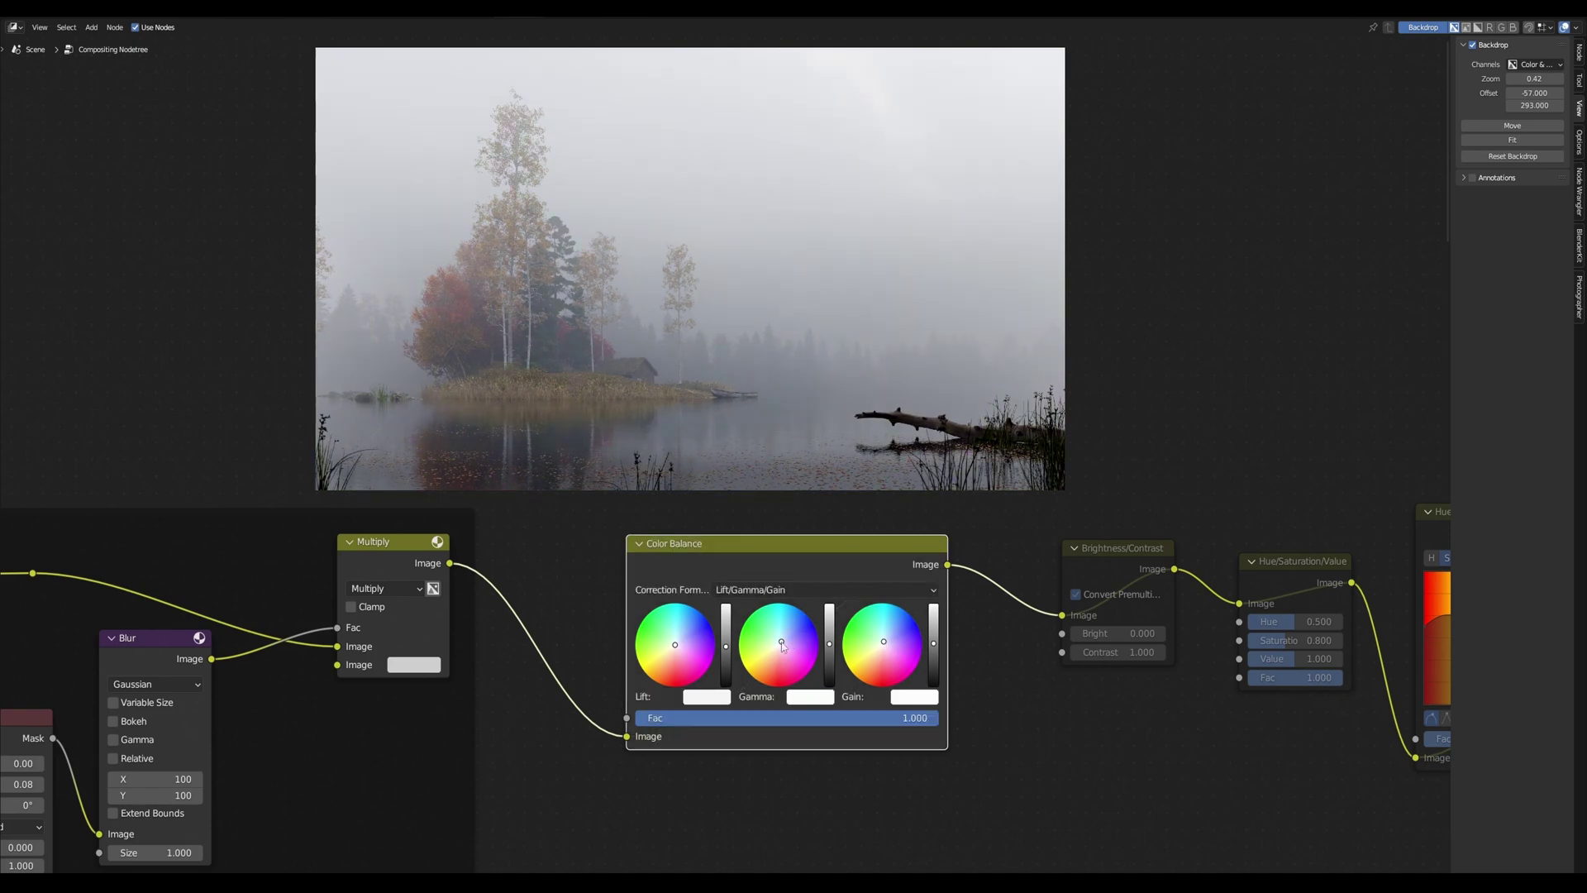
Try a darker Lift and a brighter Gain on the Color Balance node in the foggy lake scene
drag(723, 649, 725, 660)
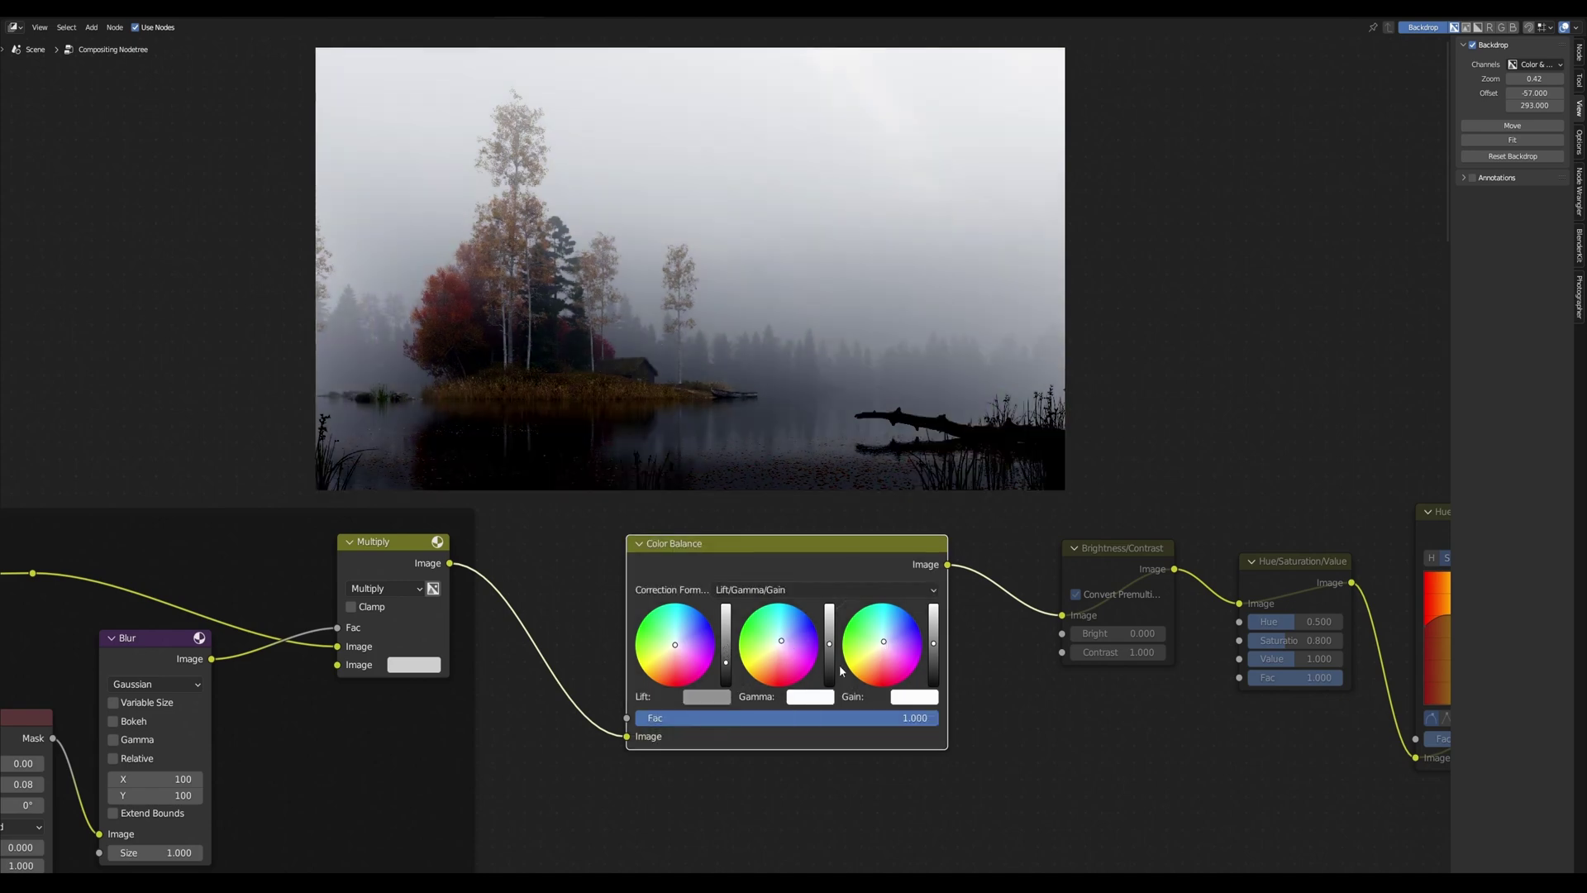
key(ctrl+z)
drag(932, 643, 931, 630)
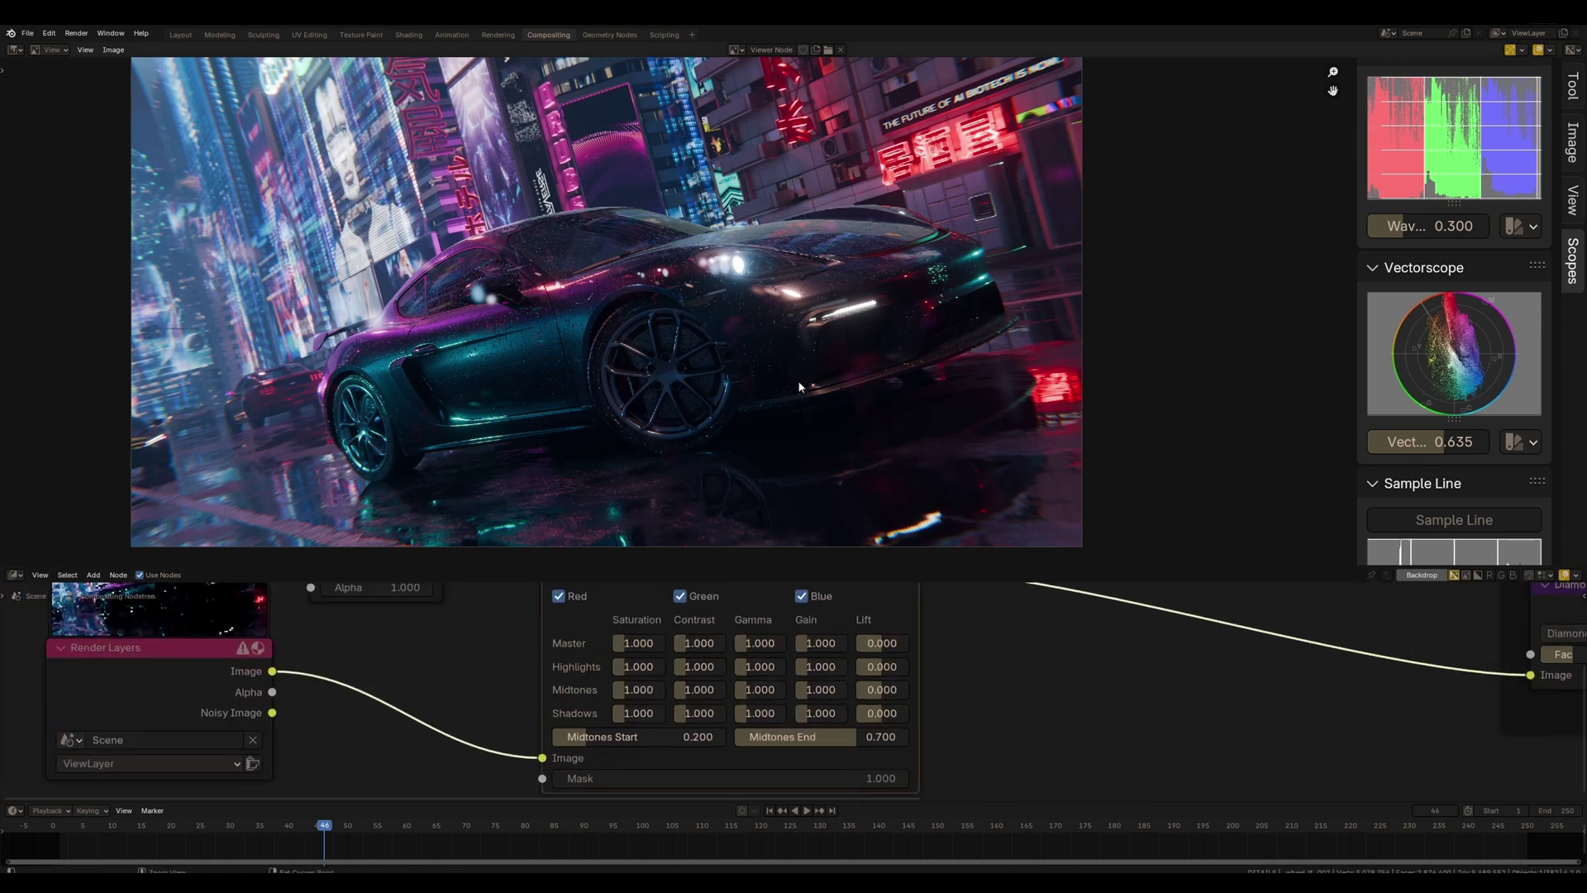
Adjust the Master Contrast on the color correction node in the neon city car scene
ctrl+middle_drag(799, 387, 812, 434)
drag(693, 643, 708, 643)
drag(548, 700, 536, 701)
scroll(538, 701, down, 1)
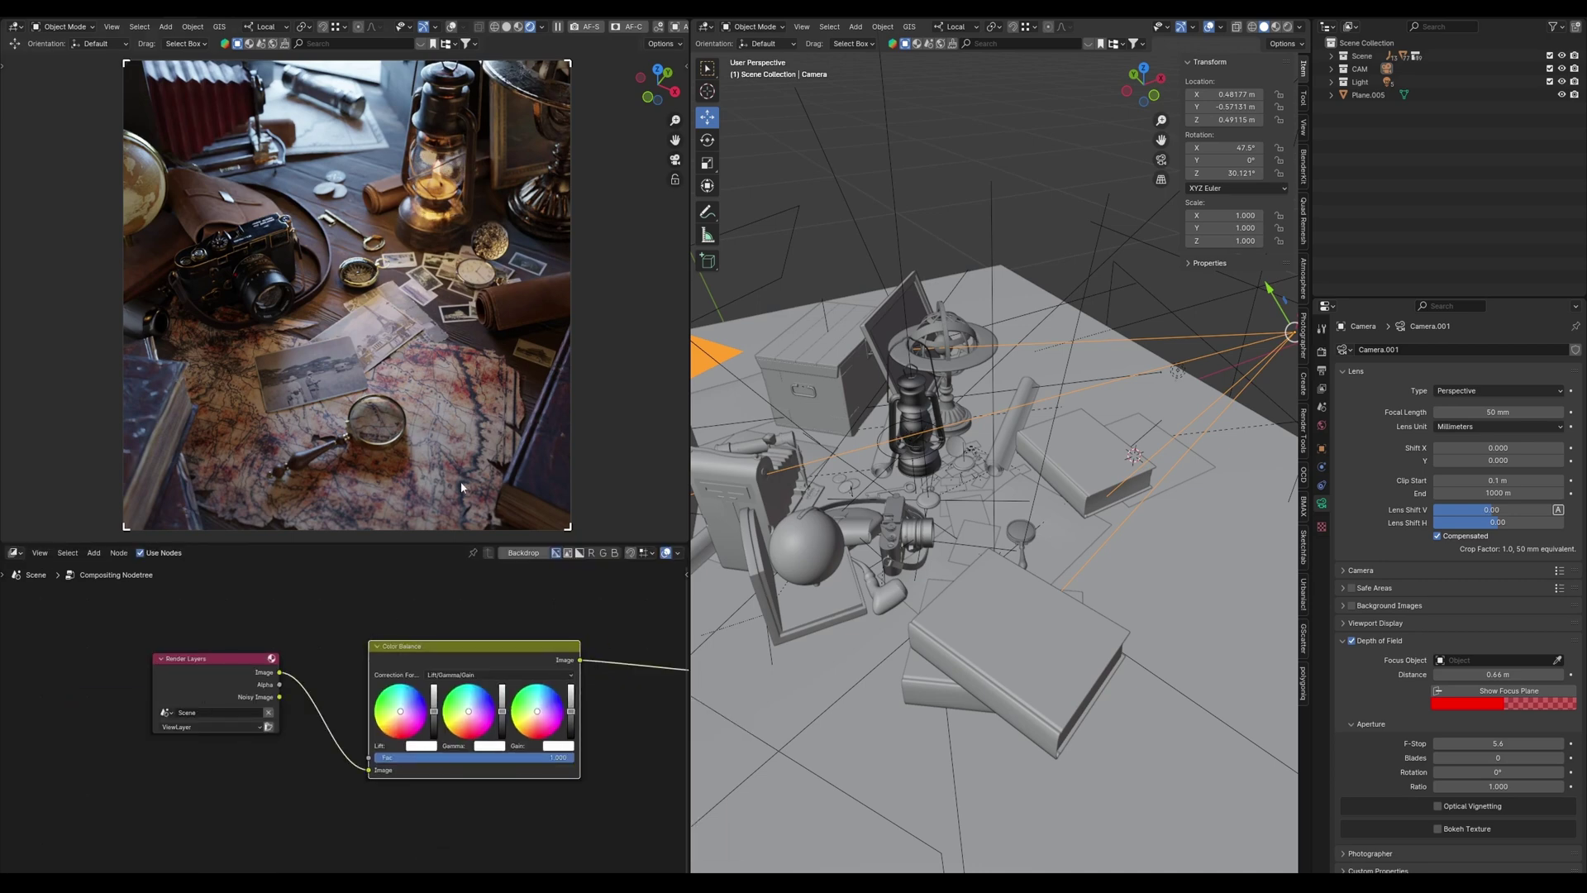
Add an RGB Curves node after the Color Balance node in the desk scene's compositor
middle_drag(332, 748, 318, 763)
scroll(333, 748, down, 1)
drag(471, 745, 513, 744)
click(590, 709)
middle_drag(589, 709, 530, 709)
key(shift+a)
text(rgb)
key(Return)
click(526, 628)
Lower the RGB curve's shadow point and shift the Color Balance node's Gain and Lift colors
middle_drag(544, 804, 408, 744)
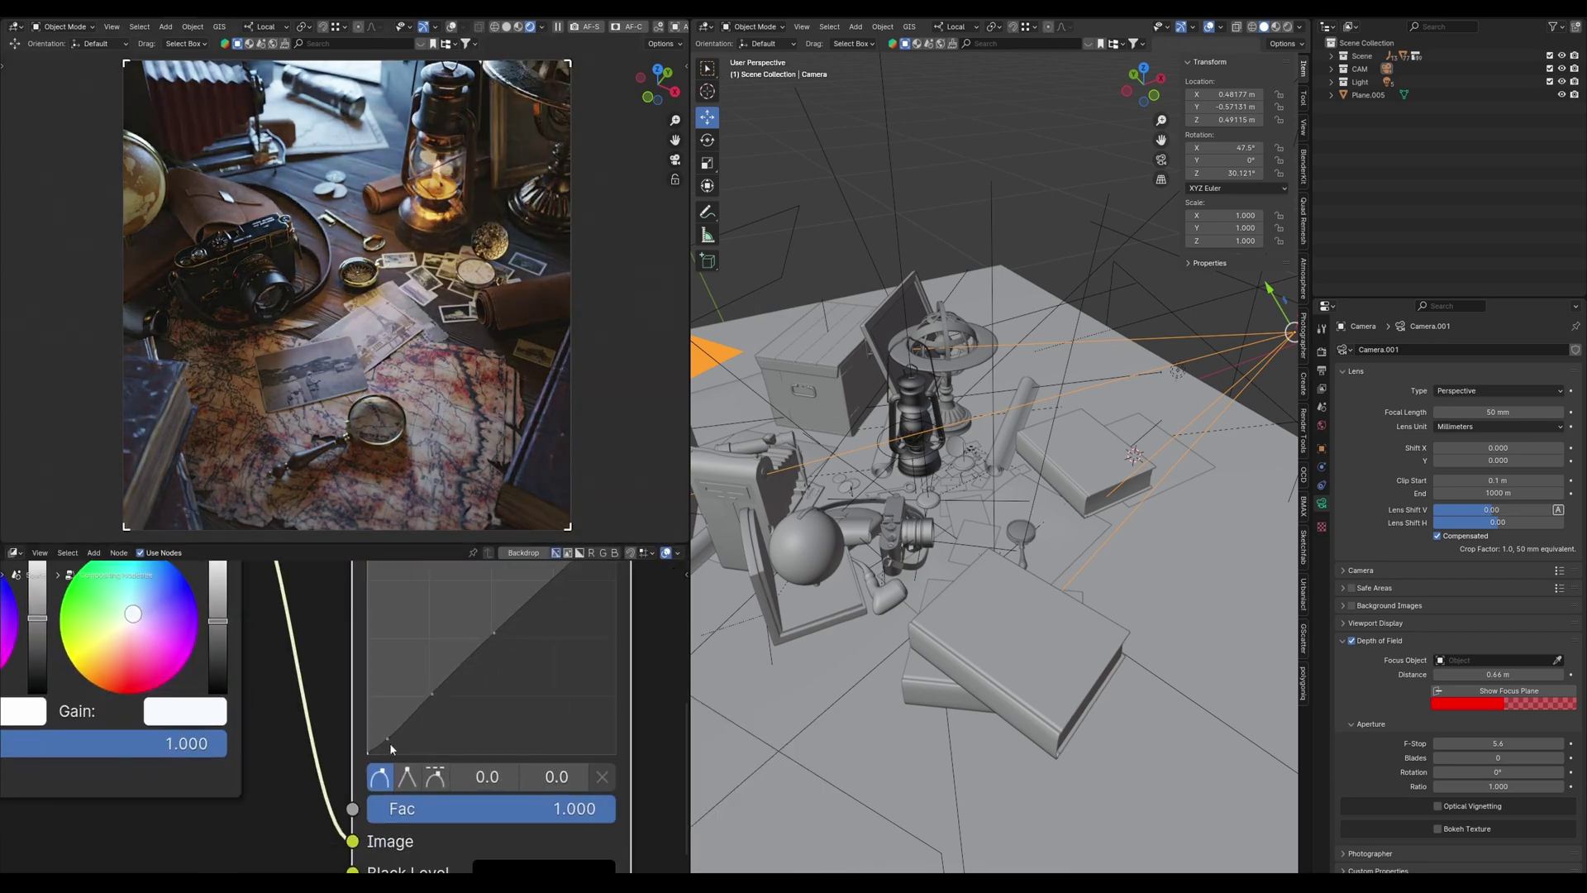
drag(431, 693, 435, 696)
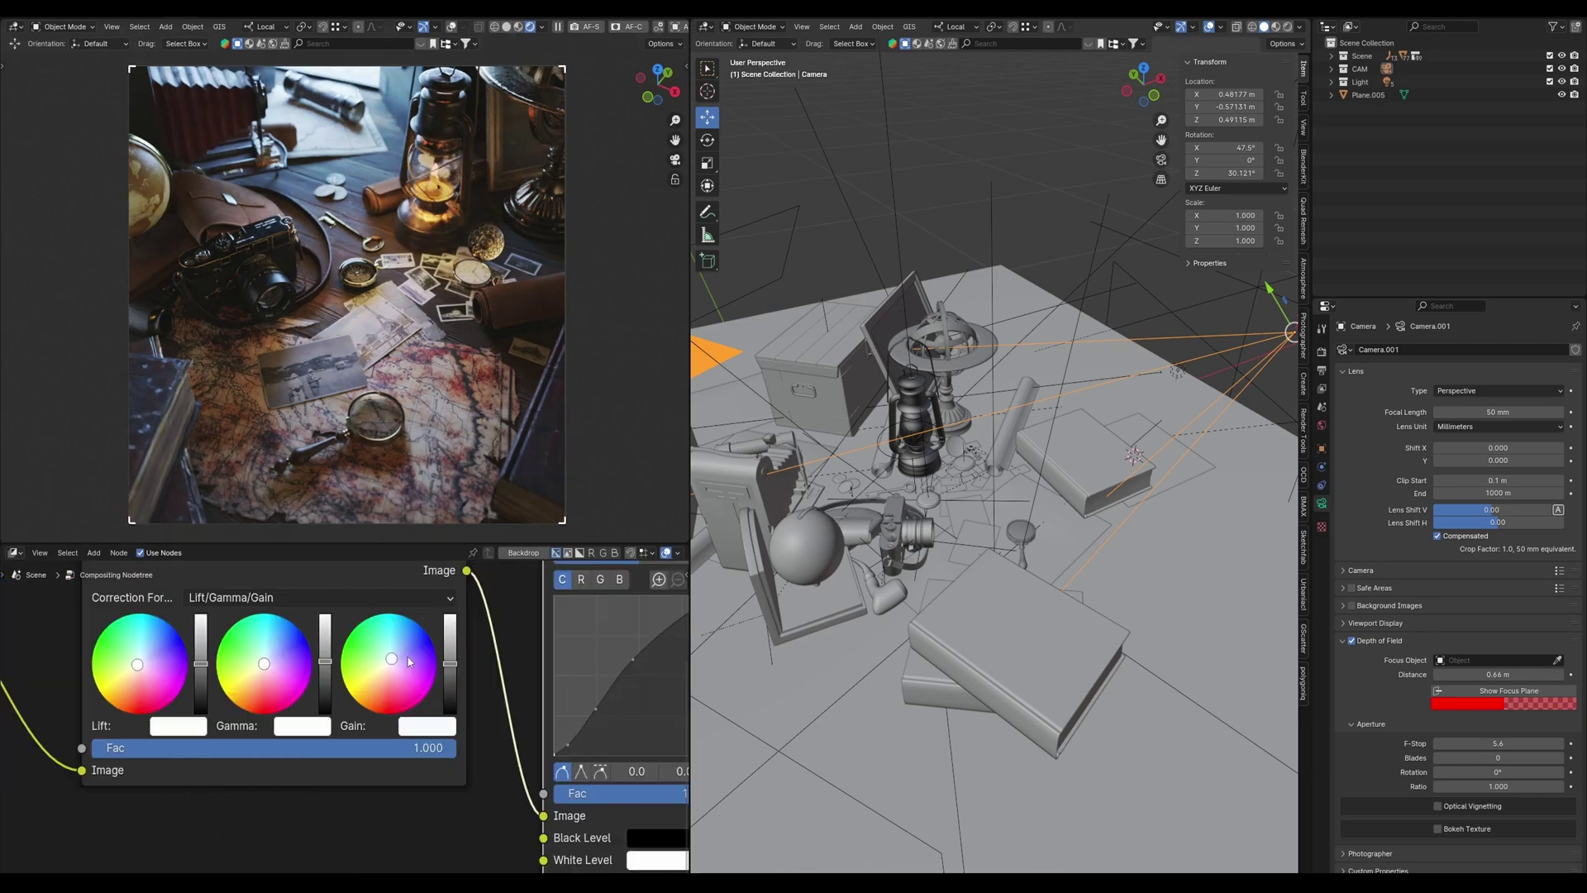
drag(400, 658, 393, 652)
drag(138, 670, 141, 653)
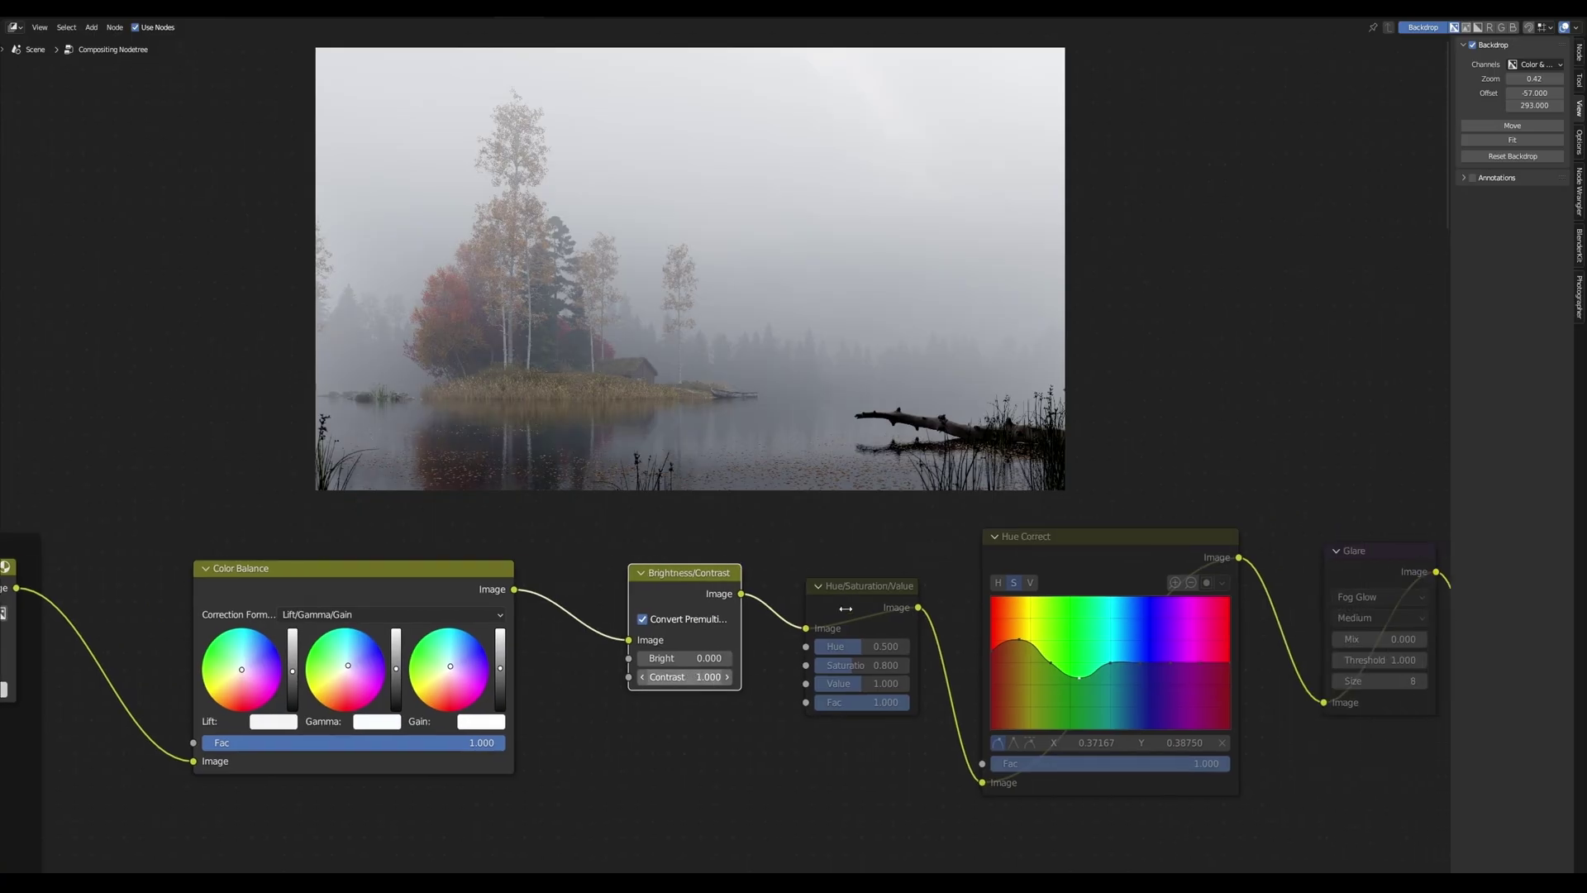
Unmute the Hue/Saturation/Value and Hue Correct nodes in the lake scene's compositor
click(845, 610)
key(m)
middle_drag(1079, 567, 846, 601)
click(931, 563)
key(m)
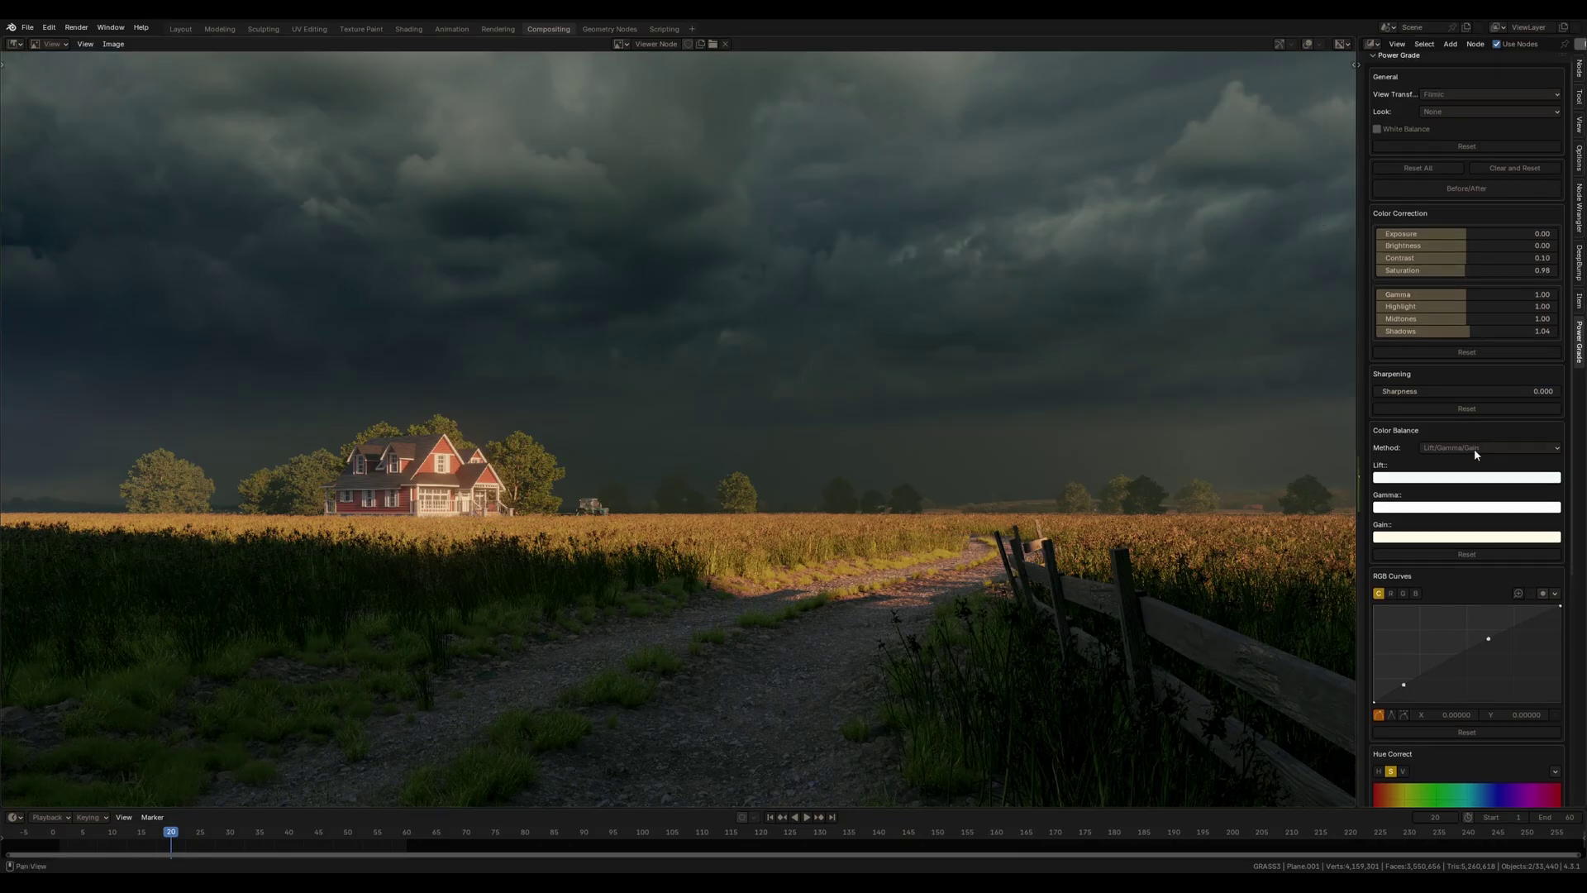
Review the farmhouse scene's Power Grade settings and compare the image before and after grading
scroll(1474, 450, down, 8)
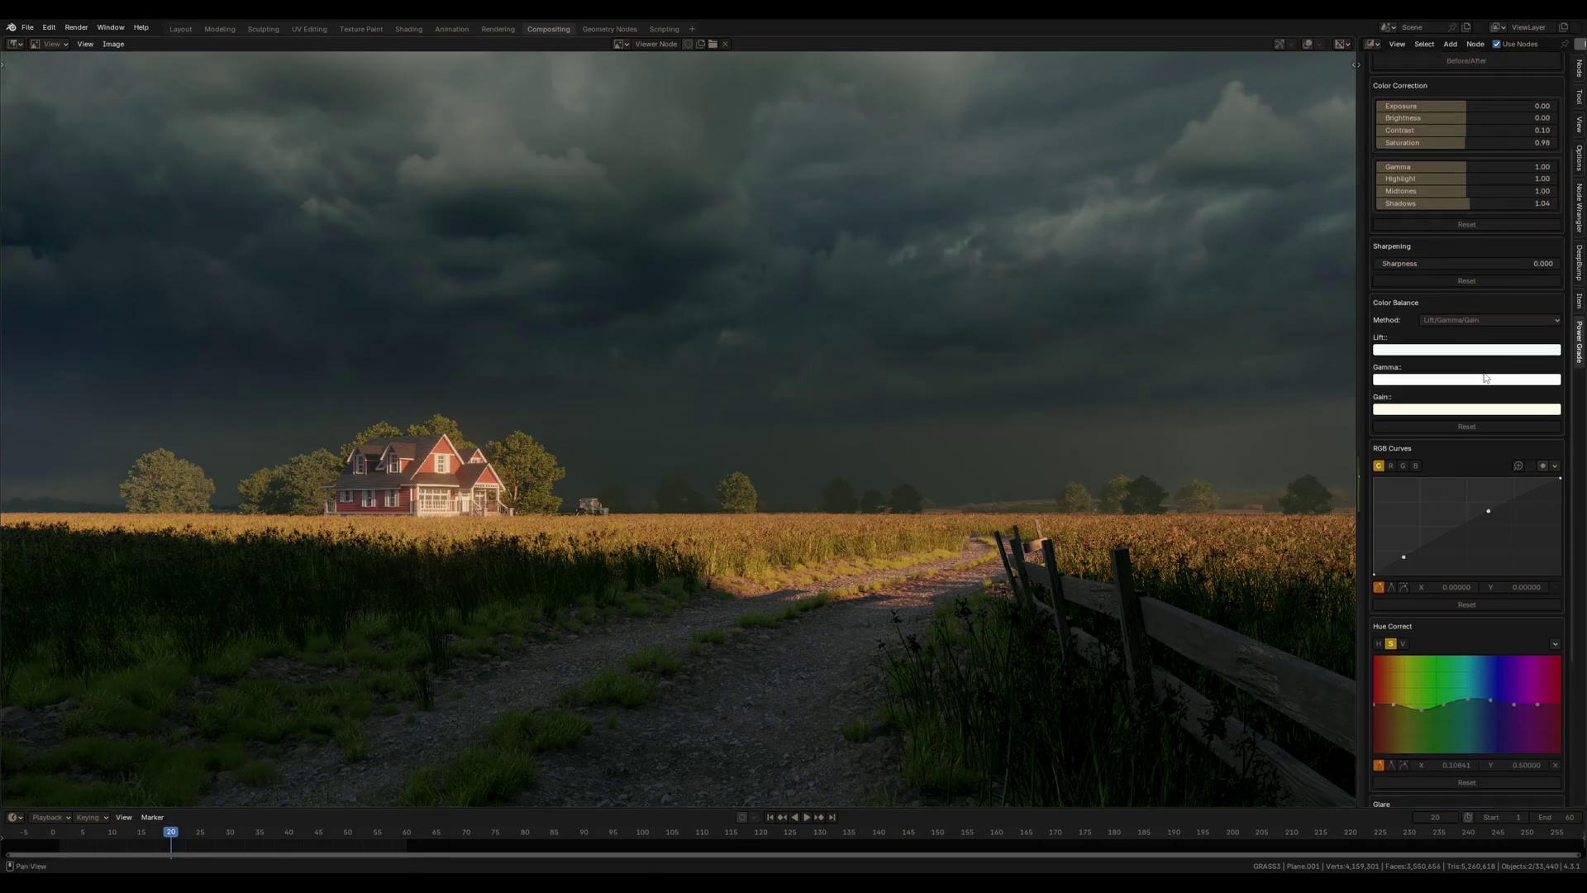
scroll(1454, 202, up, 8)
click(1458, 196)
click(1467, 196)
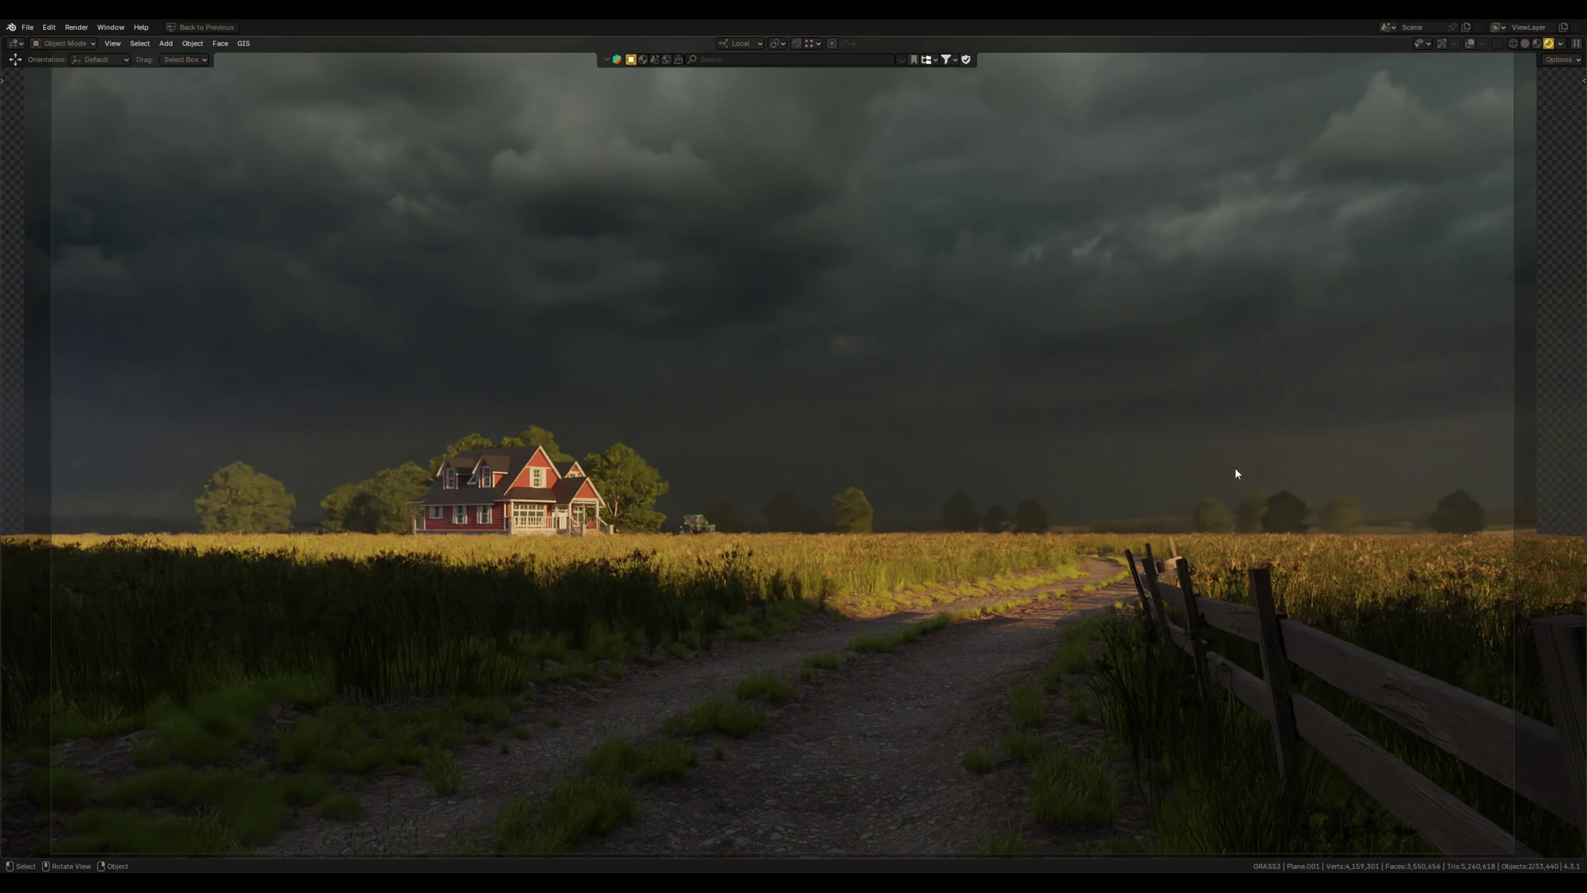
Show the Power Grade controls in the rendered viewport and look through the color correction and curve settings
key(n)
scroll(1445, 623, up, 3)
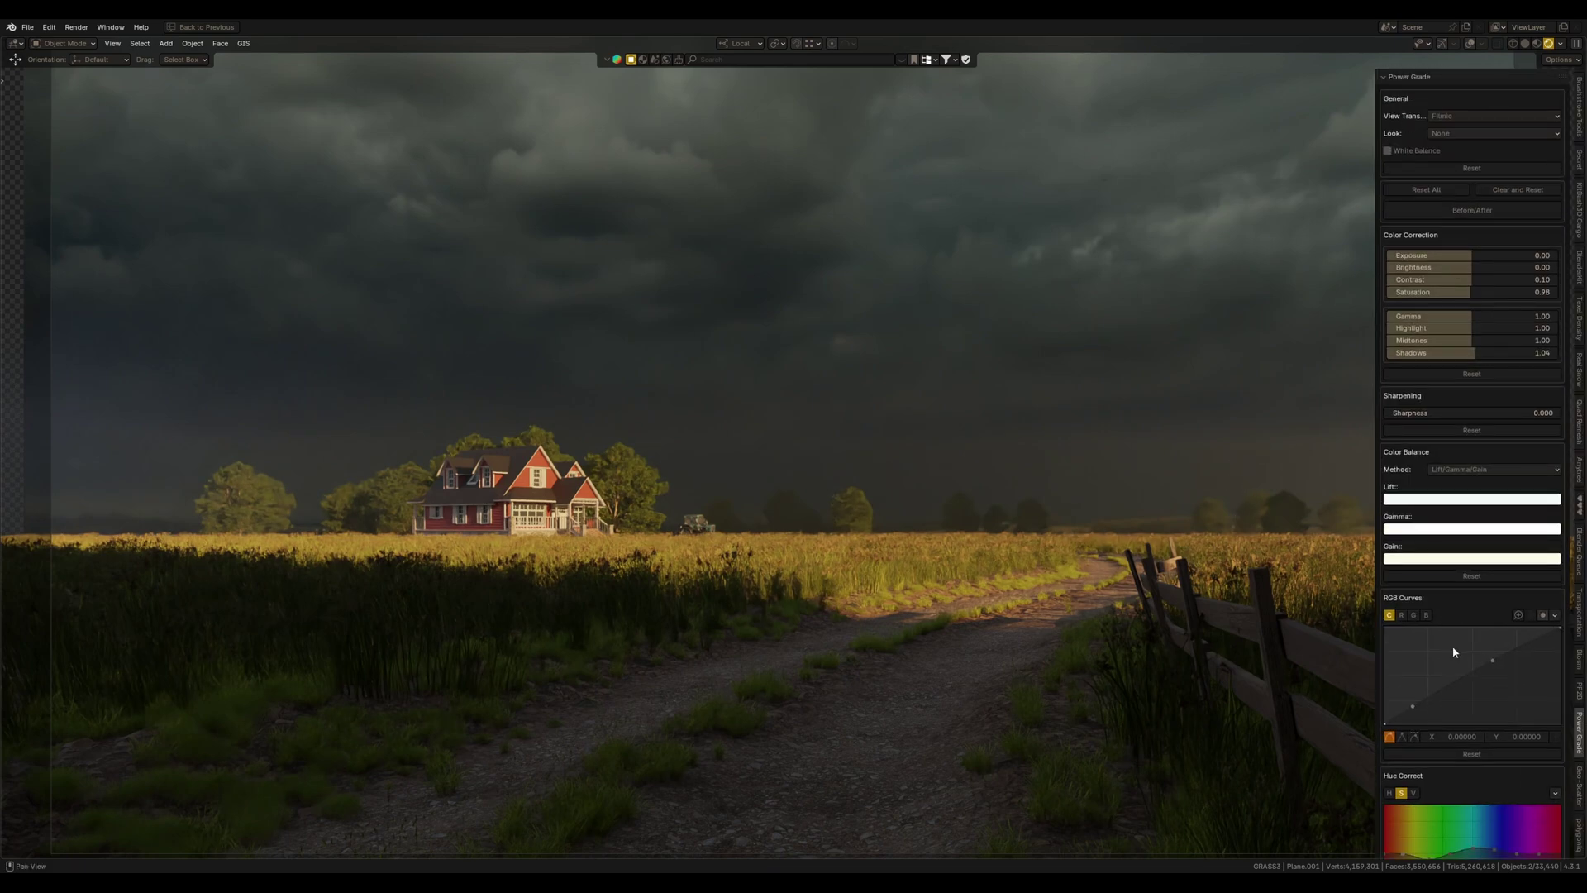
scroll(1452, 648, down, 4)
middle_drag(1455, 622, 1447, 655)
middle_drag(1446, 442, 1445, 552)
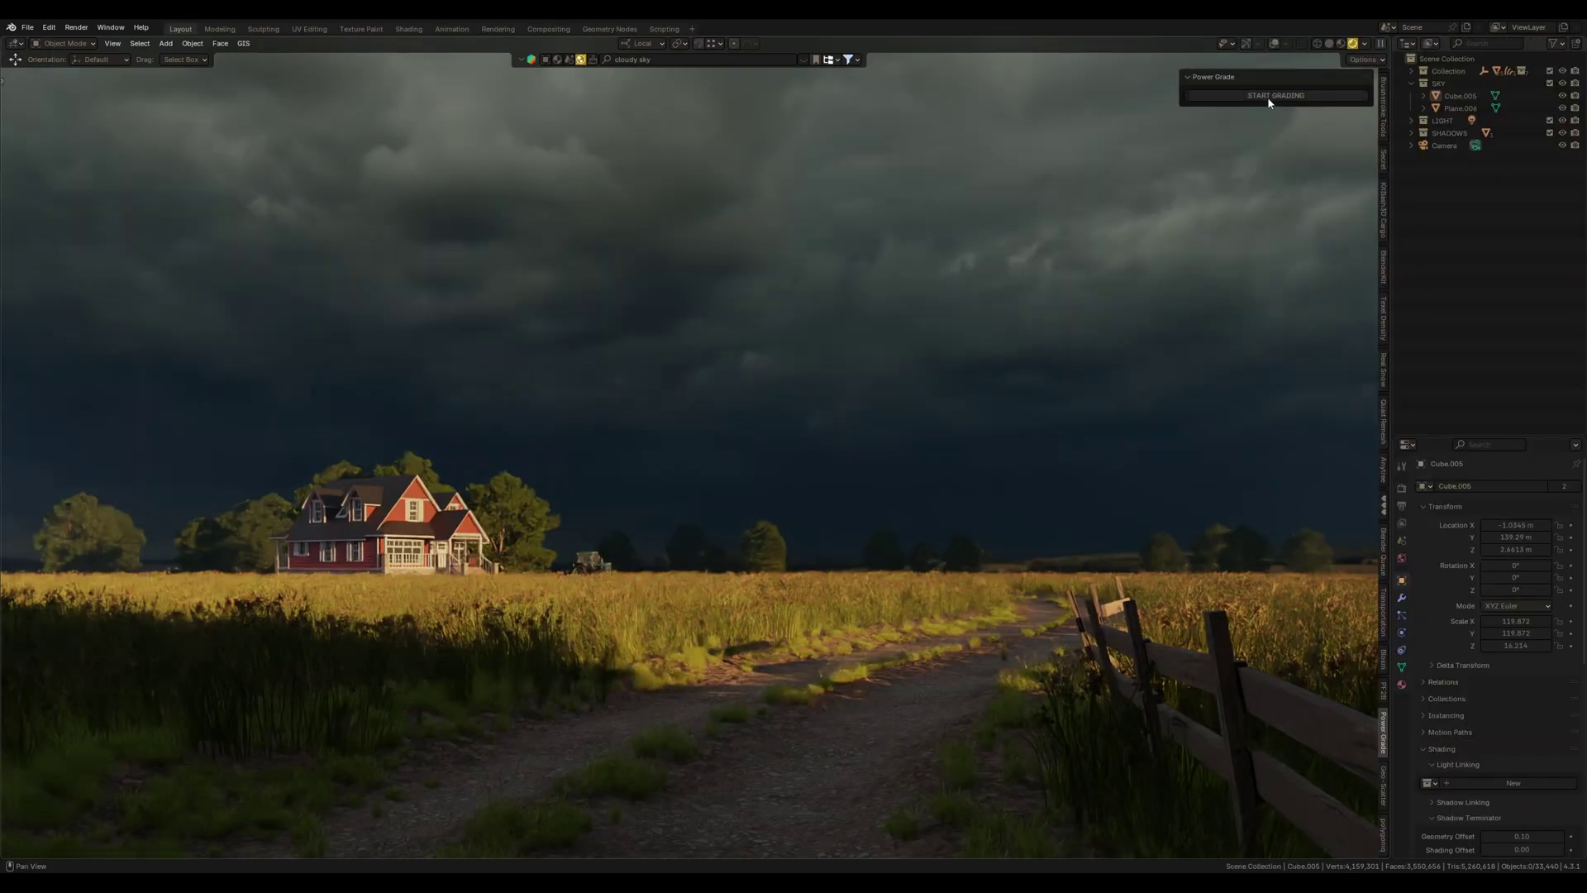
click(1270, 96)
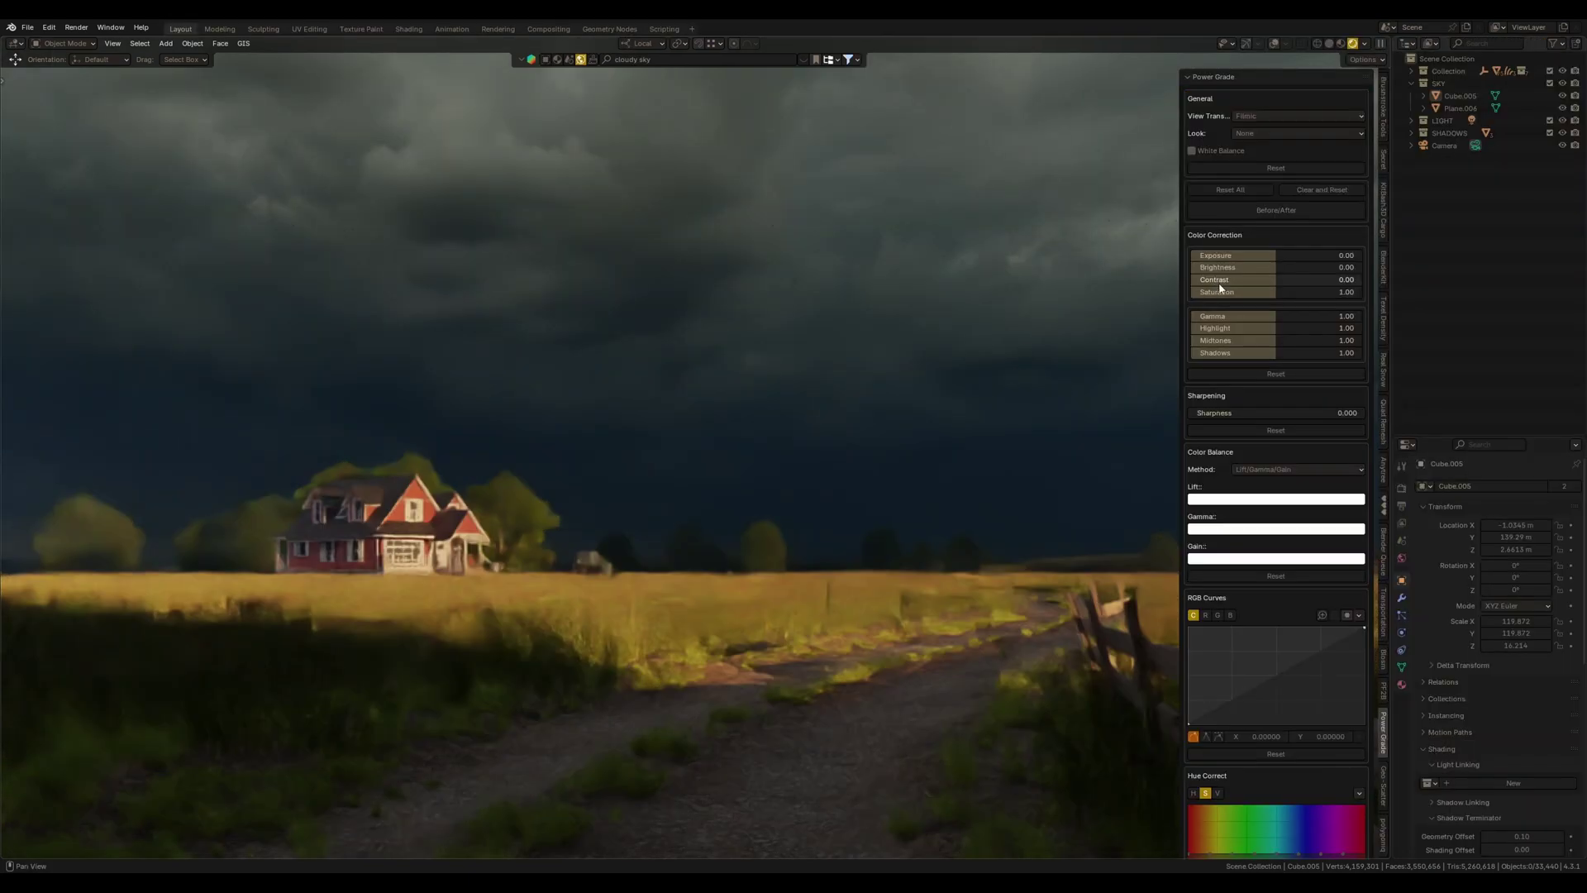
middle_drag(1258, 682, 1242, 468)
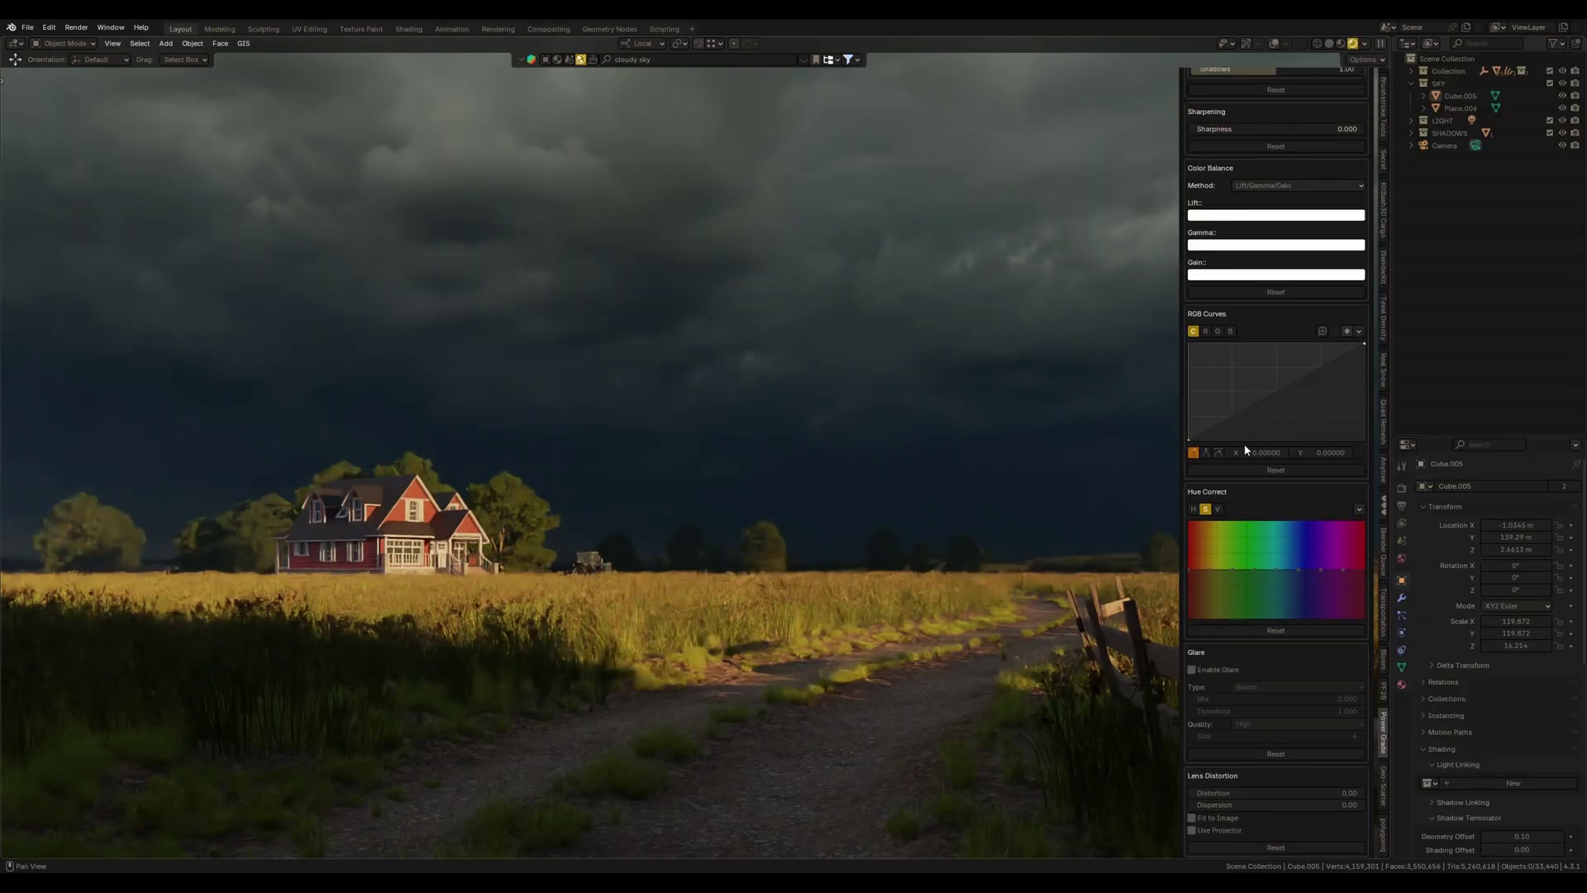
scroll(1243, 488, up, 4)
scroll(1252, 473, up, 4)
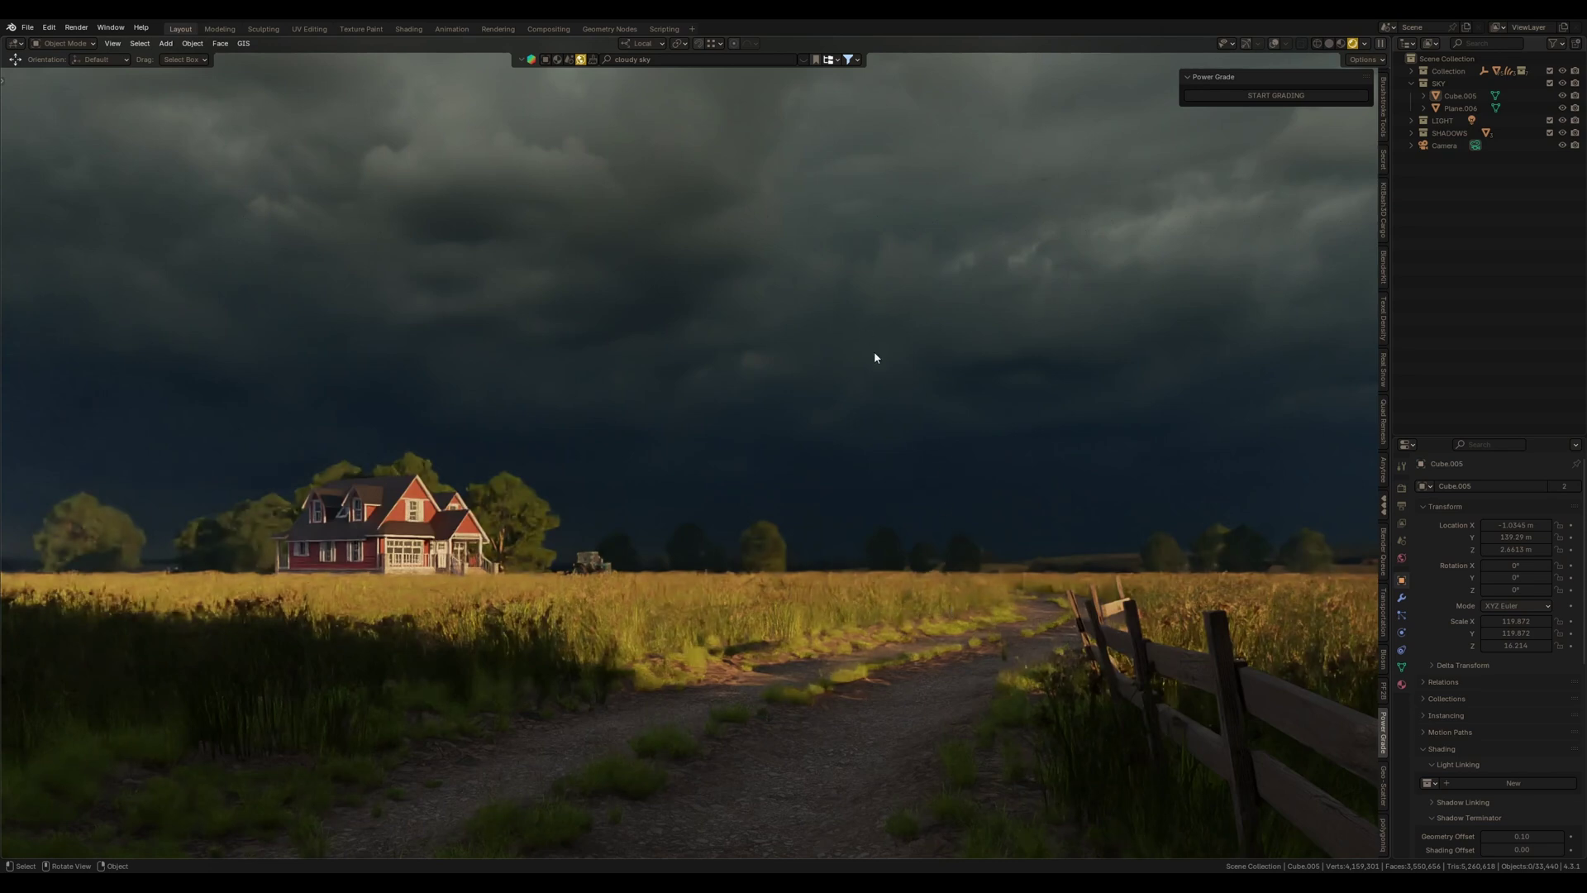
Start grading with Power Grade and look through its color correction, curve, glare and lens distortion controls
click(1273, 94)
scroll(1268, 674, down, 6)
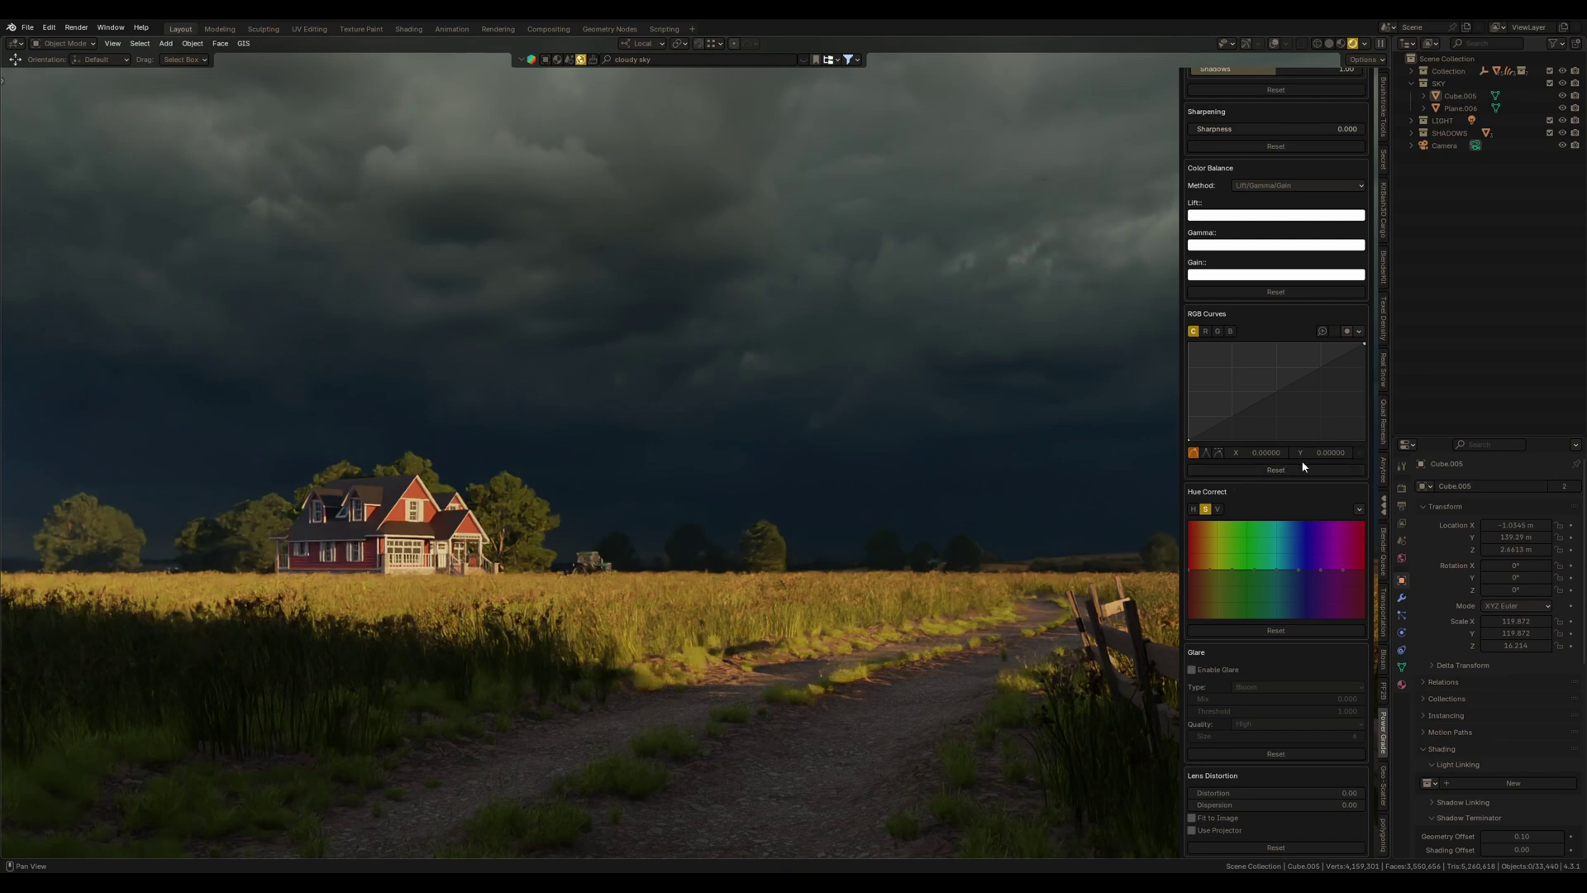
scroll(1297, 421, up, 3)
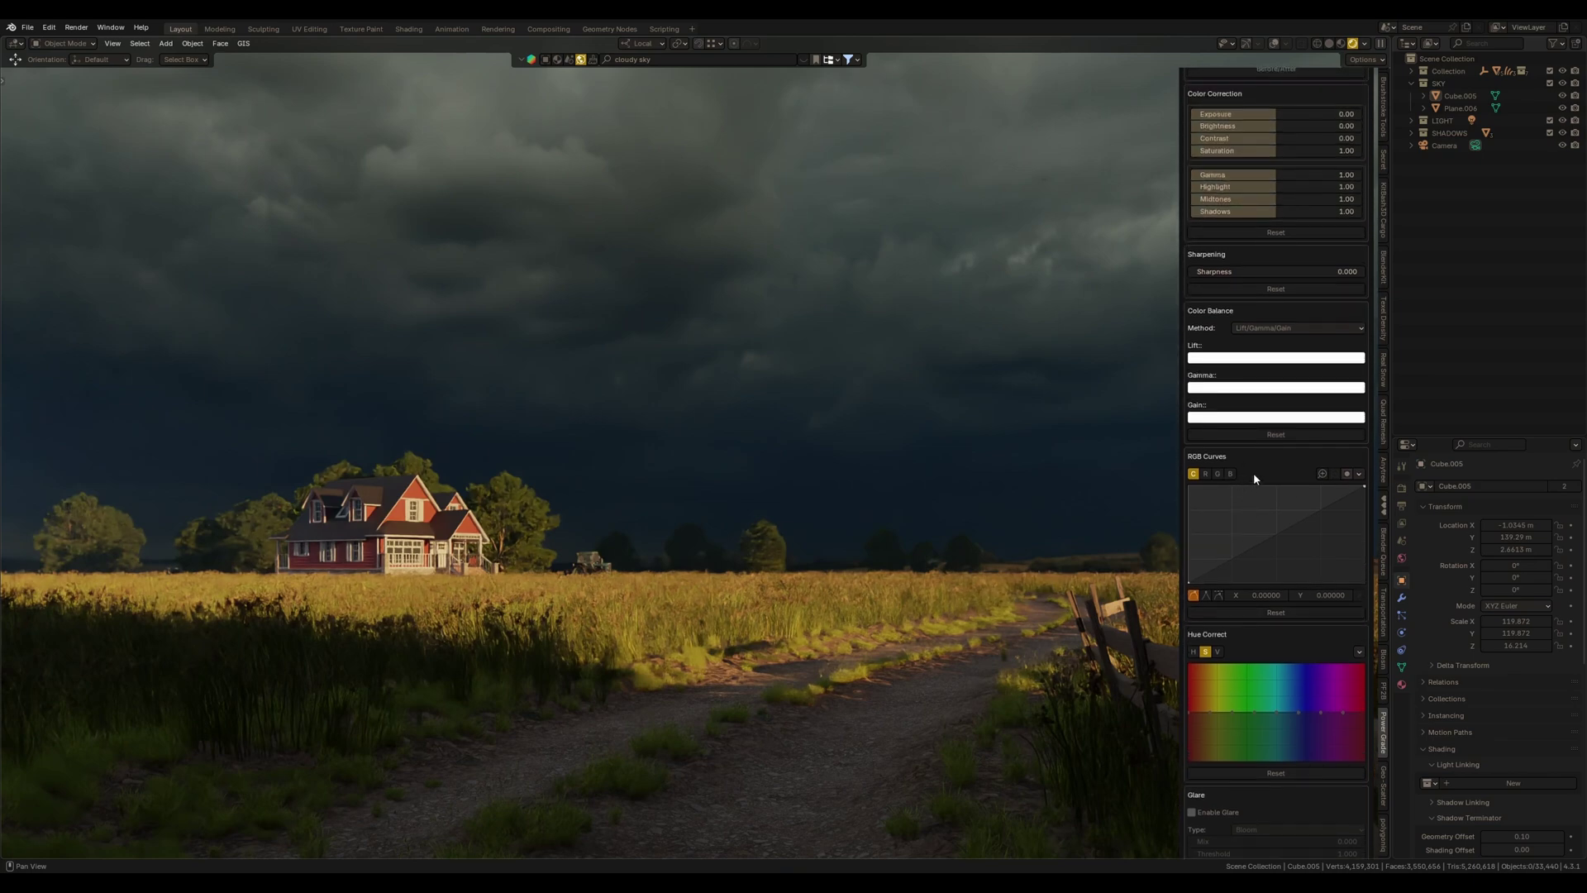
scroll(1256, 496, up, 3)
scroll(1269, 694, down, 4)
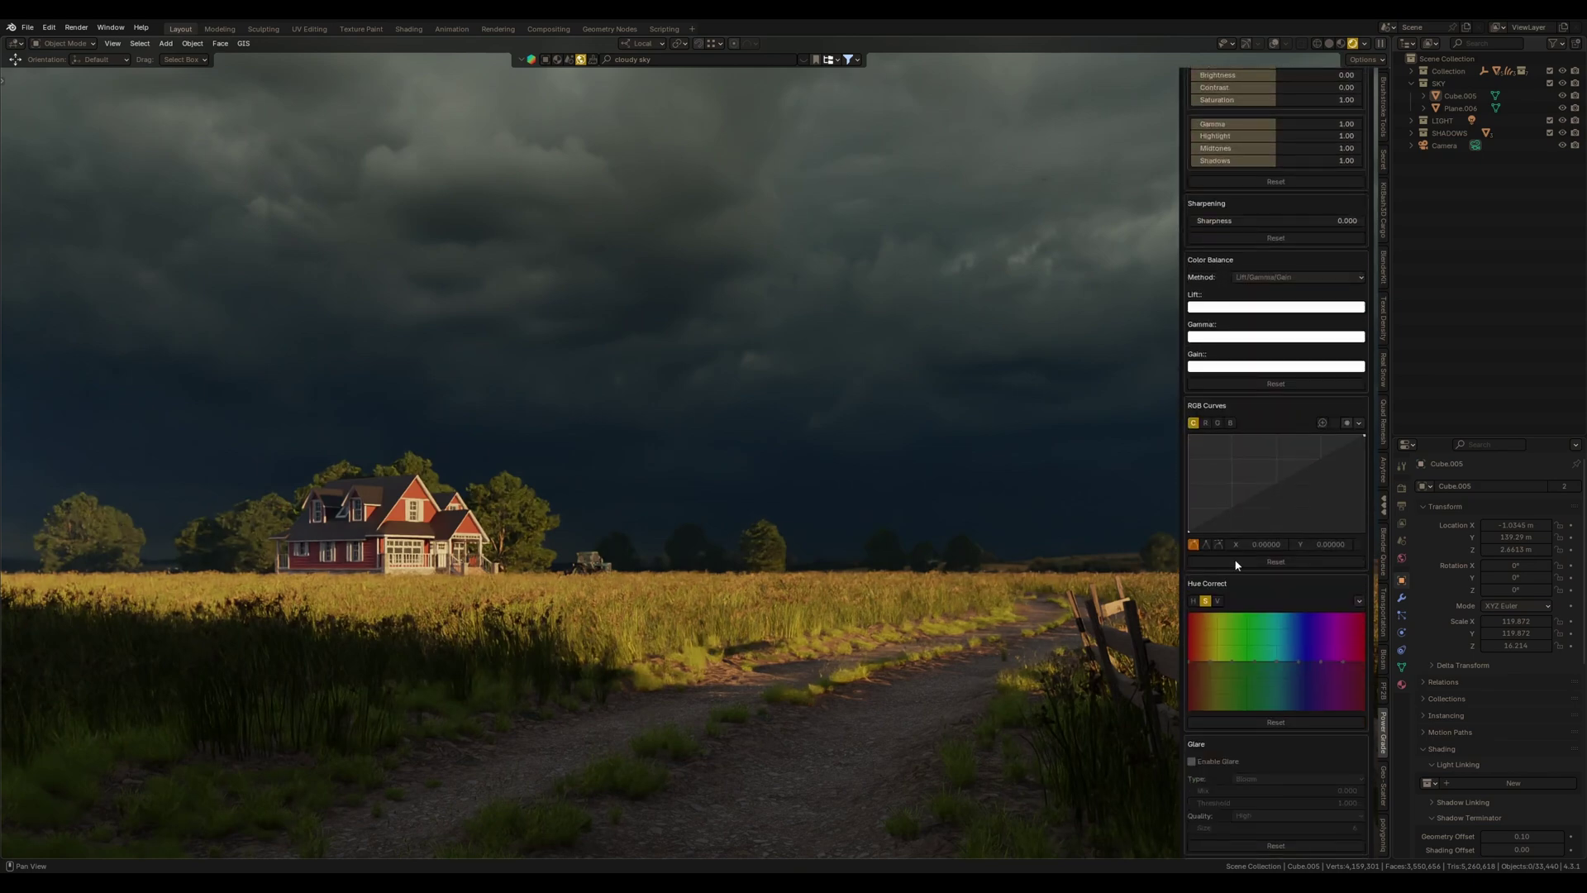
scroll(1239, 638, down, 2)
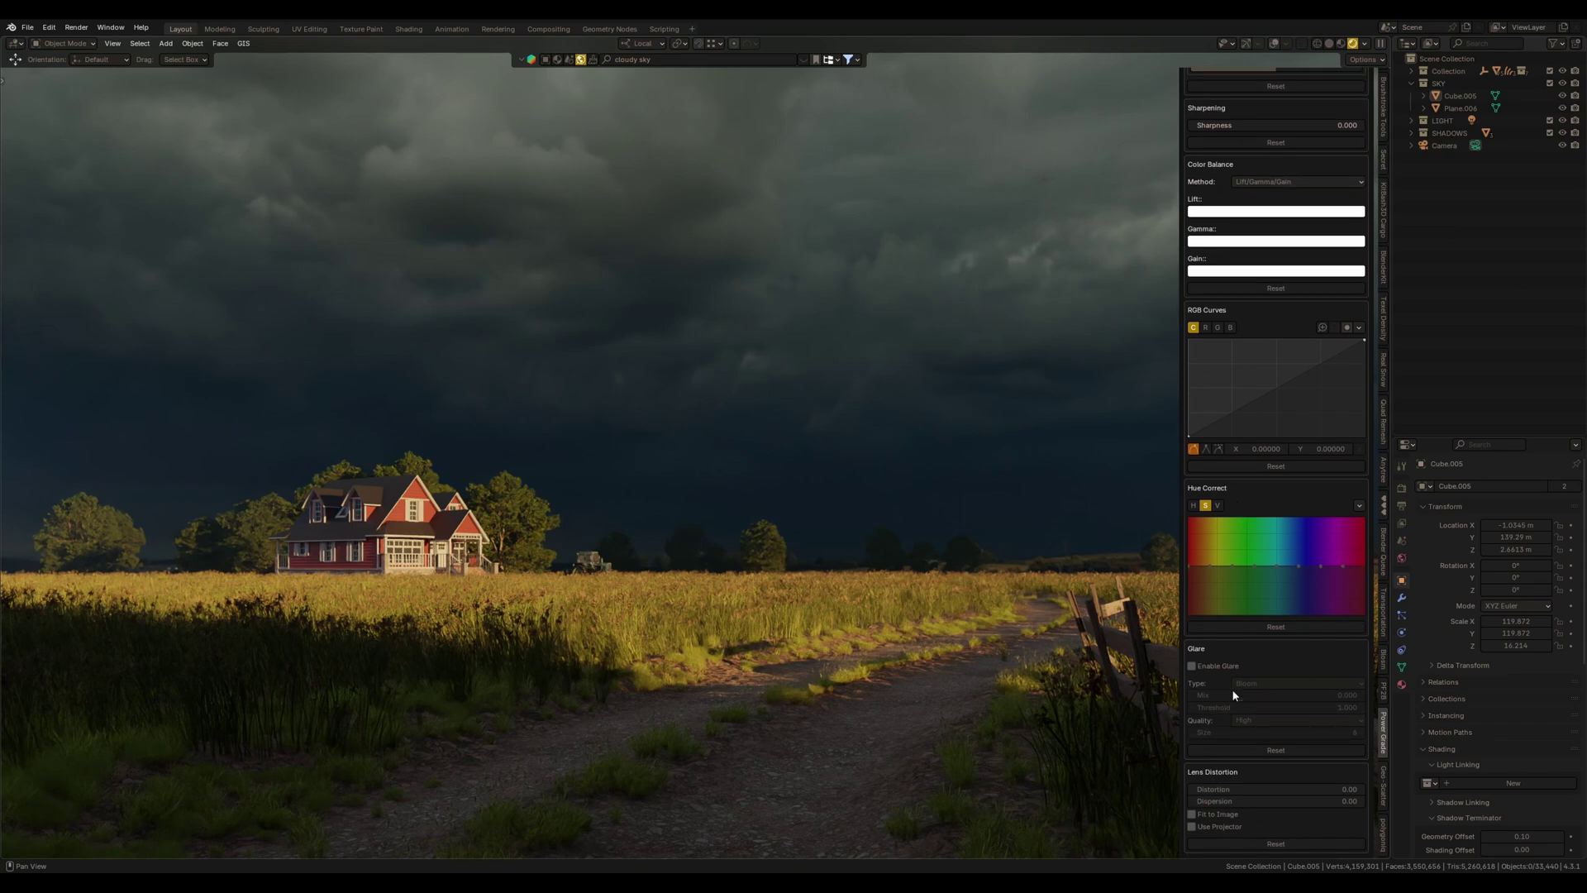
scroll(1252, 658, up, 6)
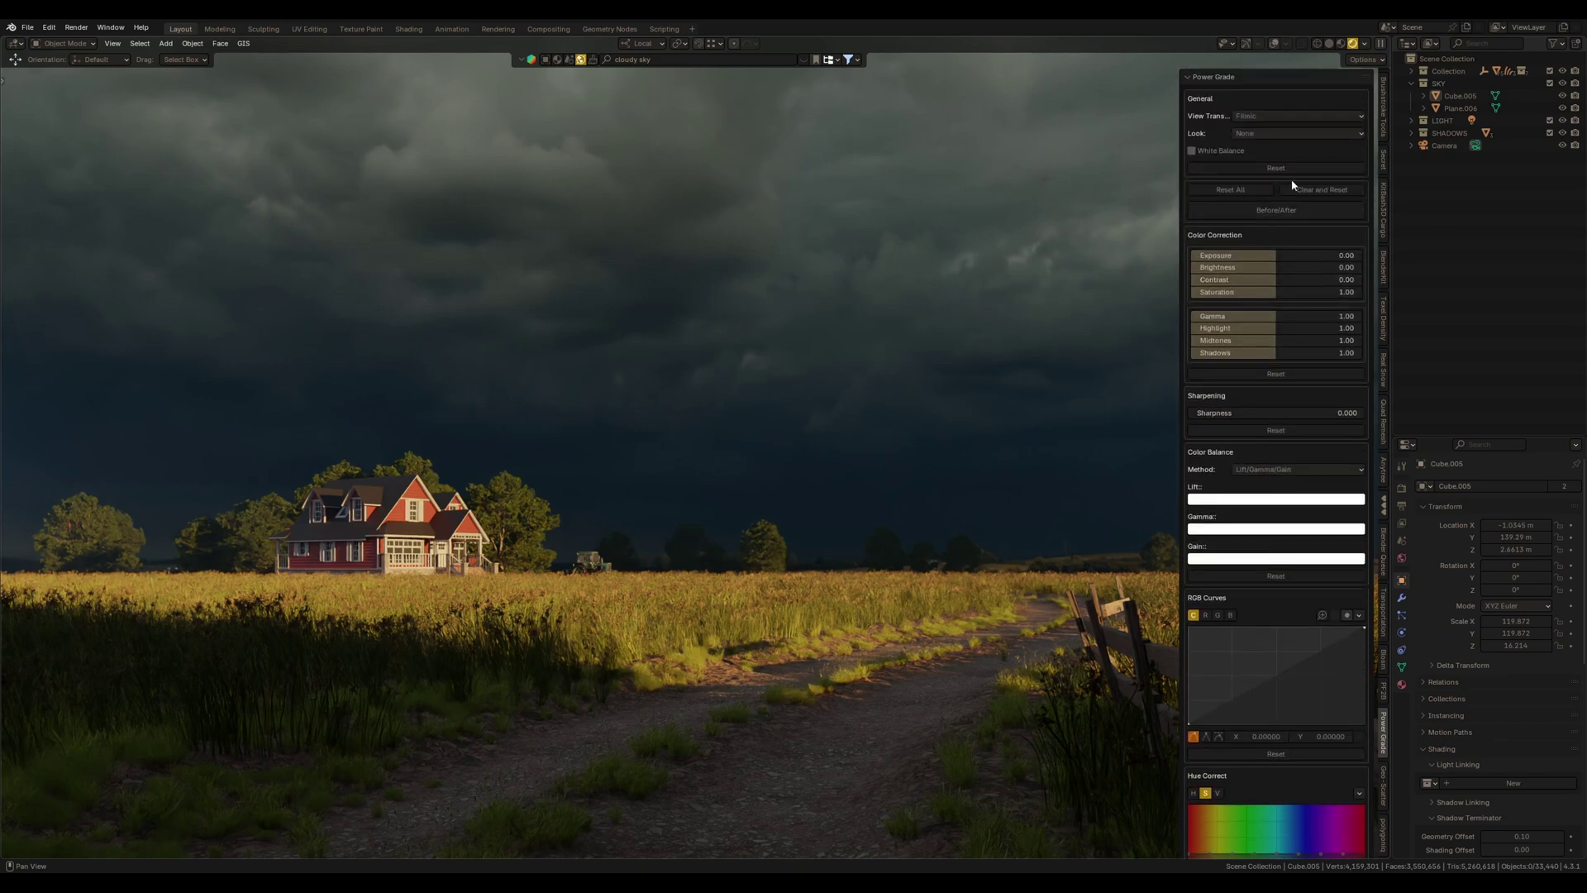
Open the render properties and look through the sampling, denoising and film settings
click(1401, 488)
middle_drag(1459, 800, 1406, 538)
middle_drag(1439, 695, 1430, 572)
scroll(1446, 666, up, 7)
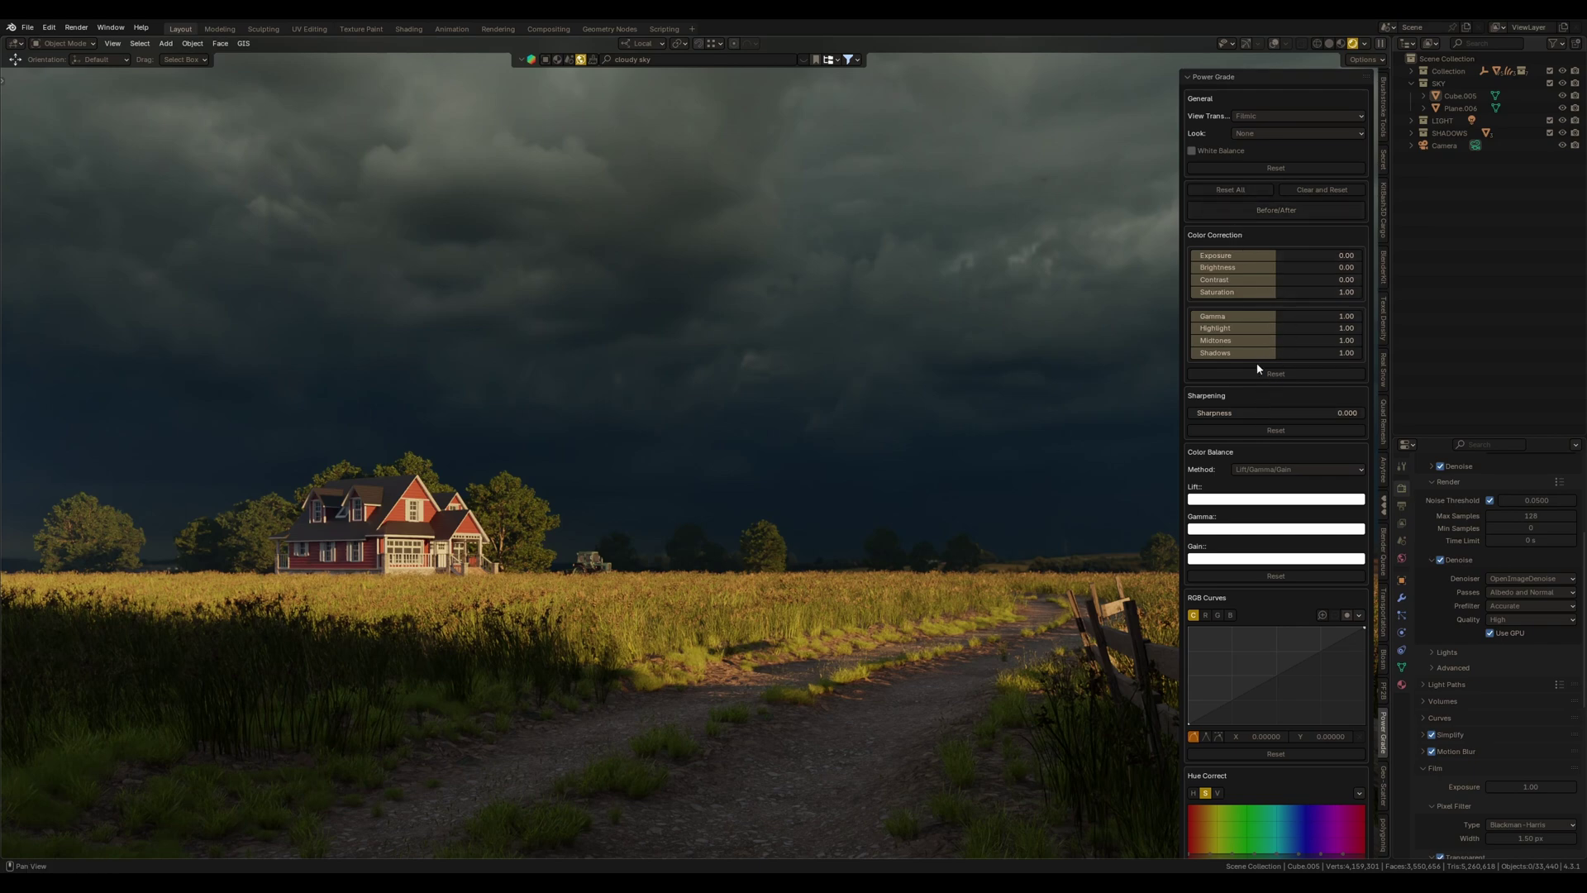
Shape the RGB curve for contrast with a shadow point near X 0.18, Y 0.14 and a second point in its upper half
click(1220, 709)
middle_drag(1244, 682, 1235, 444)
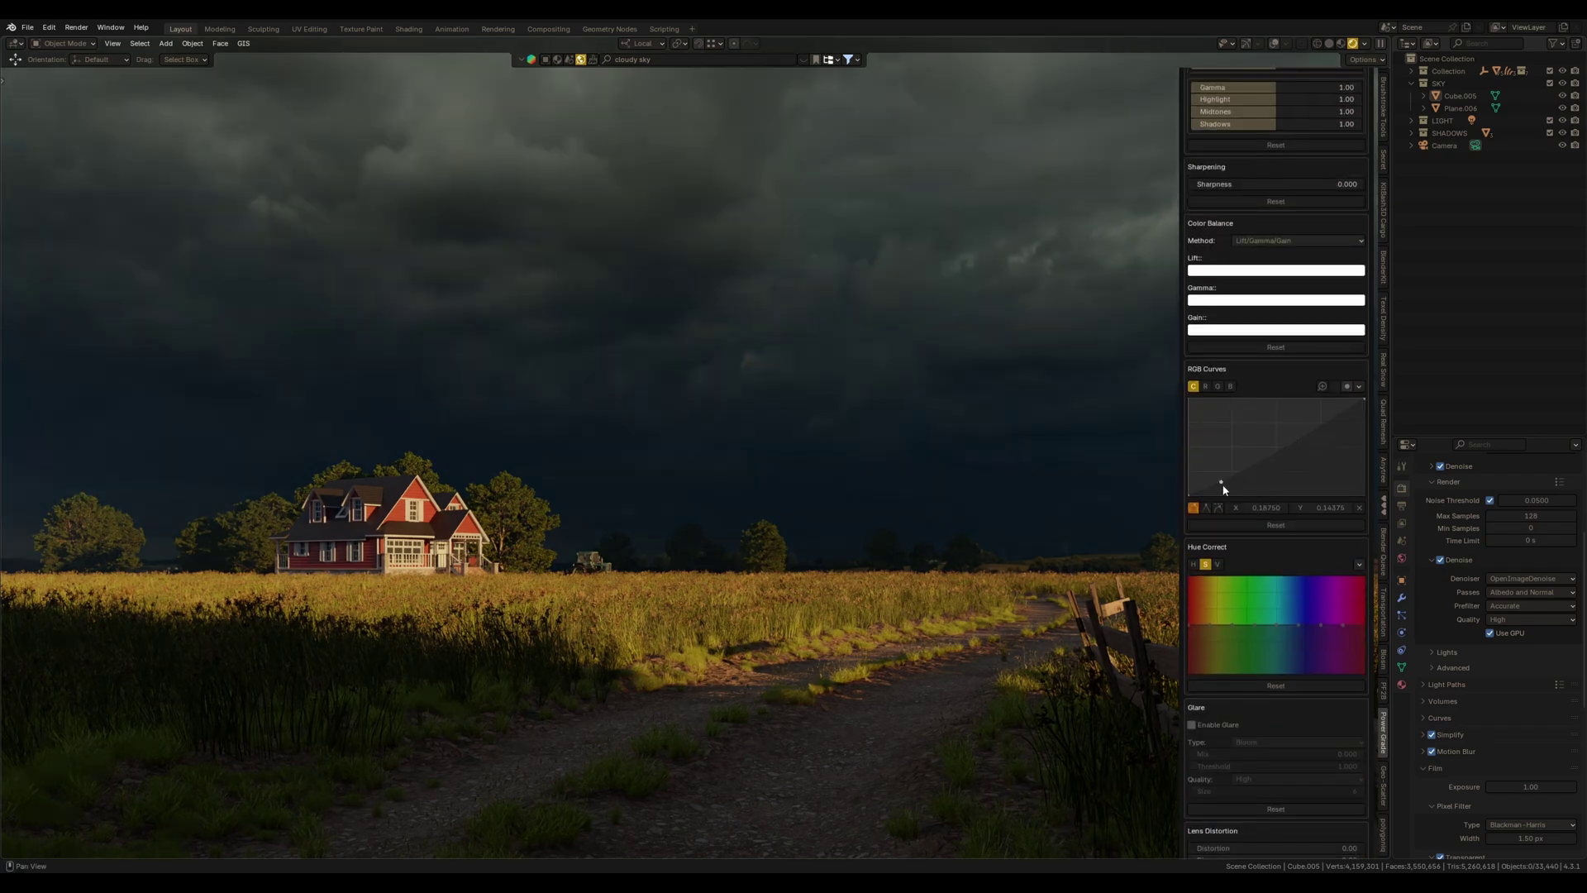
drag(1222, 484, 1223, 487)
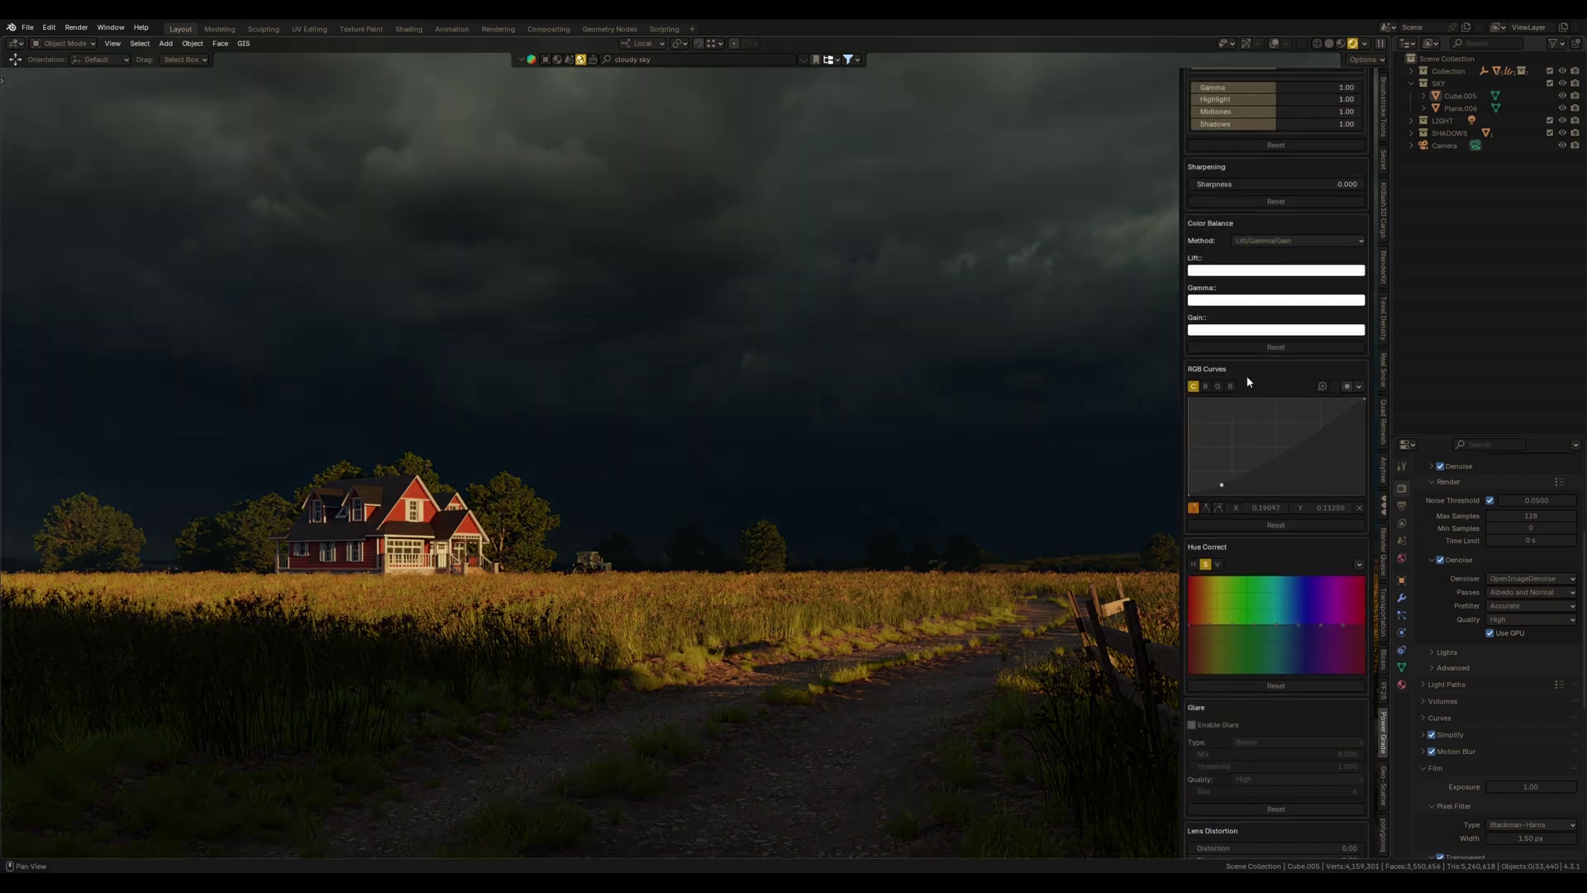
click(1296, 433)
drag(1223, 487, 1222, 483)
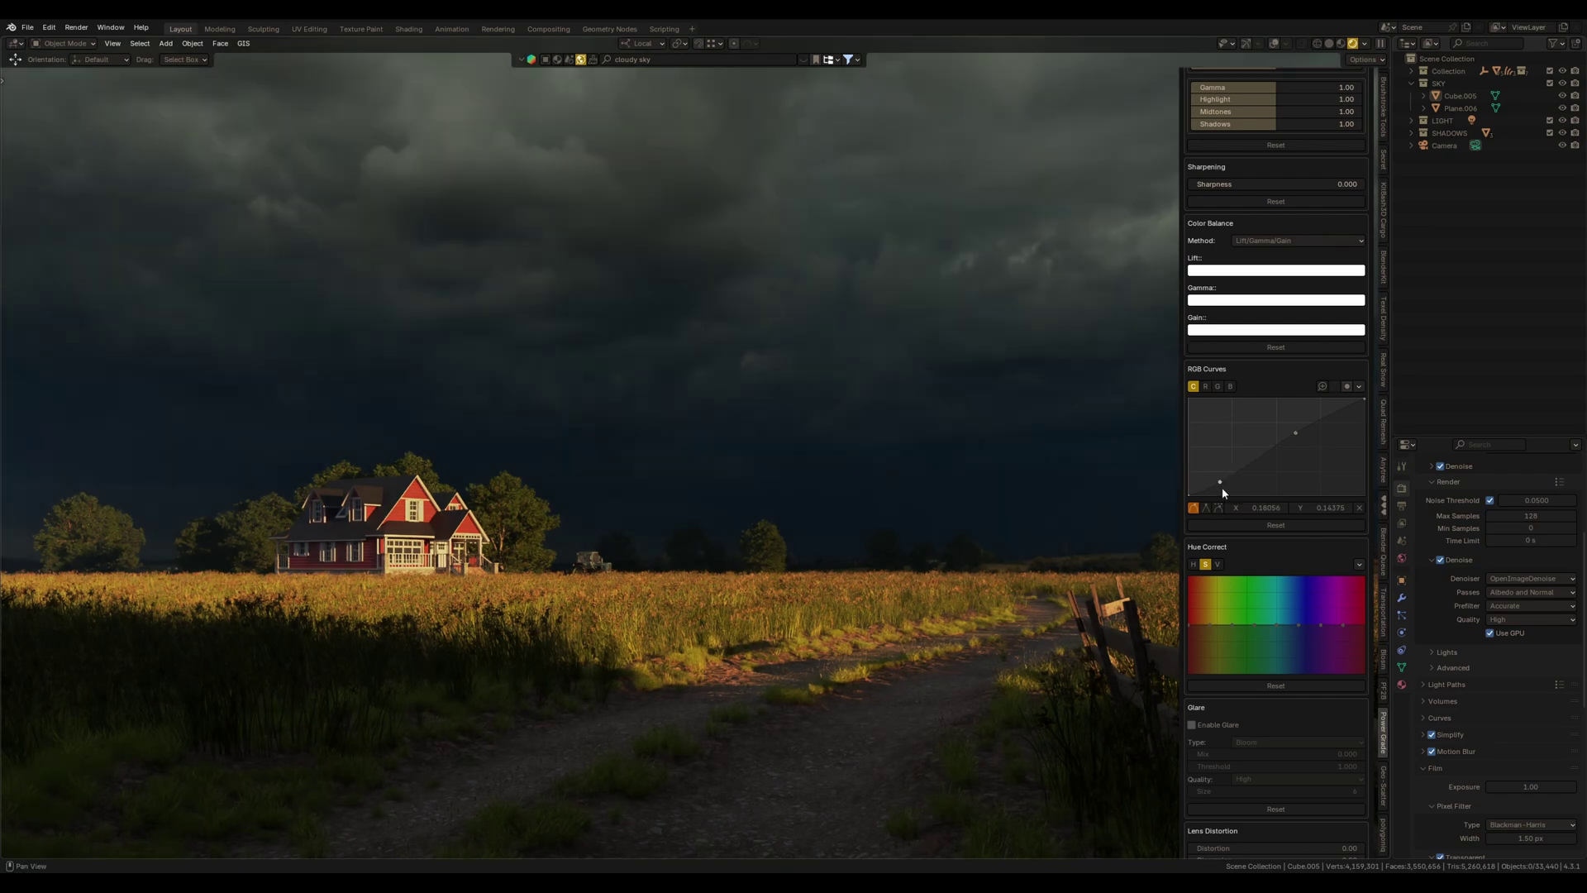
Raise the Shadows value in Color Correction to 1.08
scroll(1227, 529, up, 4)
scroll(1229, 556, up, 2)
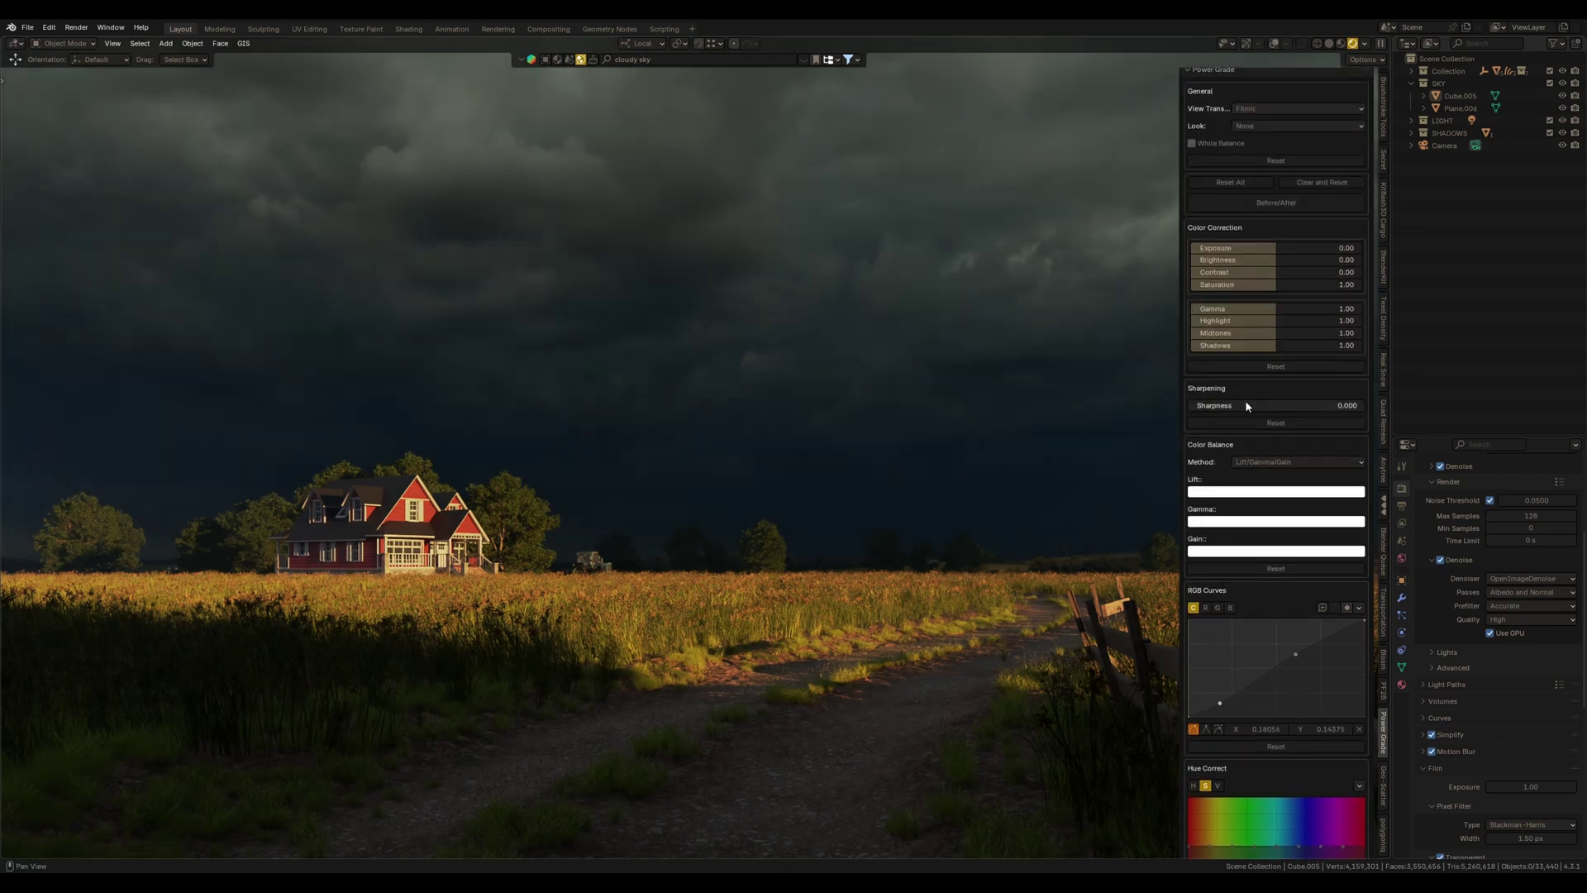
scroll(1225, 438, up, 1)
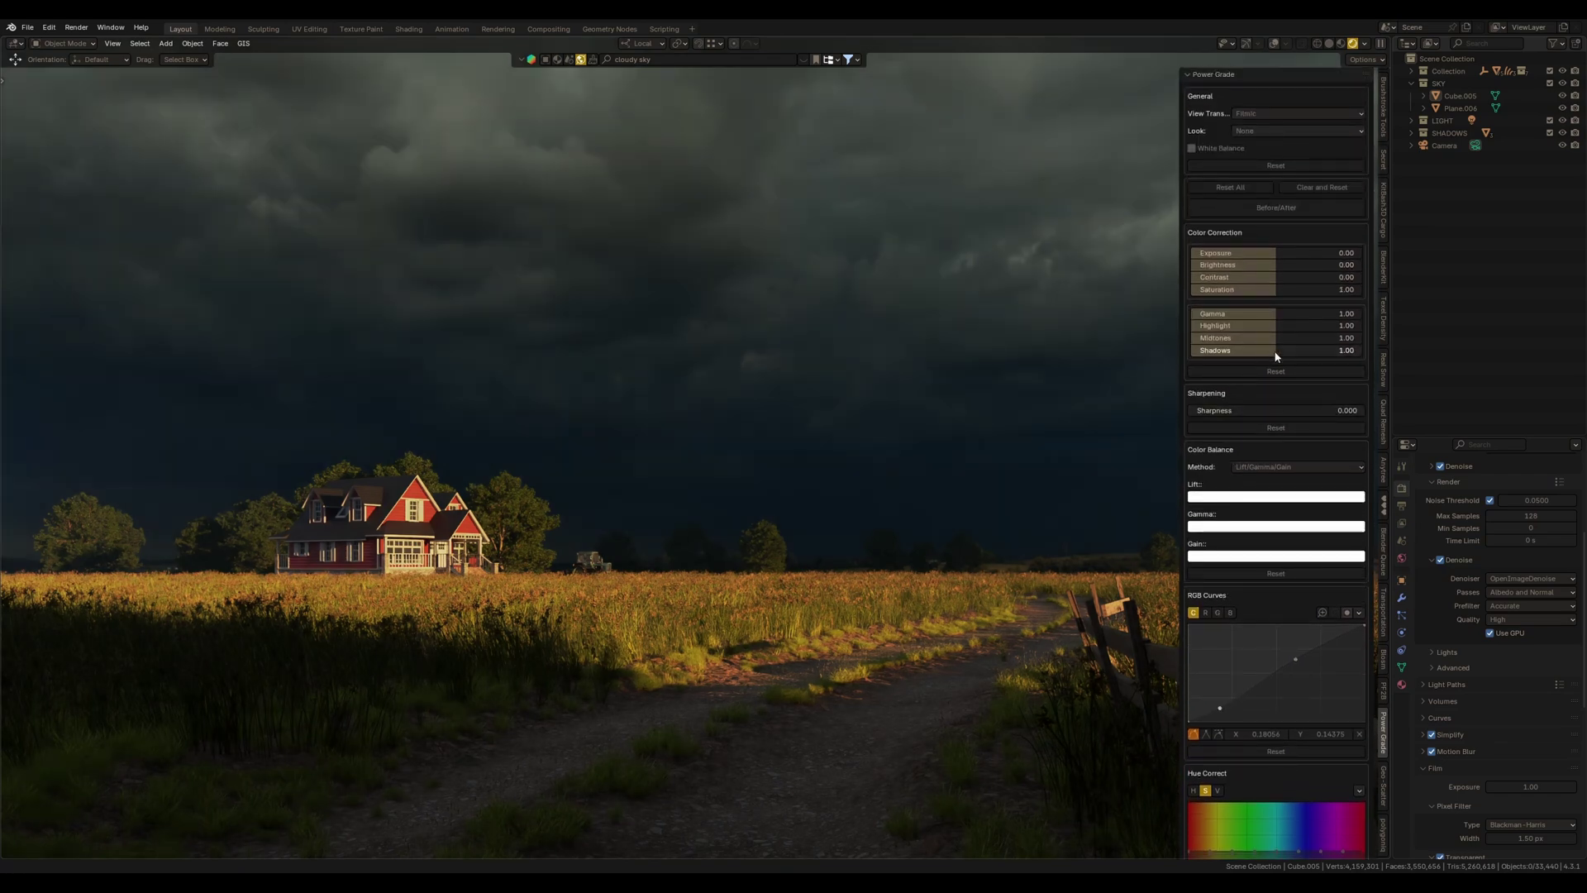
drag(1313, 355, 1361, 350)
drag(1316, 356, 1349, 356)
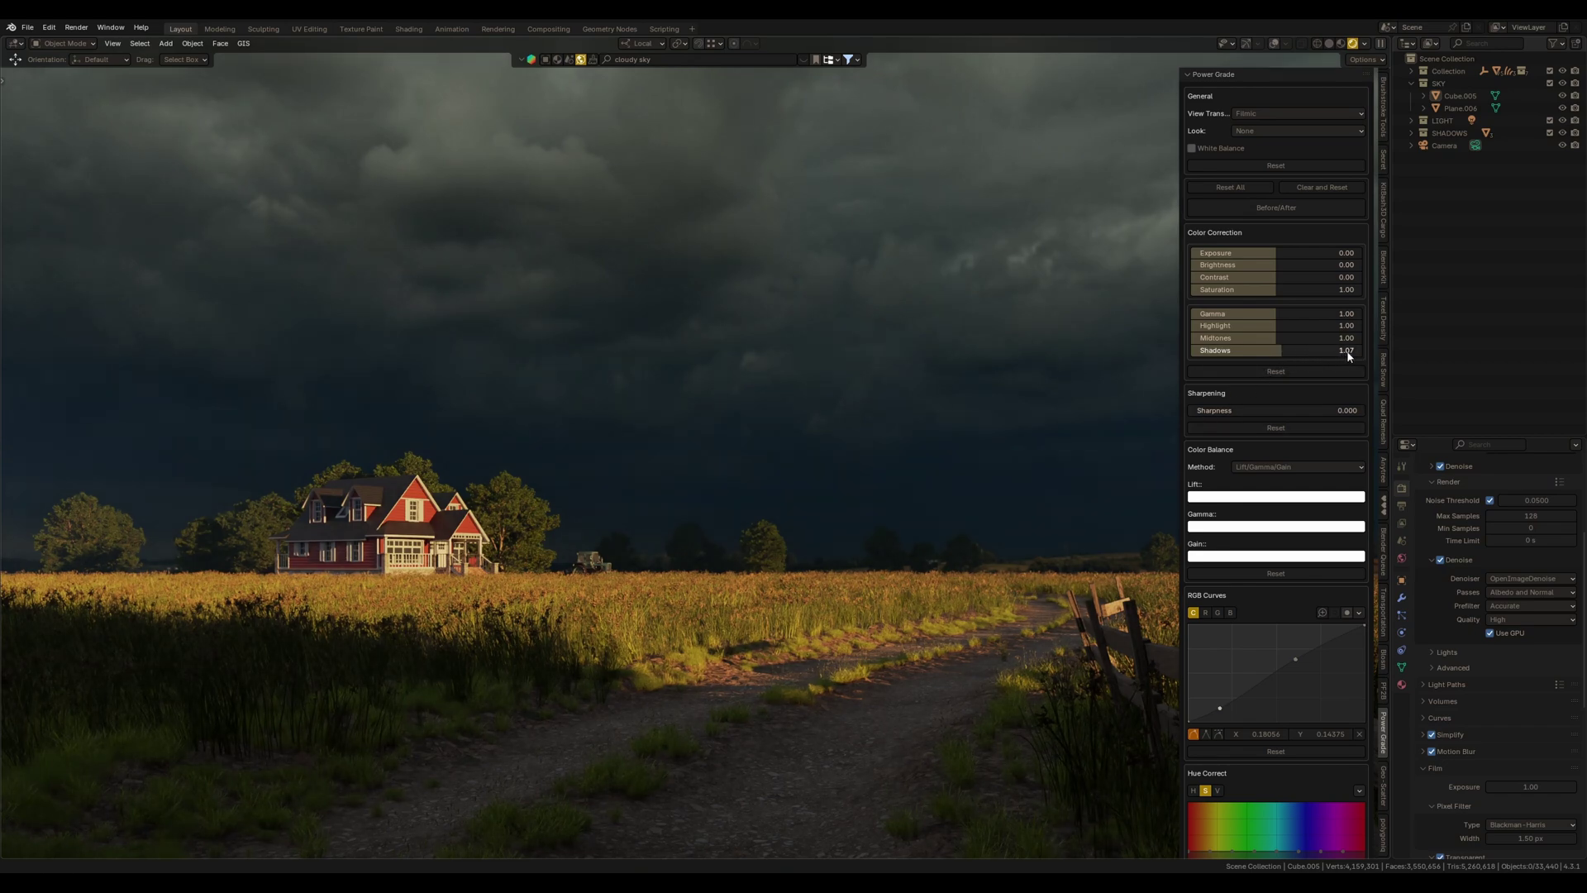
Raise the Color Balance Lift slightly and set Brightness to 0.86, Contrast to 1.69 and Saturation to 0.96
click(1267, 497)
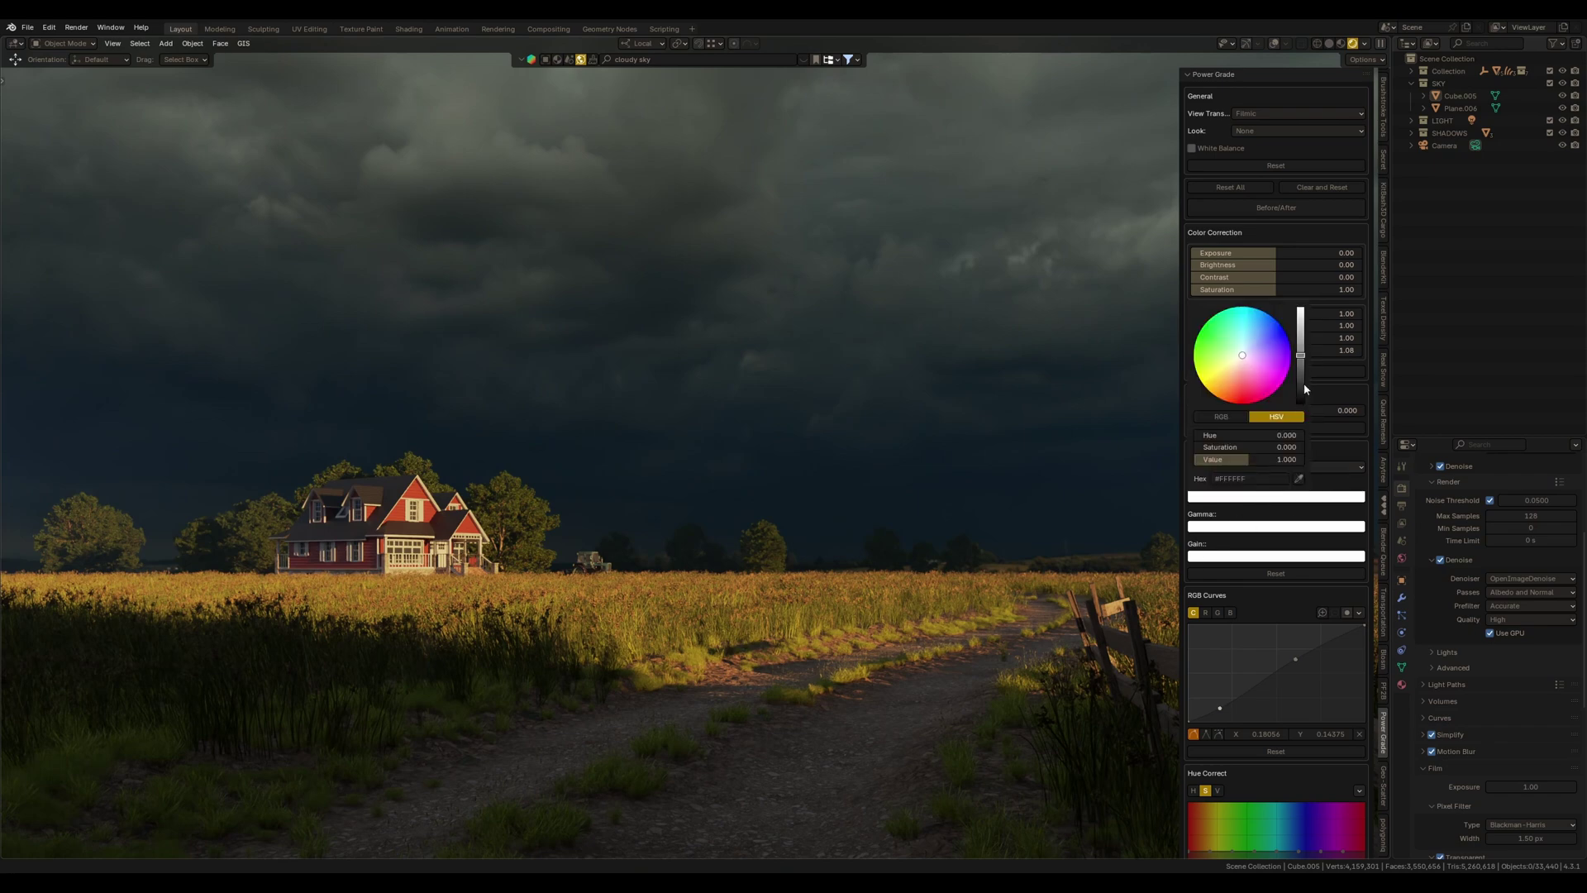
drag(1303, 356, 1305, 351)
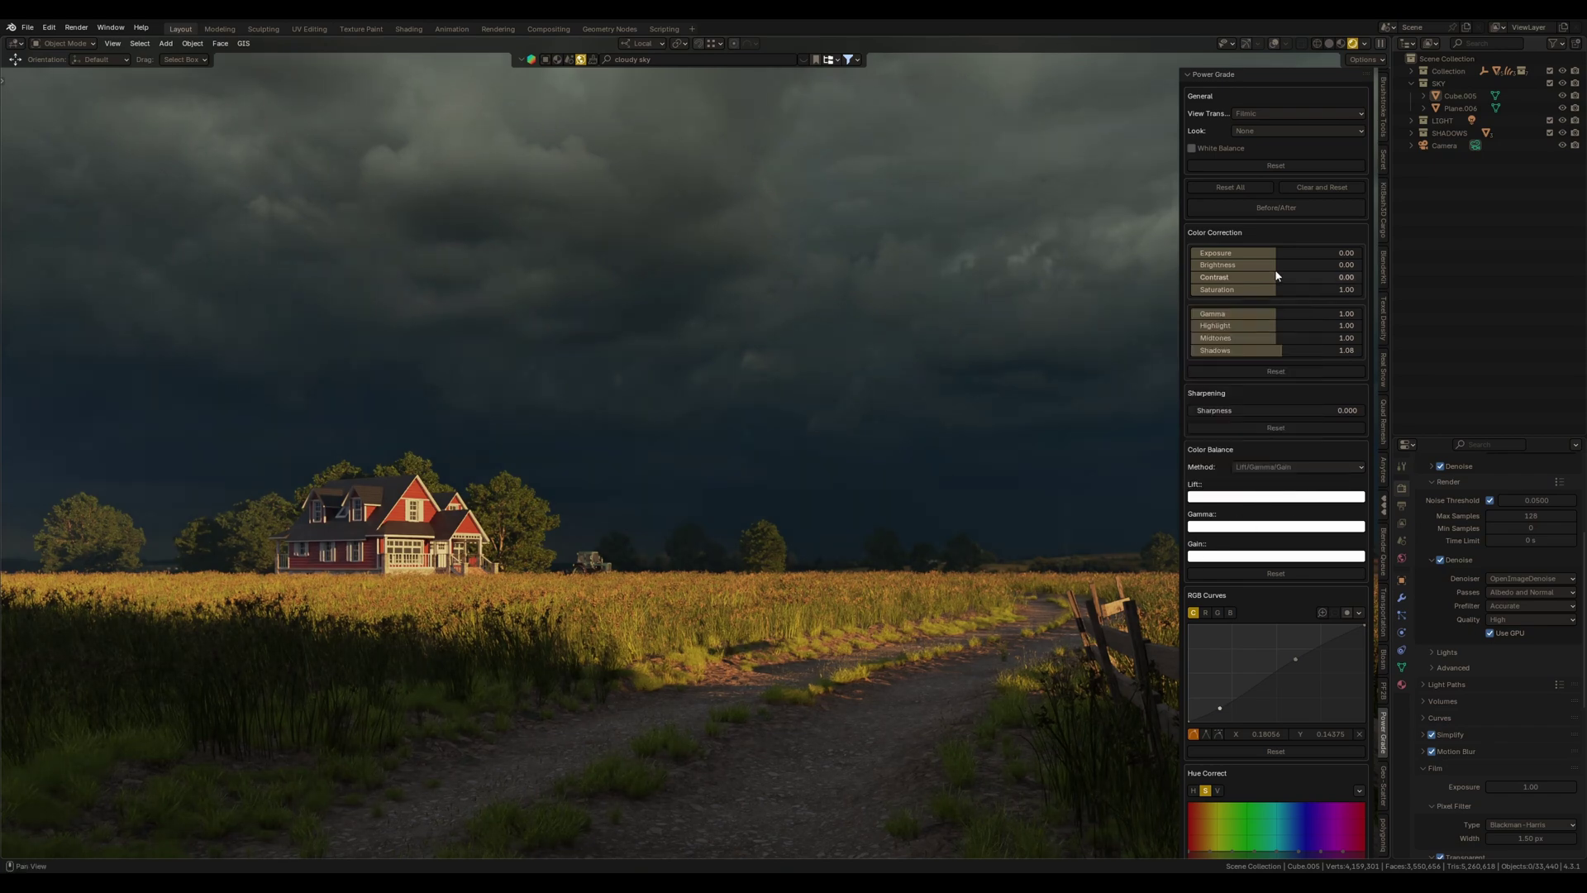
drag(1307, 271, 1356, 272)
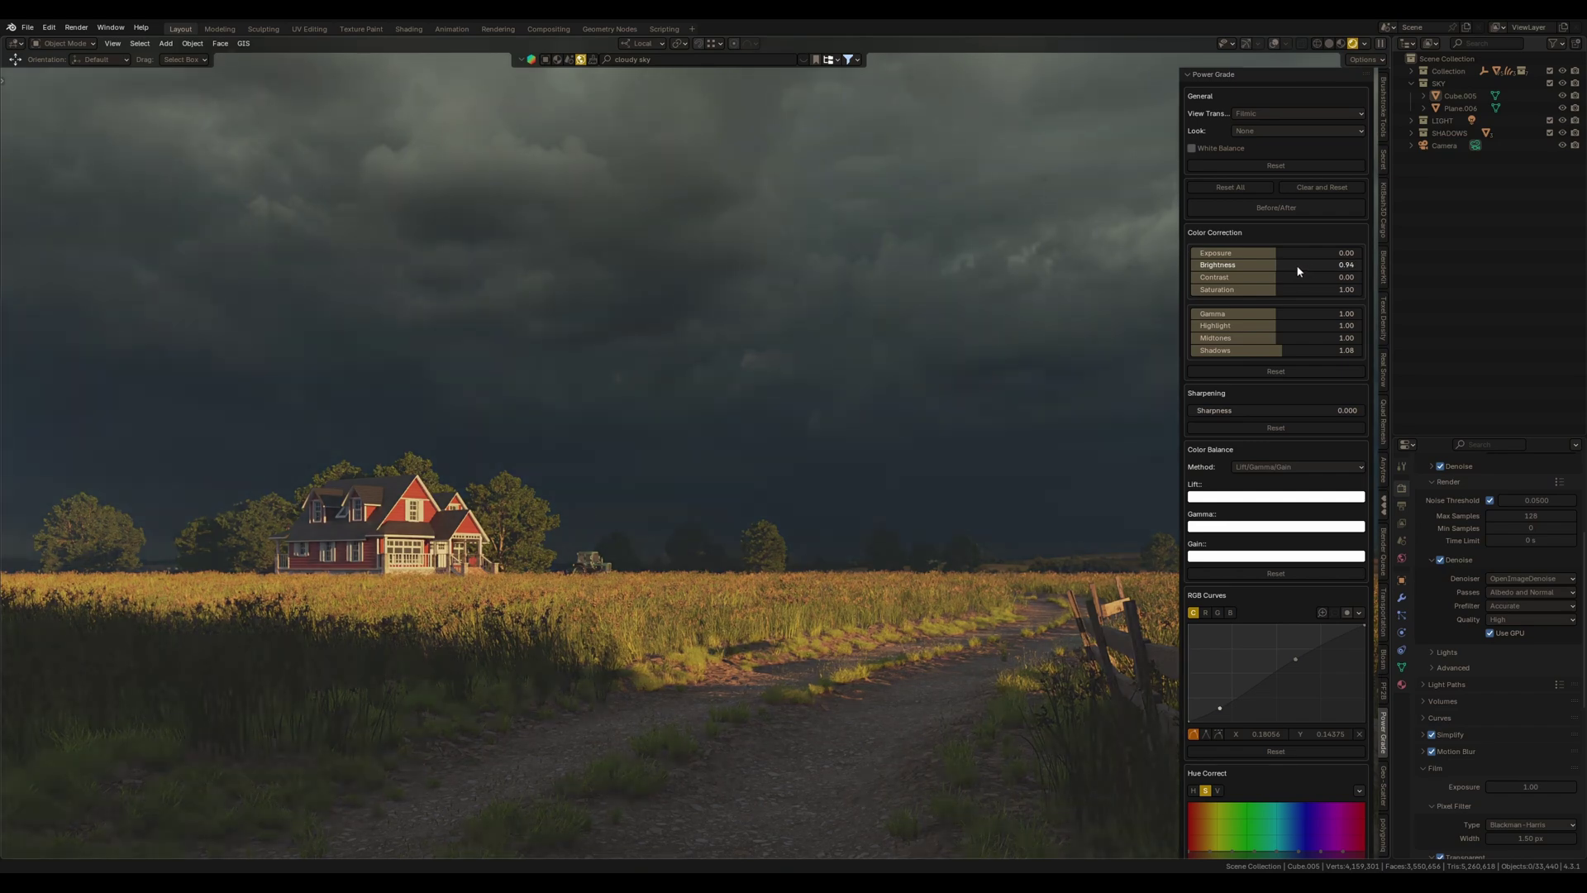
drag(1298, 266, 1293, 267)
drag(1296, 282, 1299, 283)
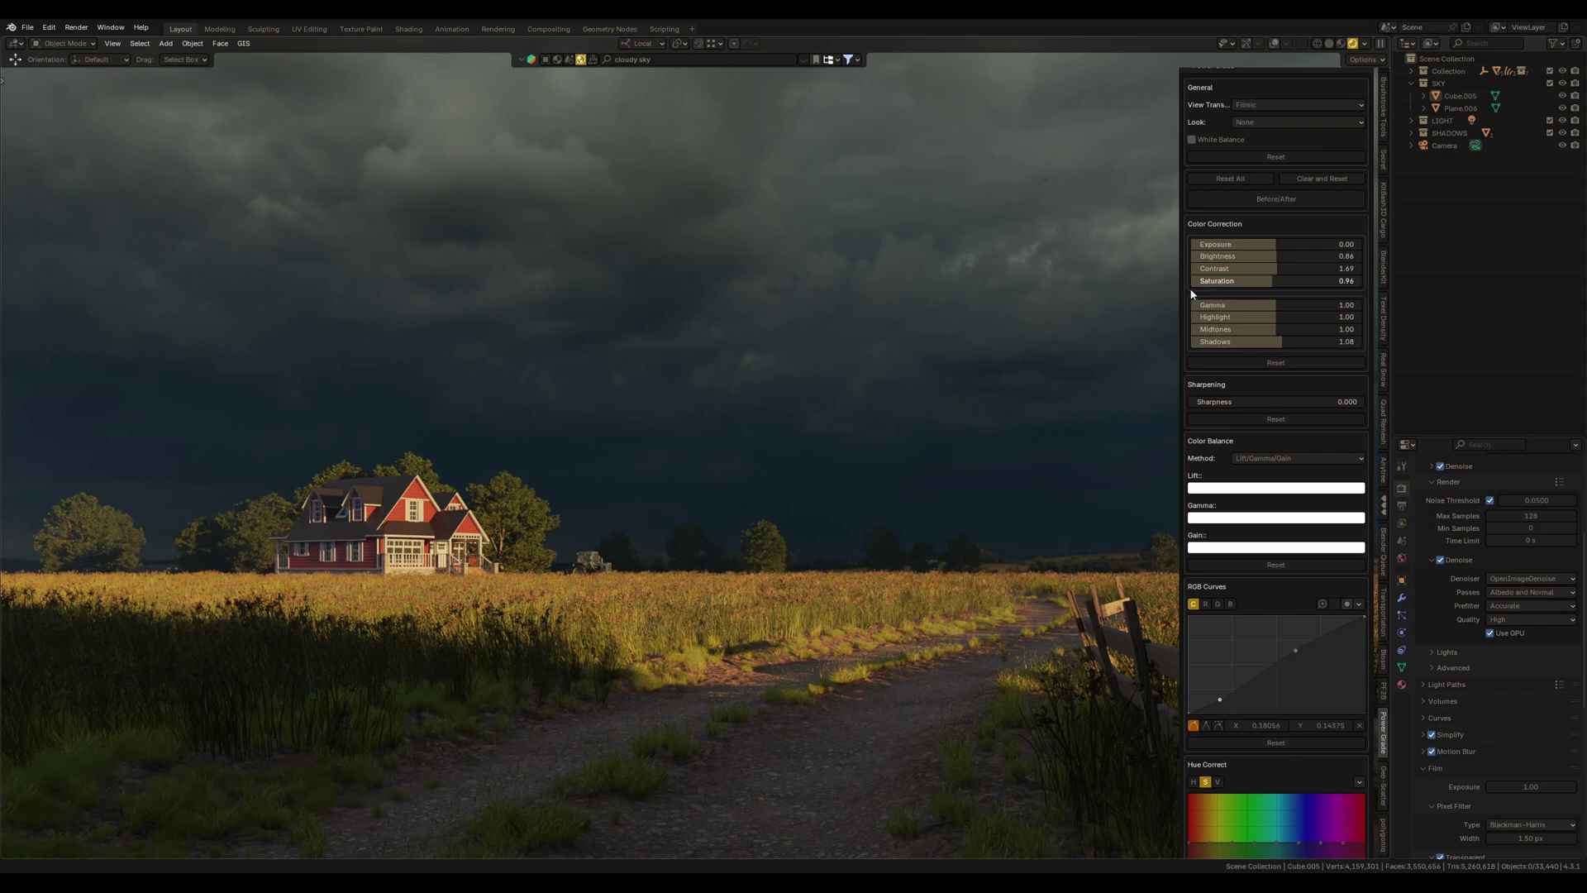
Shape the Hue Correct value curve by darkening the yellow-greens near X 0.25, raising the cyans and adjusting the neighbouring red, orange and blue points
scroll(1265, 463, down, 6)
scroll(1236, 448, down, 1)
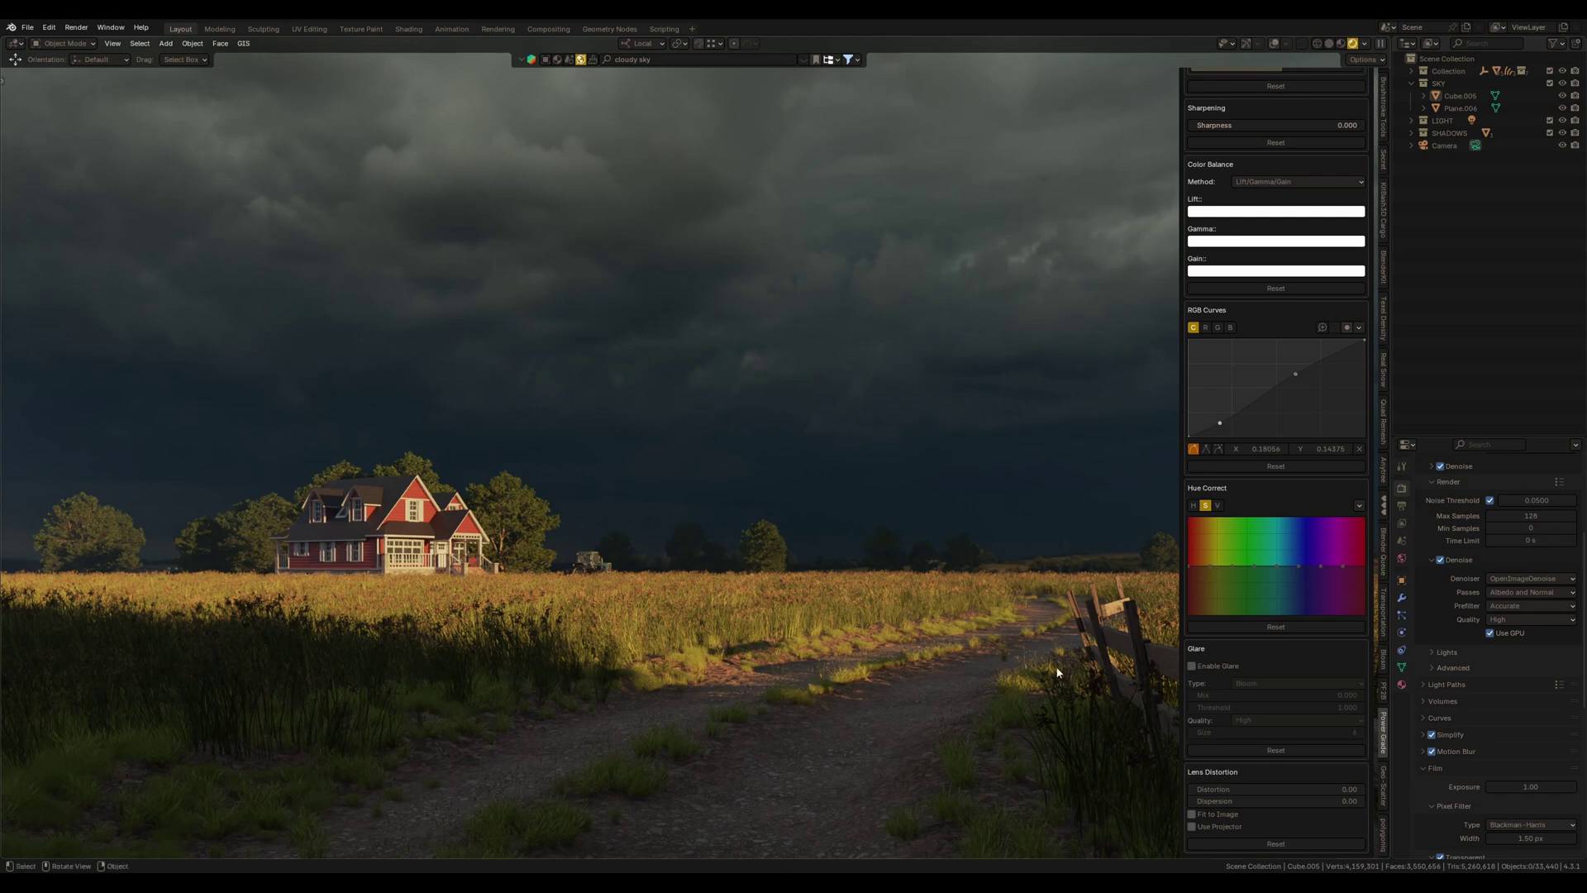
click(1217, 505)
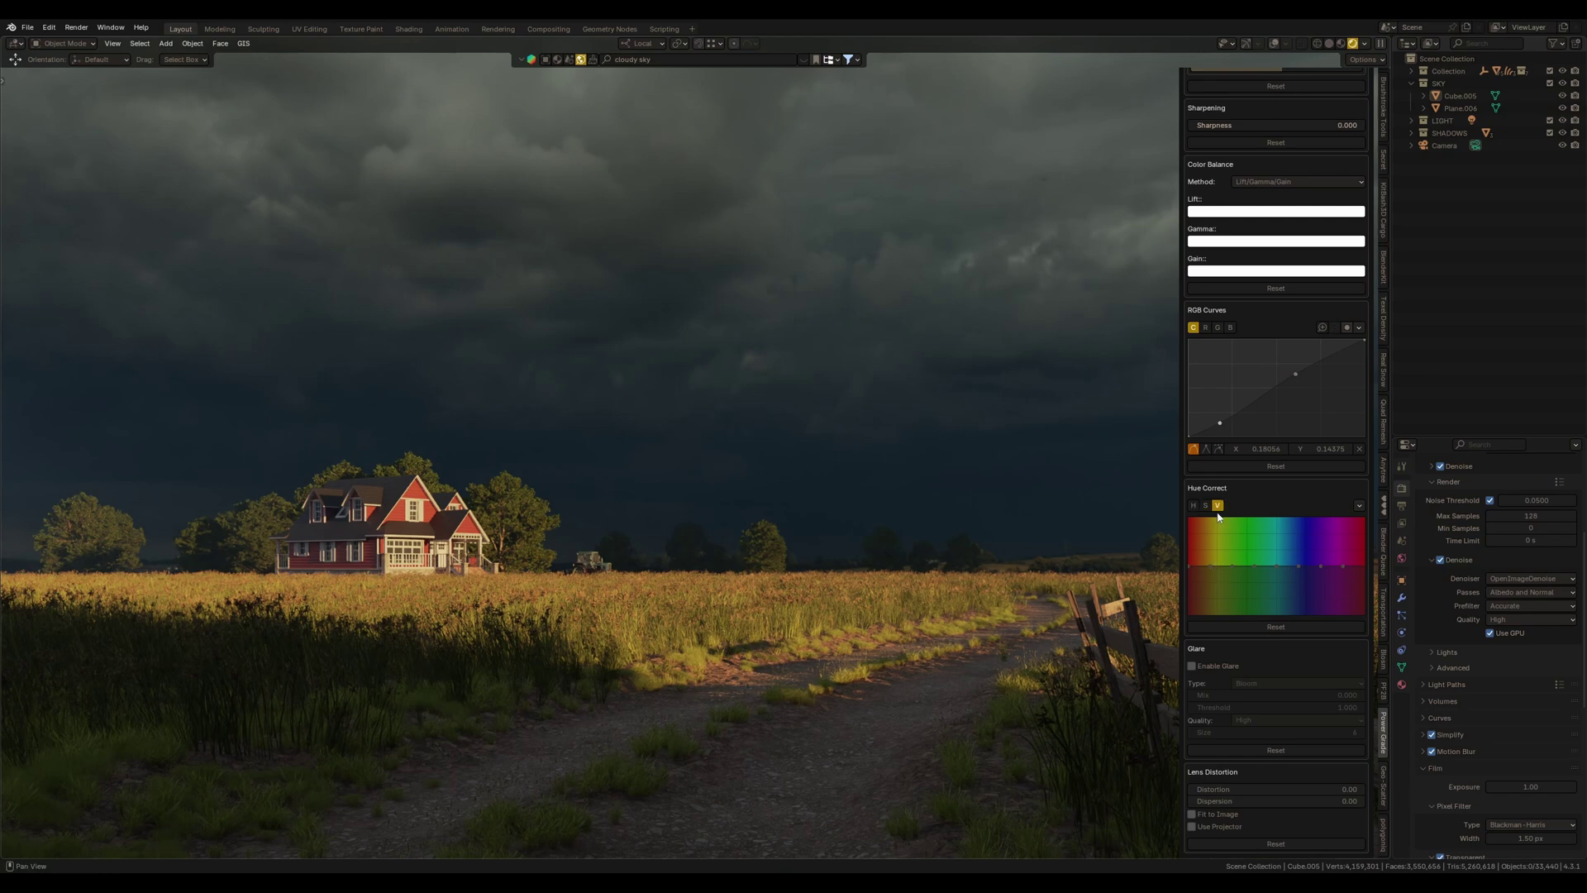
click(1209, 565)
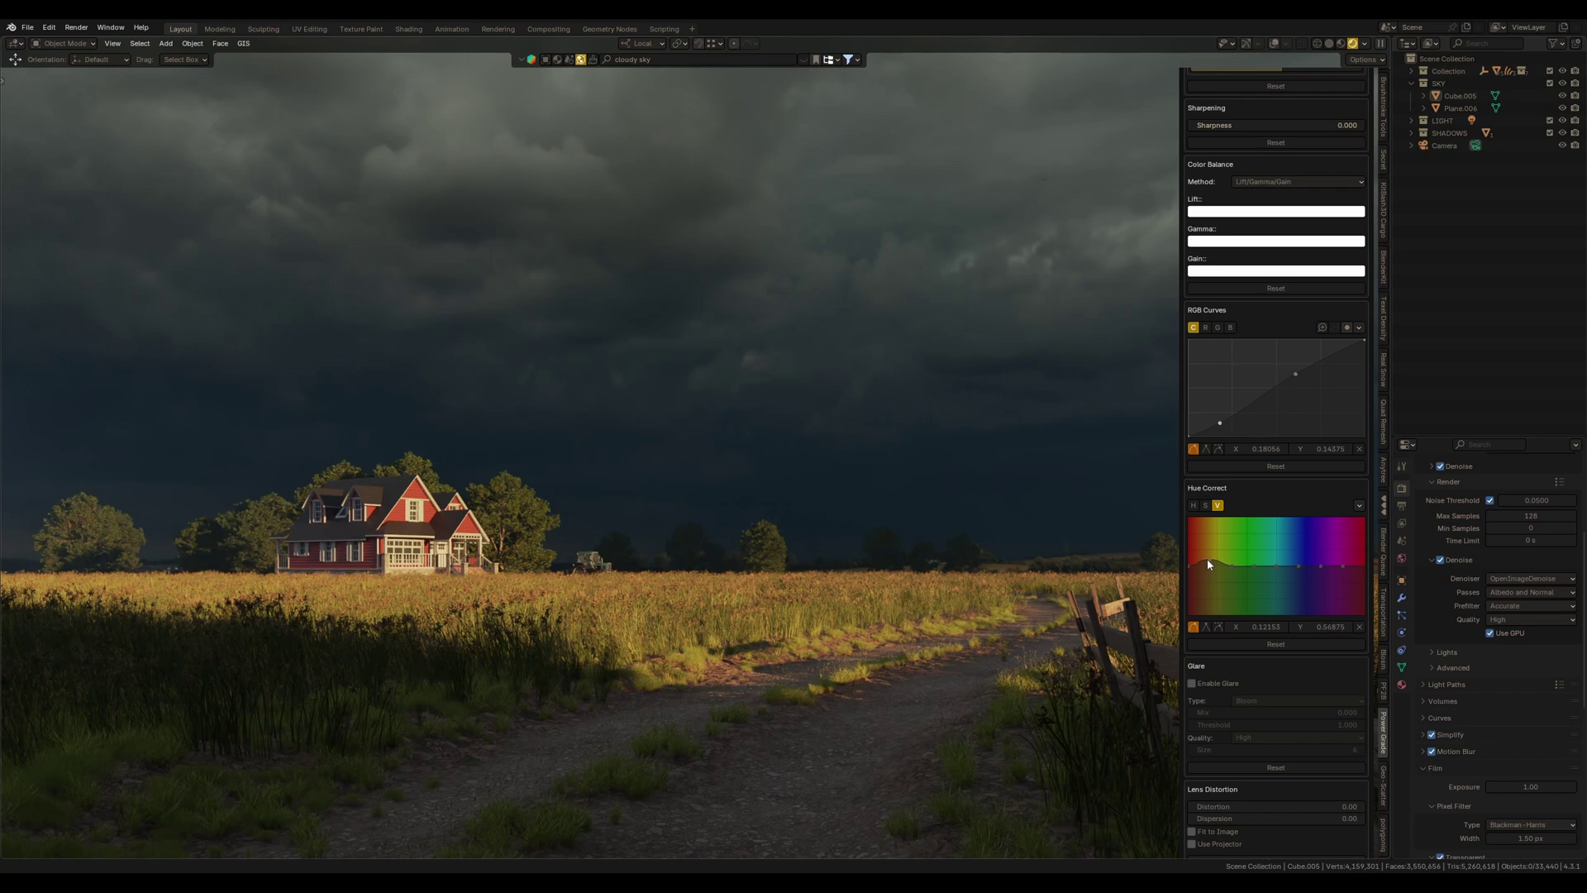
drag(1208, 559, 1190, 562)
drag(1232, 566, 1232, 580)
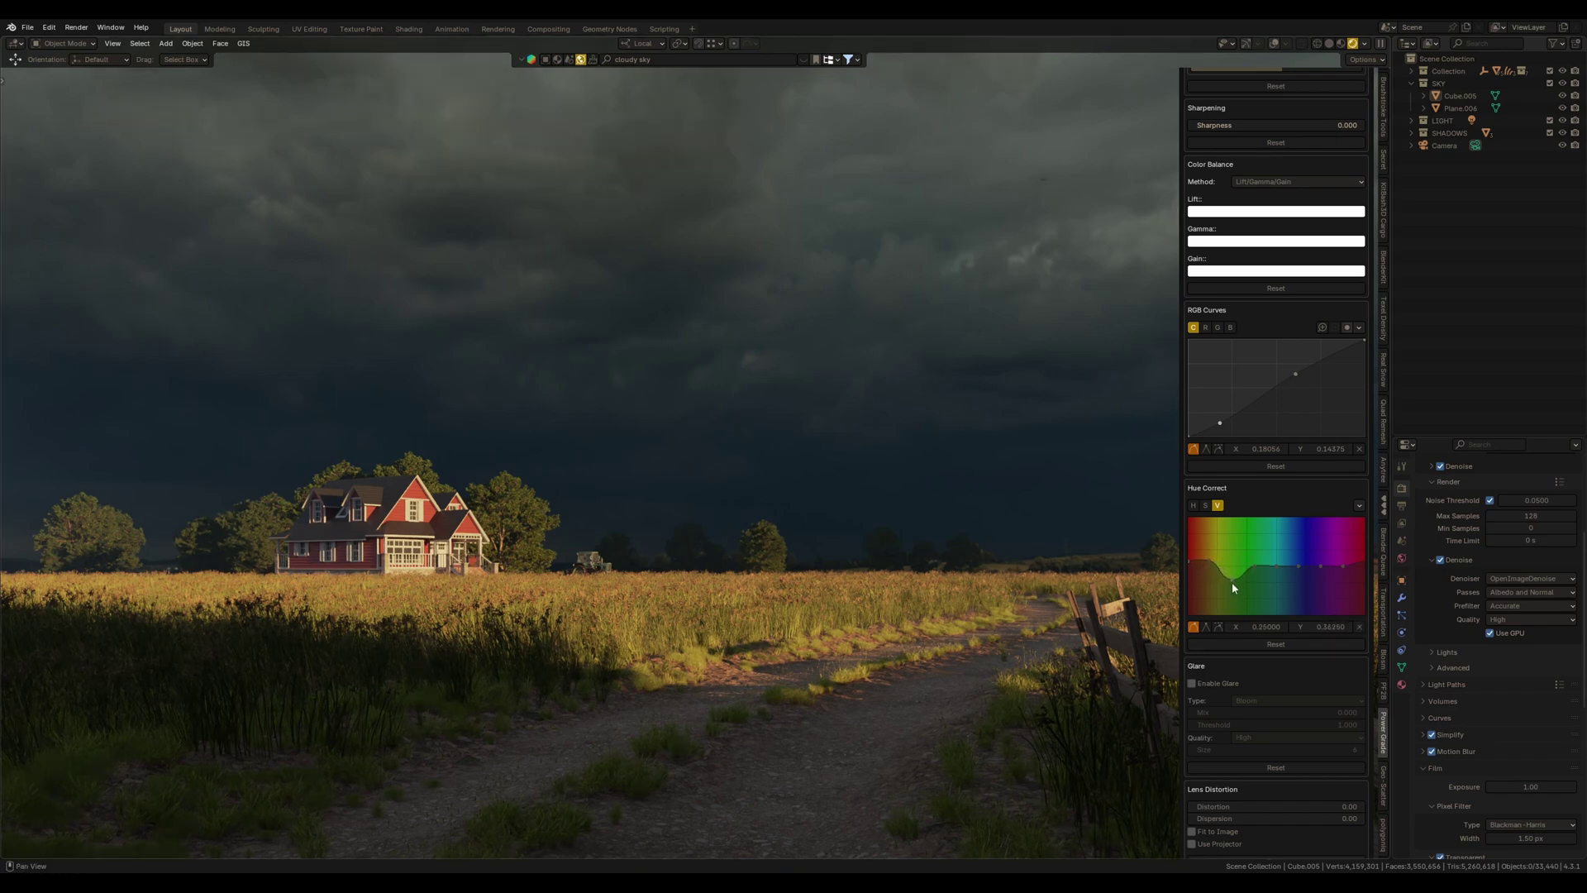
drag(1232, 584, 1232, 581)
click(1277, 567)
drag(1278, 569, 1276, 567)
click(1299, 569)
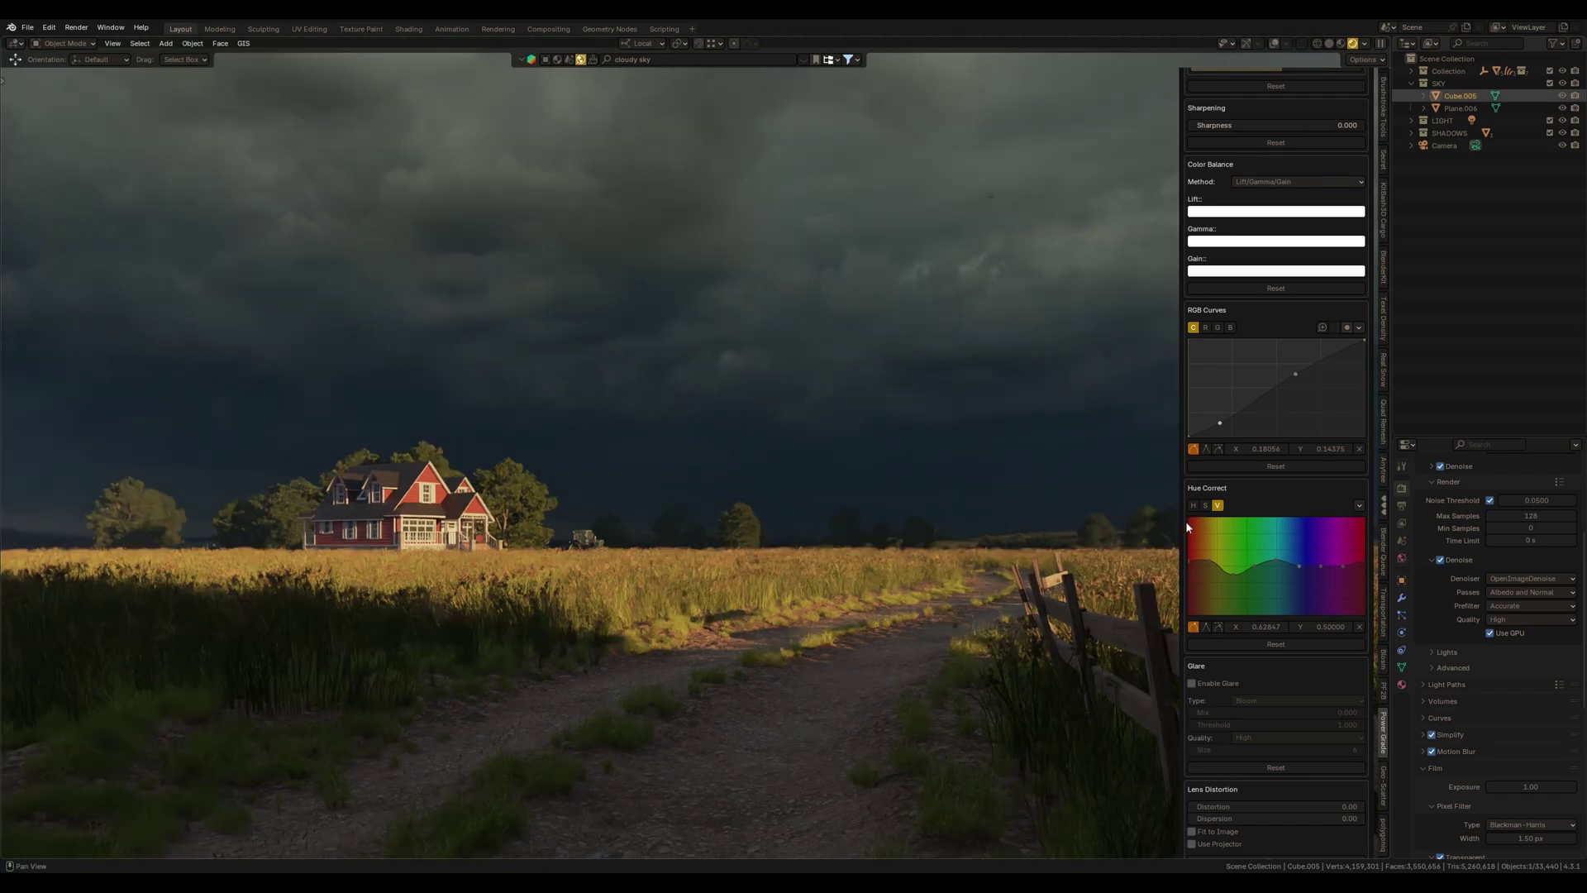
Raise the orange-yellow point slightly on the Hue Correct saturation curve and adjust its cyan point
click(1205, 505)
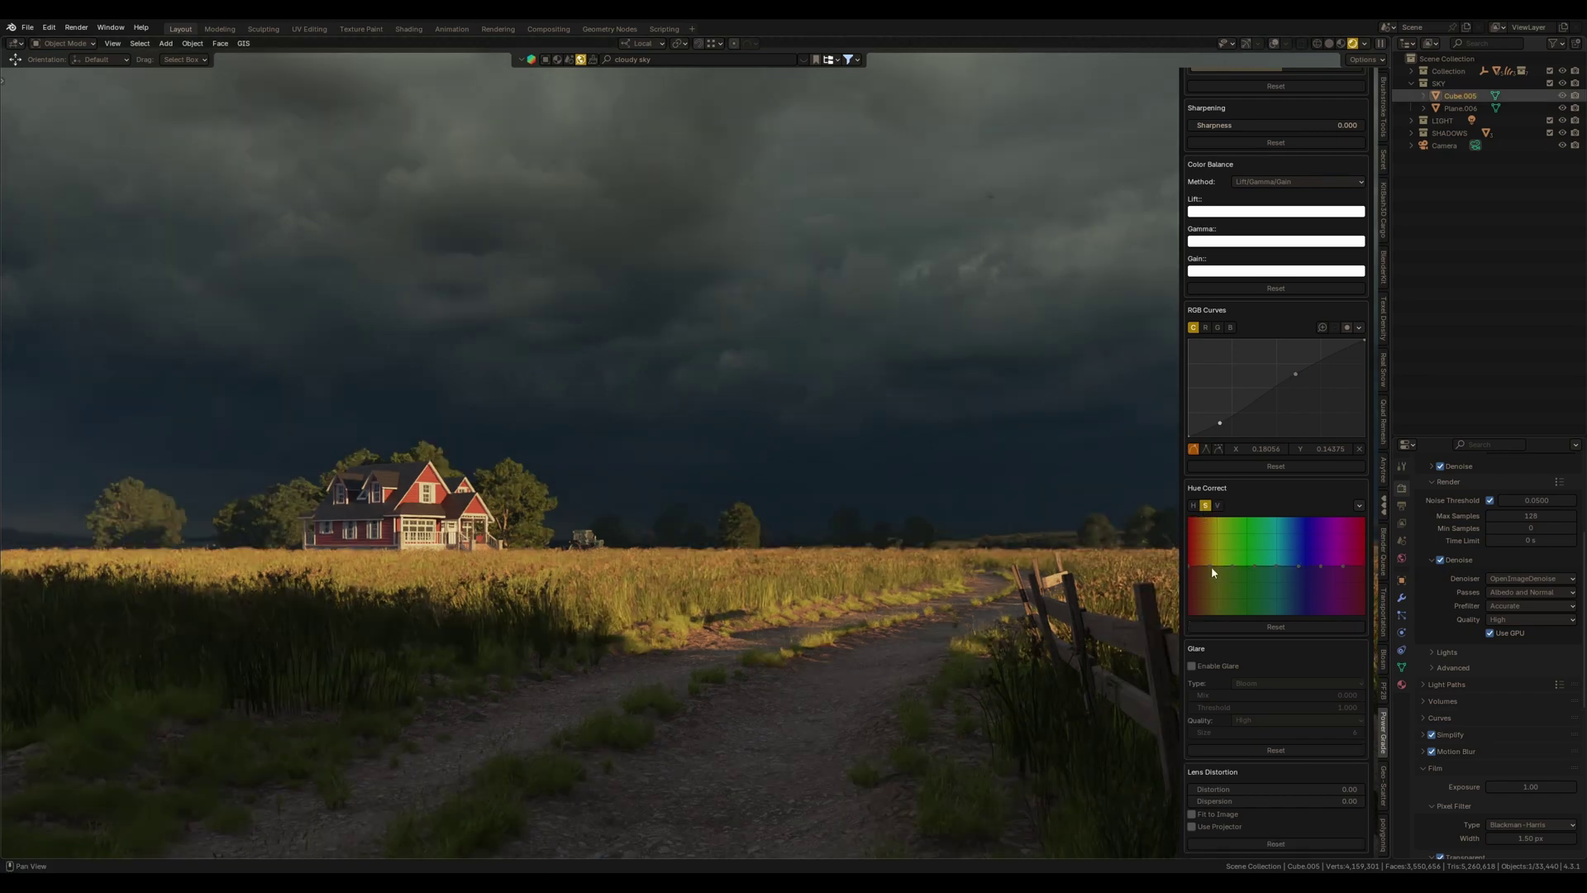
click(1211, 567)
drag(1210, 564, 1209, 567)
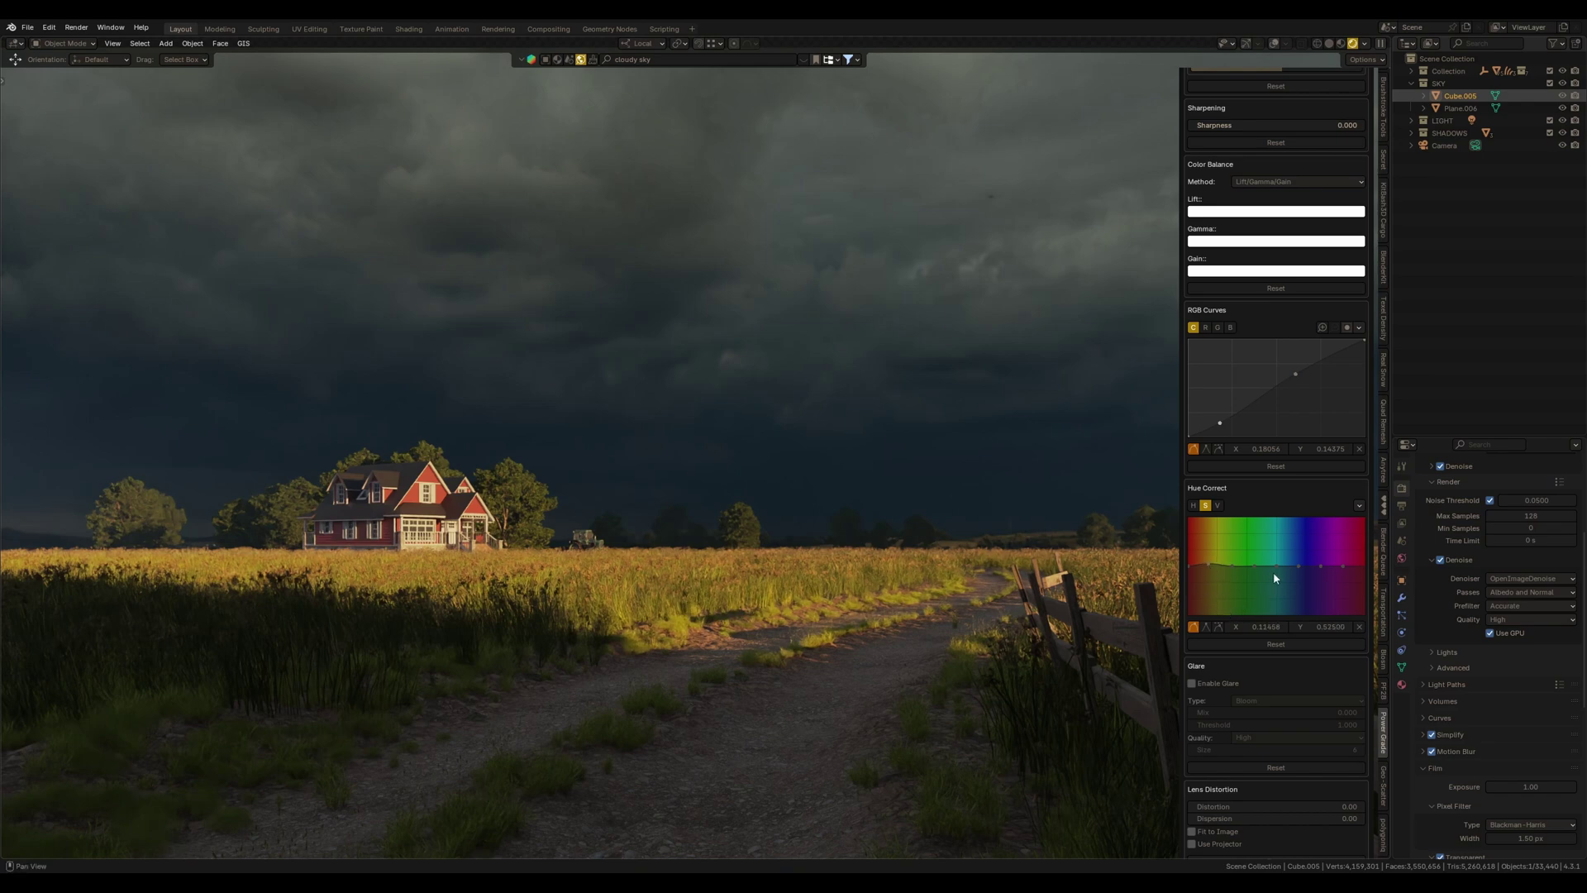
drag(1277, 567, 1277, 567)
Soften the yellow-green dip in the Hue Correct value curve and adjust its blue point
click(1218, 505)
drag(1237, 579, 1234, 572)
click(1299, 570)
Adjust the orange-yellow and red points on the Hue Correct hue curve to warm the field
click(1206, 507)
click(1193, 507)
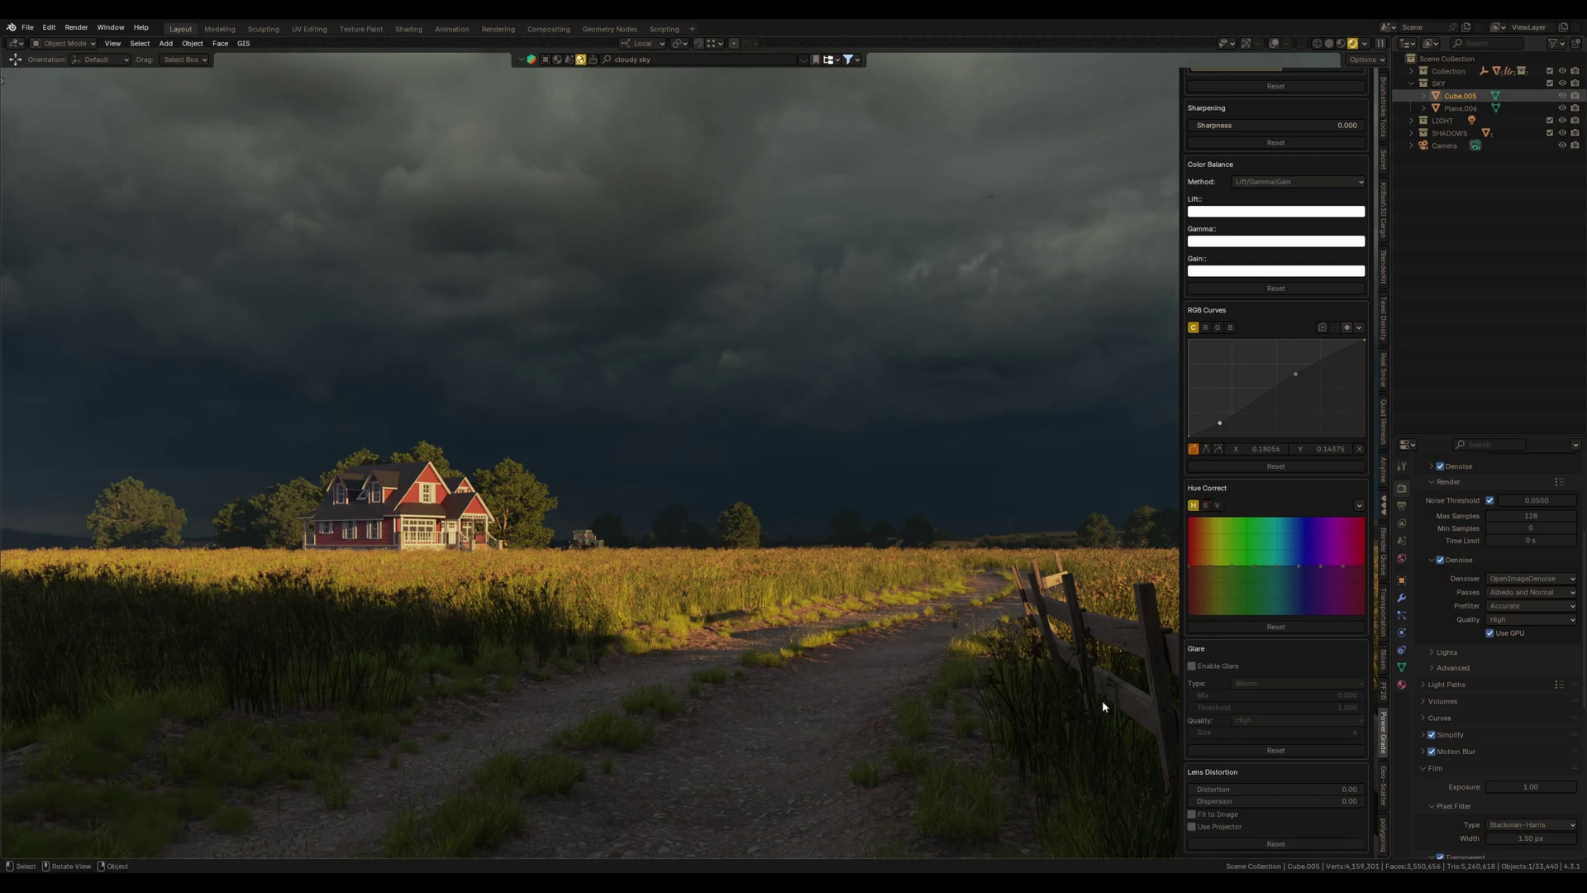
click(1210, 566)
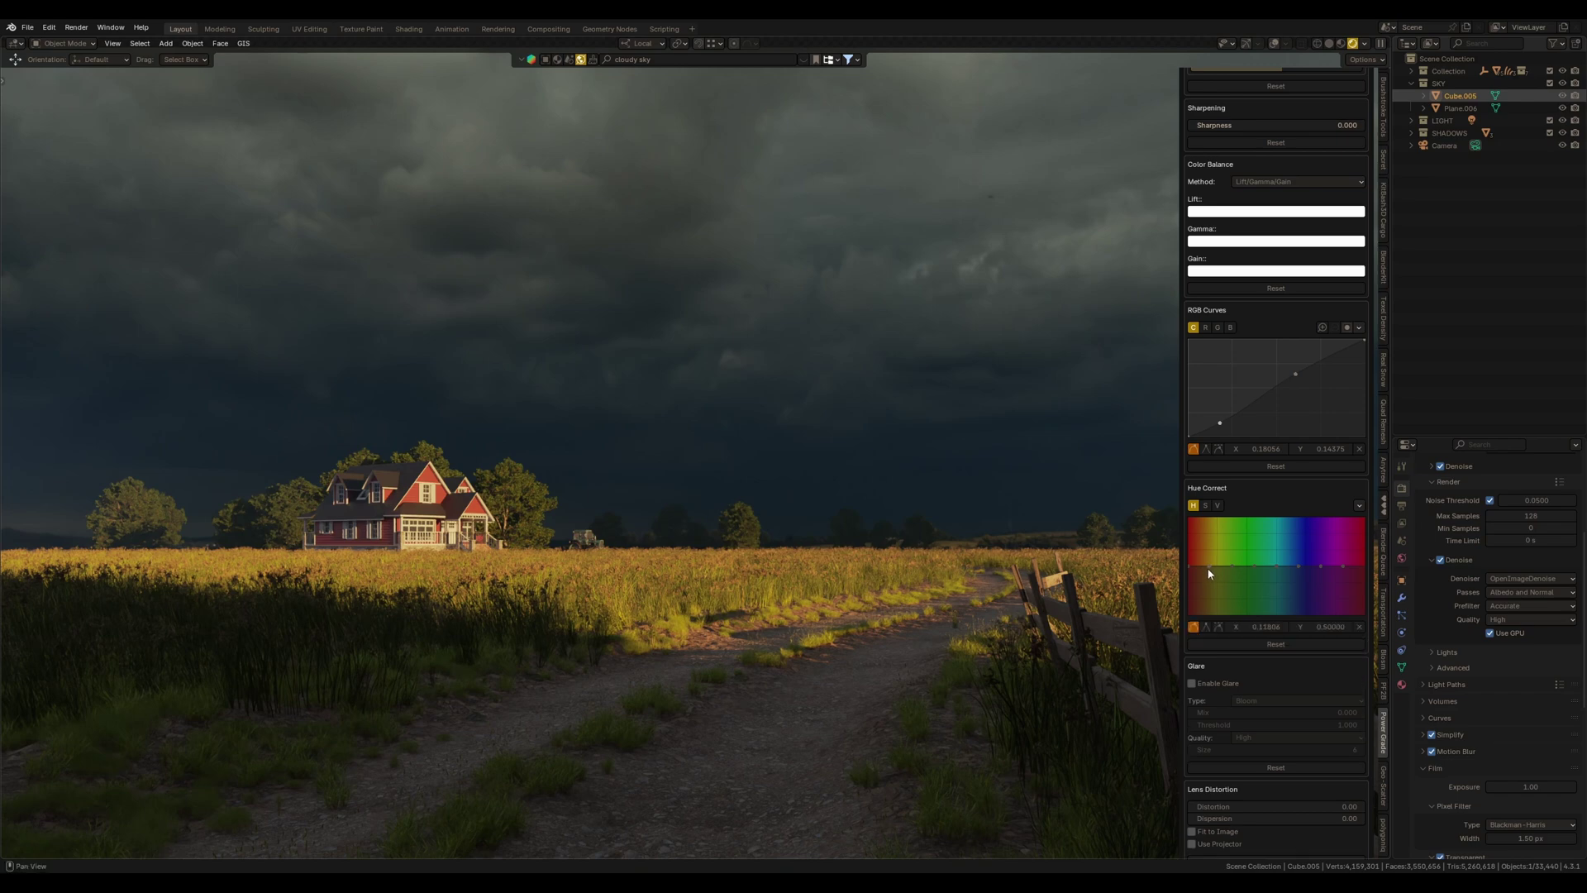
drag(1209, 572, 1190, 574)
Raise Midtones to 1.34 and Highlight to 1.14 in Color Correction
scroll(1189, 578, up, 8)
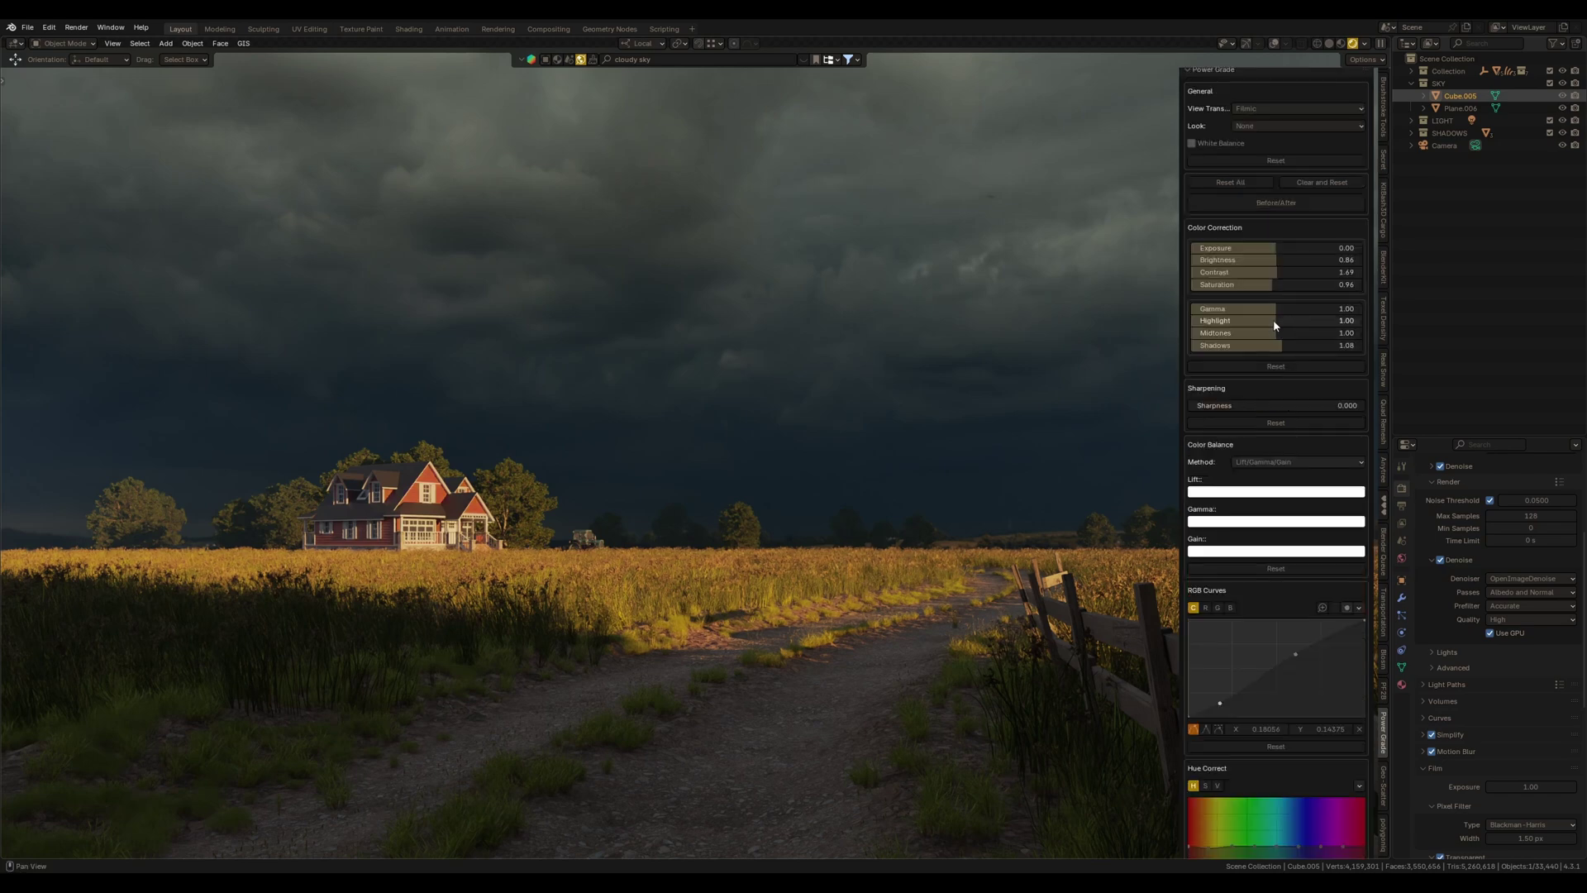
mouse_move(1307, 334)
mouse_down()
mouse_move(1321, 332)
mouse_move(1308, 339)
mouse_up()
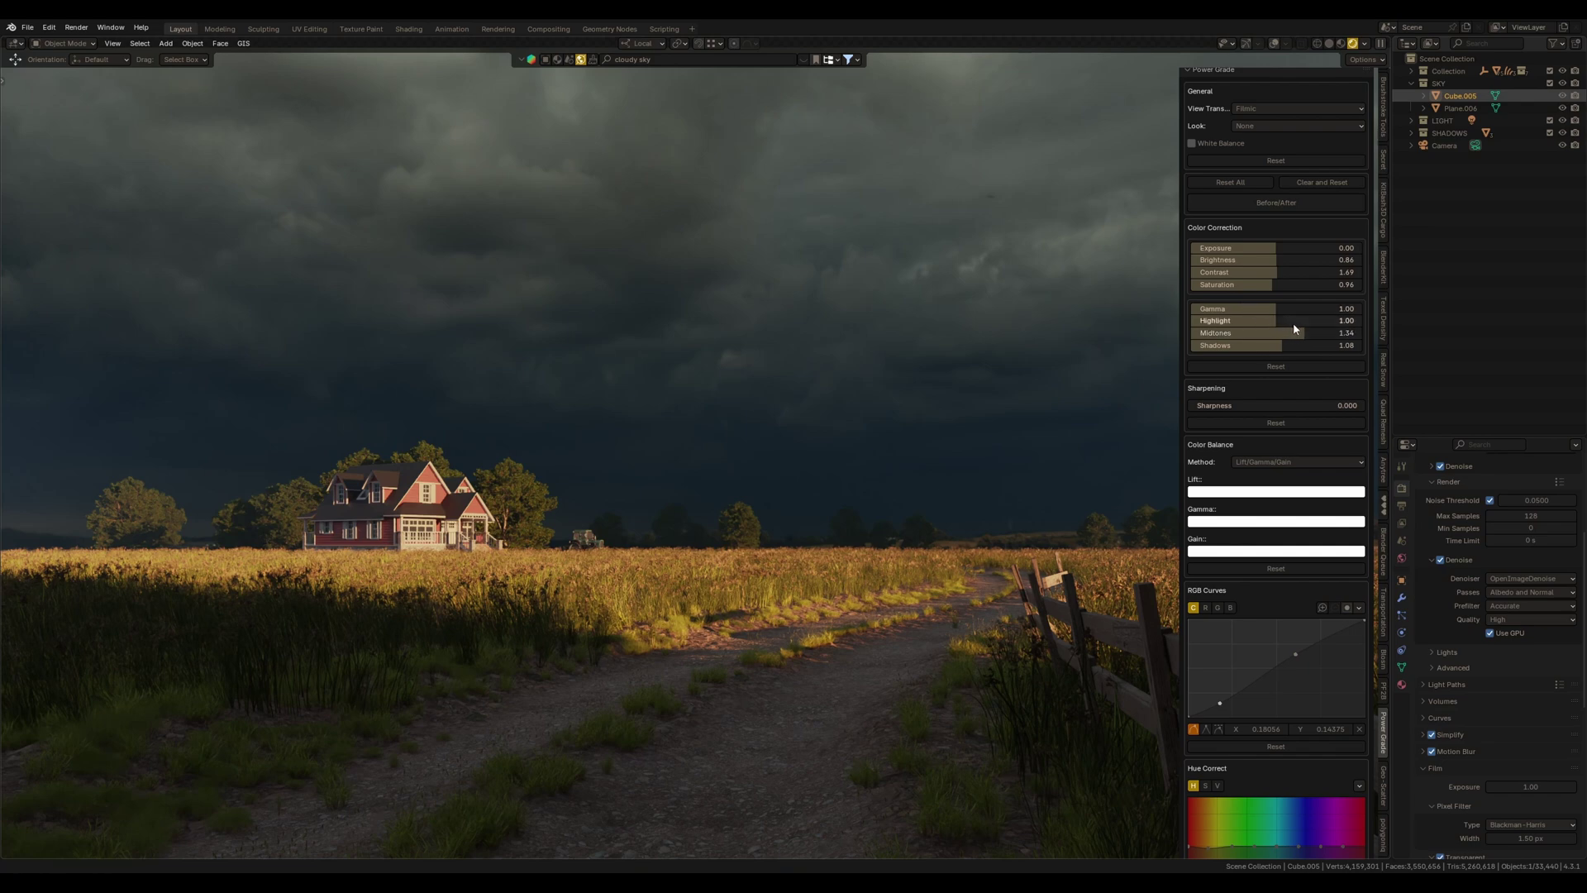
drag(1294, 325, 1296, 327)
Tint the Color Balance Gamma slightly toward green and lower the Lift a little
scroll(1238, 522, down, 3)
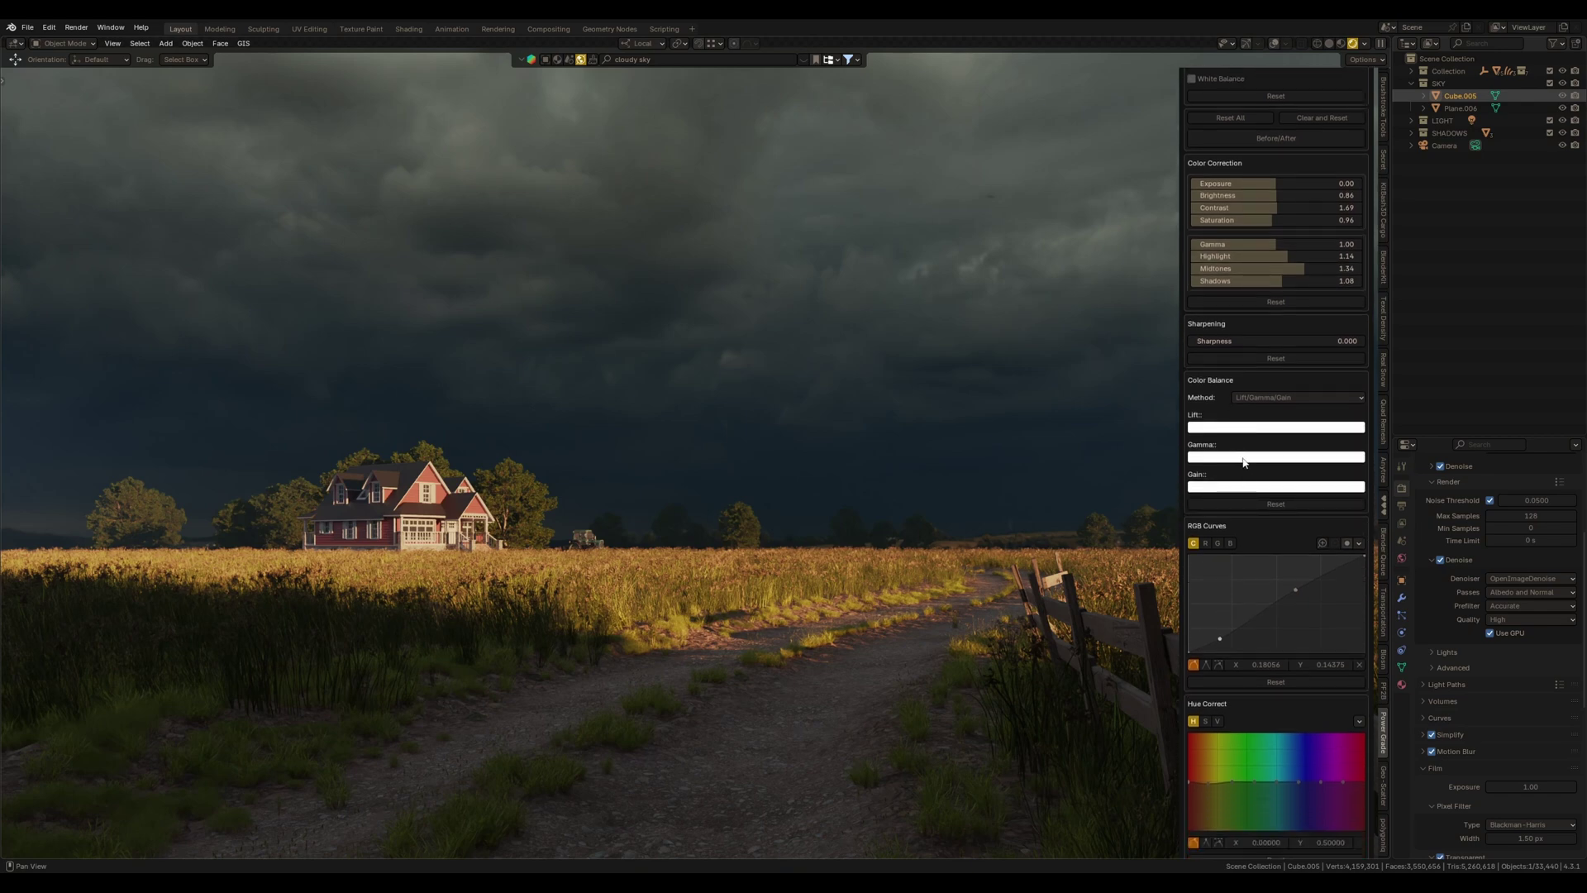
click(1244, 462)
drag(1245, 320, 1239, 321)
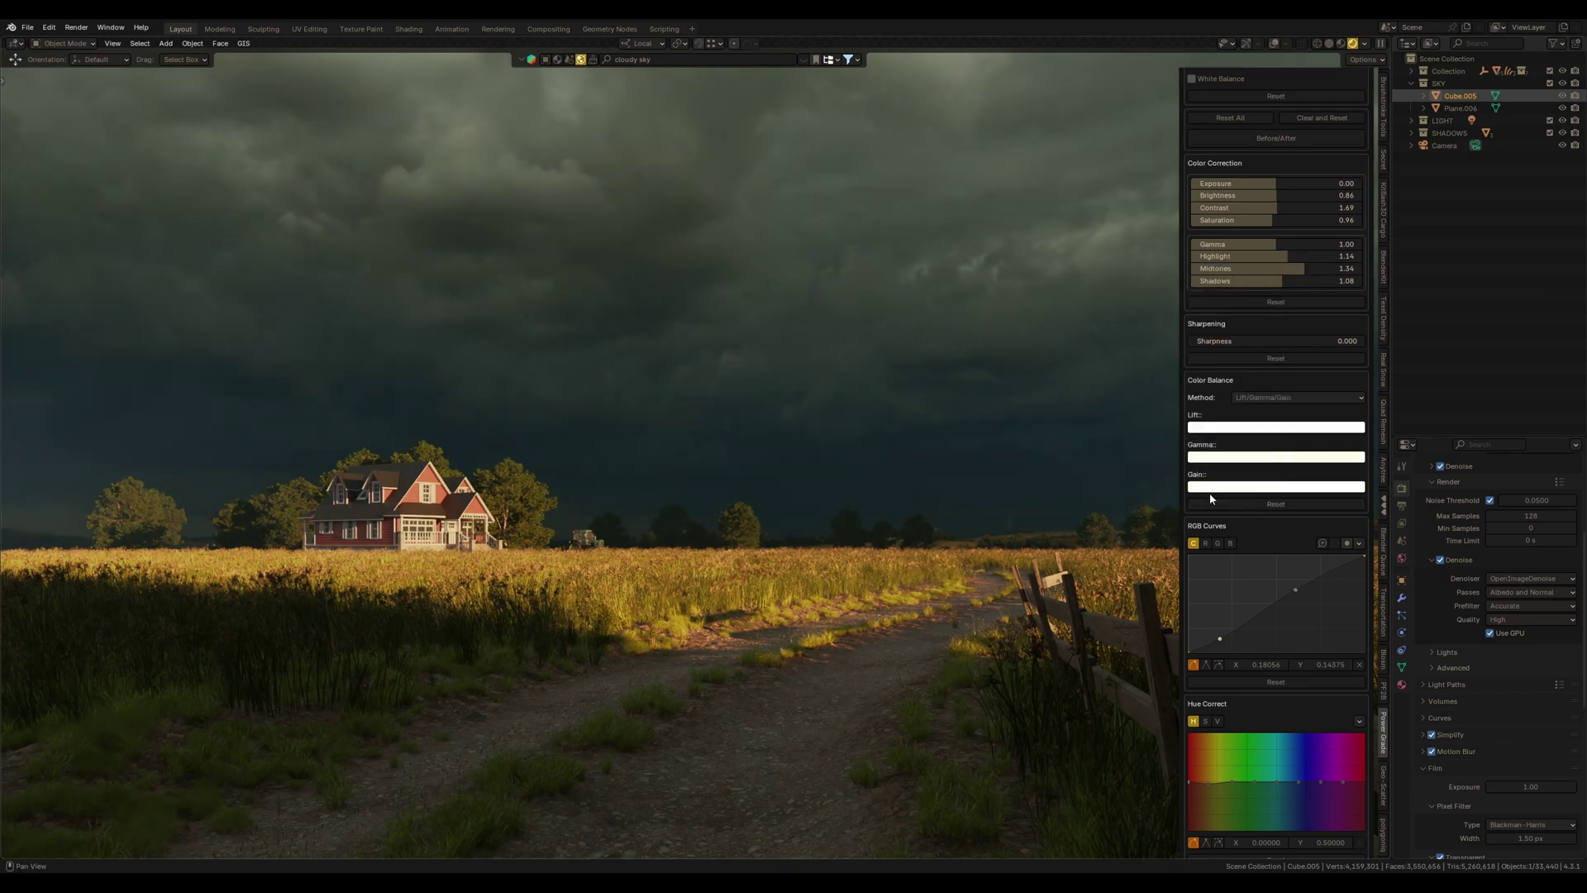
click(1262, 427)
shift+drag(1299, 285, 1303, 308)
Enable Bloom glare with Mix at about -0.9, and set lens Distortion to -0.03 and Dispersion to 0.01 with Fit to Image
scroll(1261, 664, down, 6)
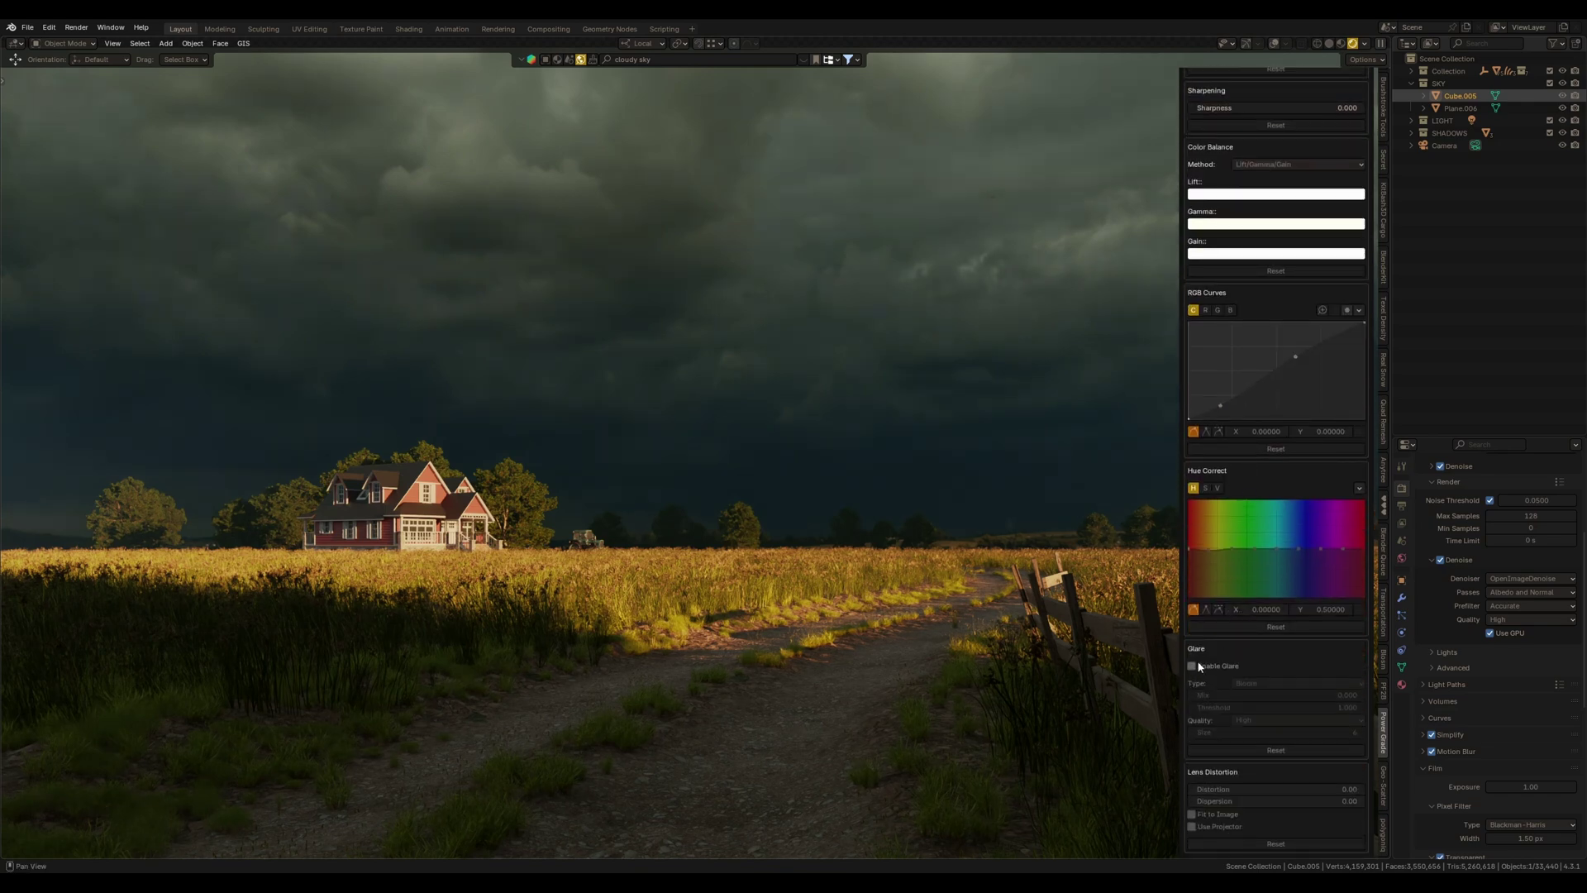
click(1193, 666)
drag(1274, 696, 1227, 705)
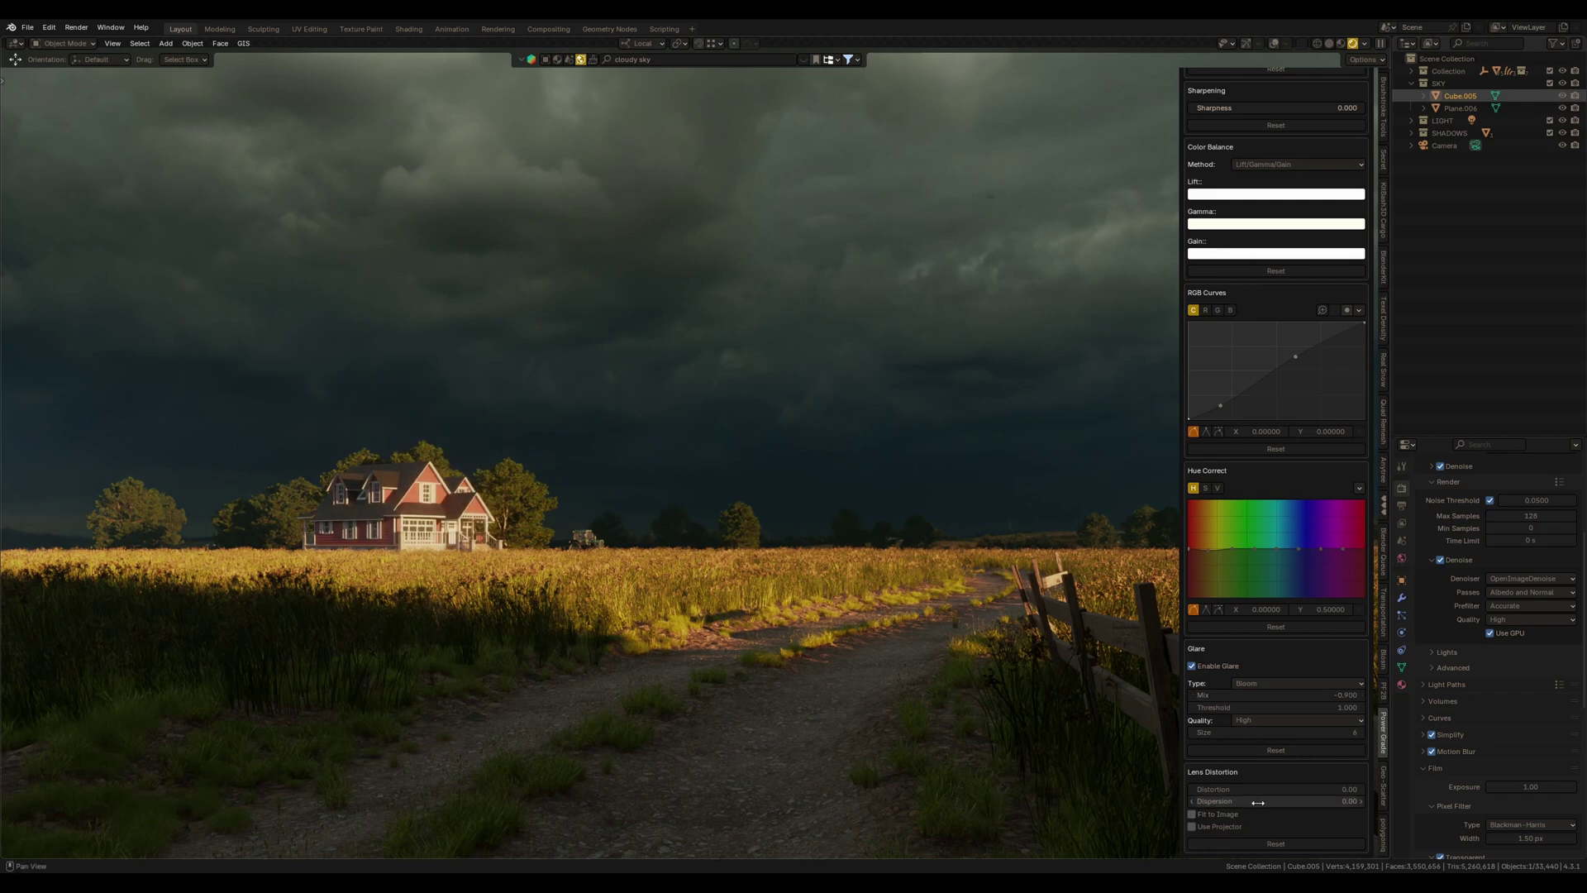
drag(1265, 801, 1267, 802)
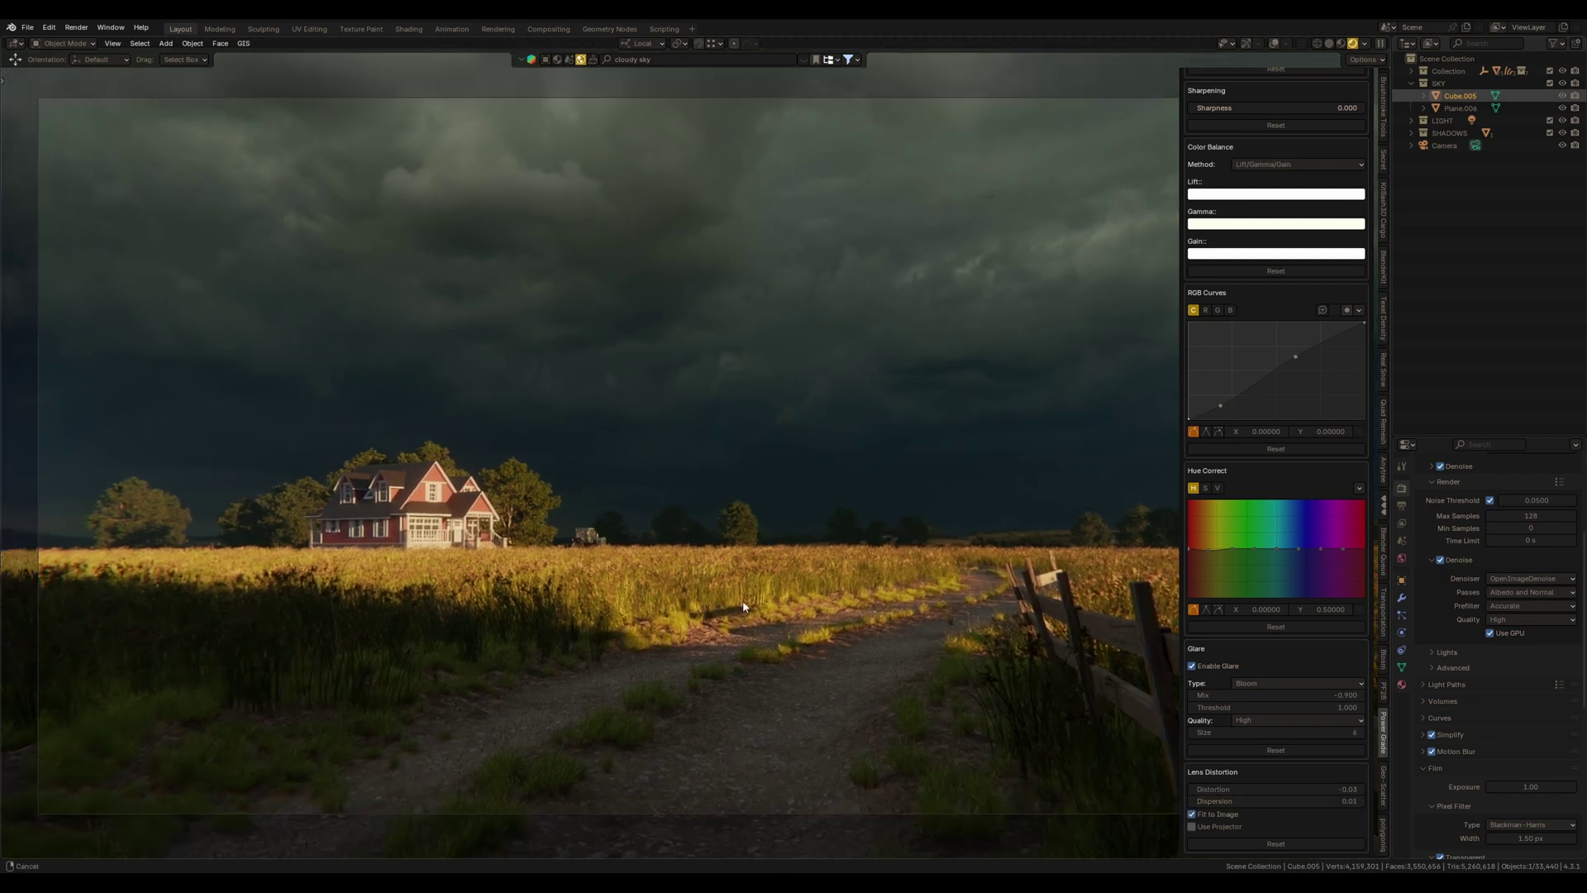
ctrl+middle_drag(834, 496, 780, 579)
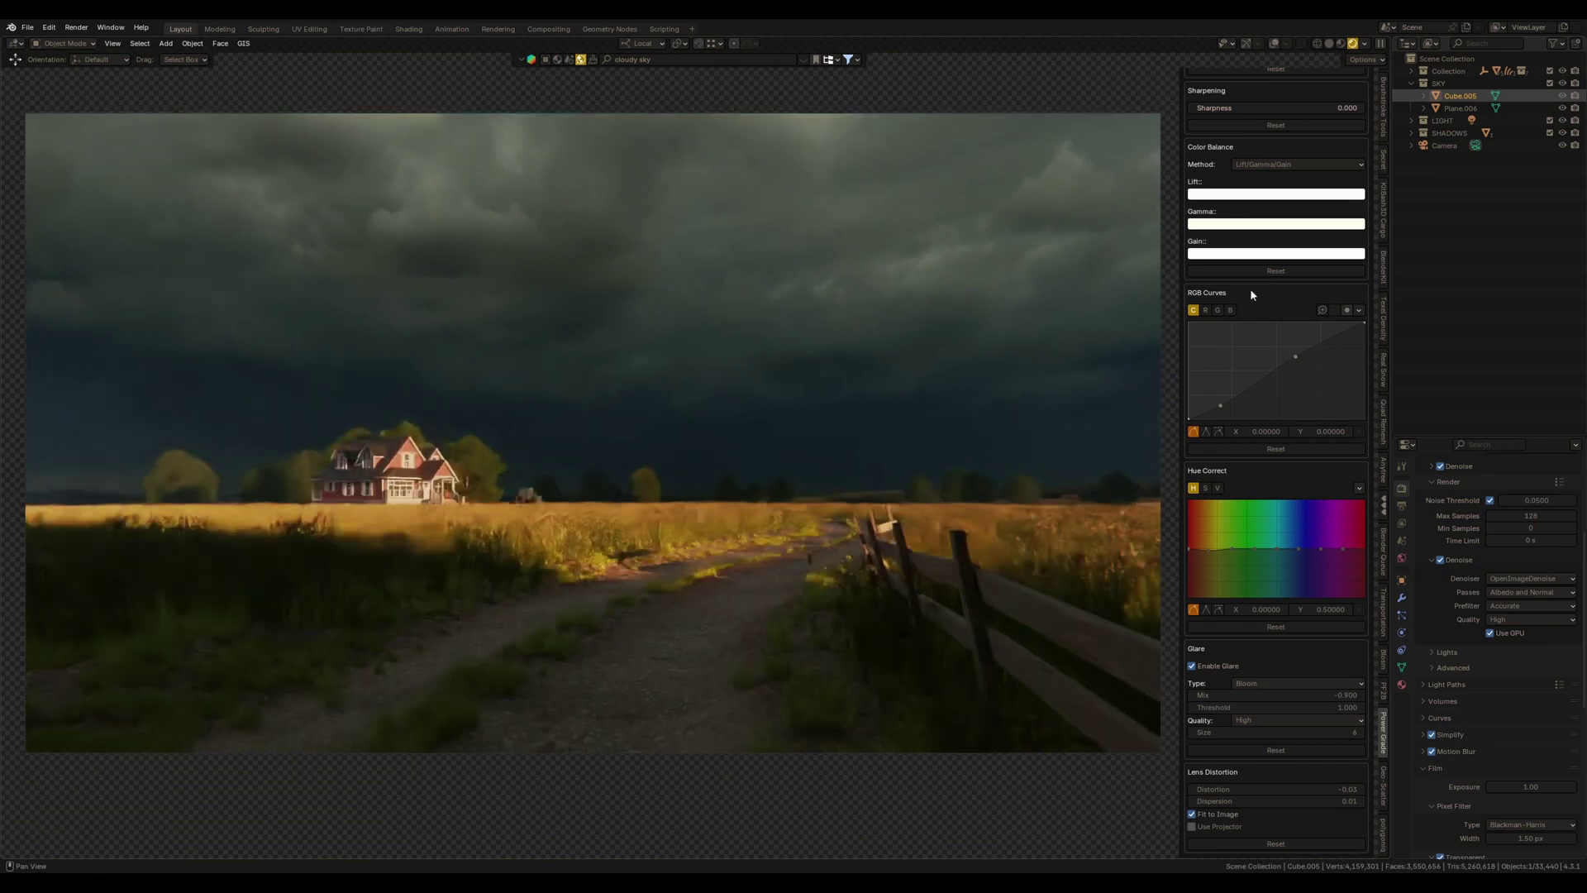
Compare the graded farmhouse view with the ungraded one by toggling Before/After
scroll(1264, 595, up, 6)
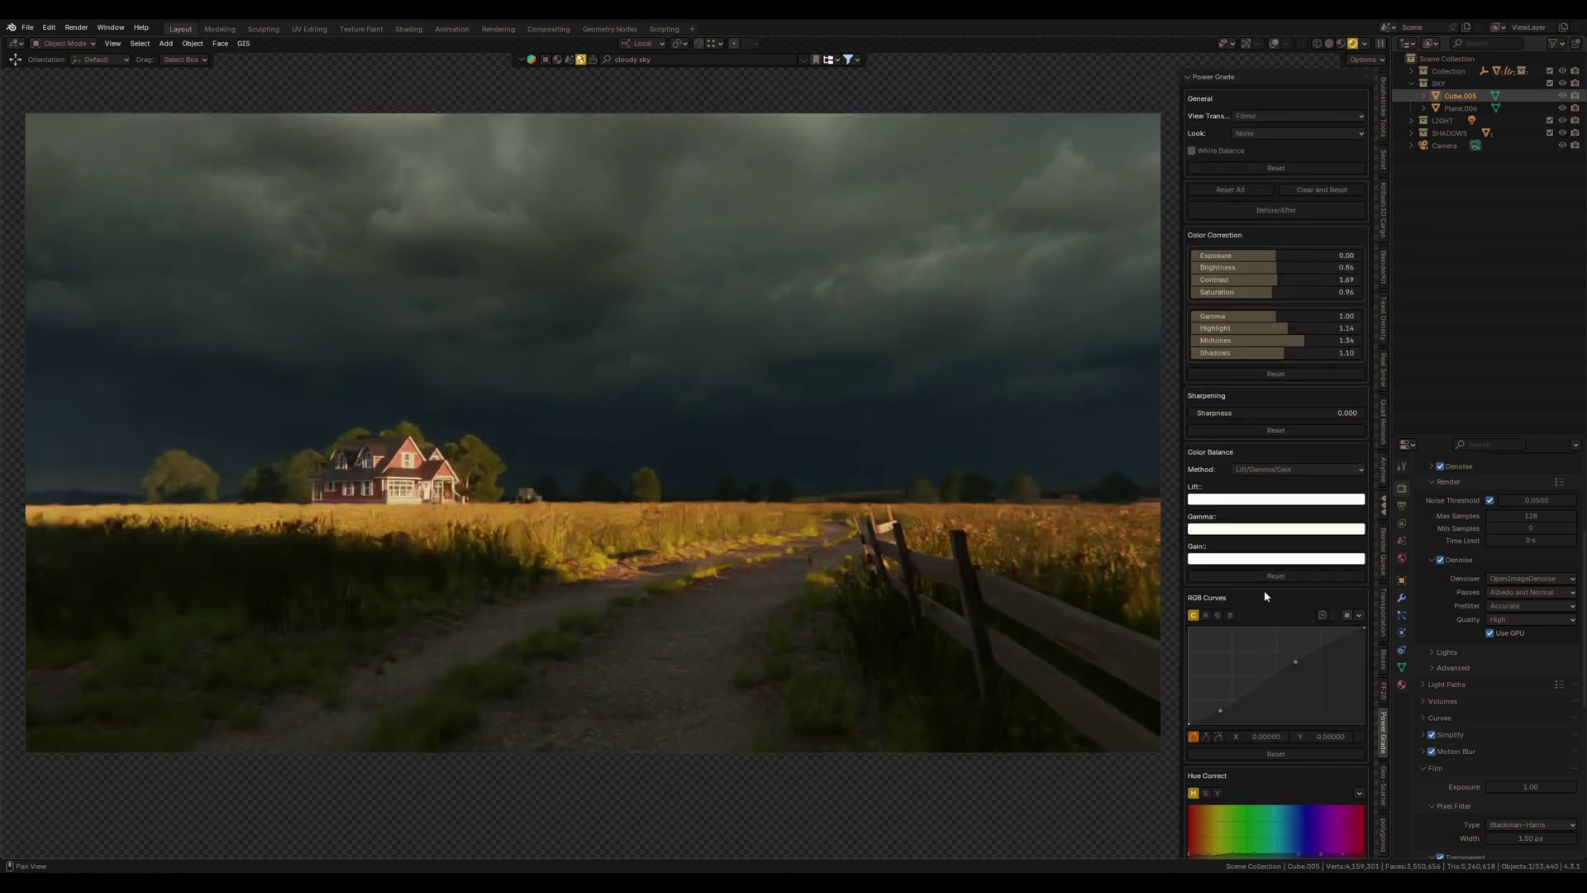
click(1277, 212)
click(1278, 212)
click(1276, 211)
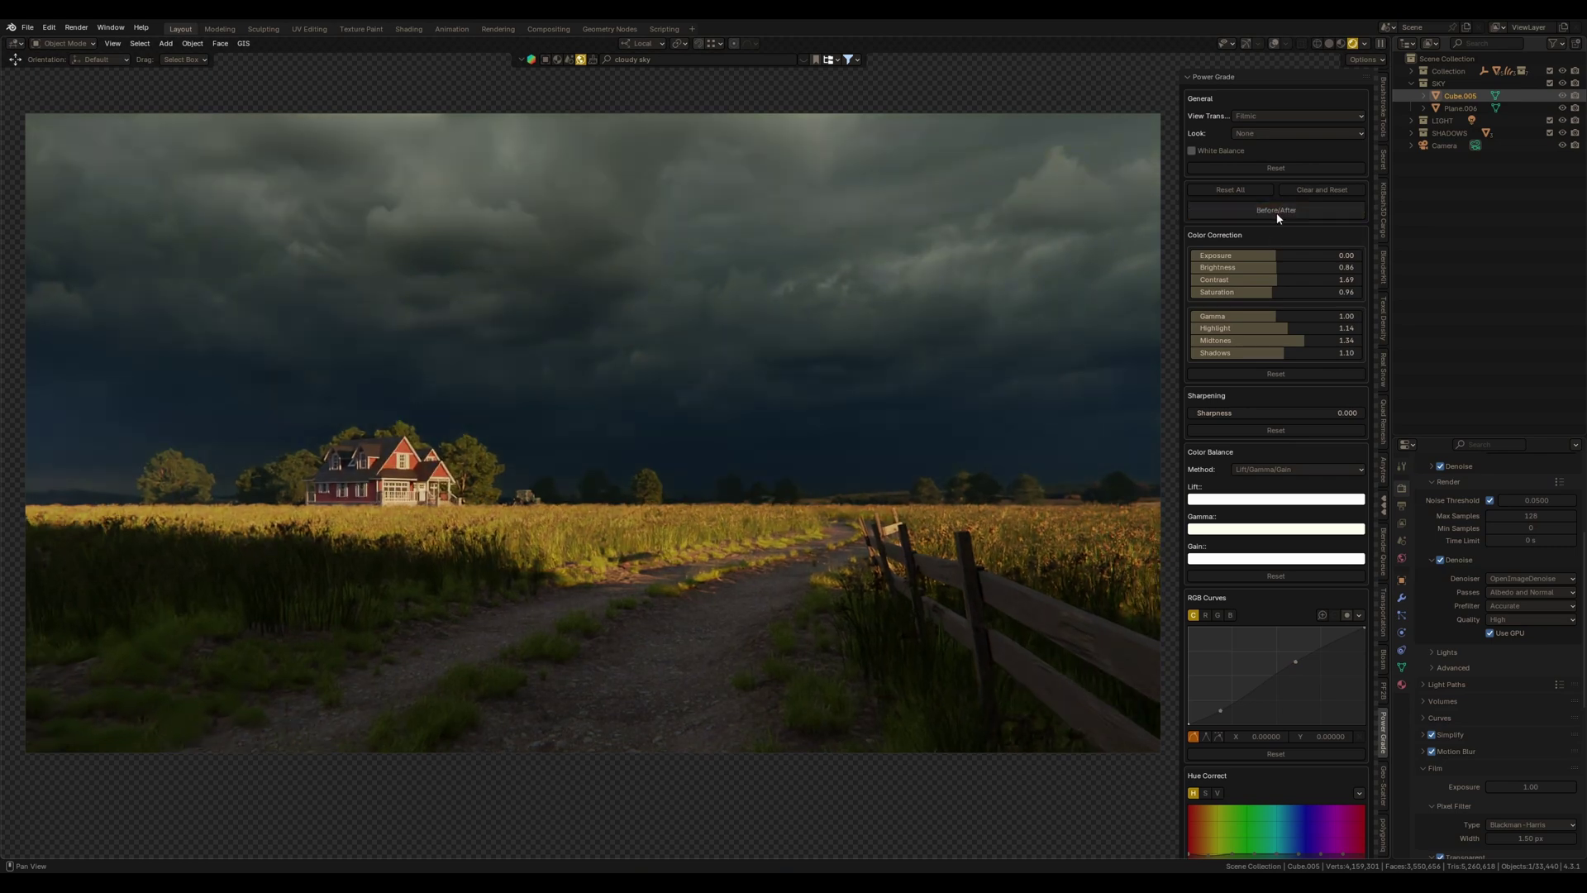
click(1278, 213)
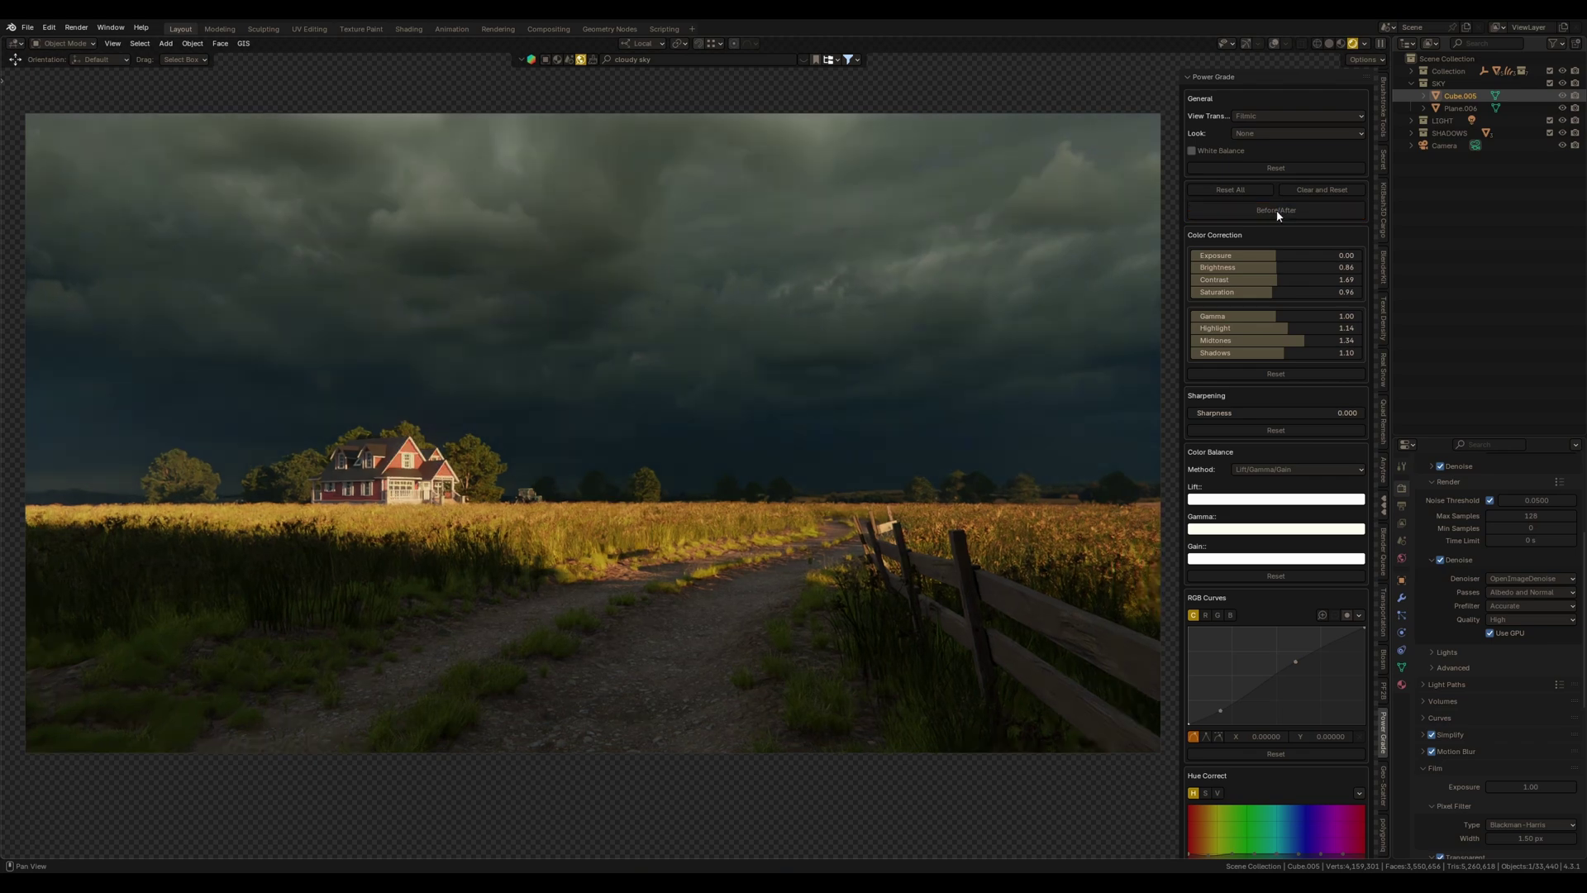
Try resetting the whole grade, the Color Correction values and the RGB curves, undoing the resets
click(1227, 191)
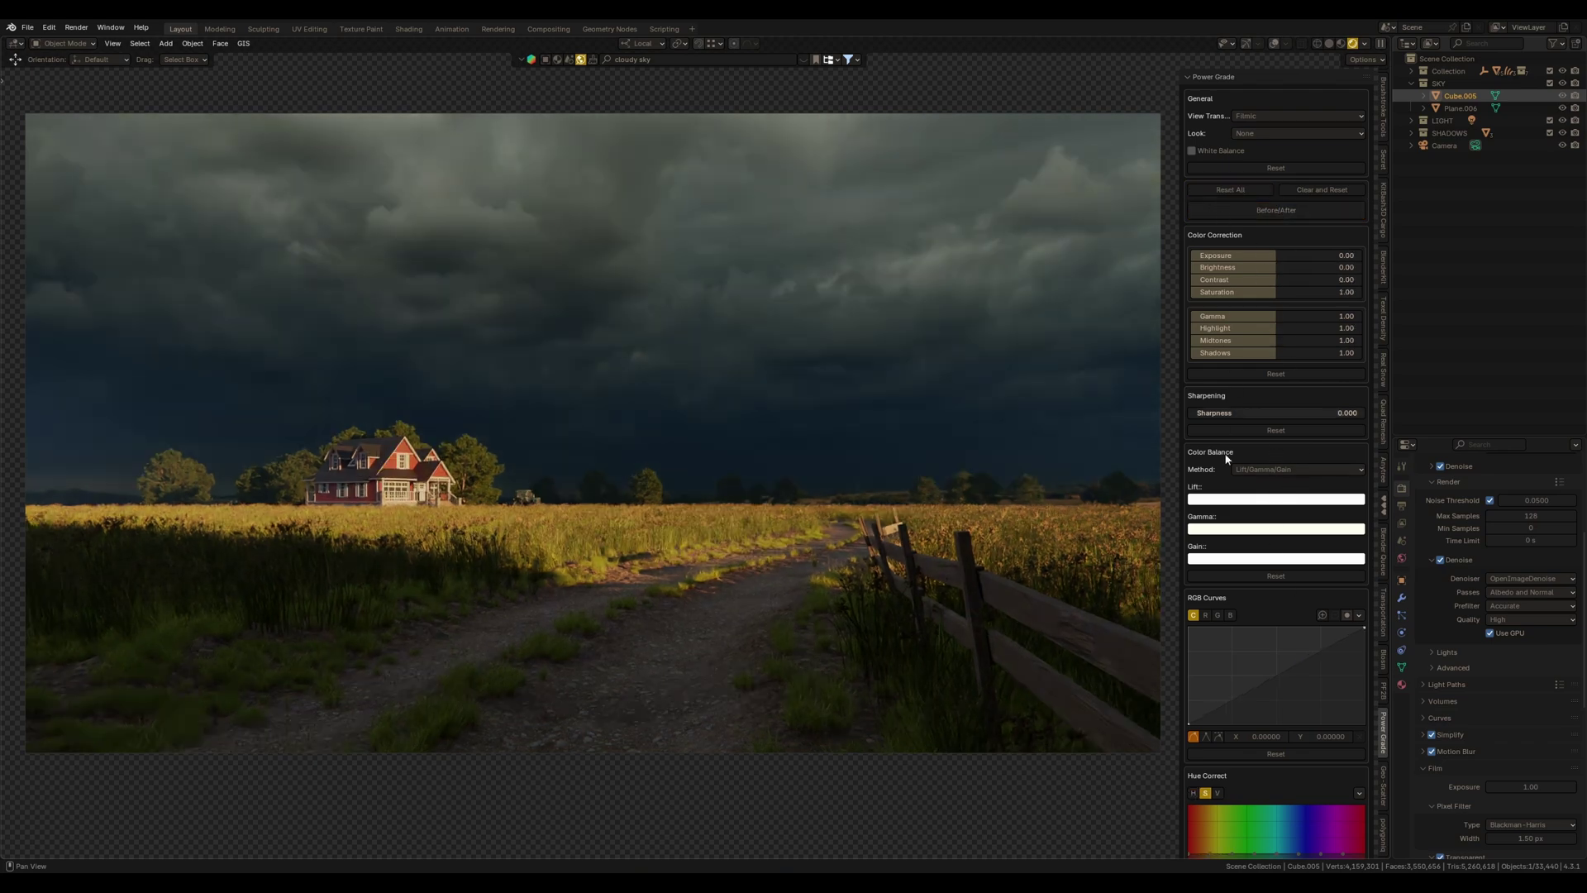
key(ctrl+z)
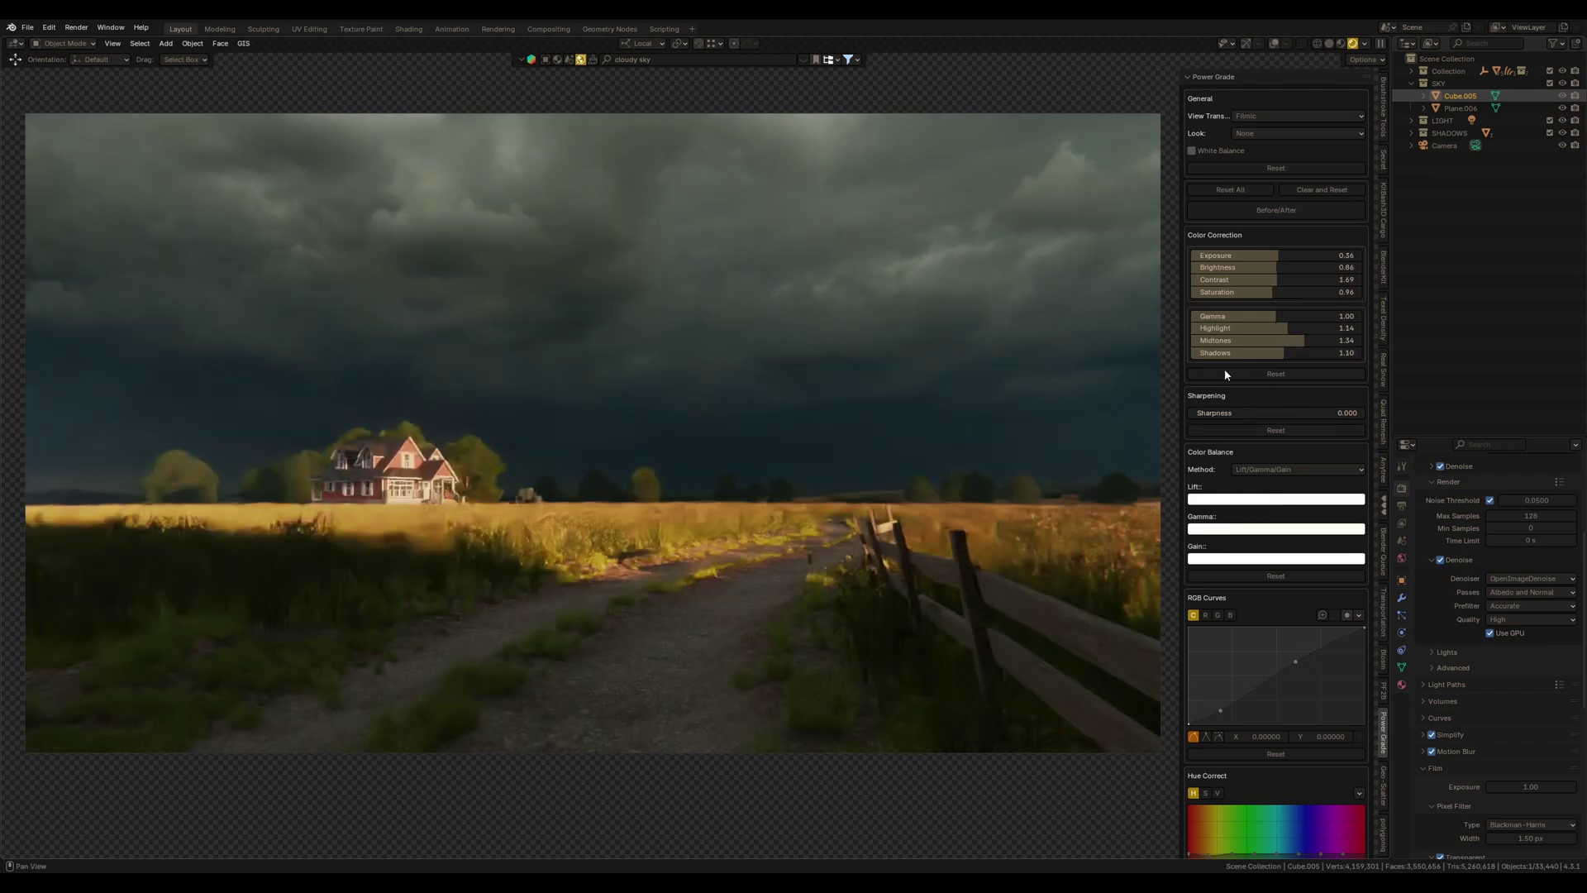
click(1280, 375)
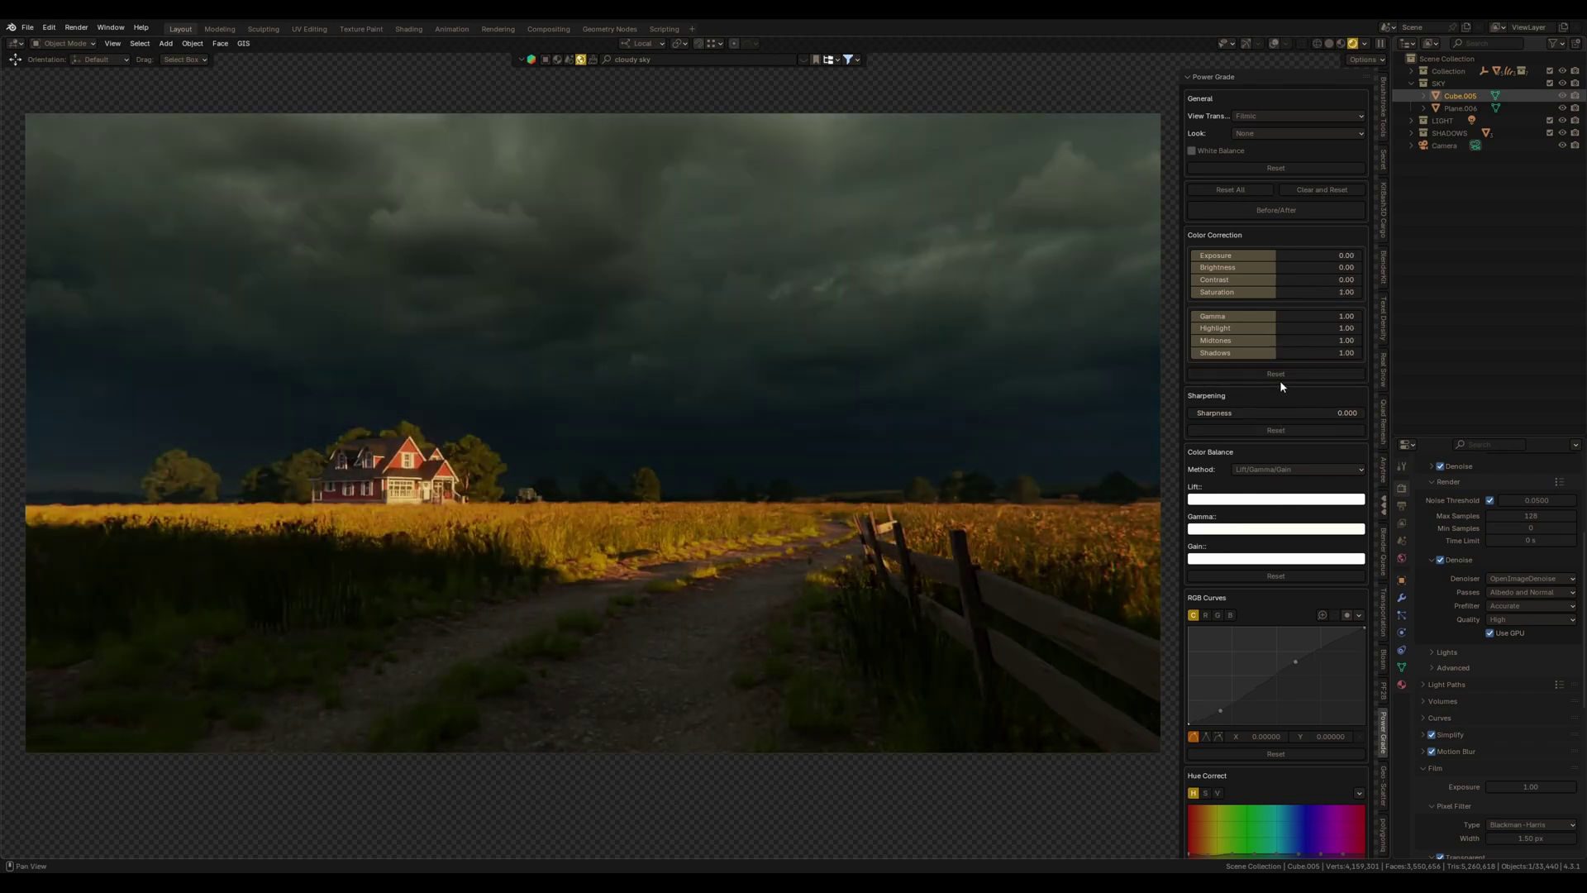
key(ctrl+z)
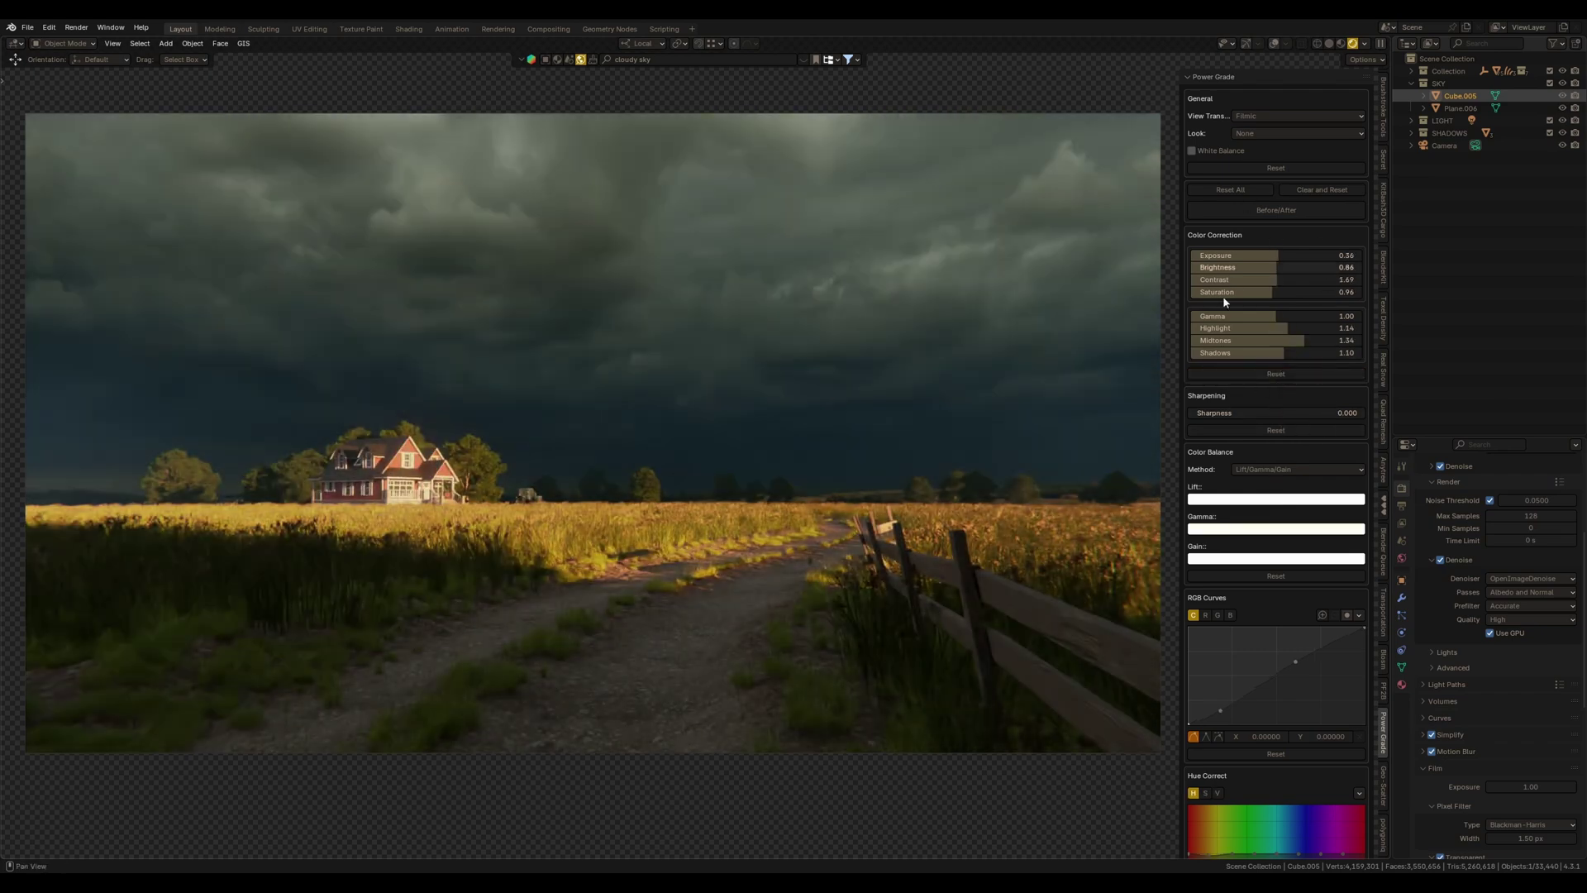
scroll(1281, 496, down, 6)
click(1281, 492)
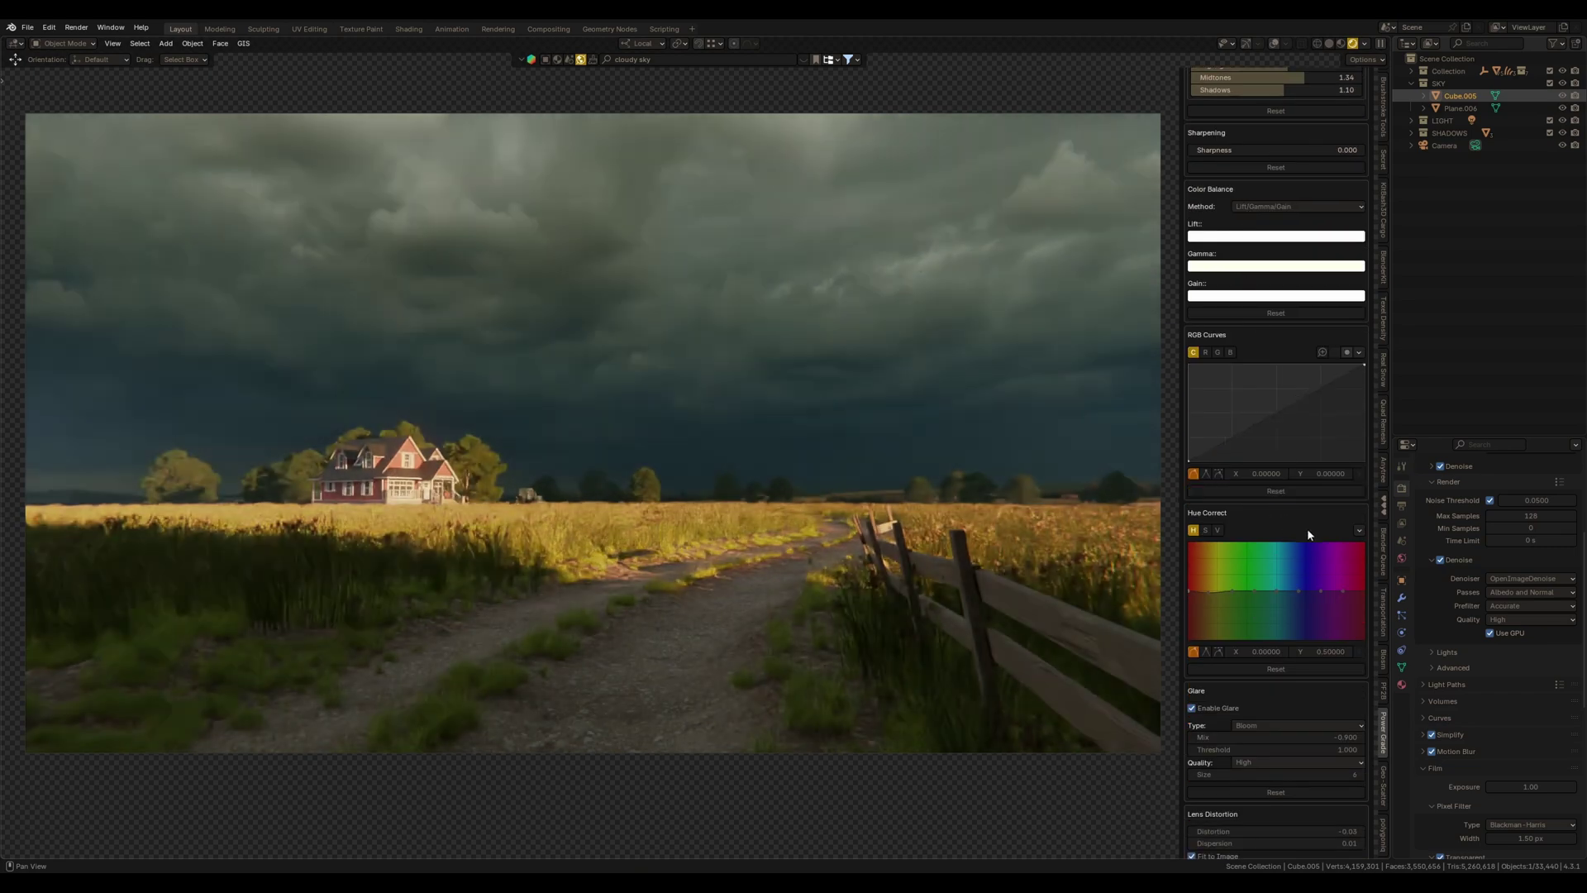
View the rendered frame and open it in the Compositing workspace, framed in the viewer
click(498, 29)
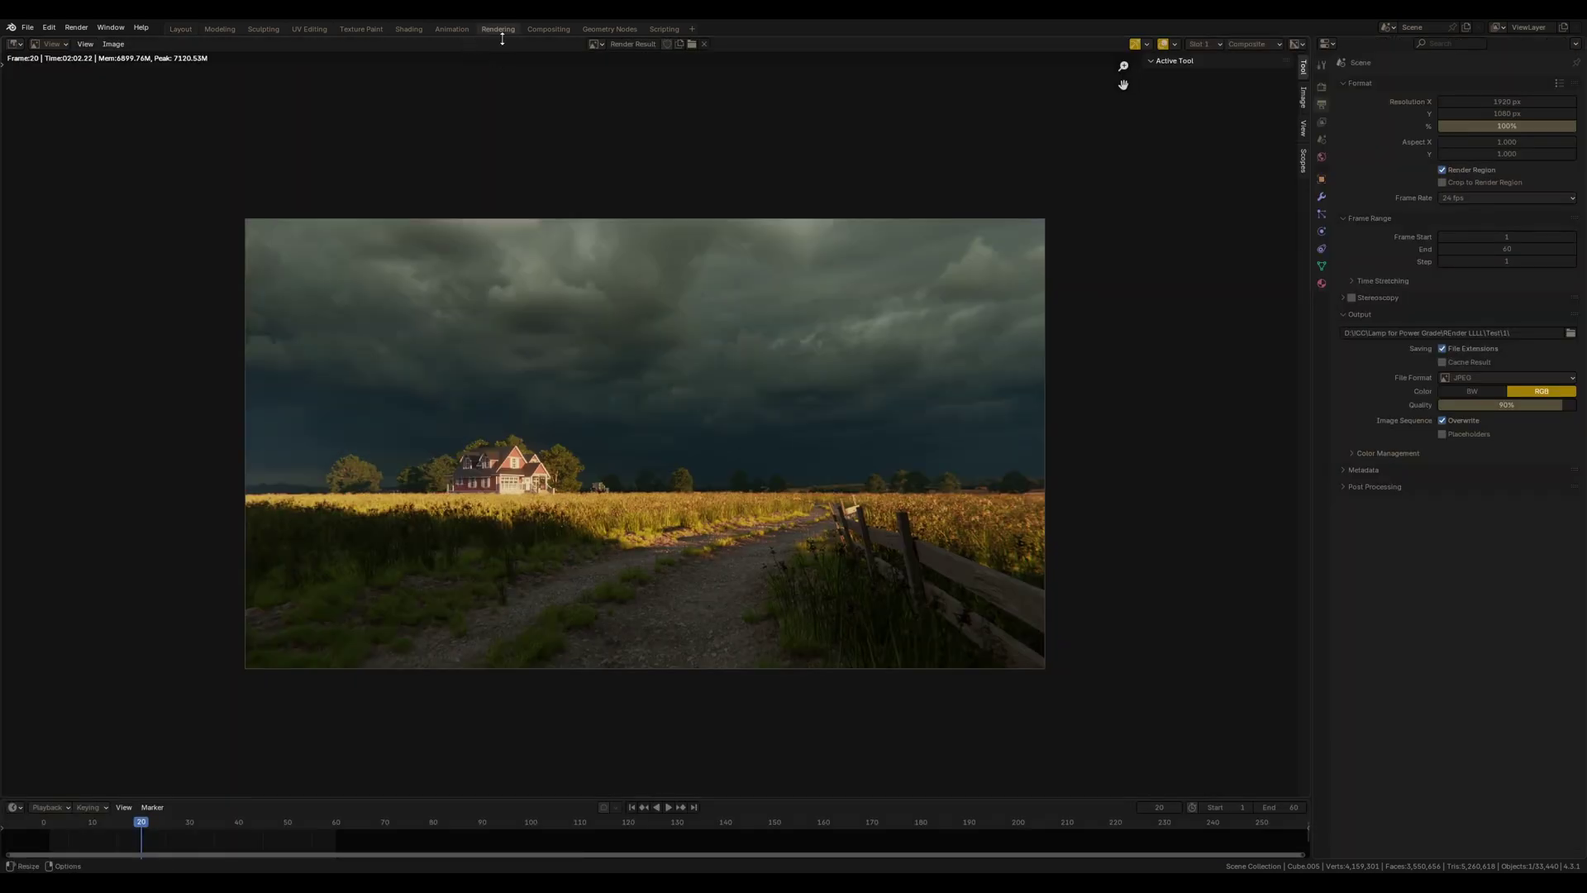
click(548, 29)
ctrl+middle_drag(691, 409, 736, 420)
middle_drag(1093, 534, 1107, 506)
Set the RGB curve's shadow point to about X 0.19, Y 0.14 and raise Sharpness to 0.052
scroll(1431, 722, down, 8)
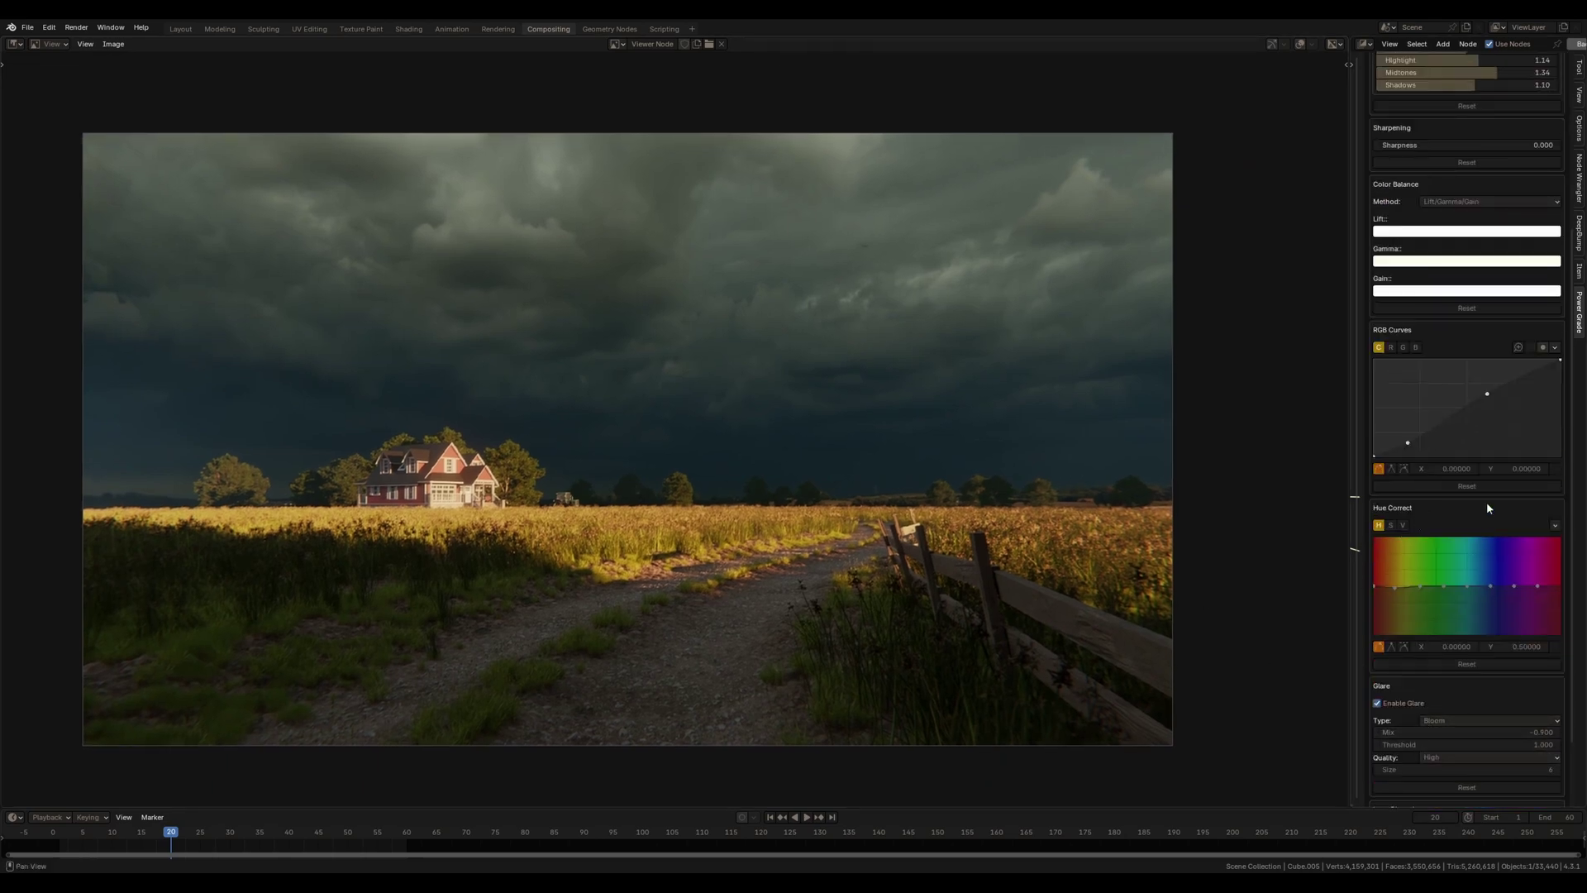
scroll(1487, 489, up, 3)
click(1409, 531)
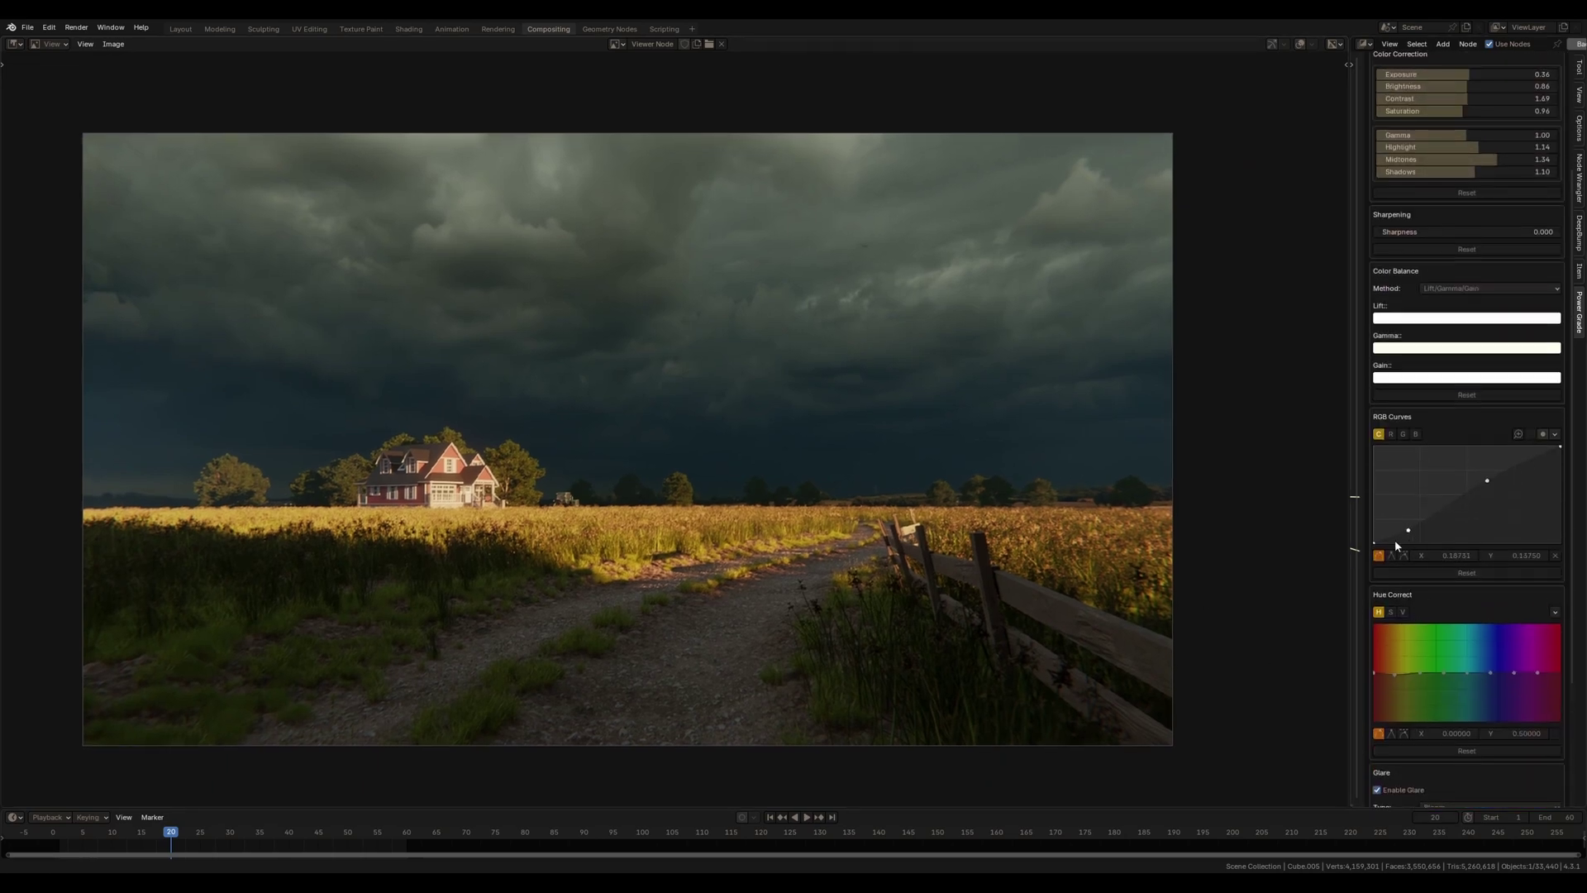
drag(1409, 531, 1409, 530)
scroll(1526, 201, up, 6)
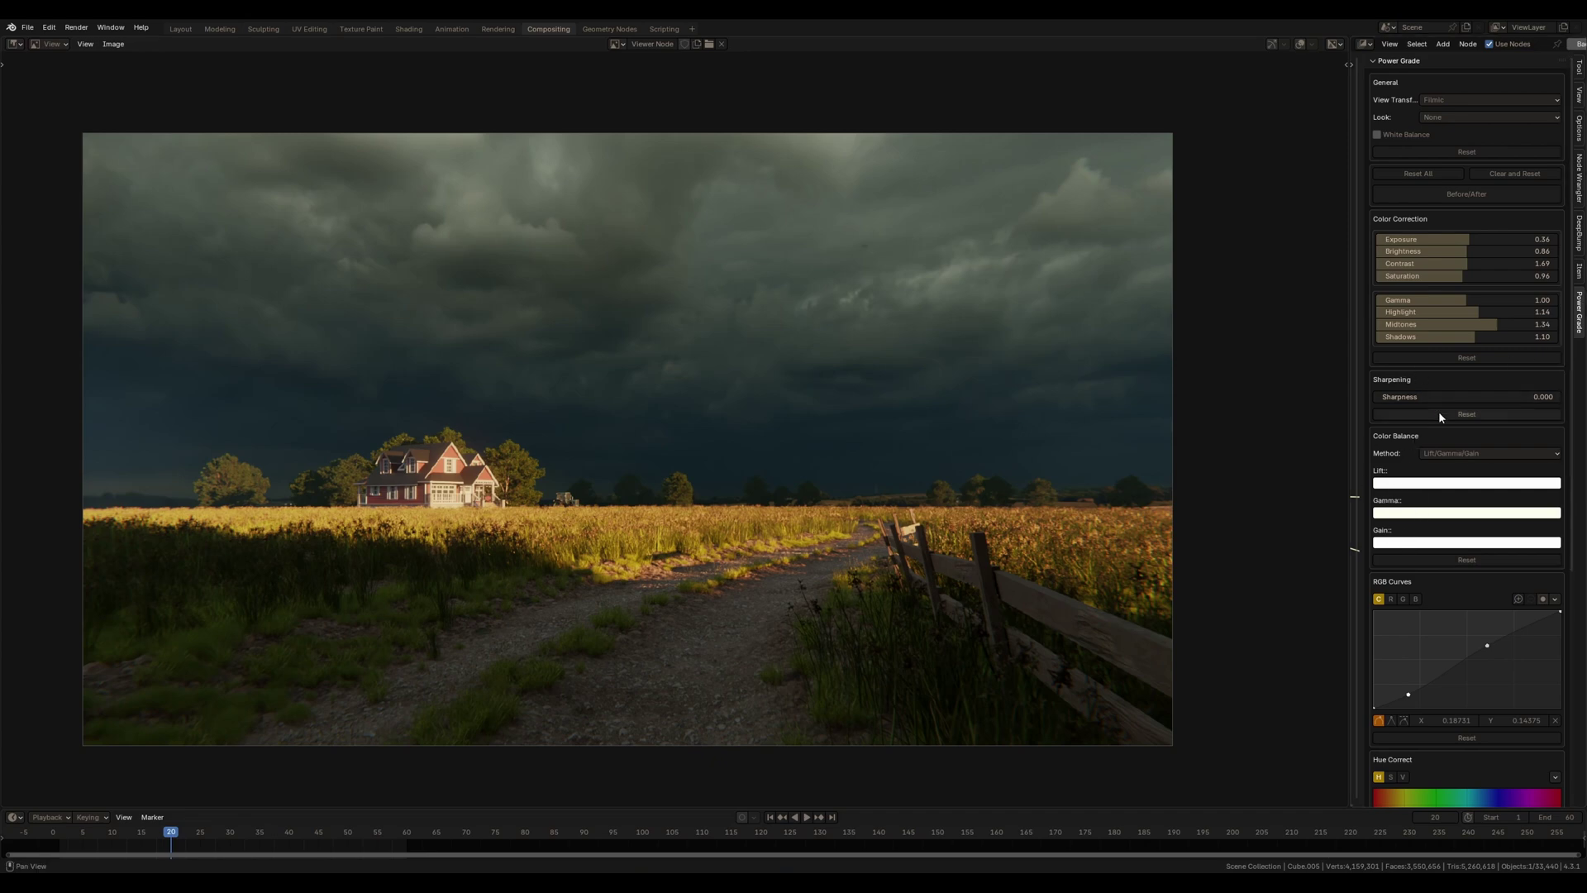
mouse_move(1397, 400)
mouse_down()
mouse_move(1430, 400)
mouse_move(1410, 402)
mouse_up()
Check the Hue Correct value curve and adjust the blue point on the saturation curve
scroll(1462, 578, down, 10)
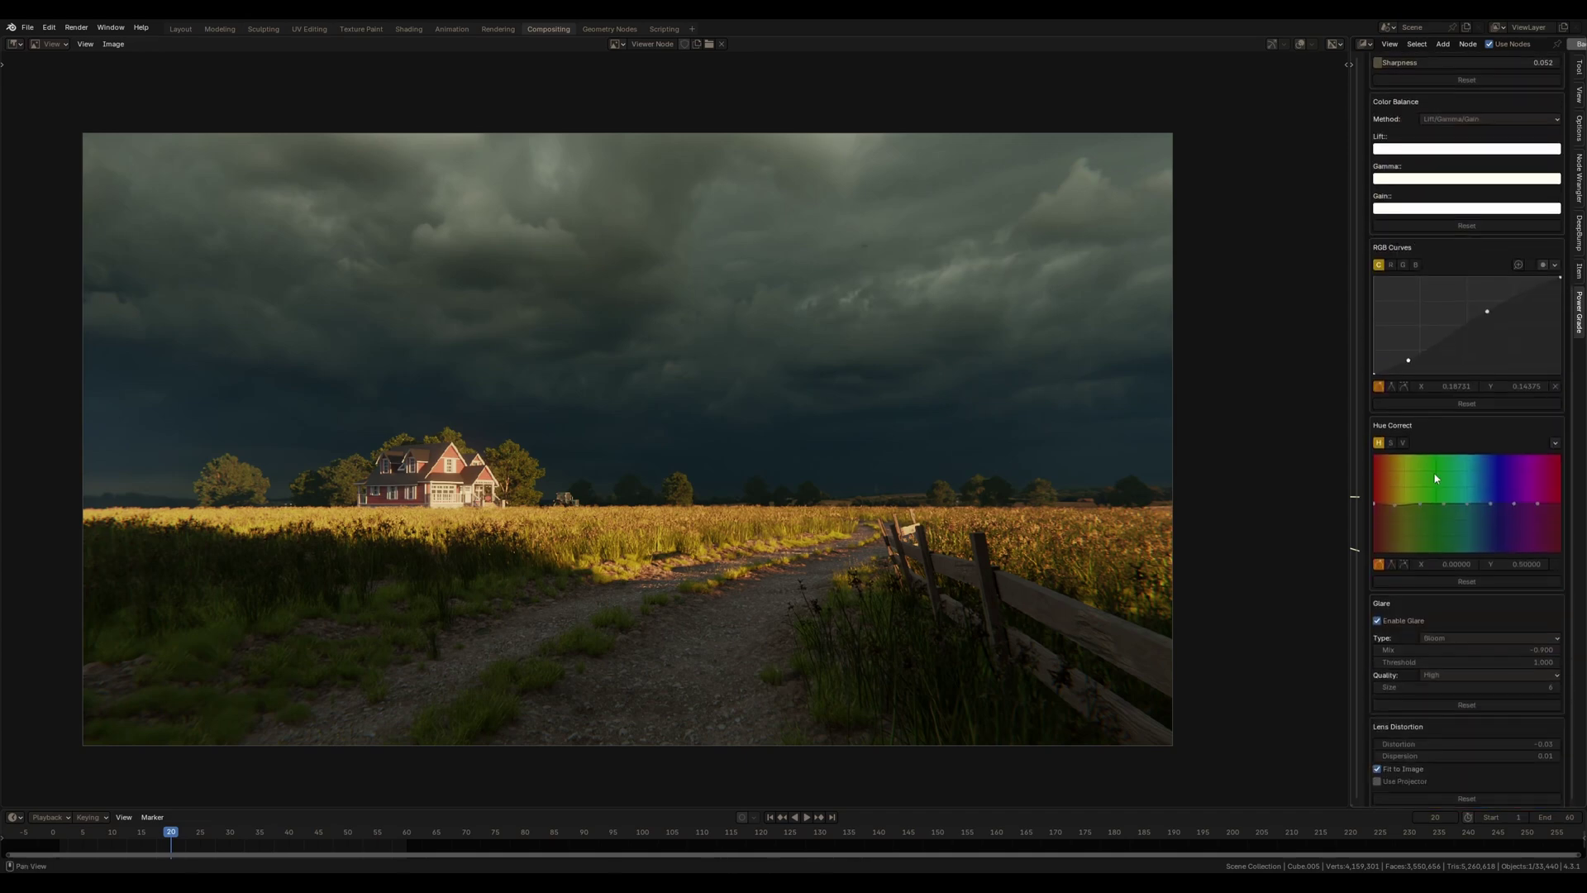
click(1403, 443)
click(1392, 444)
click(1490, 506)
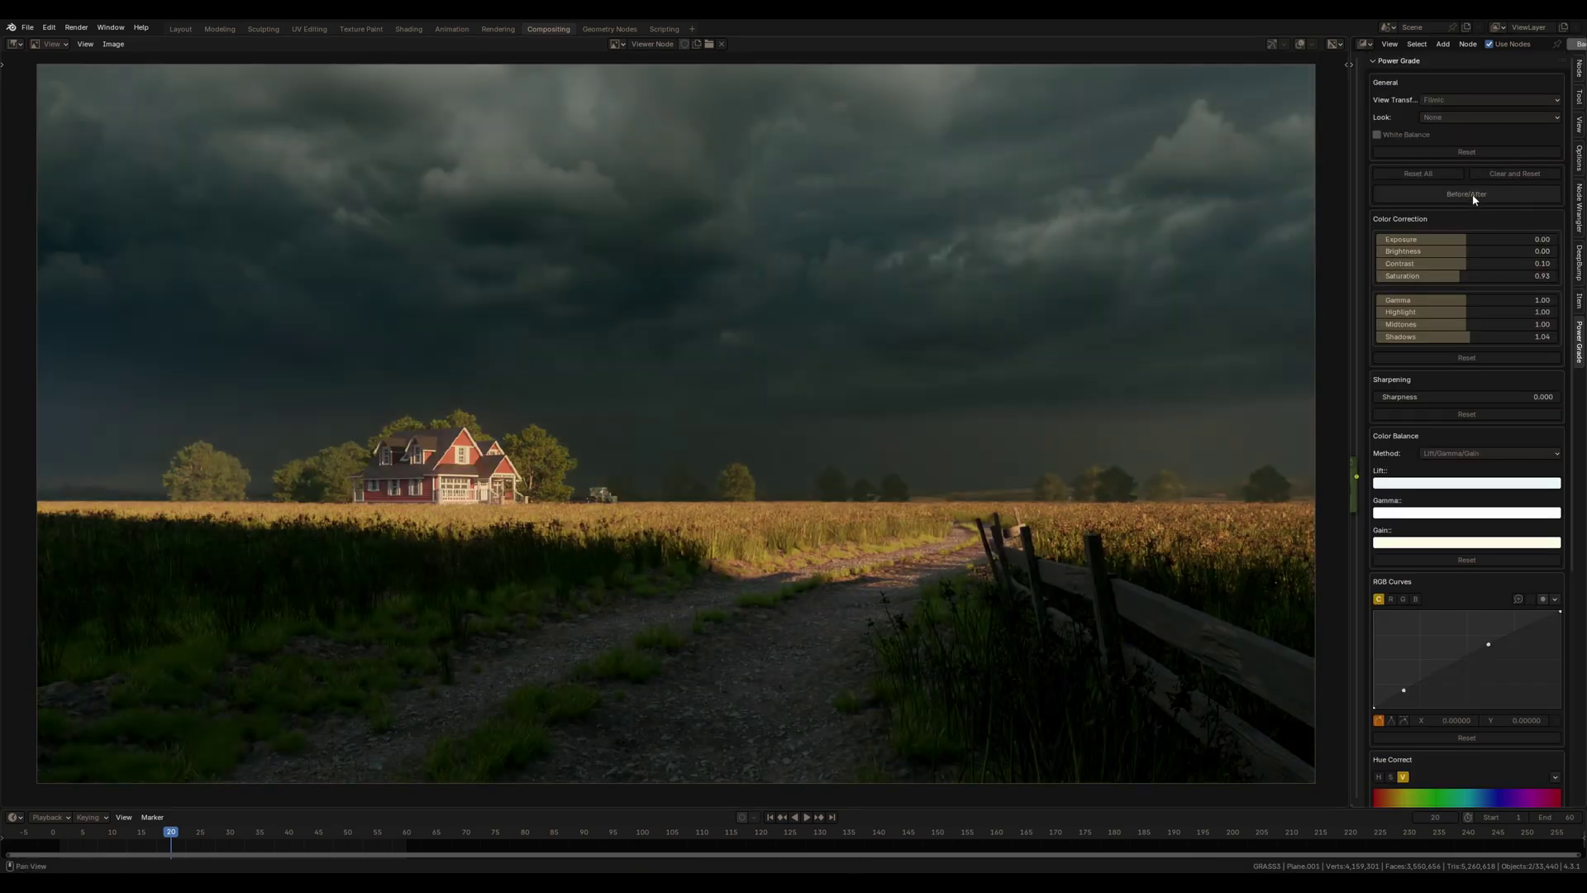
Toggle Before/After on the final render in the compositor to compare the finished grade
click(1469, 196)
click(1468, 195)
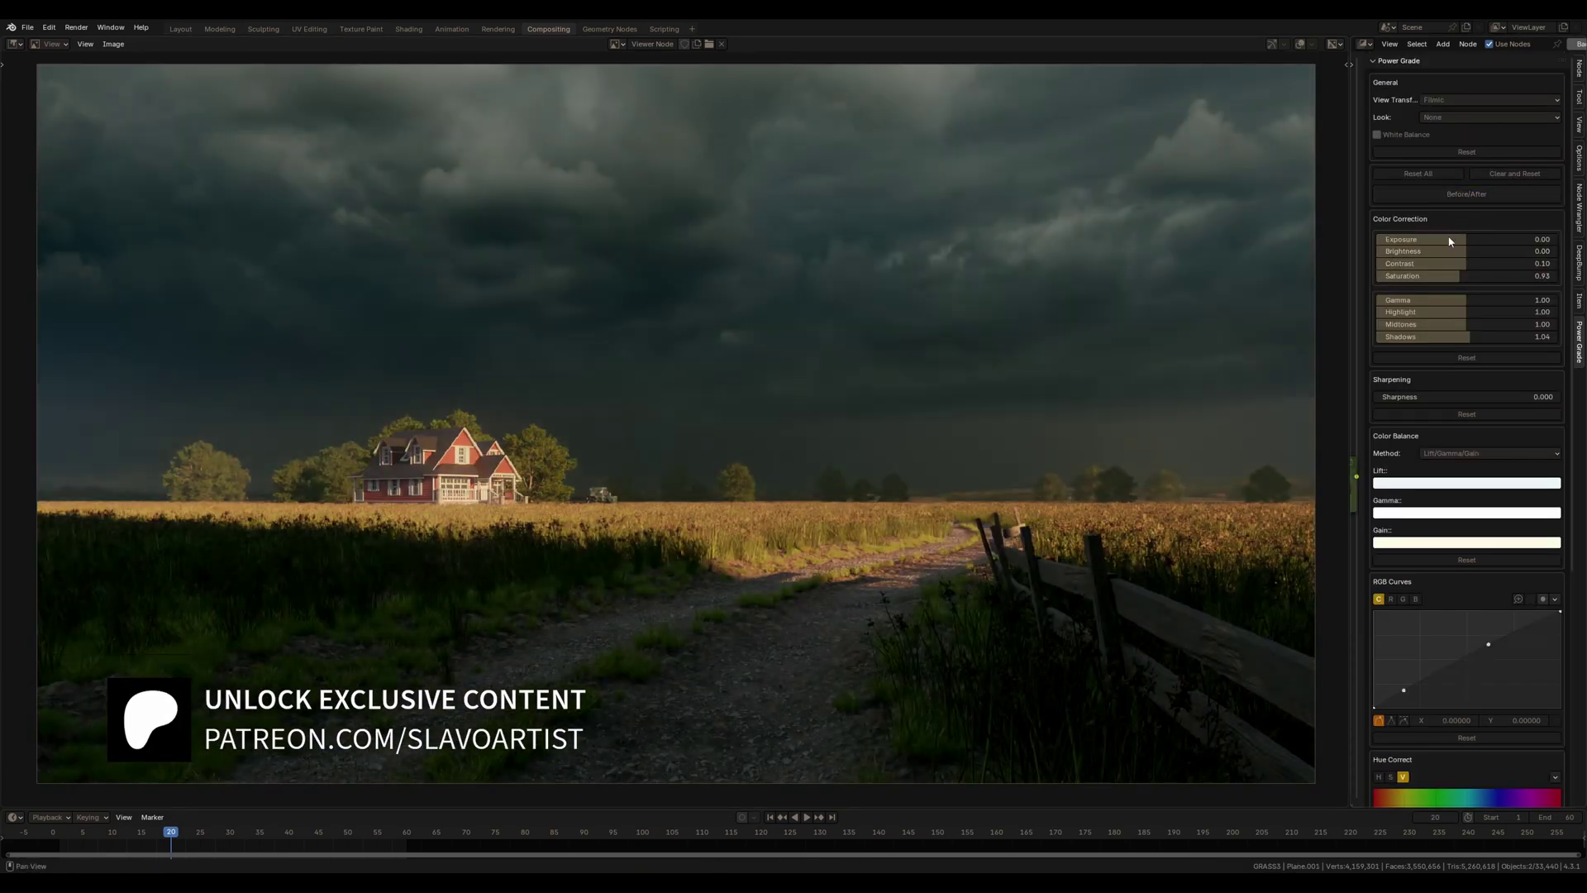